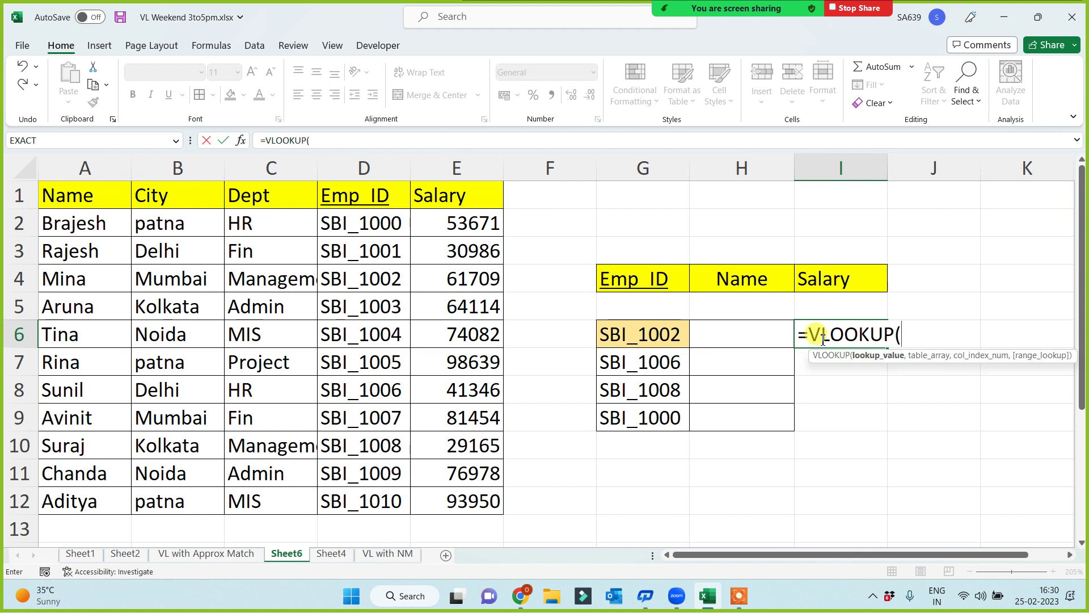
- Complete the VLOOKUP formula in I6 with lookup value G6, absolute table range $A$1:$E$12, column index 5 and exact match 0
left_click(645, 337)
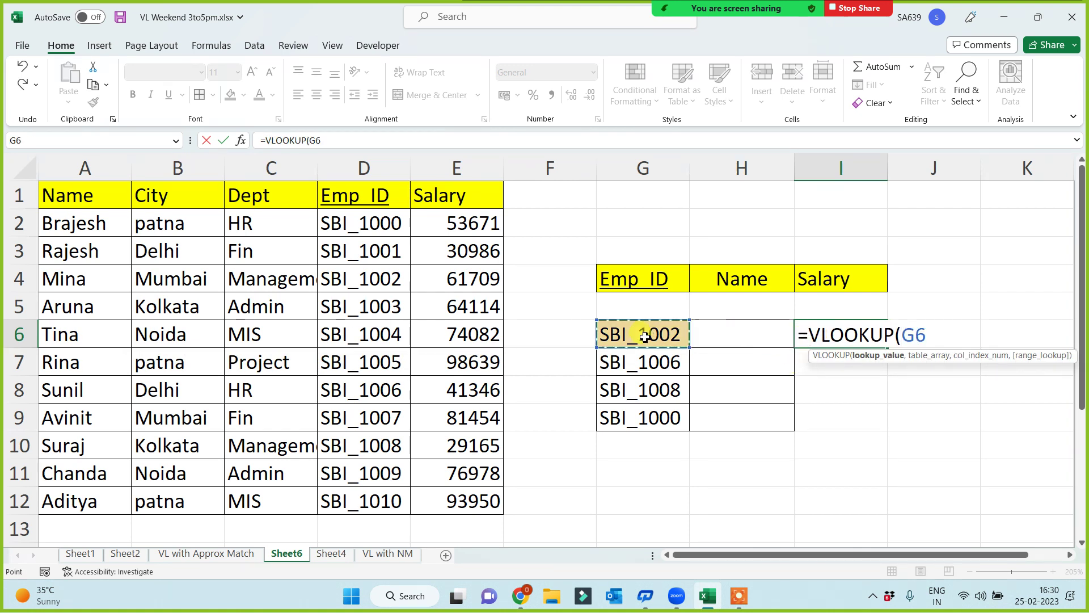
type(",")
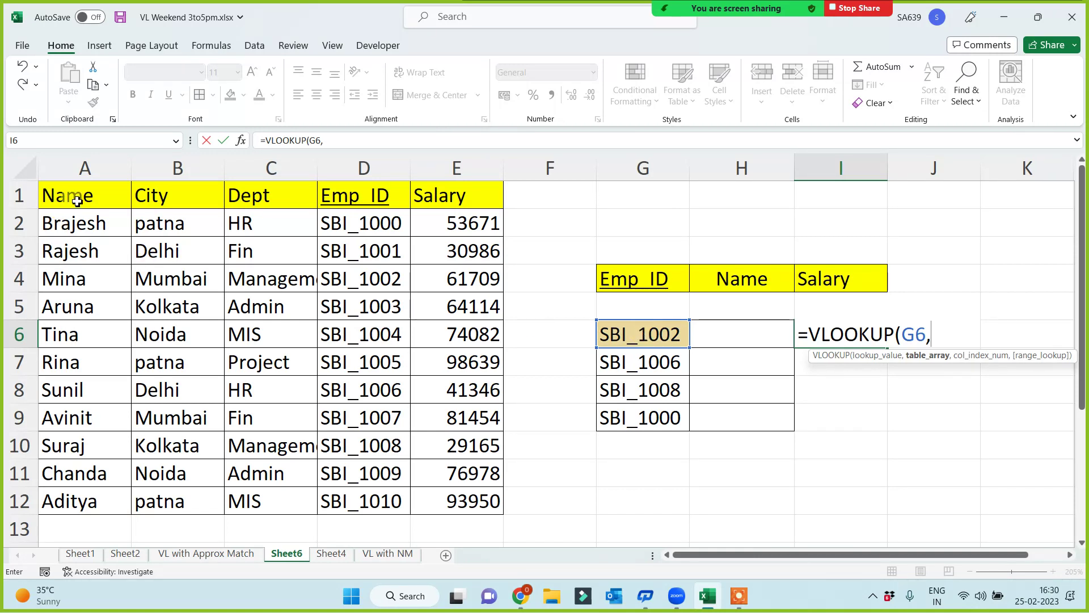
left_click_drag(80, 195, 446, 491)
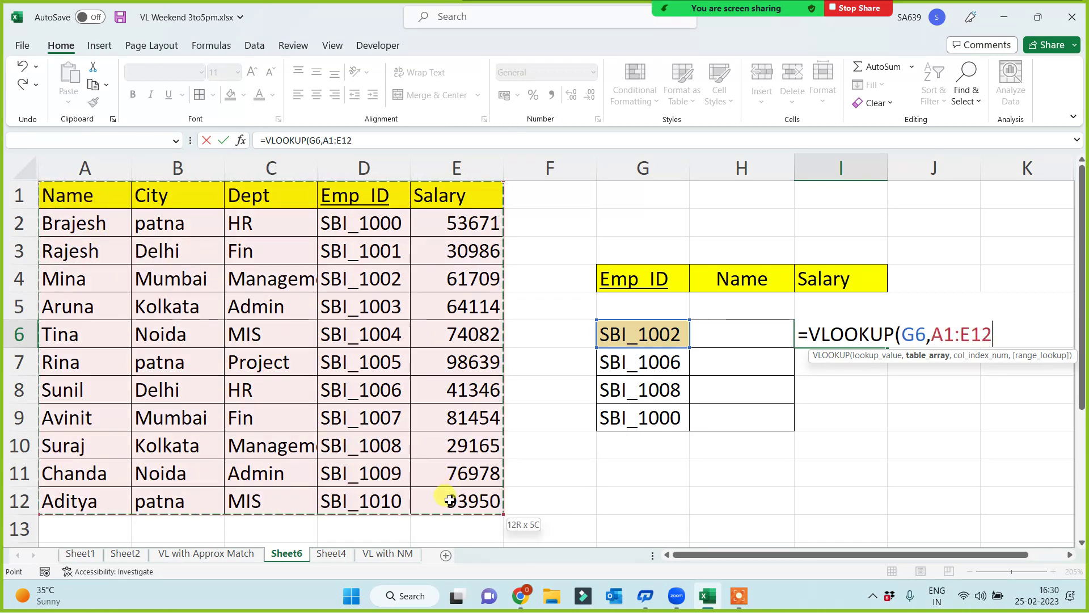
key("F4")
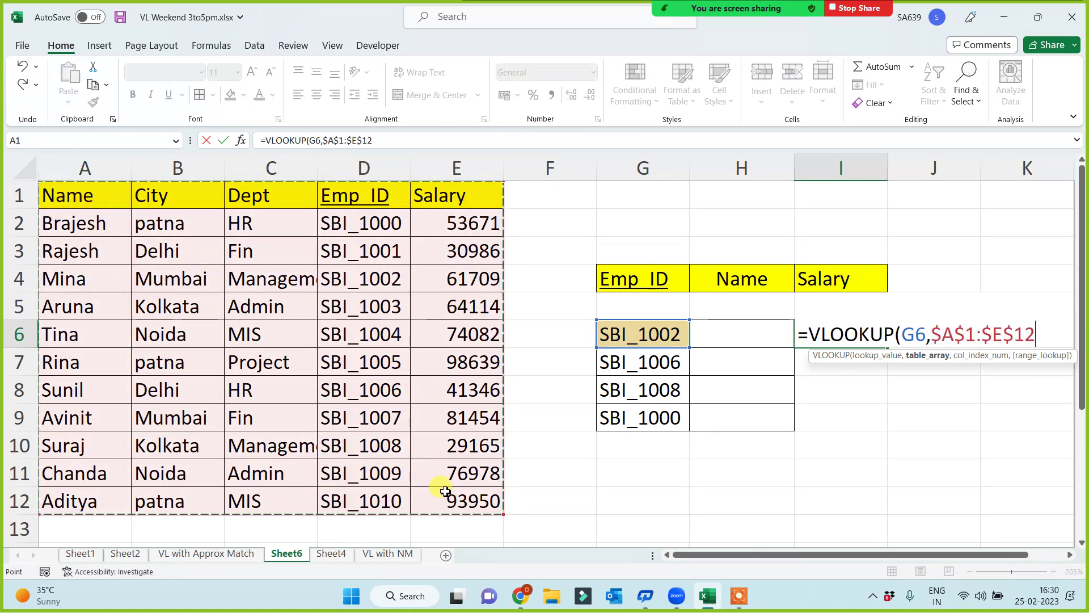
type(",")
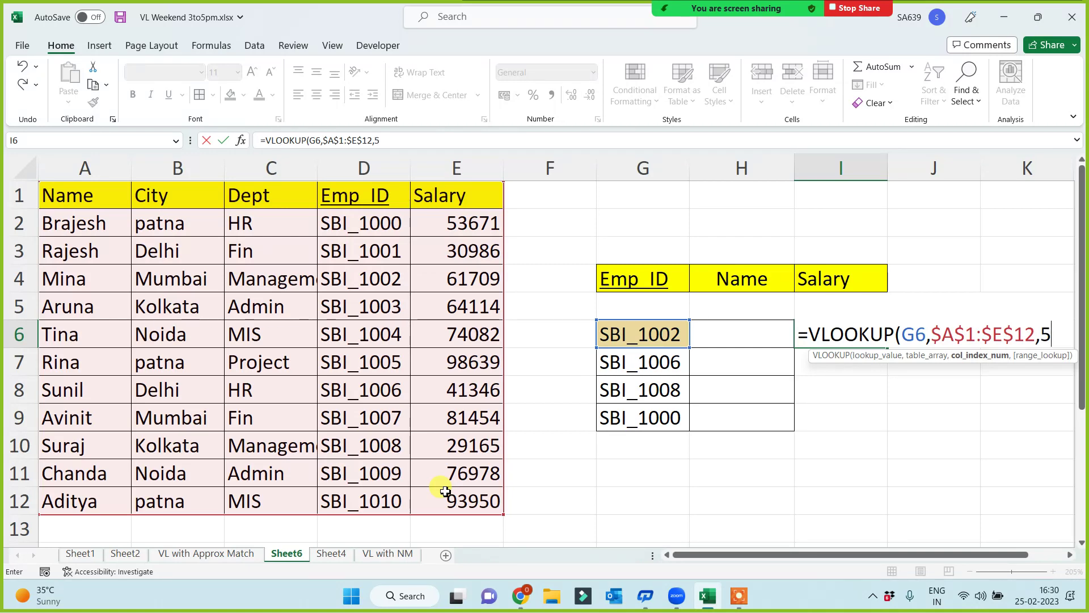
type("5,0)")
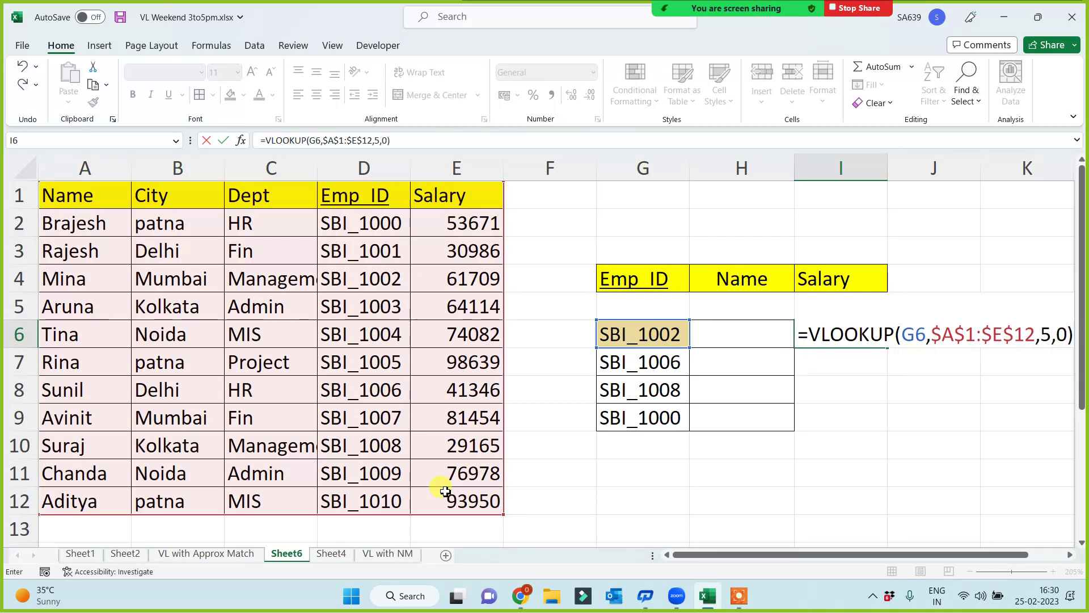
key("Return")
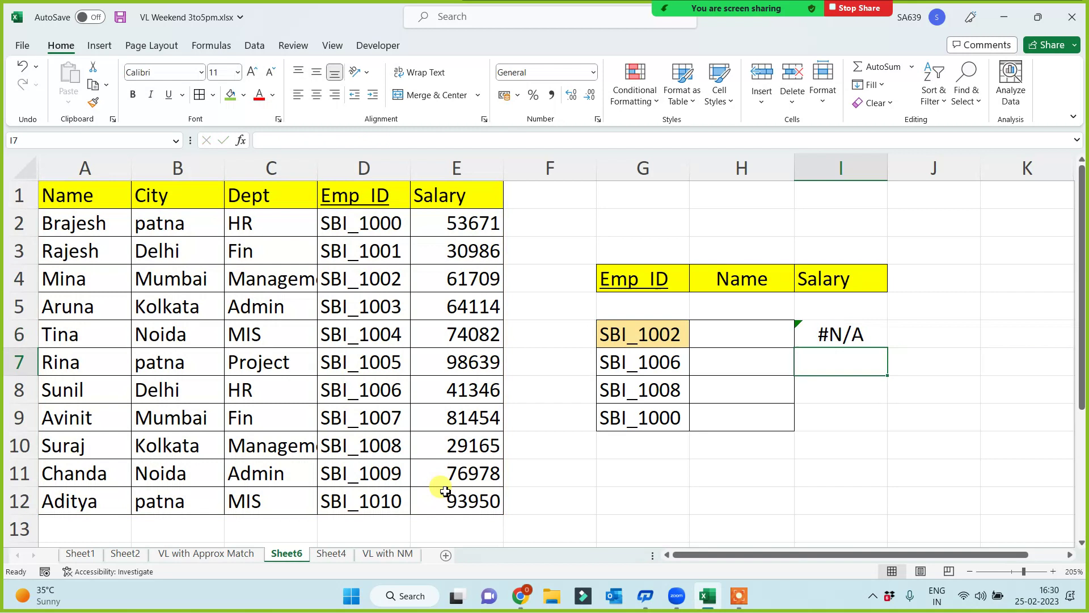
- Fill the A1:E12-based salary lookup down from I6 to I9, and clear those cells
left_click(854, 335)
left_click_drag(888, 347, 851, 455)
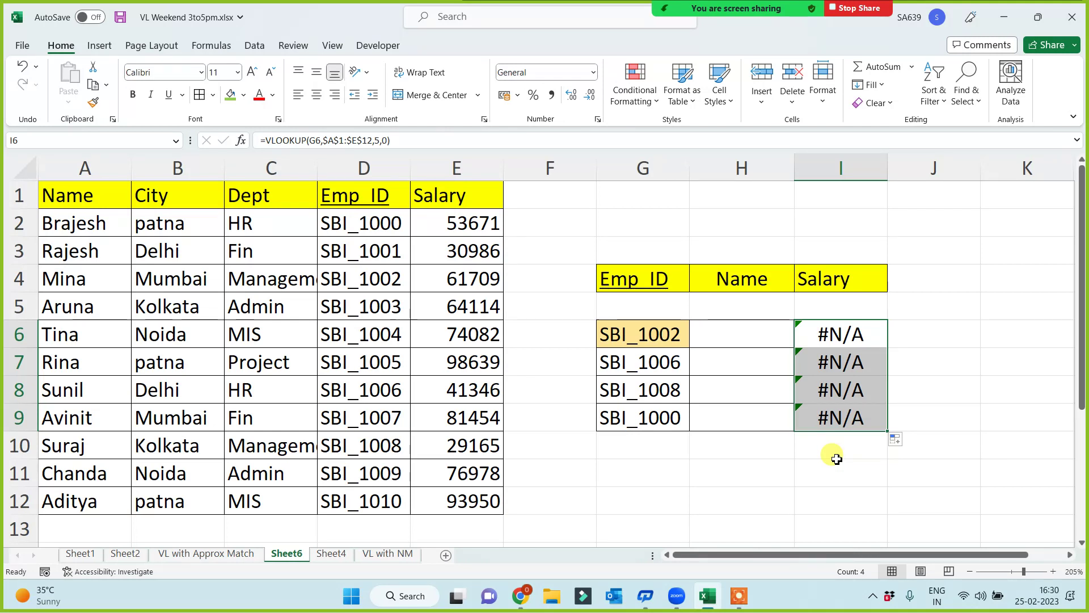
key("Delete")
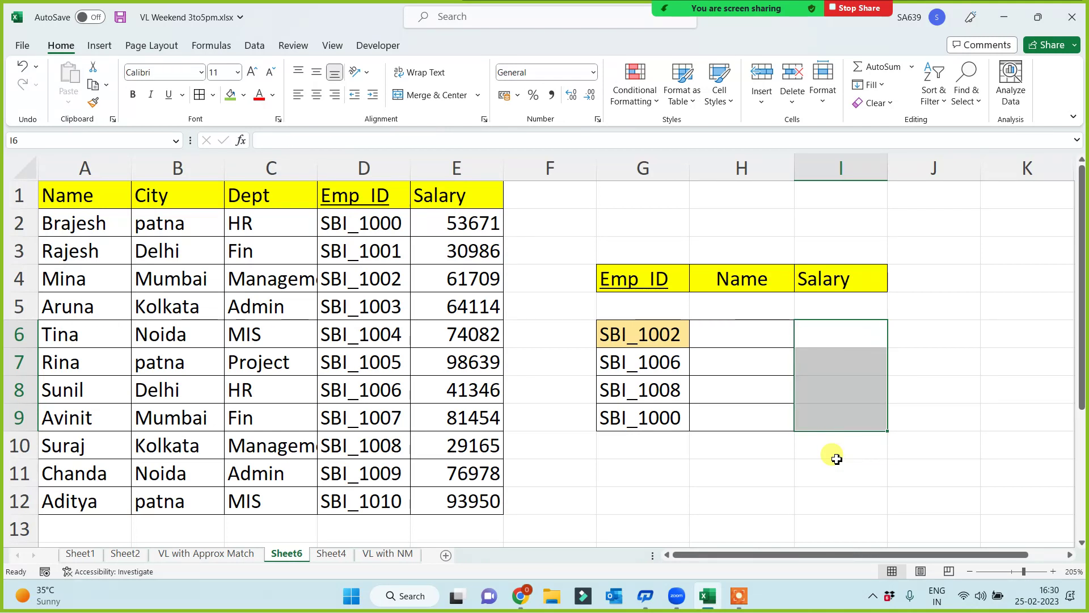
- Enter =VLOOKUP(G6,$D$1:$E$12,2,0) in I6 to look up the salary by employee ID
left_click(824, 337)
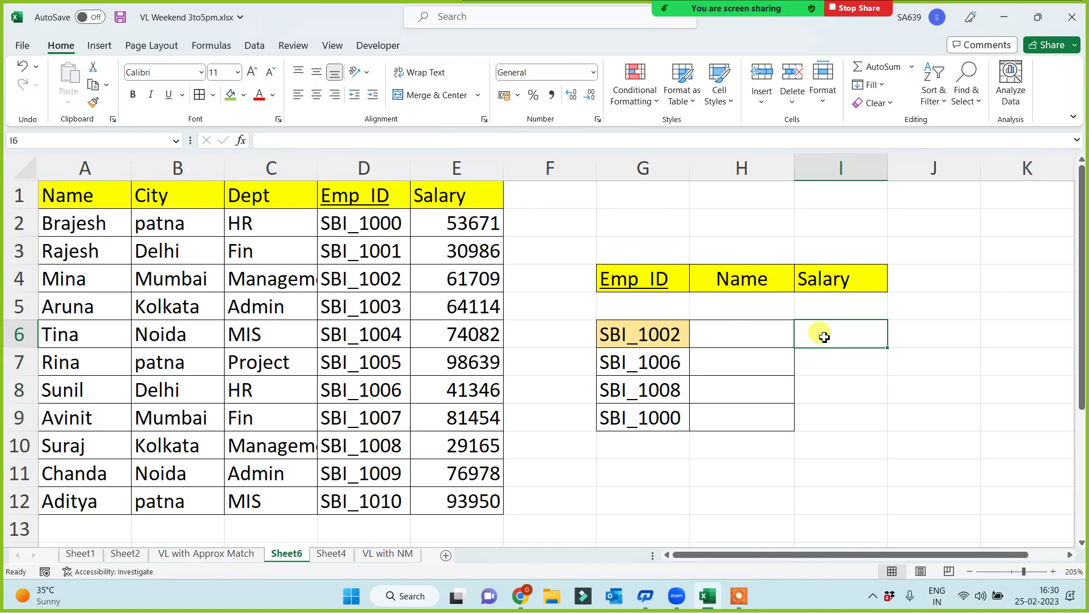
type("=vl")
key("Tab")
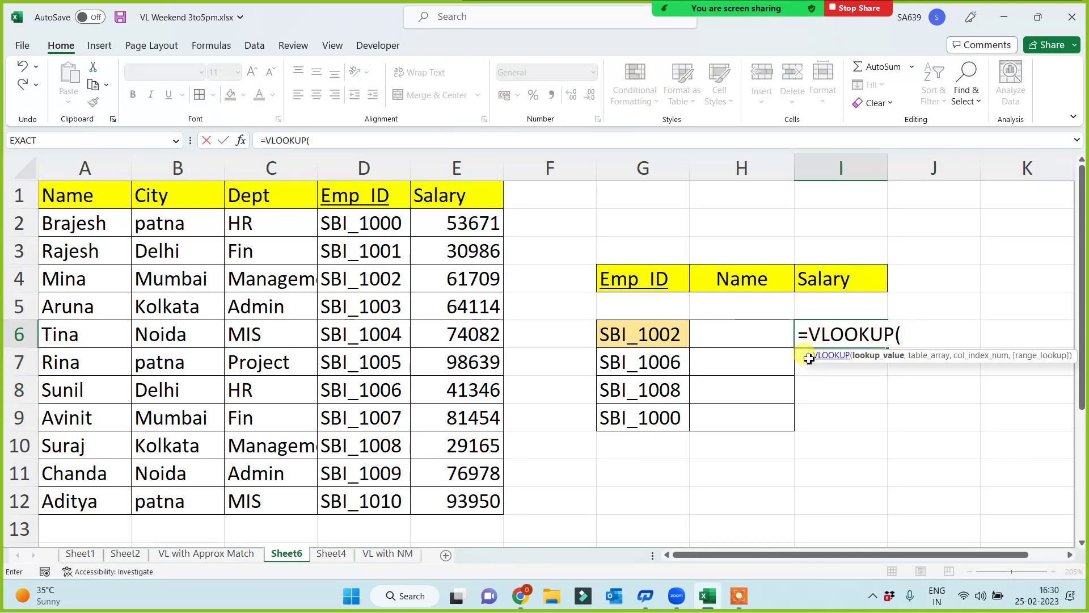
left_click(664, 334)
type(",")
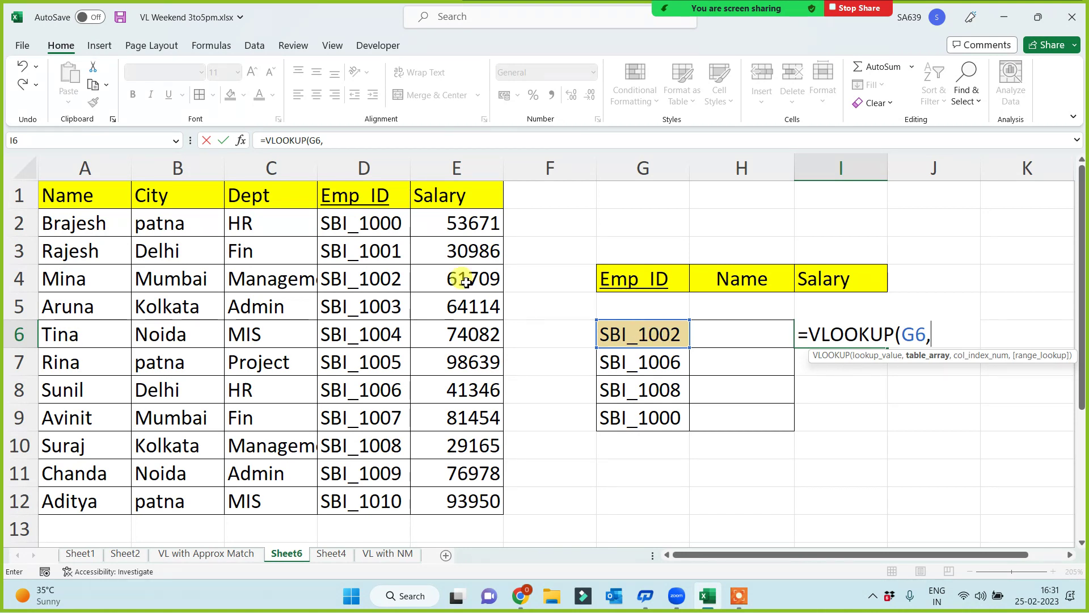
left_click_drag(366, 198, 472, 497)
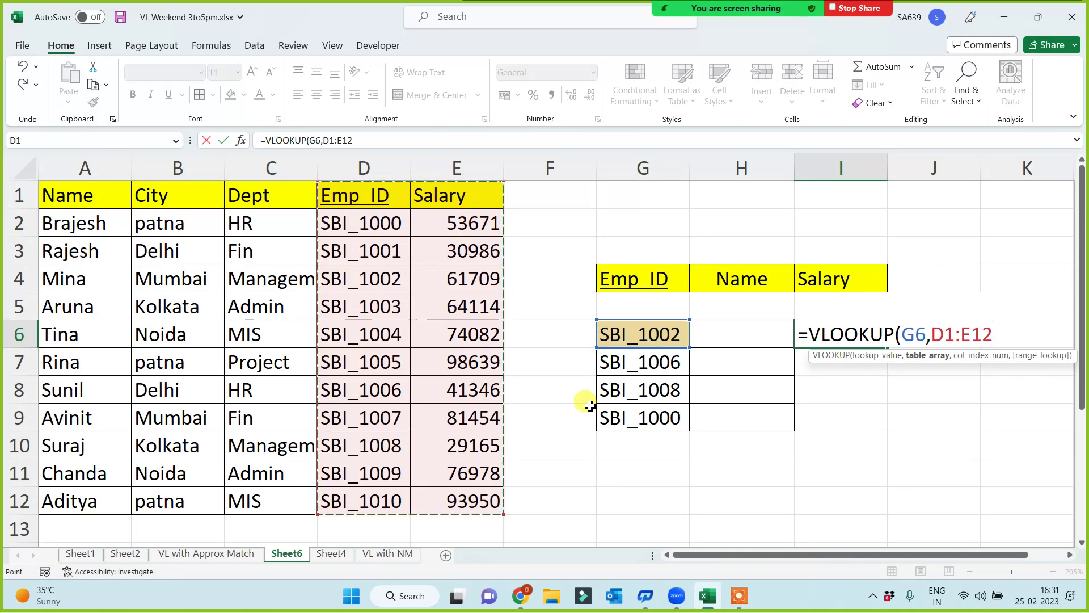
key("F4")
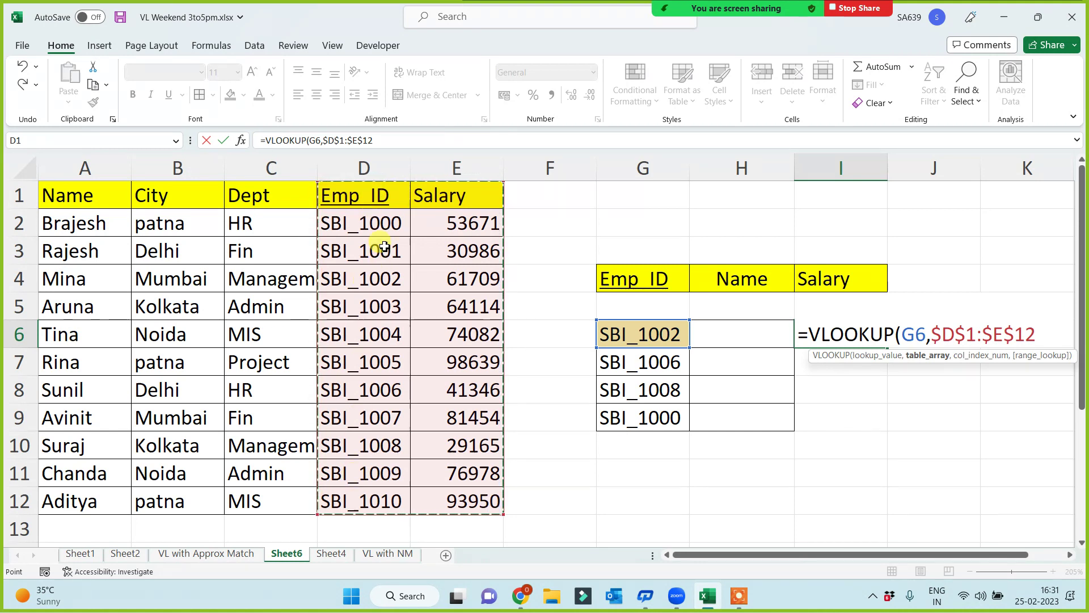
type(",")
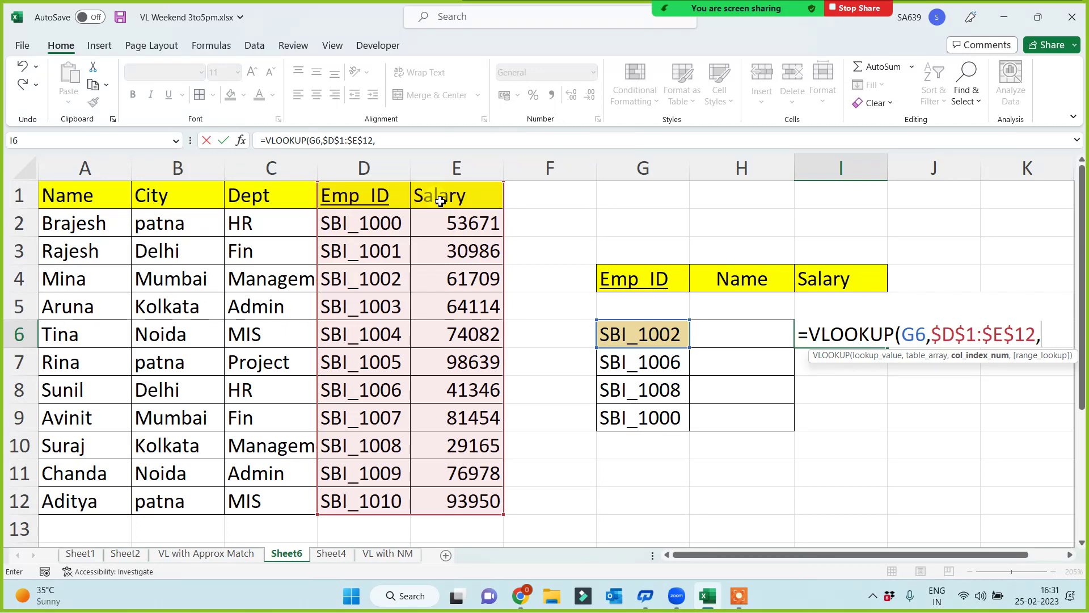
type("2,0)")
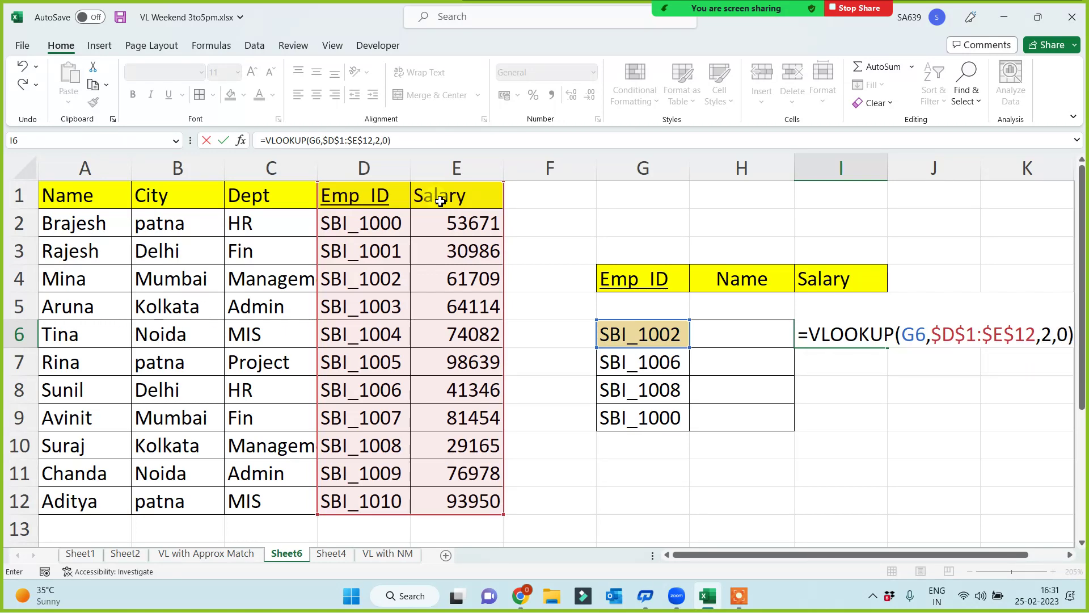
key("Return")
- Copy the two-column salary lookup from I6 down through I9, and delete the contents of I6:I9
left_click(862, 335)
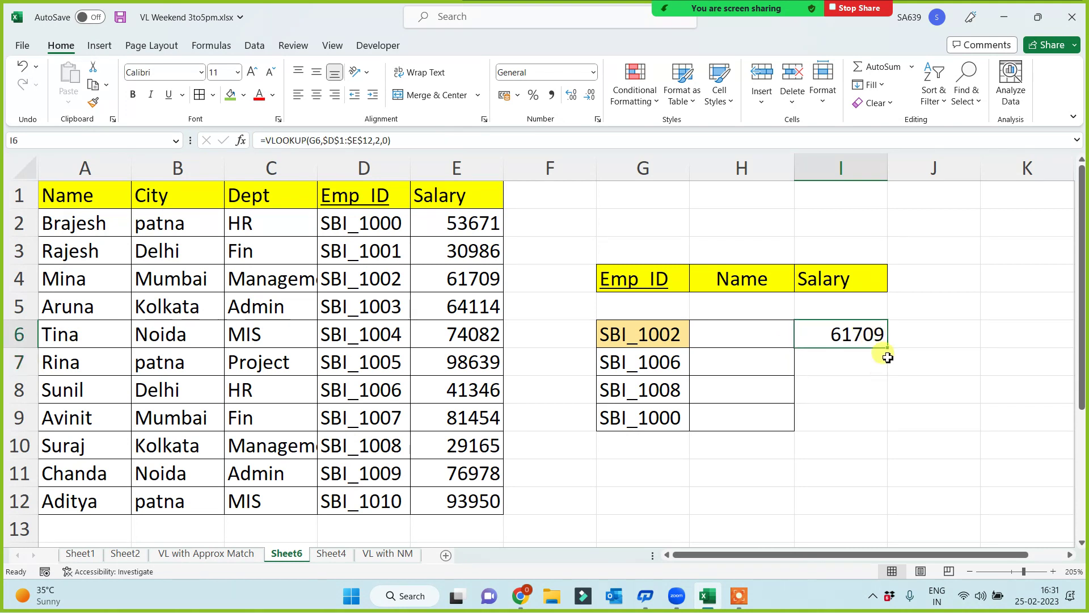
left_click_drag(887, 347, 876, 434)
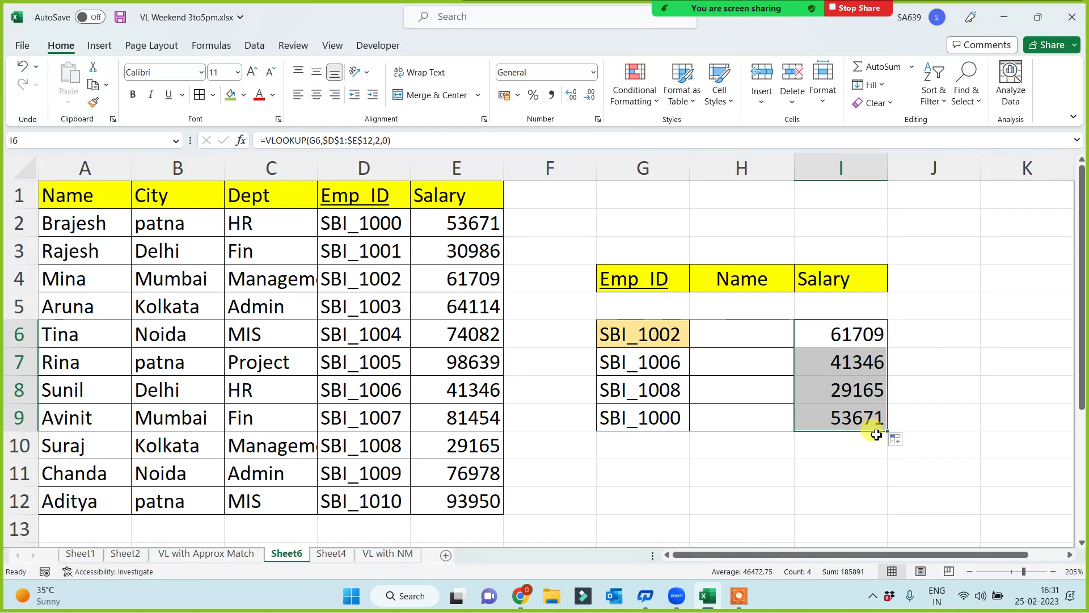
key("Delete")
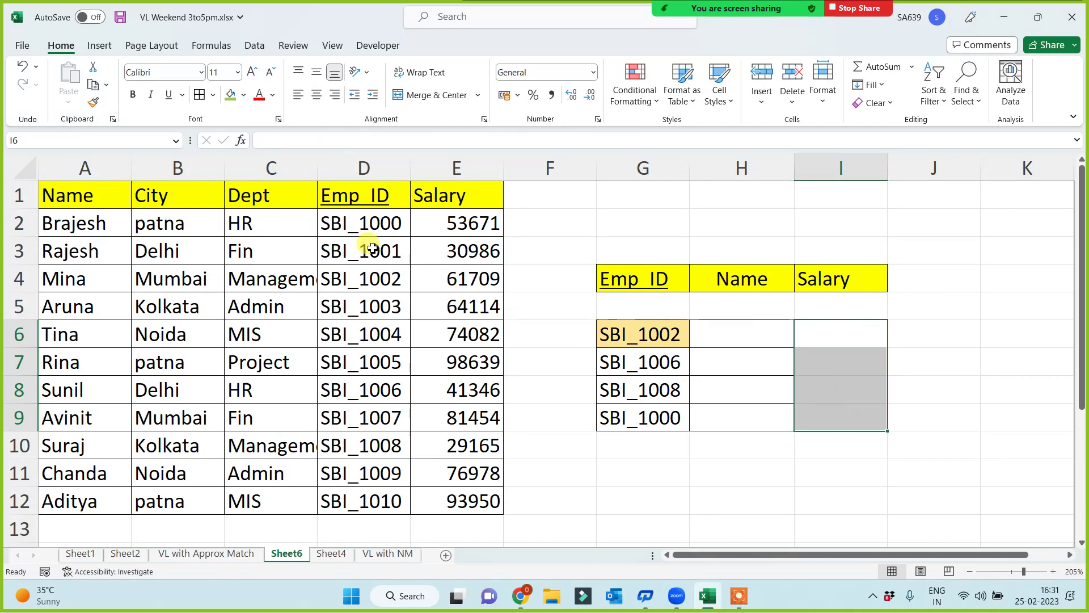
- Try moving the Emp_ID column onto the Dept column by cutting and pasting it, and undo the paste
left_click(354, 165)
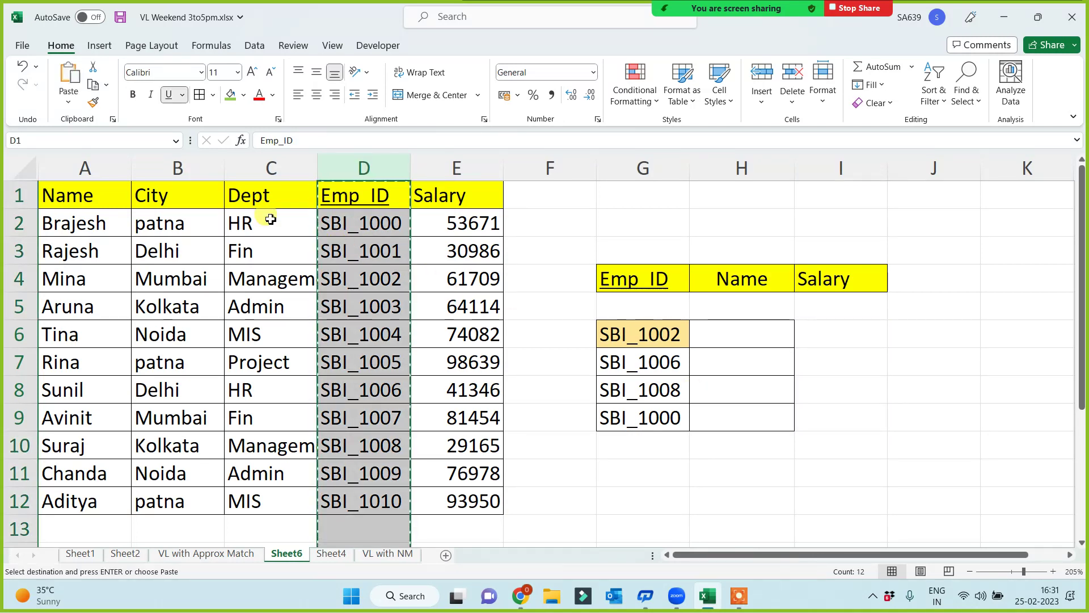
left_click(256, 167)
key("ctrl+v")
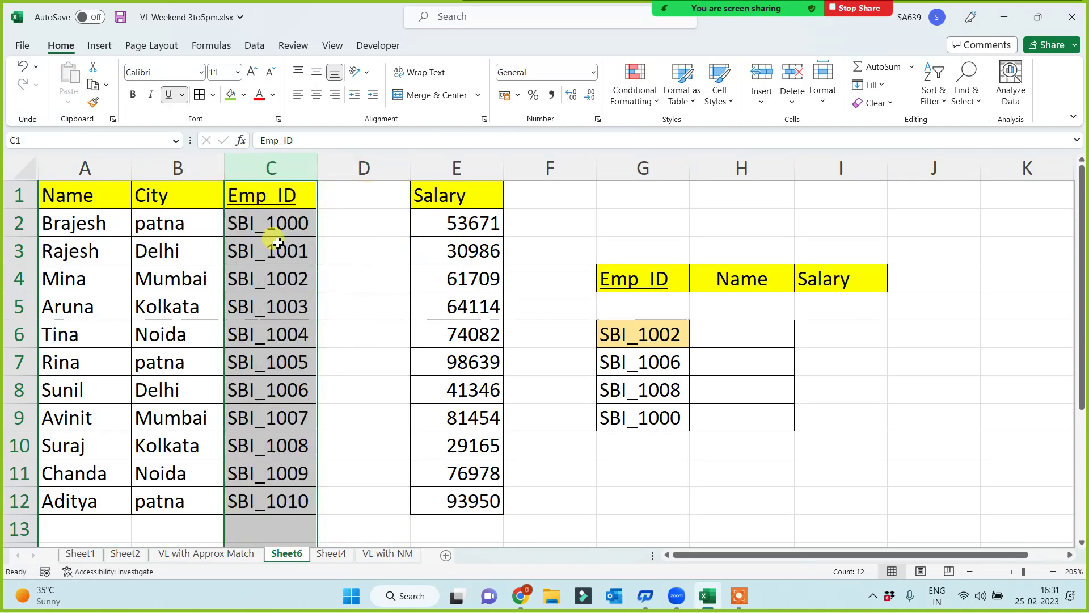
key("ctrl+z")
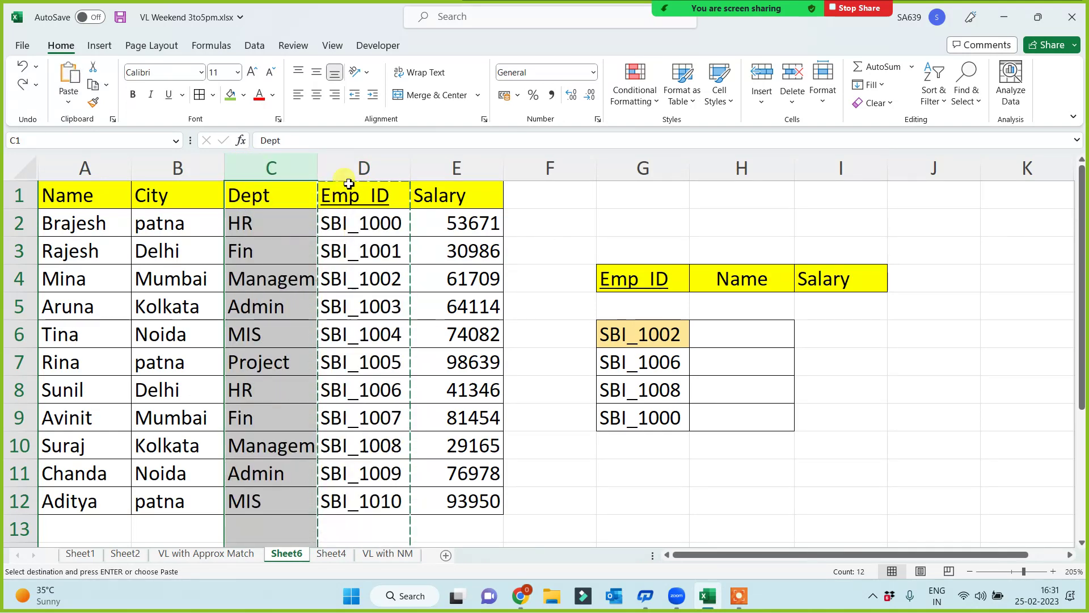
- Insert the cut Emp_ID column before the Dept column
right_click(295, 167)
left_click(334, 318)
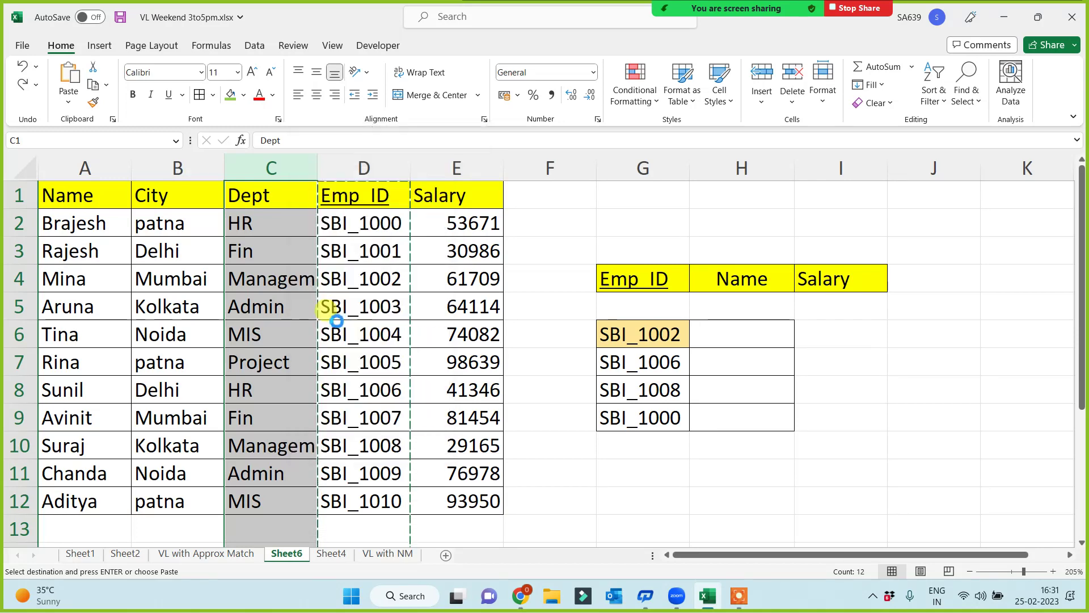
left_click(363, 340)
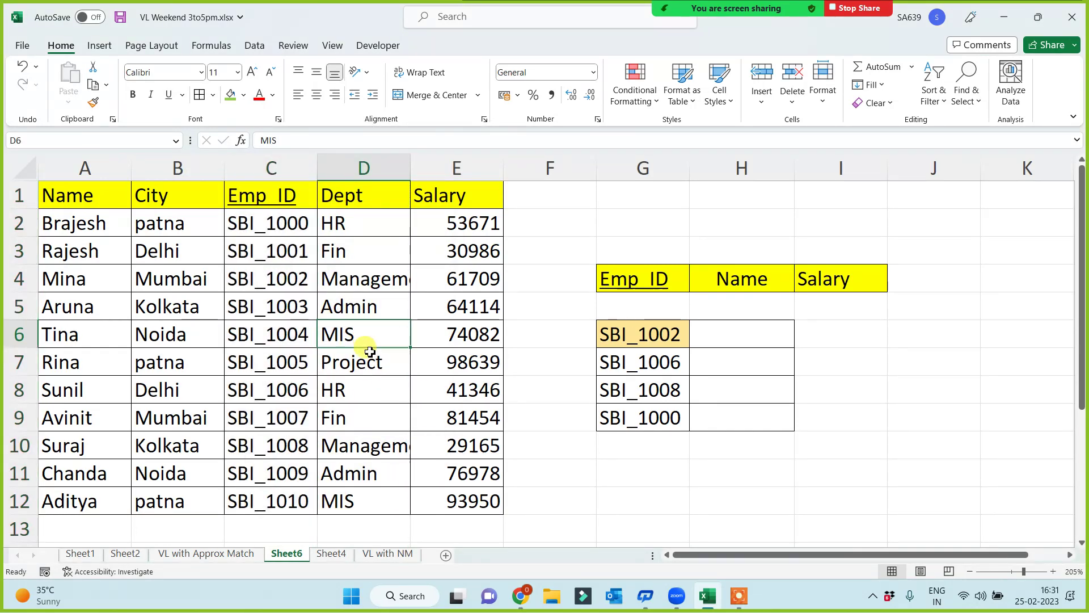
- Examine which table ranges suit a salary or name lookup by Emp_ID, comparing C1:E12 with A1:E12
left_click_drag(291, 194, 446, 494)
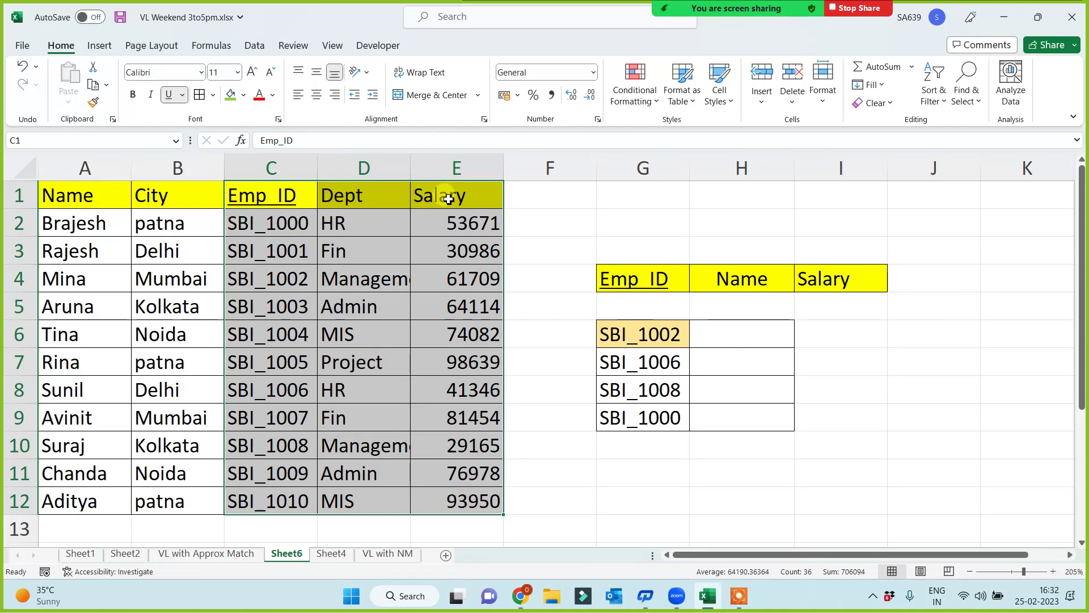
left_click_drag(80, 189, 454, 511)
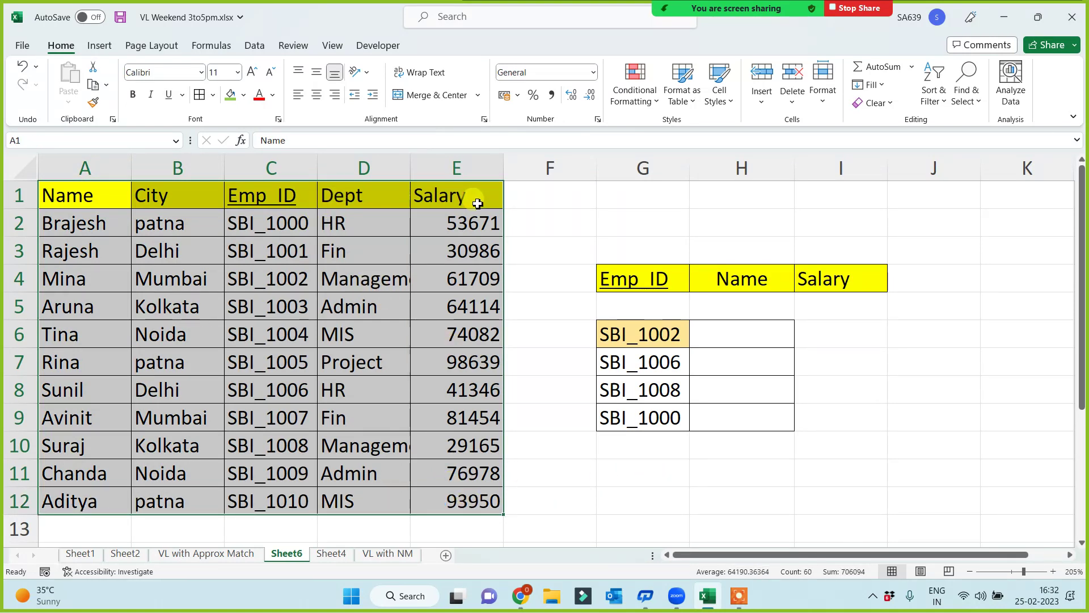
left_click(725, 343)
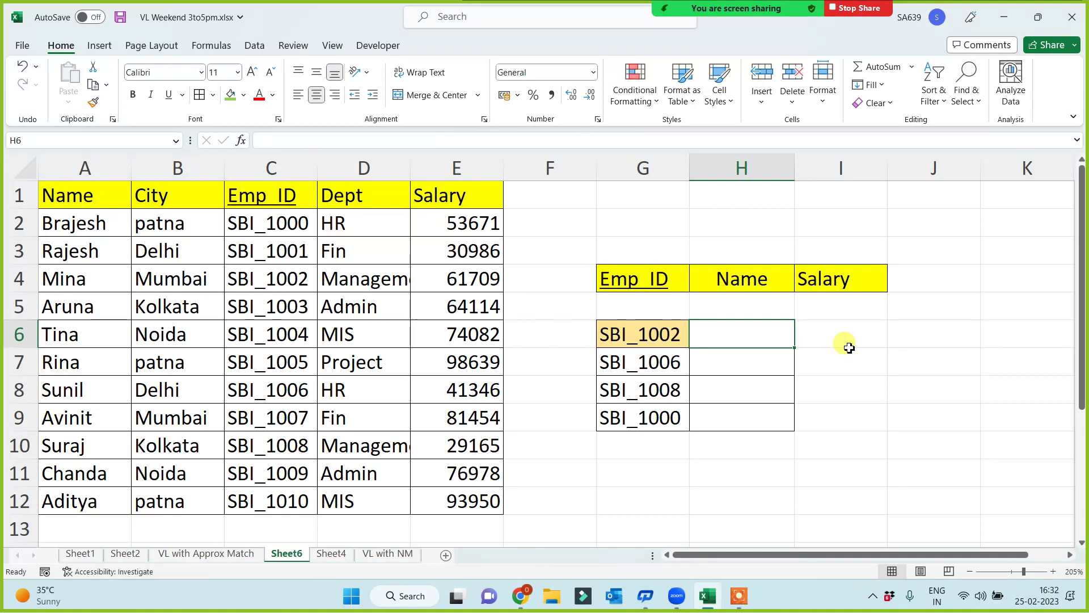
left_click(421, 197)
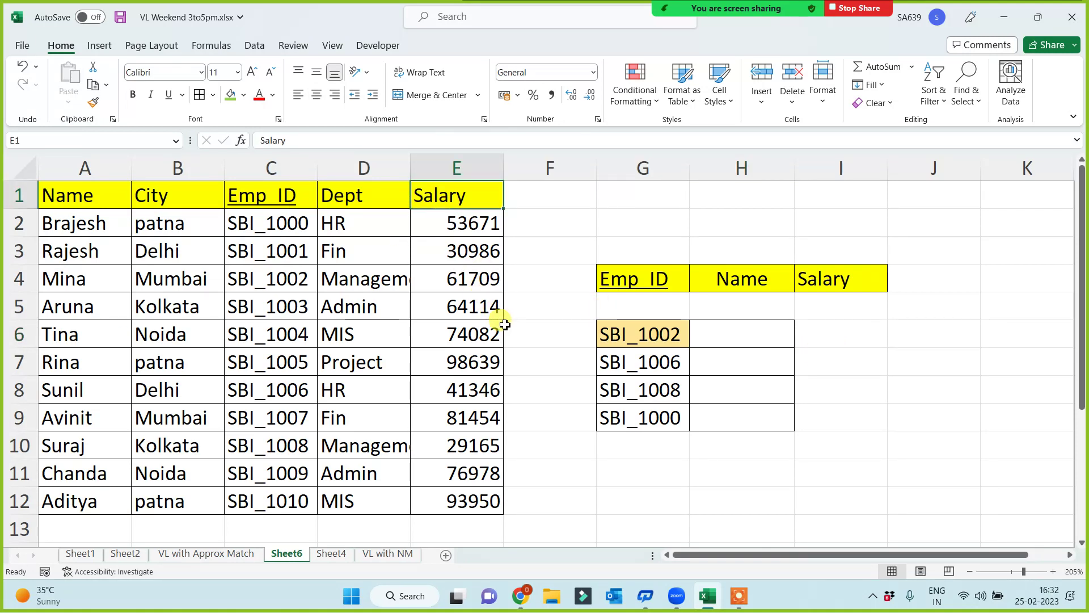
left_click_drag(253, 195, 822, 504)
left_click(761, 435)
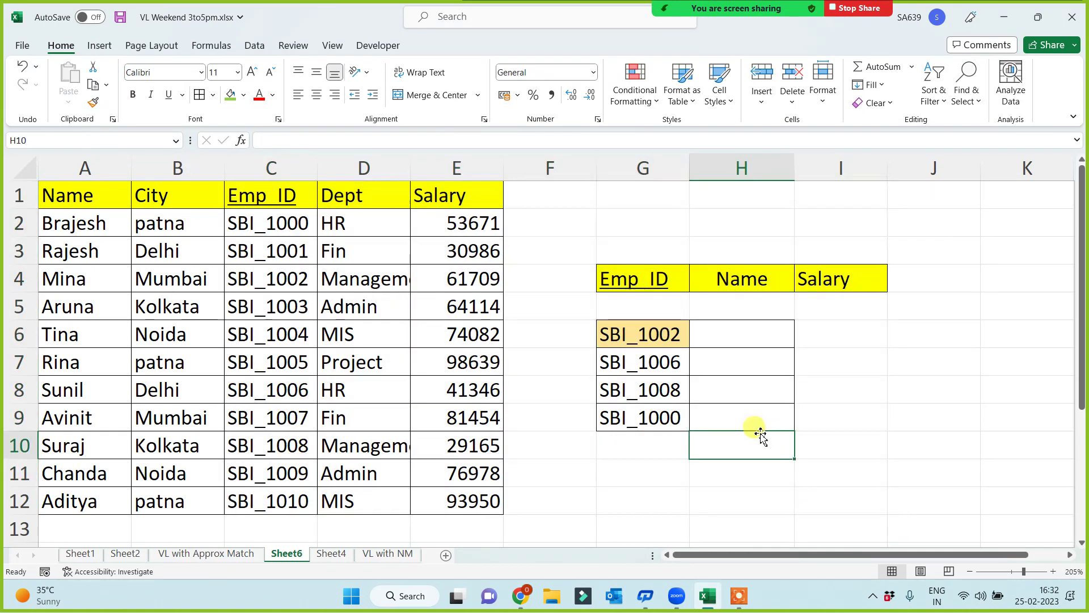
left_click(745, 343)
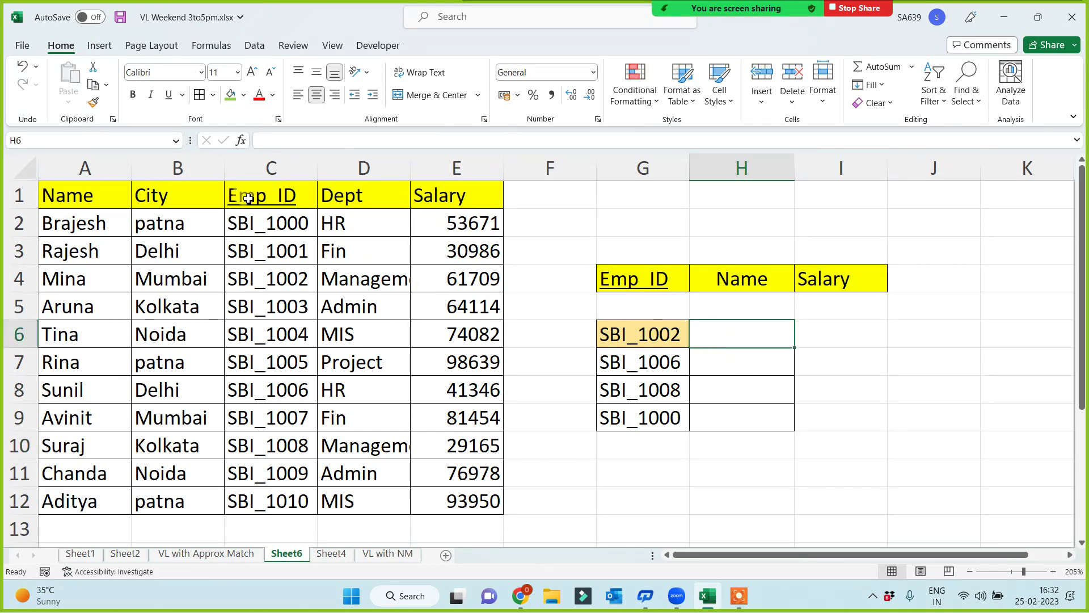
left_click_drag(244, 194, 468, 499)
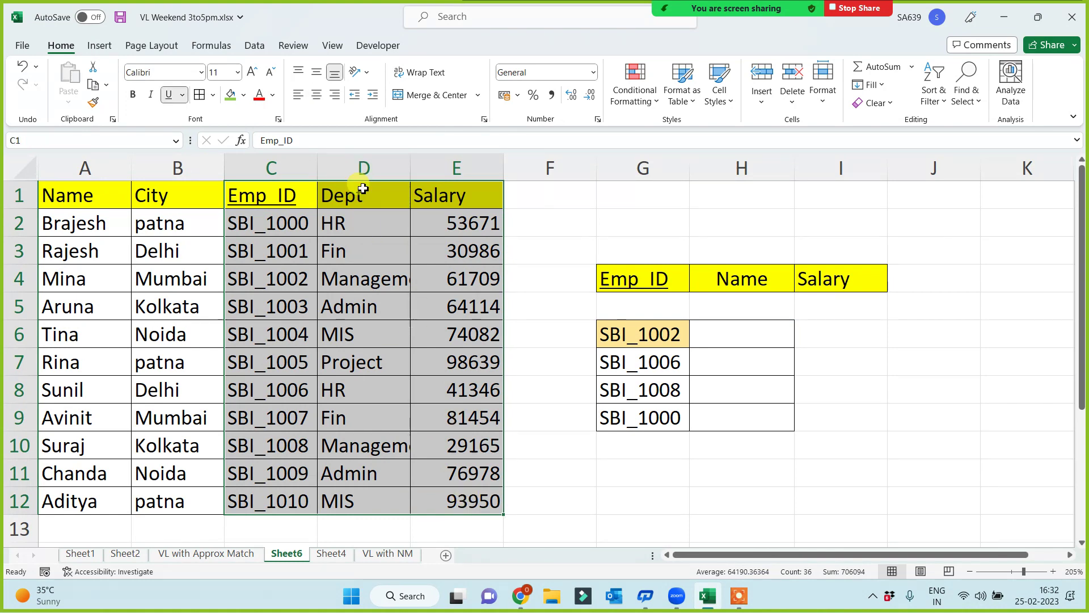
left_click_drag(363, 195, 487, 515)
left_click(755, 470)
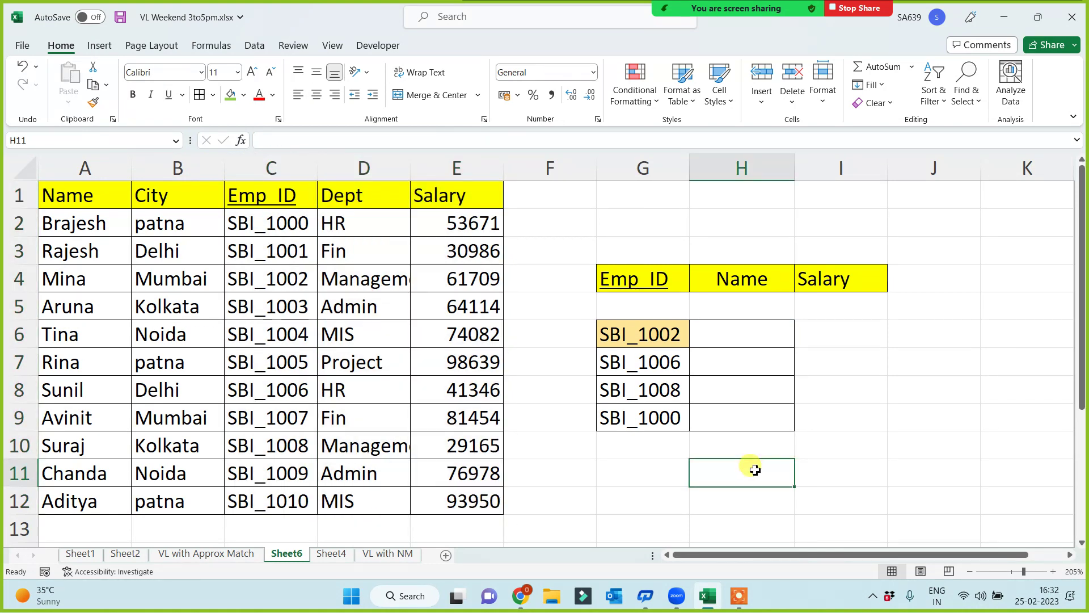
- Rename Sheet6 as "Reverse VLookup"
double_click(286, 553)
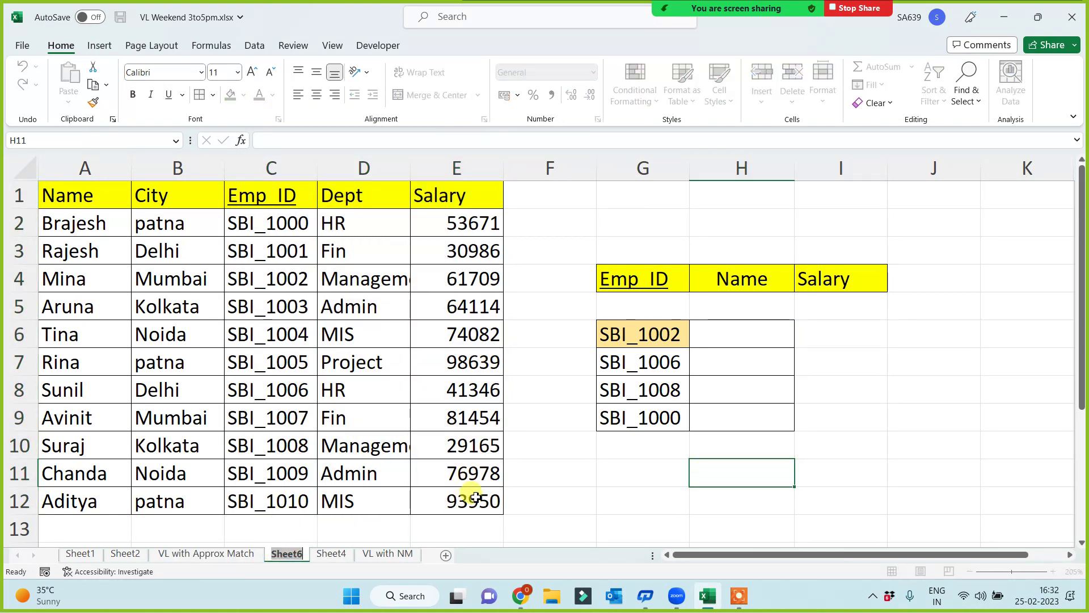
type("Rev")
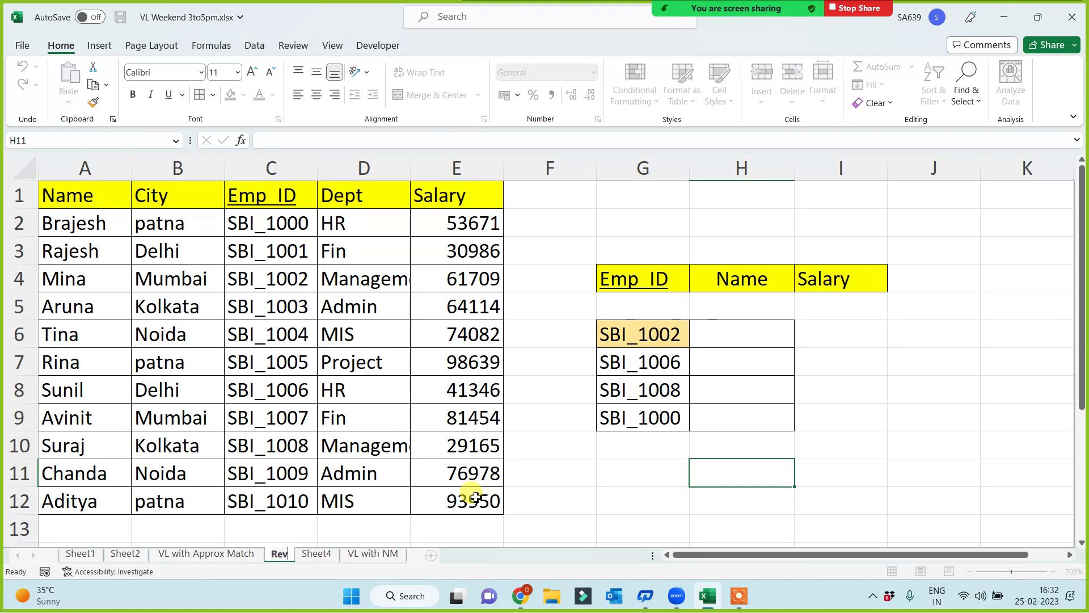
type("erse VLookup")
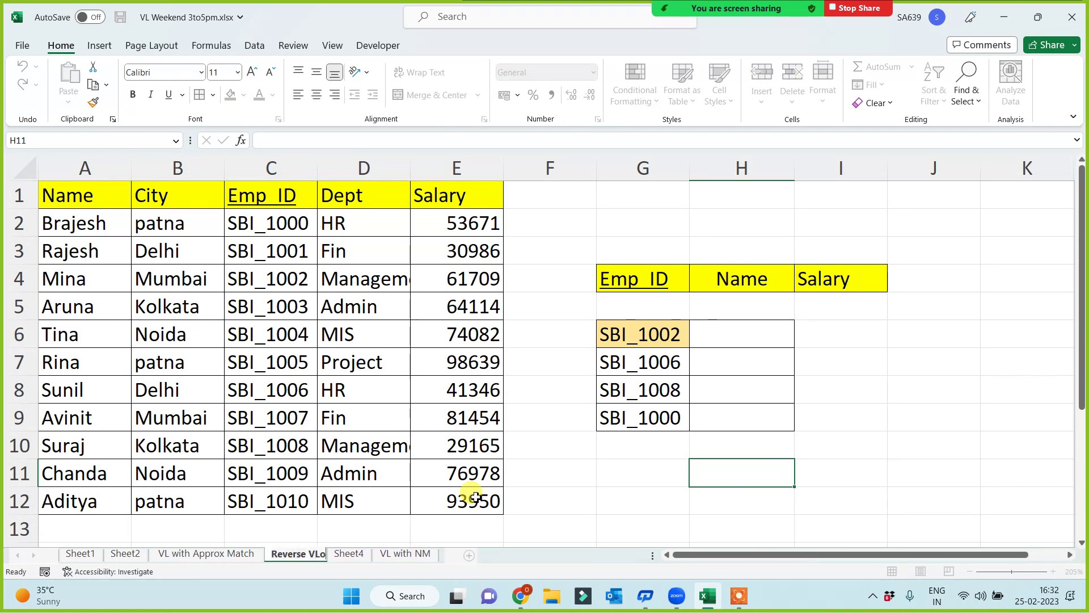
- Enter the heading "VL and Choose" in G1 and merge and center it across G1:I1
left_click(649, 203)
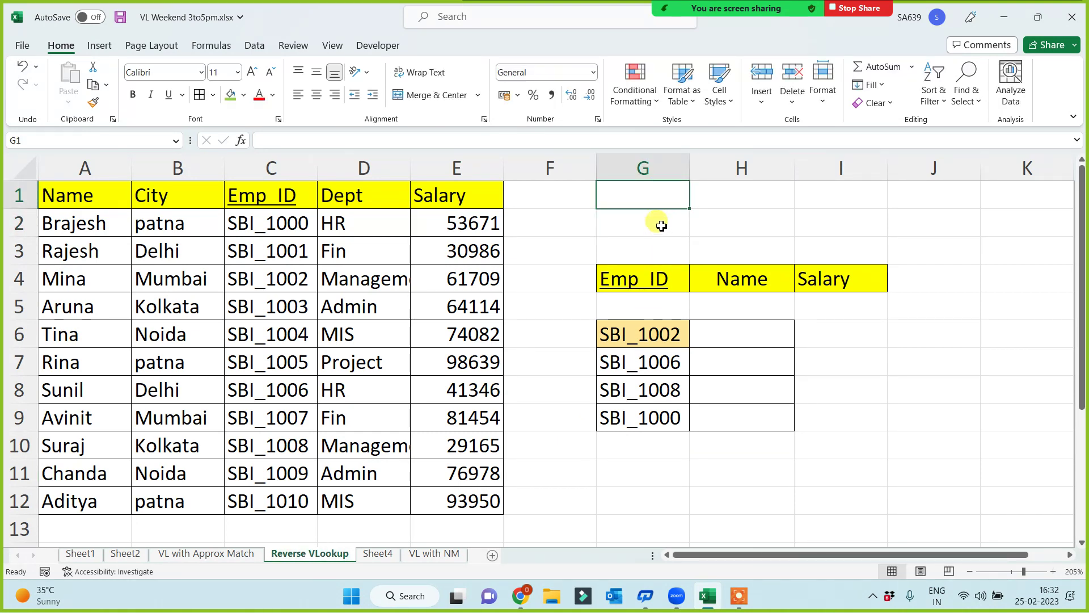
type("VL a")
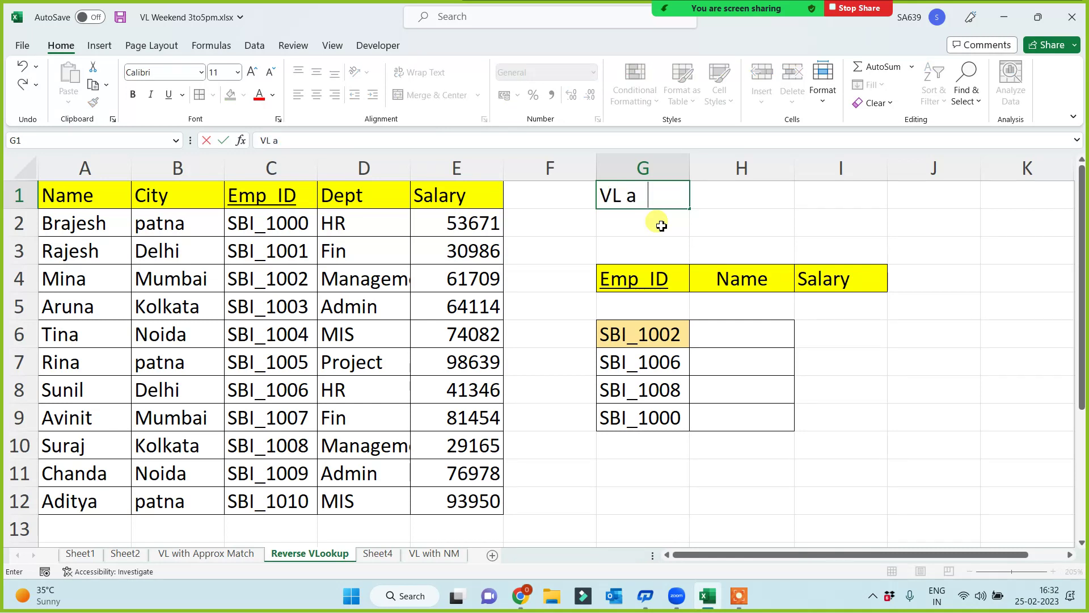
type("nd Choose")
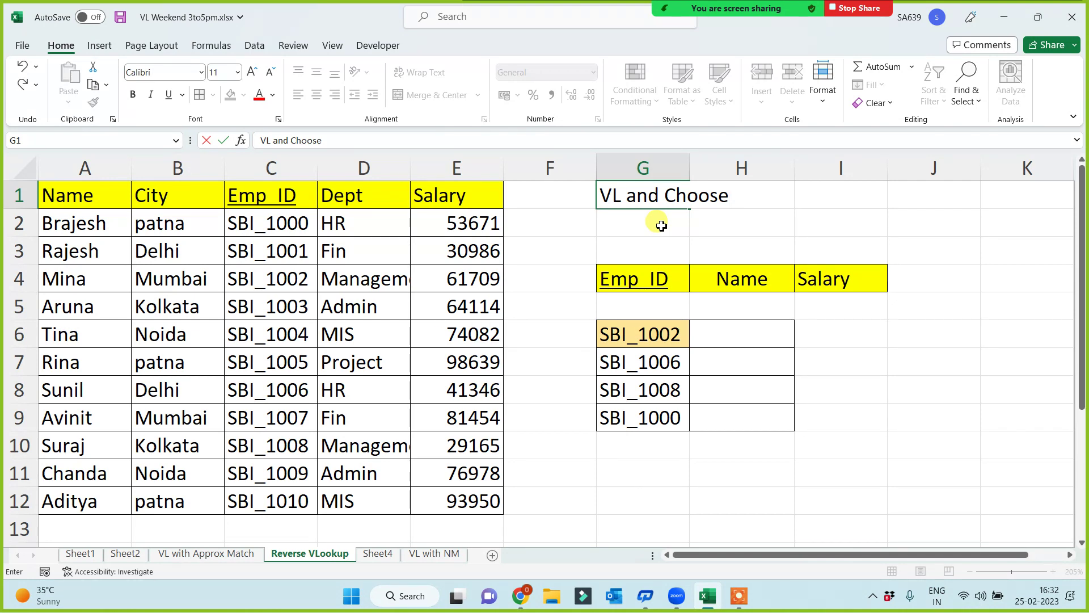
left_click(796, 222)
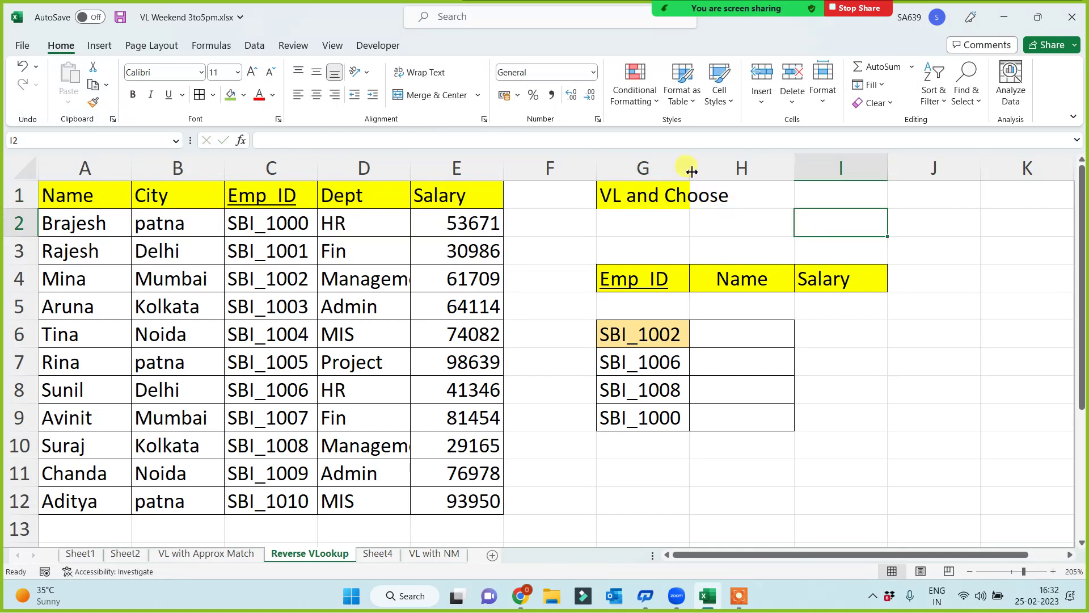
left_click_drag(656, 201, 846, 199)
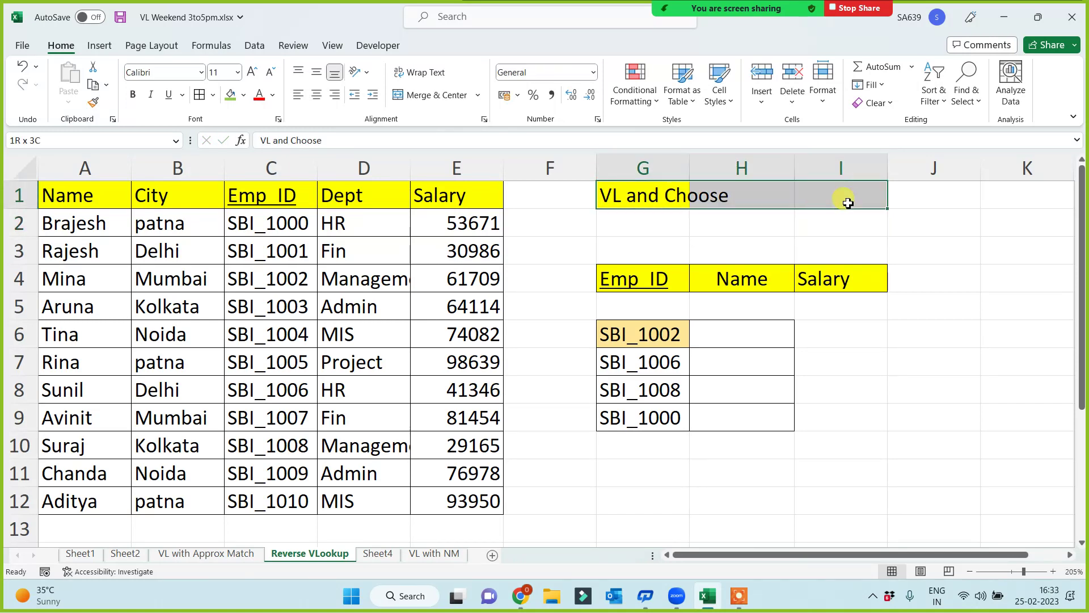
left_click(431, 95)
left_click(778, 447)
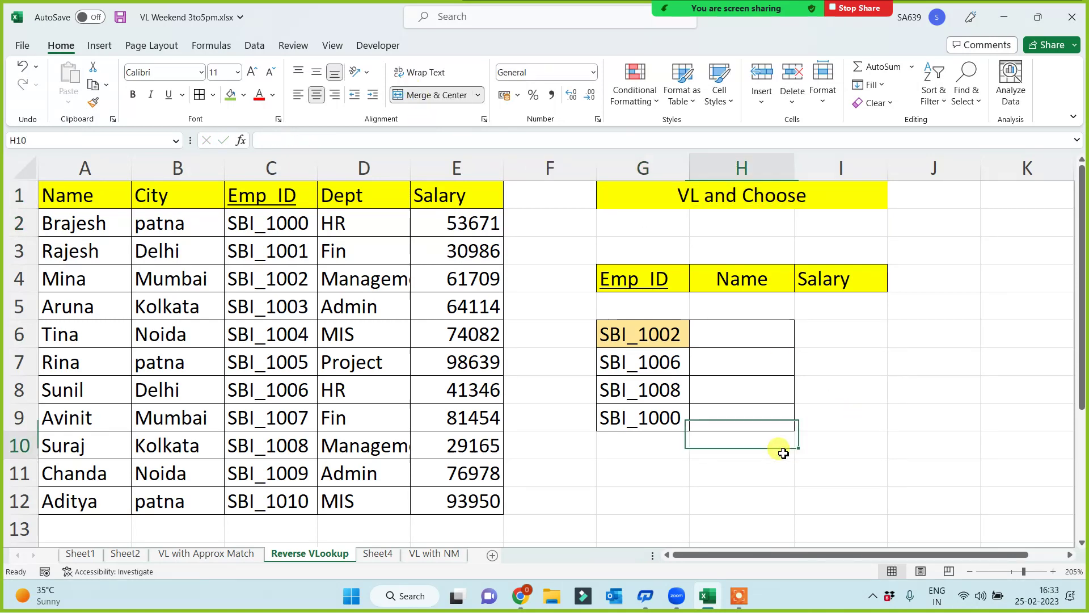
left_click(735, 331)
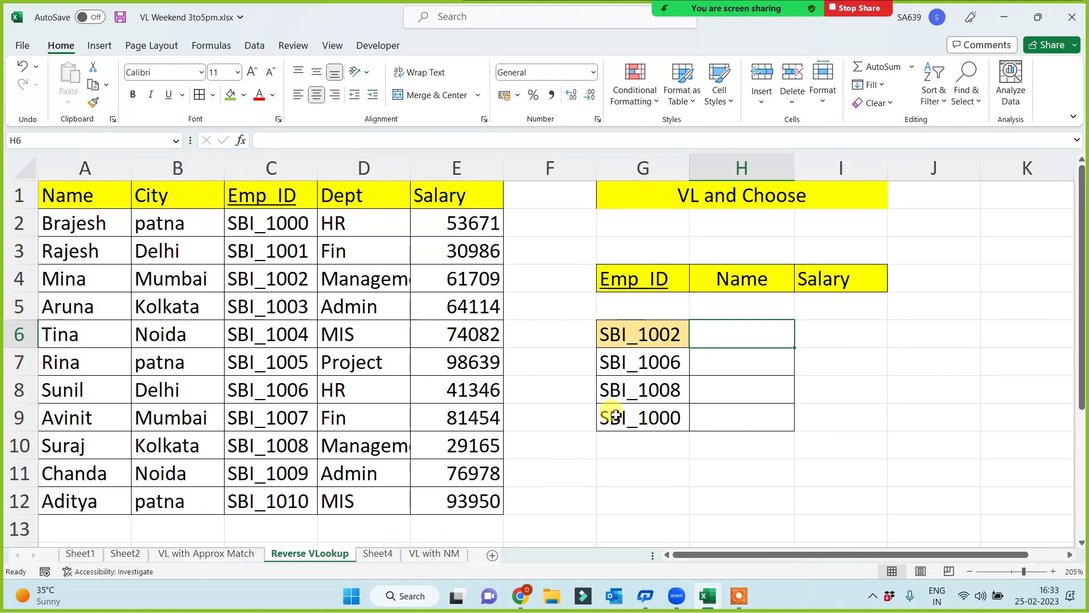
type("=vl")
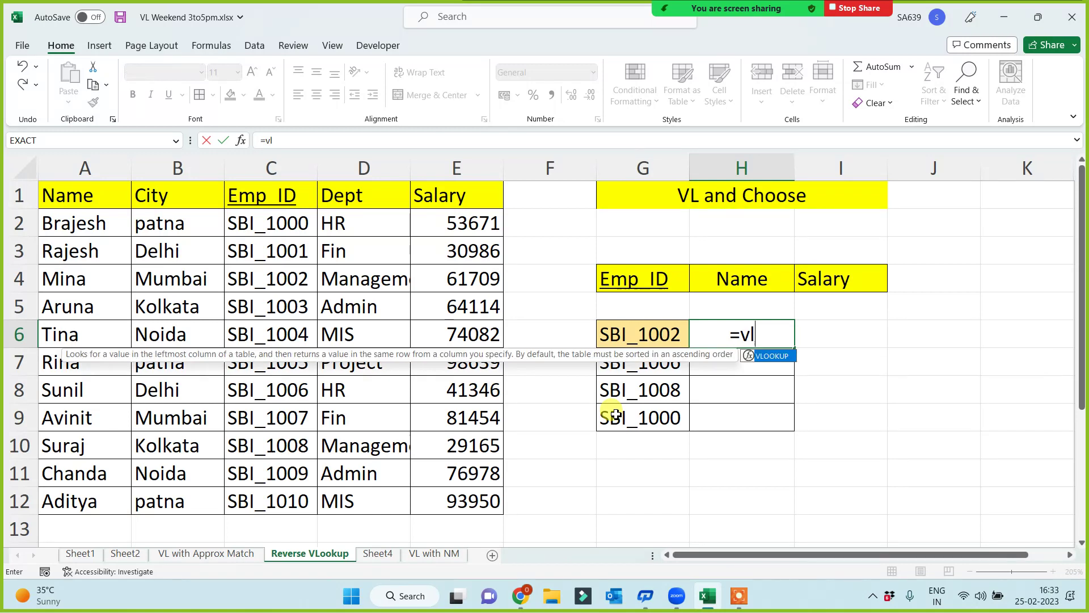
key("Tab")
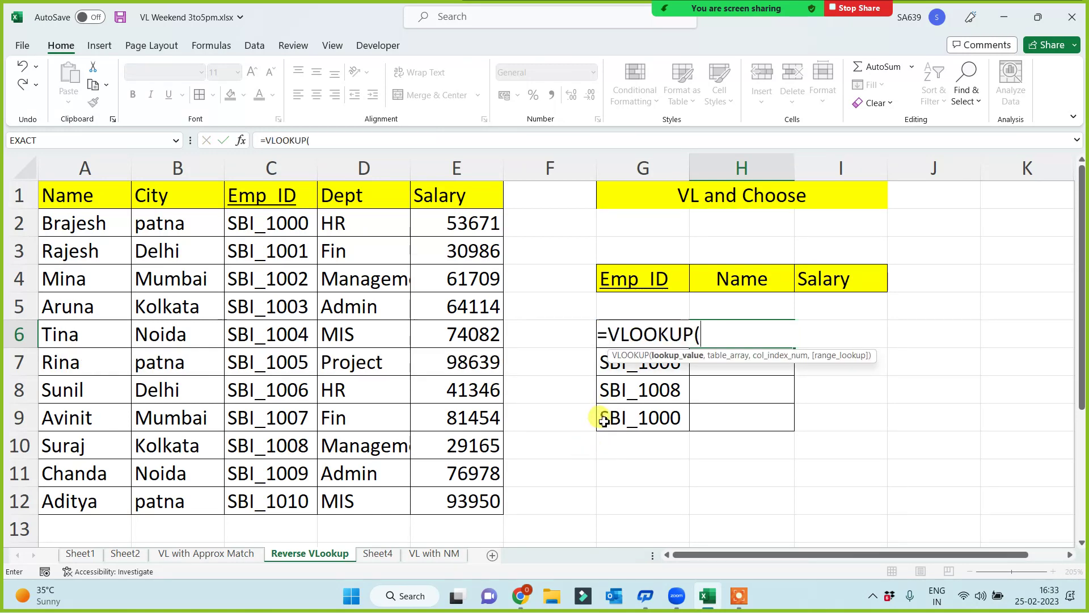
key("Escape")
- Narrow the empty column F and widen column G, which holds the lookup Emp_IDs
left_click(636, 340)
left_click_drag(596, 176, 549, 193)
left_click_drag(642, 167, 704, 167)
- Start a VLOOKUP in H6 with G6 as the lookup value and a nested CHOOSE using index array {1,2} as the table
left_click(743, 339)
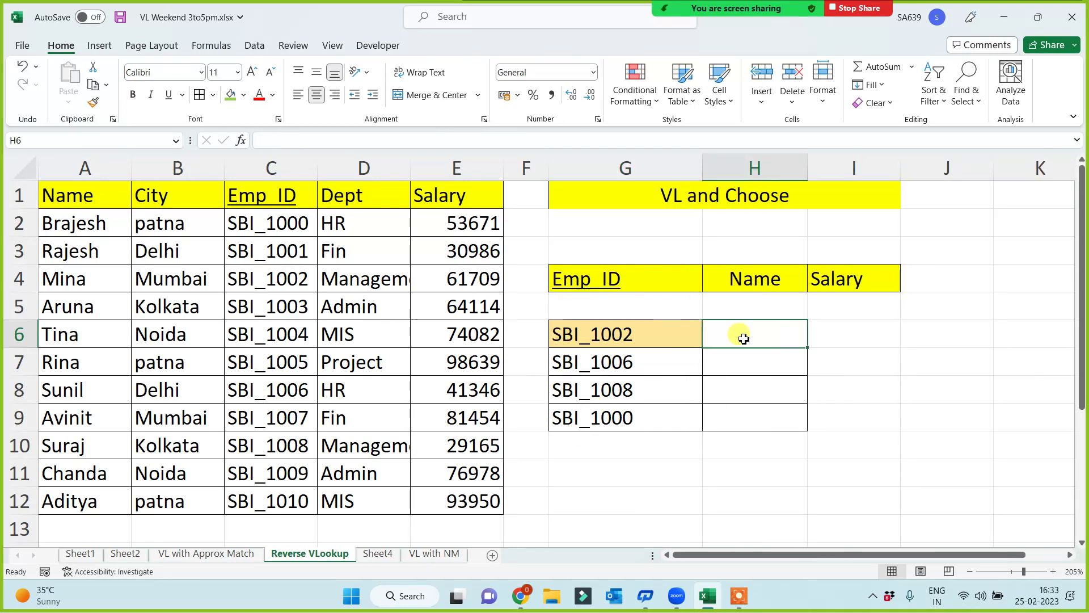
type("=vl")
key("Tab")
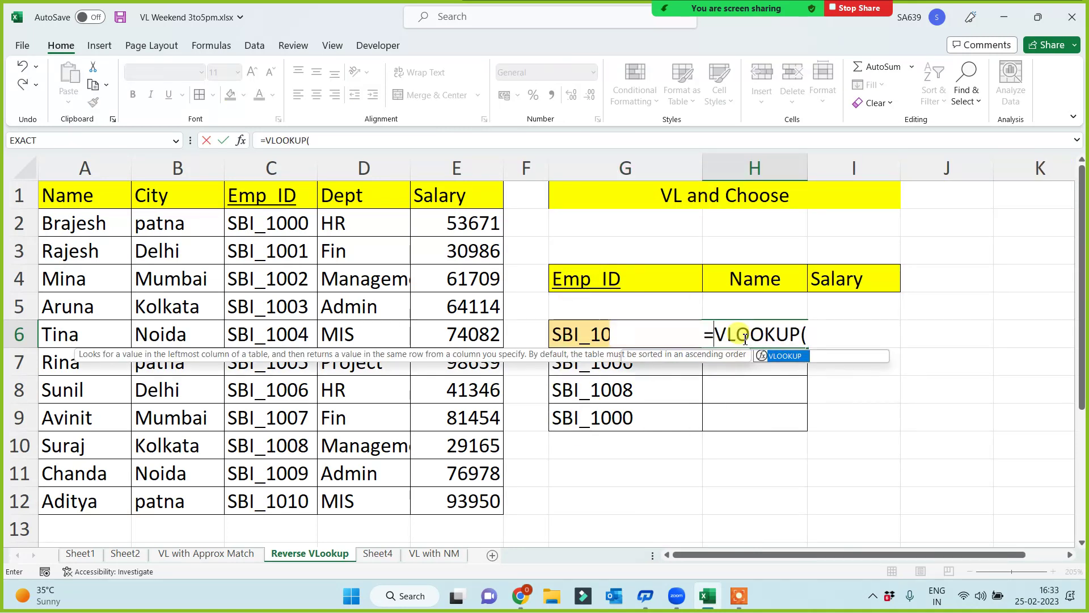
left_click(576, 337)
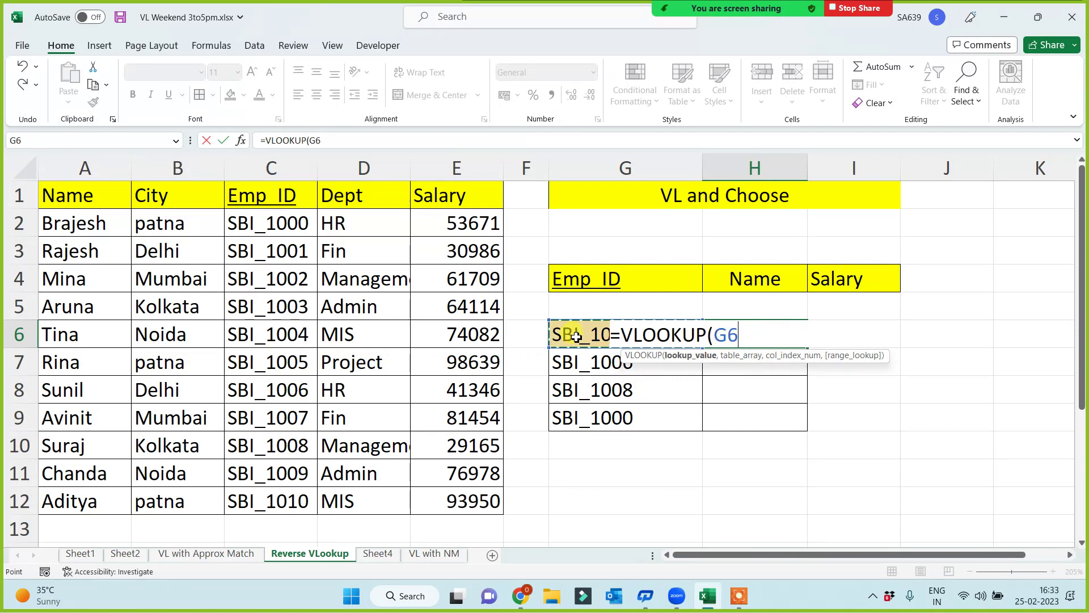
type(",")
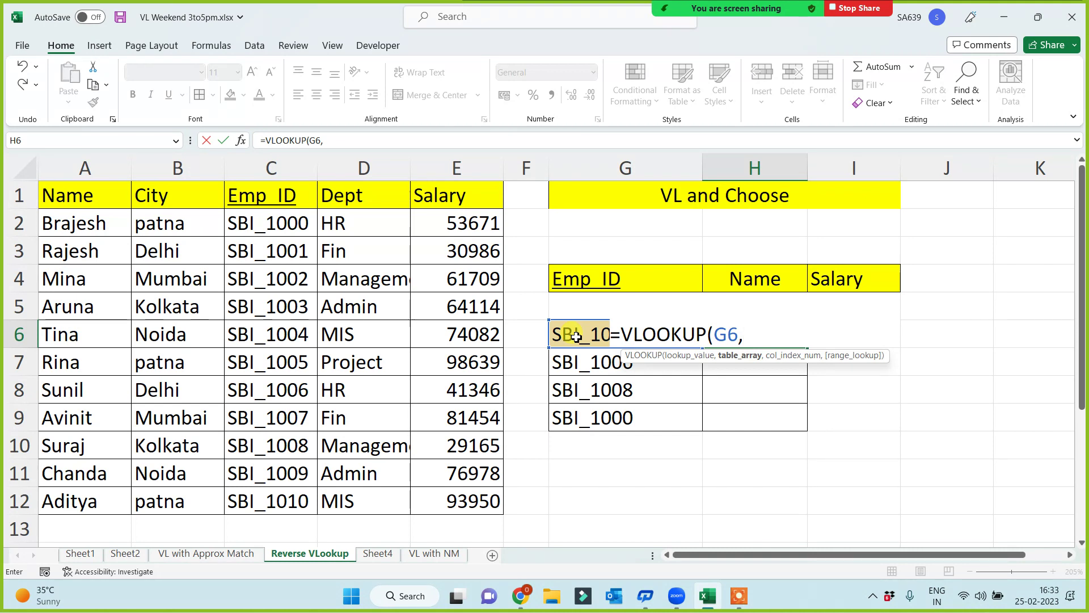
type("choose(")
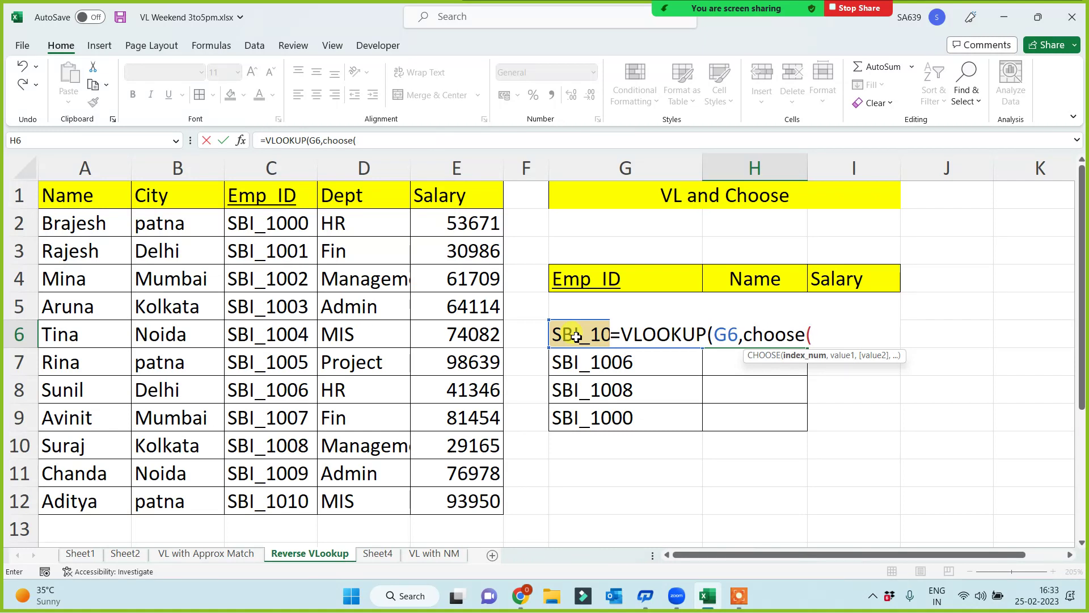
type("{1,2}")
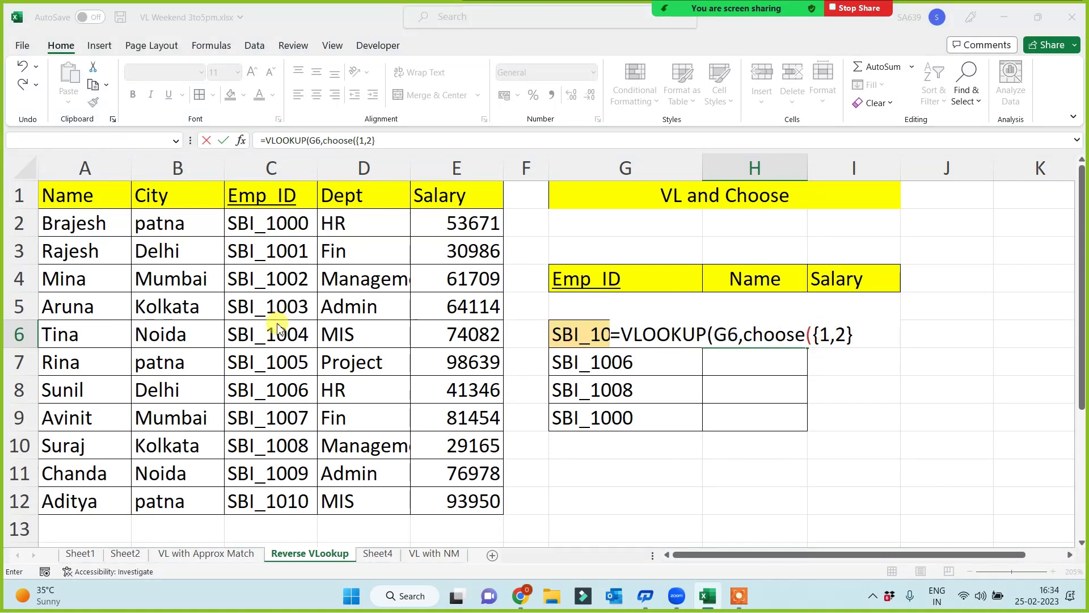
key("Return")
key("Return")
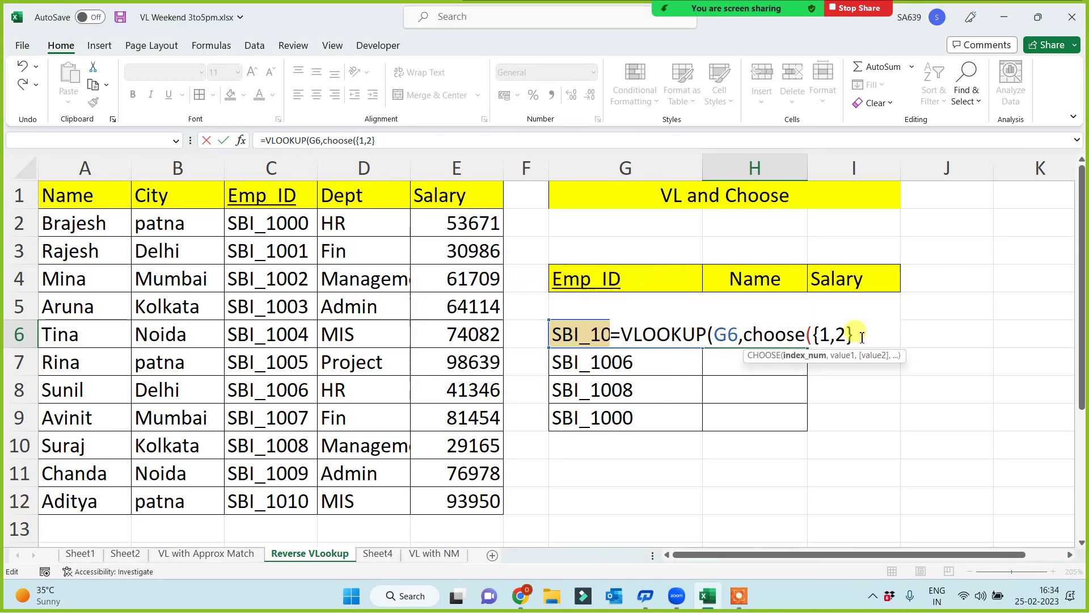
type("},")
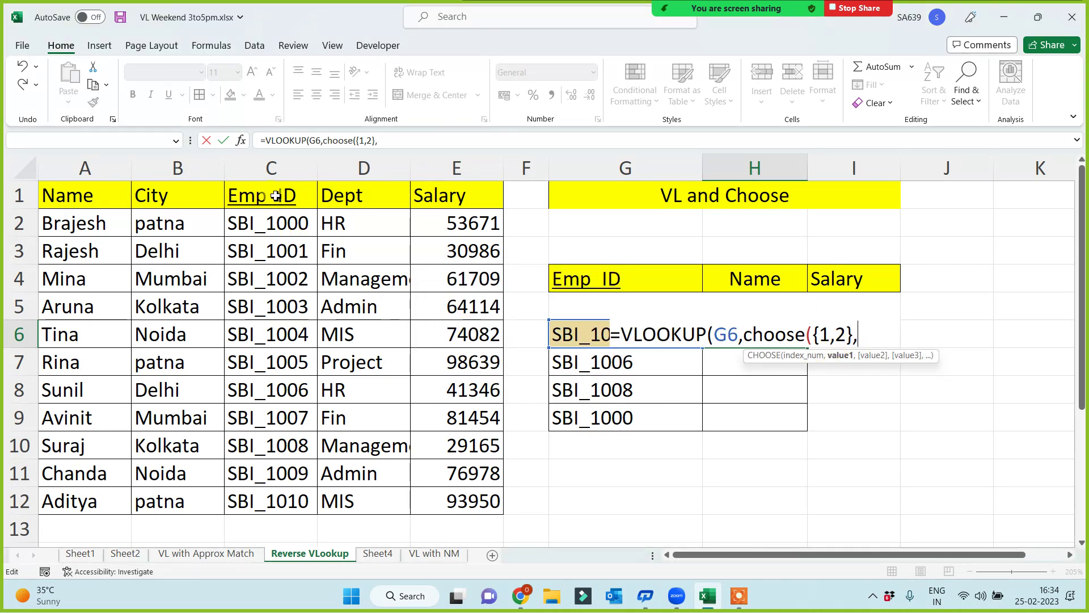
- Give CHOOSE the absolute ranges $C$1:$C$12 (Emp_ID) and $A$1:$A$12 (Name), and close its parenthesis
left_click_drag(274, 193, 274, 499)
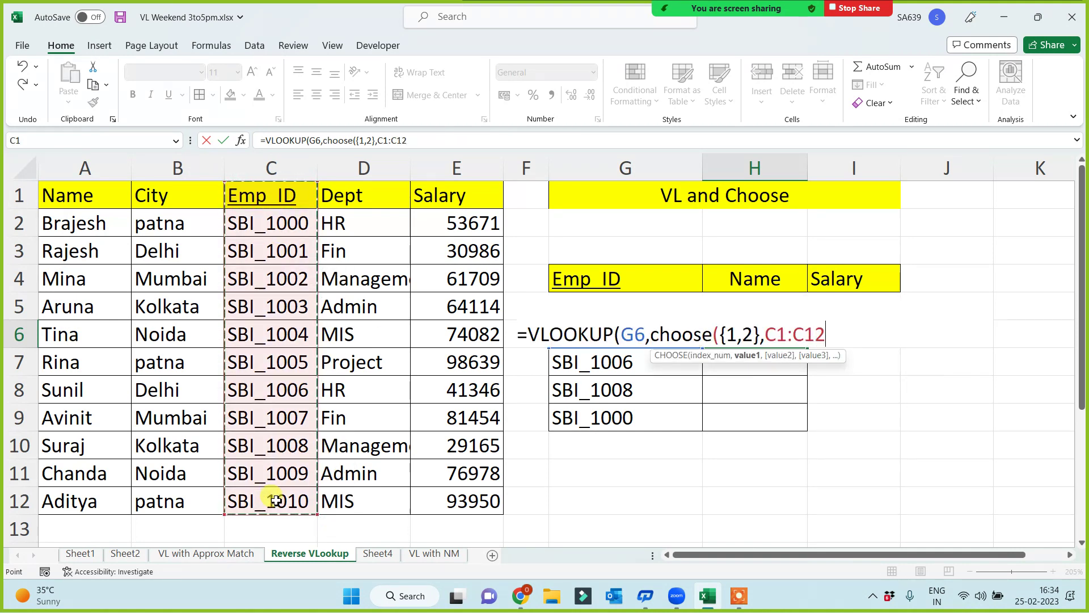
key("F4")
type(",")
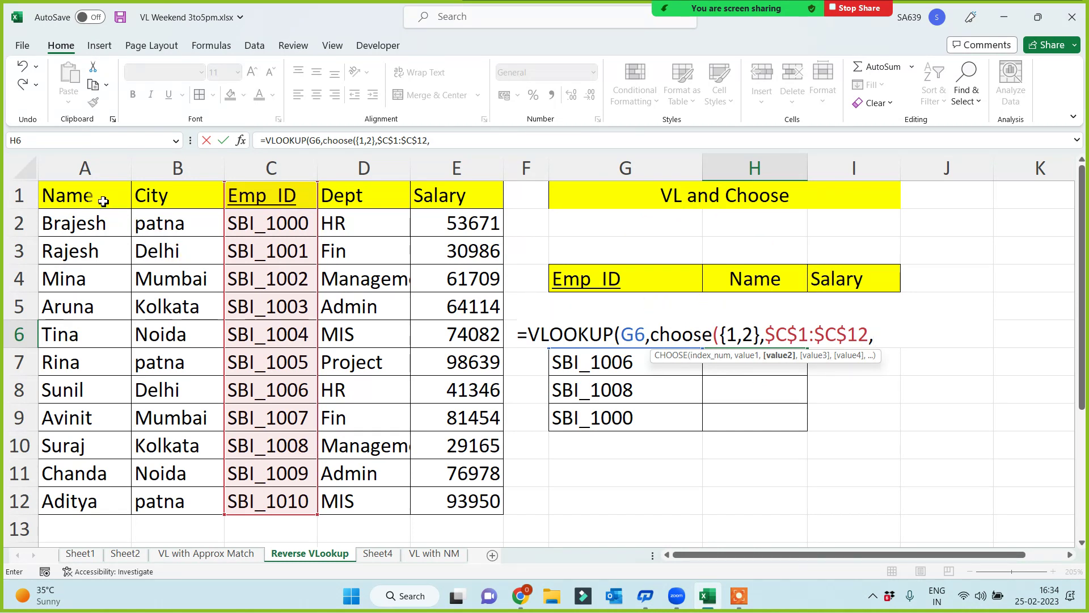
left_click_drag(104, 198, 78, 511)
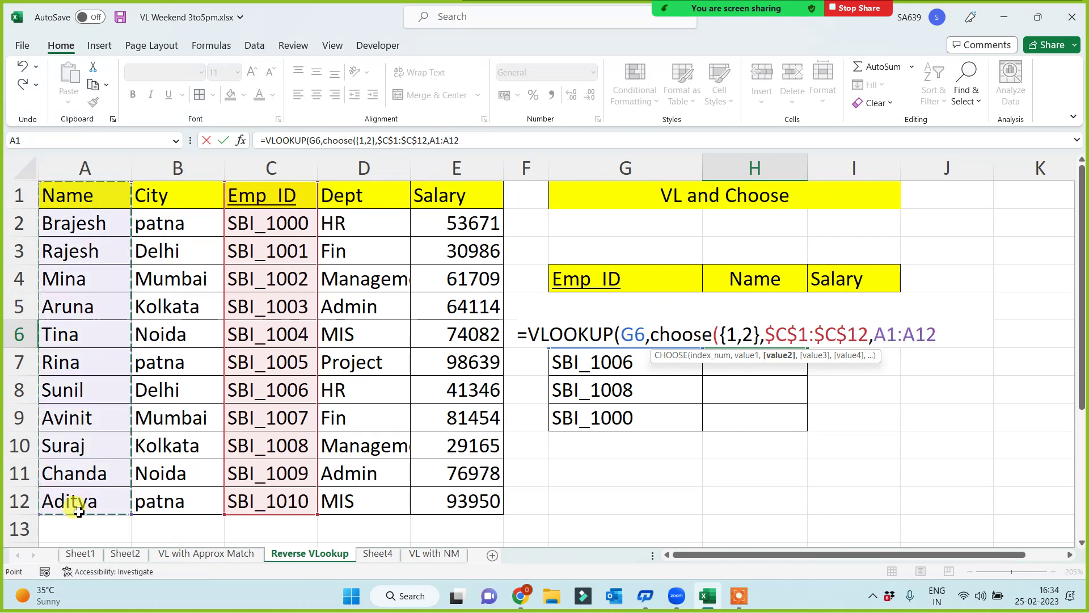
key("F4")
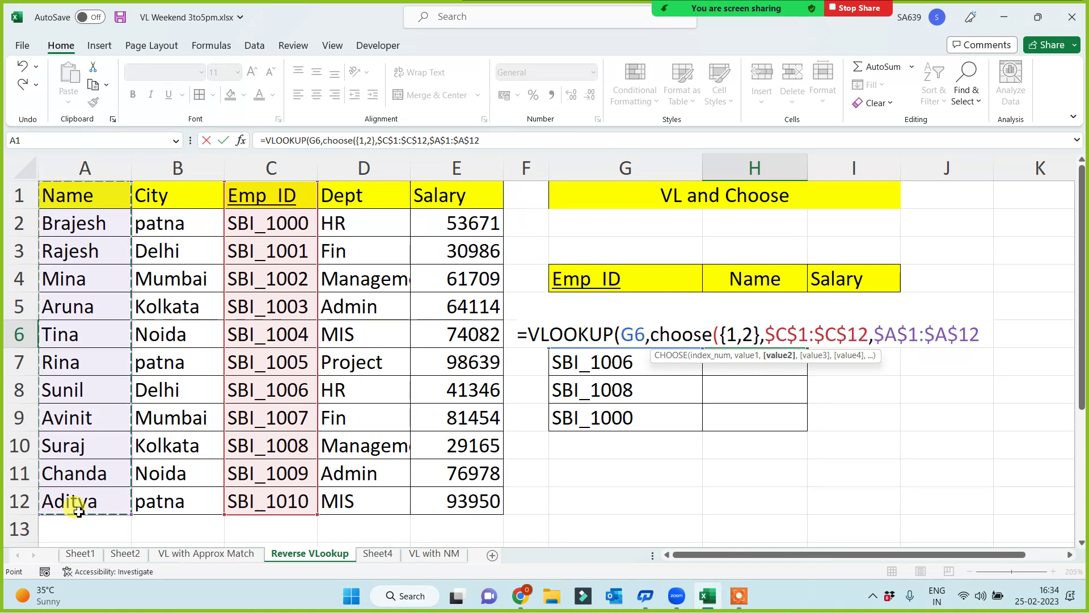
type(")")
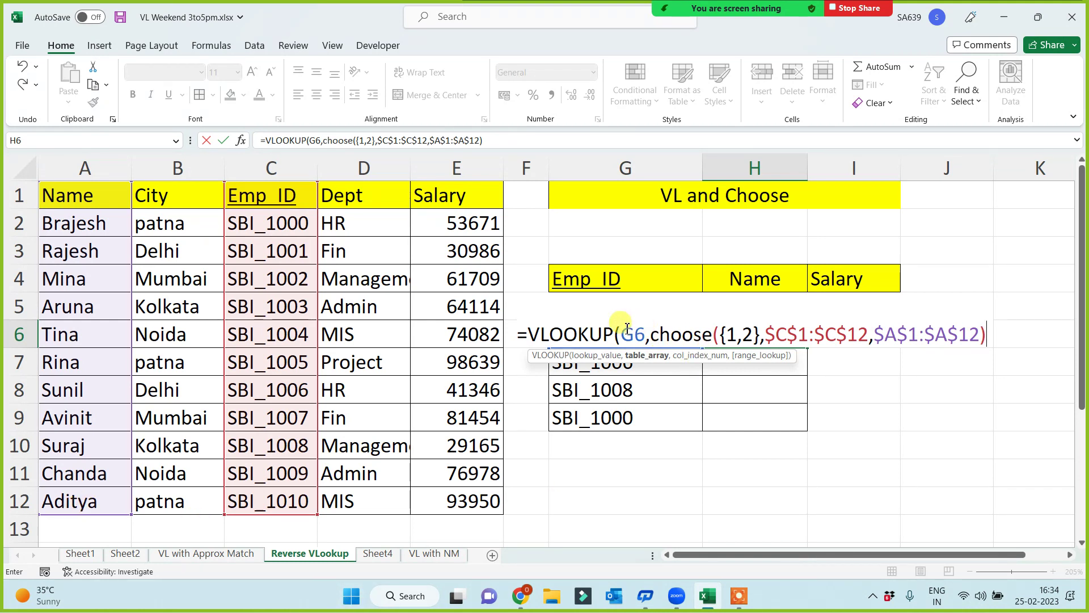
- Complete the H6 formula with column index 2 and exact match 0, and fill it down through H9
left_click_drag(622, 332, 631, 329)
left_click(682, 334)
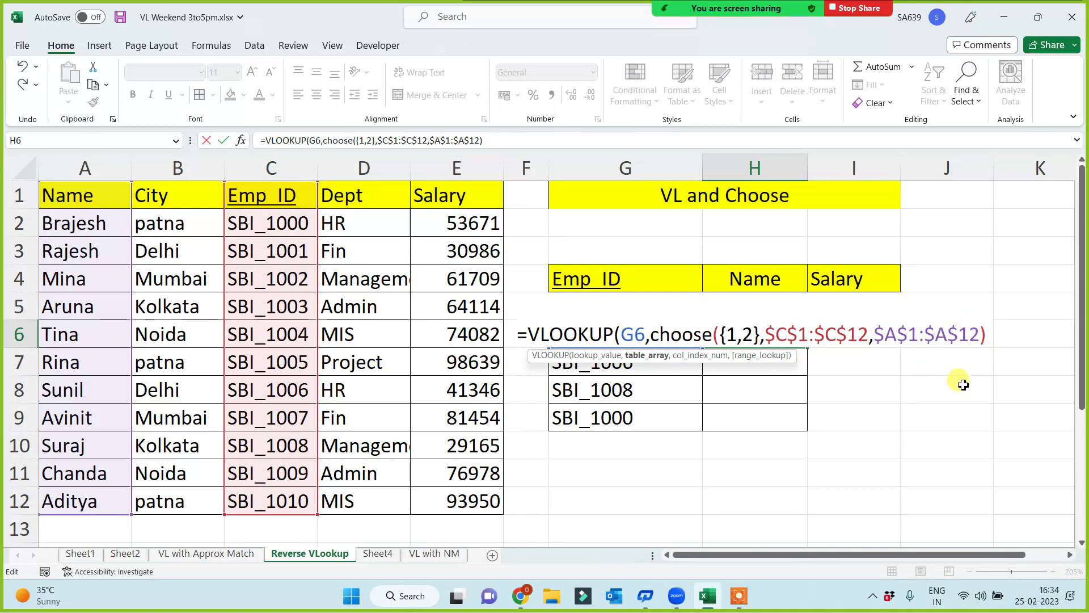
type(",")
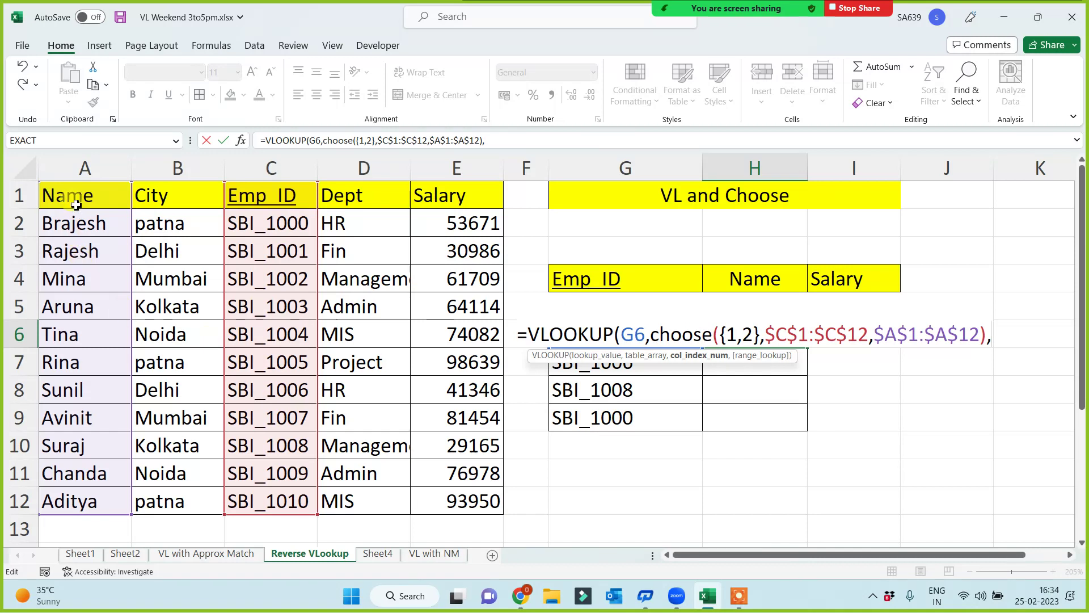
type("2")
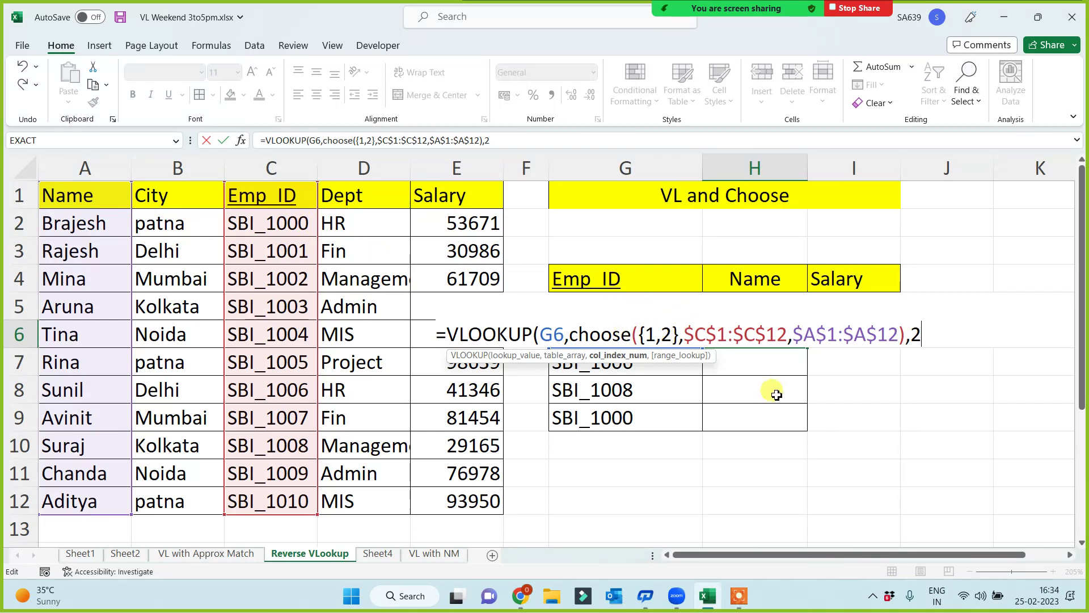
type(",0)")
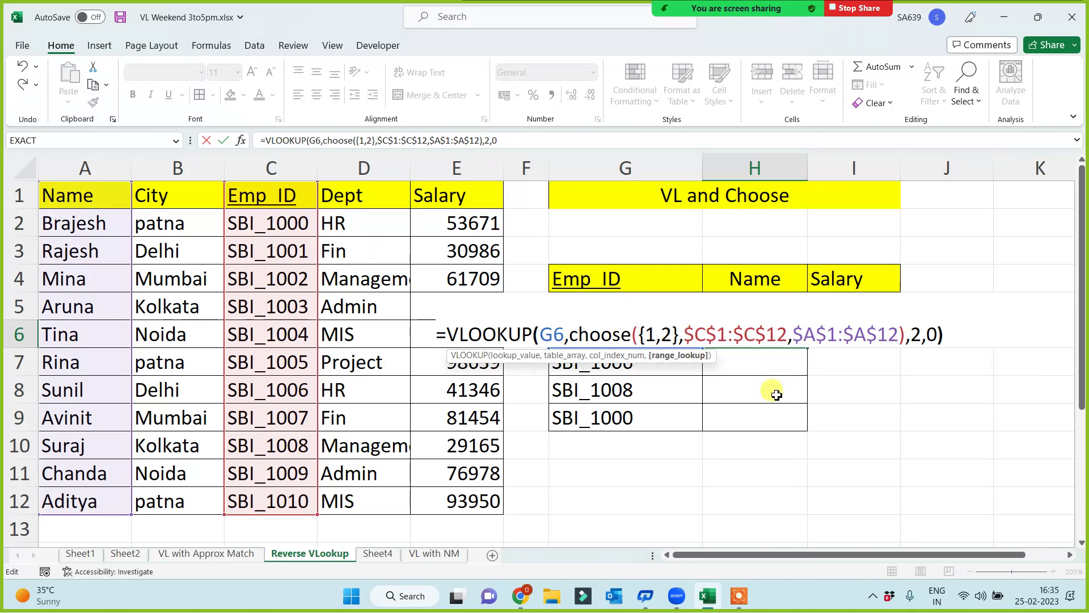
key("Return")
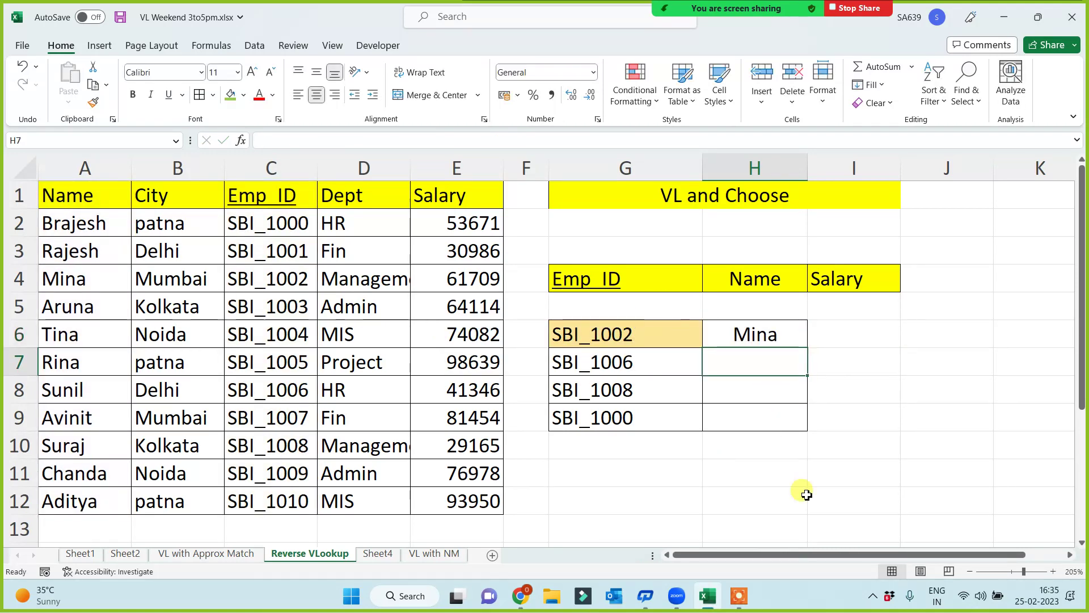
left_click(793, 334)
left_click_drag(807, 371, 799, 420)
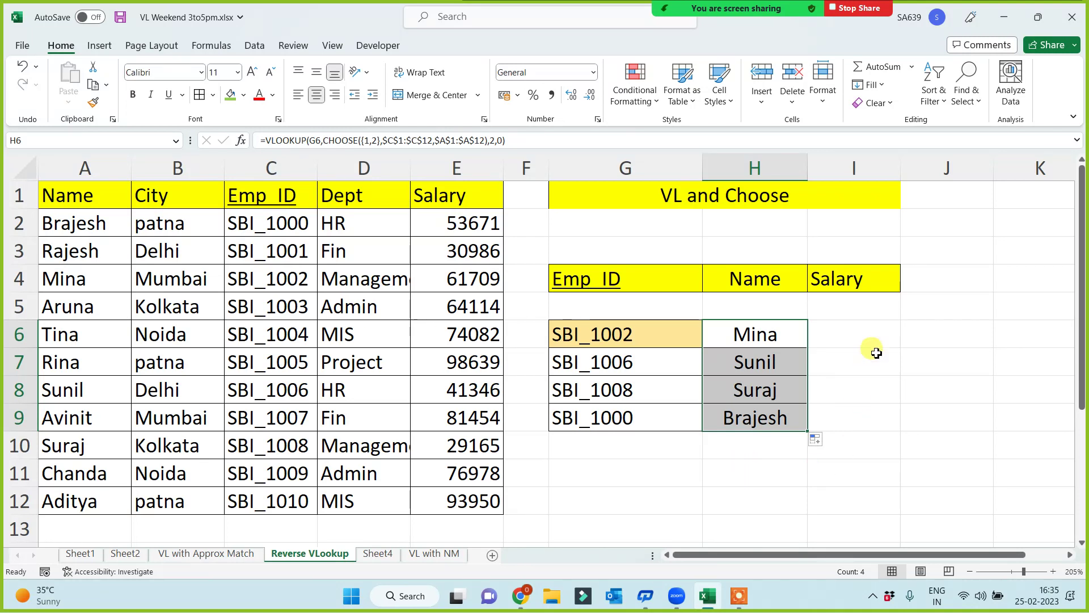
- Widen column I and start a VLOOKUP in I6 with G6 as the lookup value
left_click_drag(902, 166, 938, 166)
left_click(873, 335)
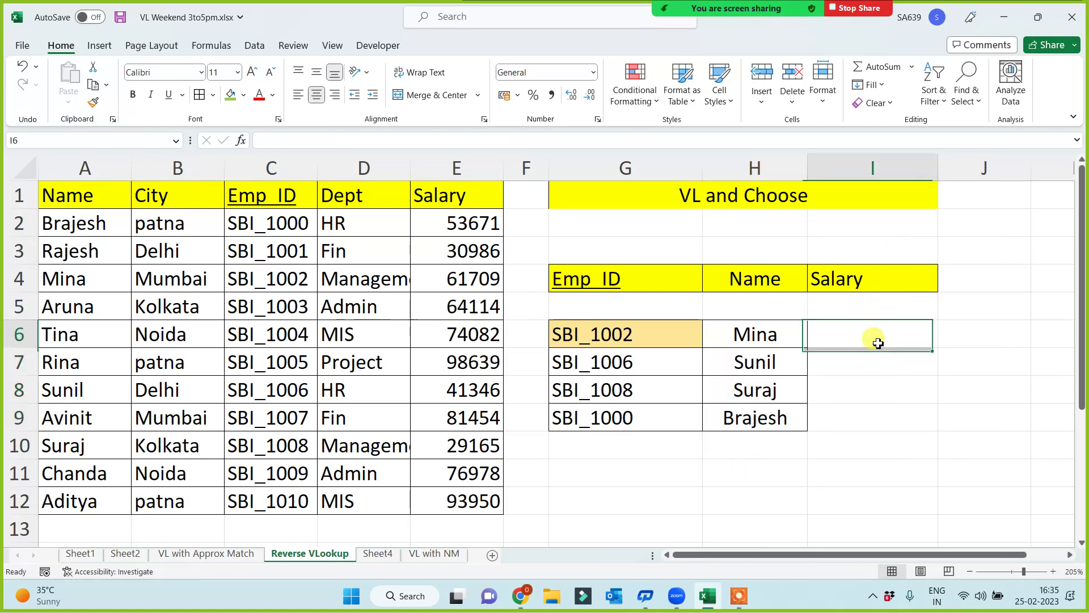
type("=")
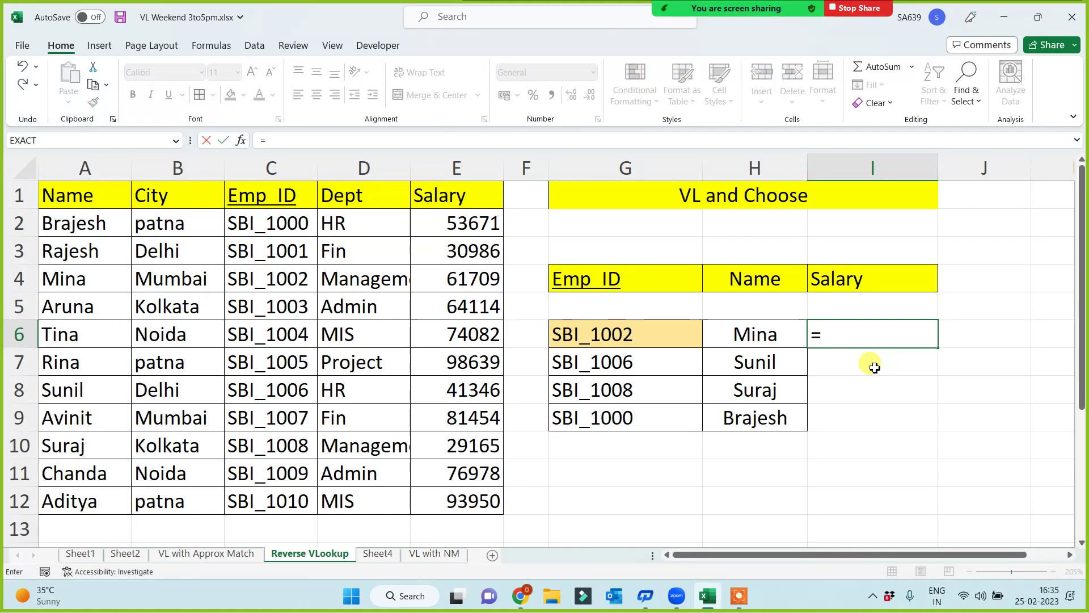
type("vl")
key("Tab")
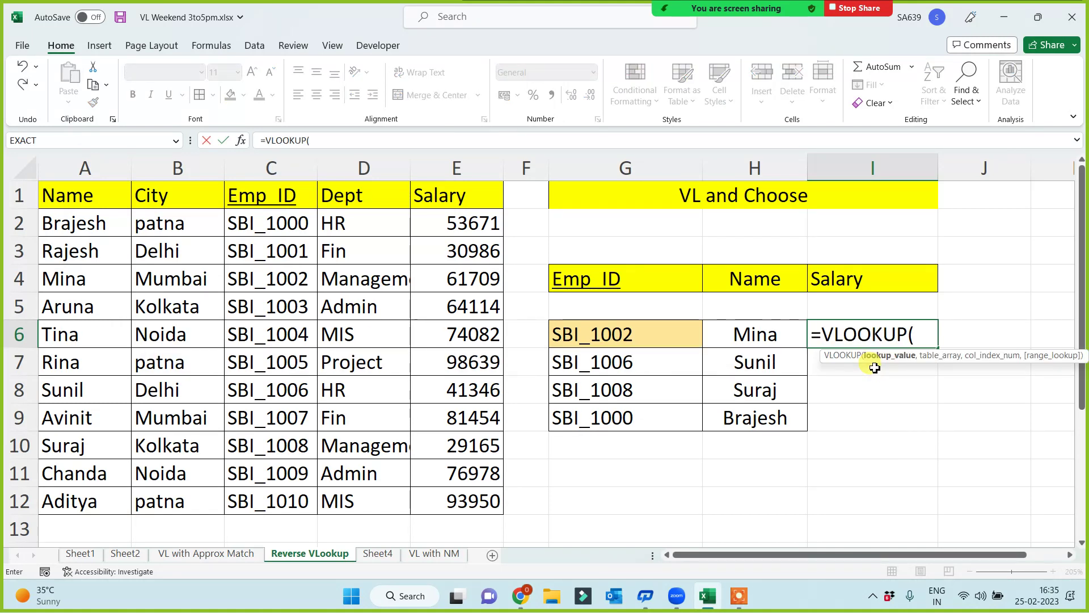
left_click(665, 334)
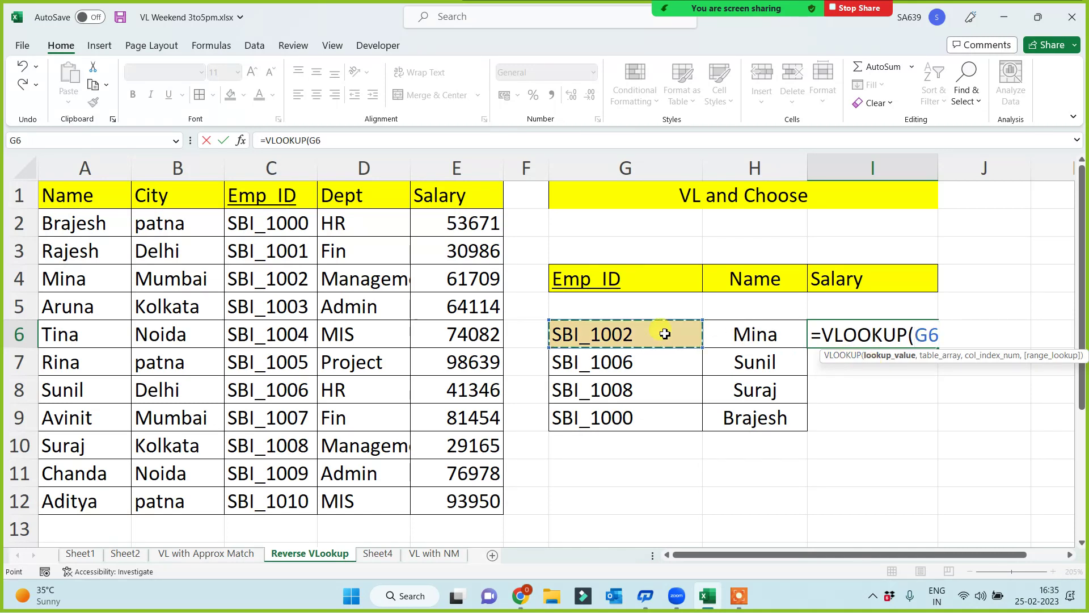
type(",")
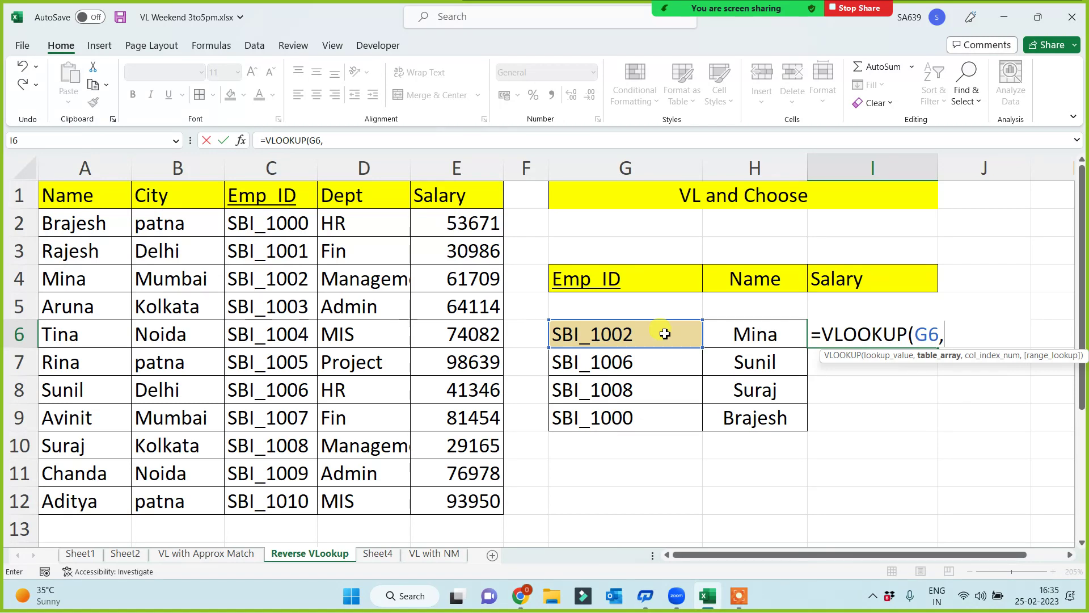
- Nest a CHOOSE as the I6 table array, with index array {1,2} and the absolute Emp_ID range $C$1:$C$12 as first value
type("choose")
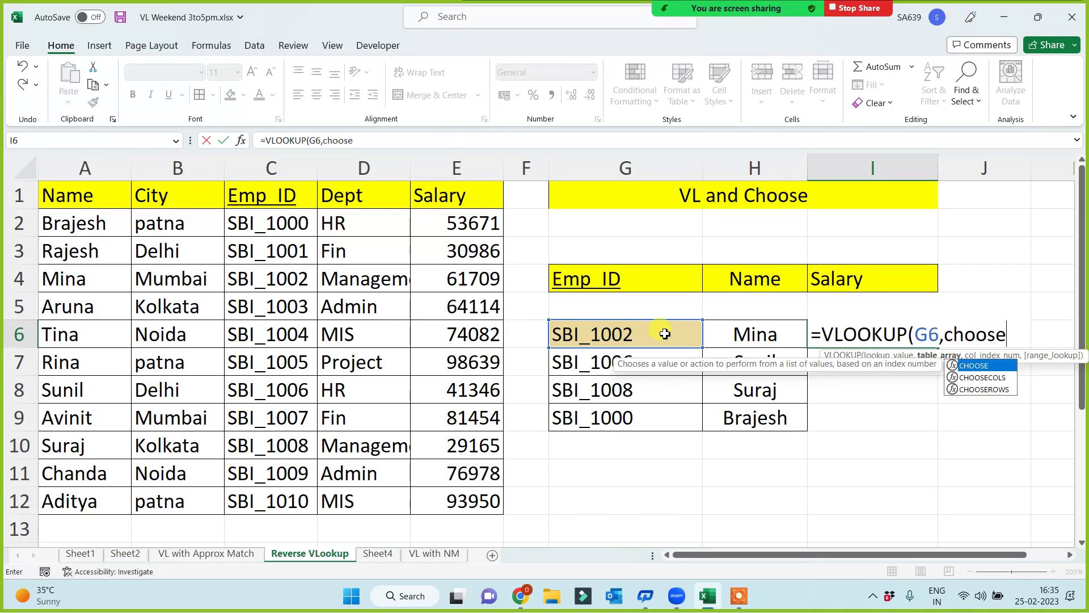
type("(")
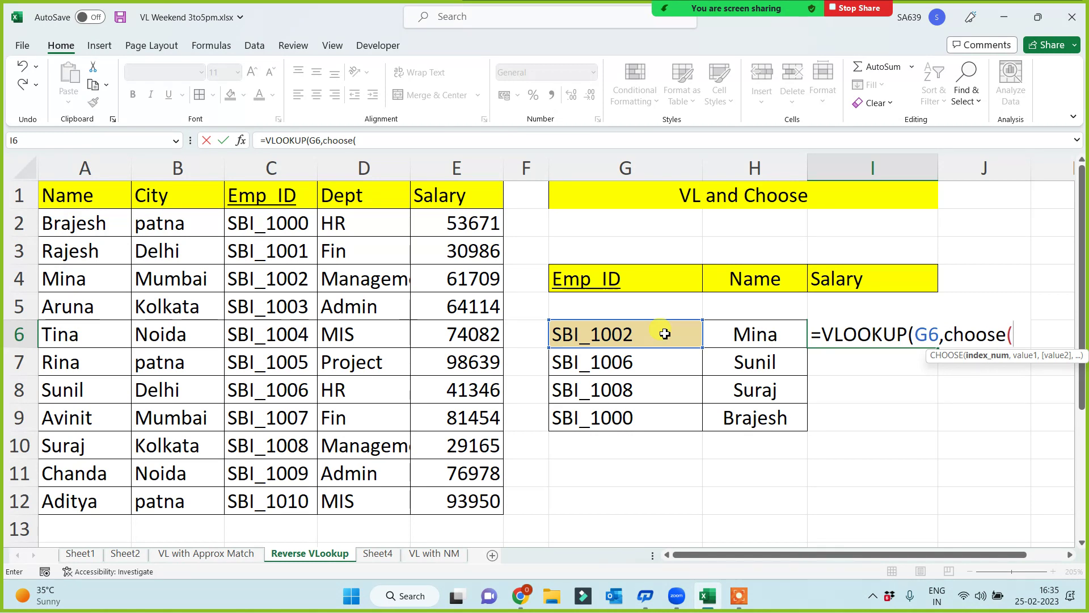
type("{1,2")
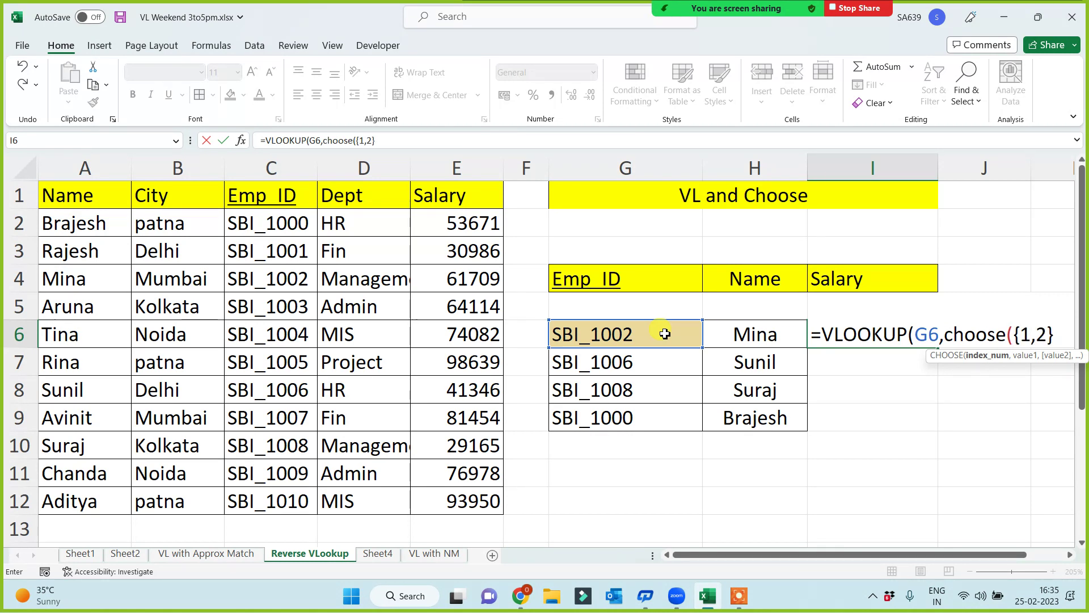
type("},")
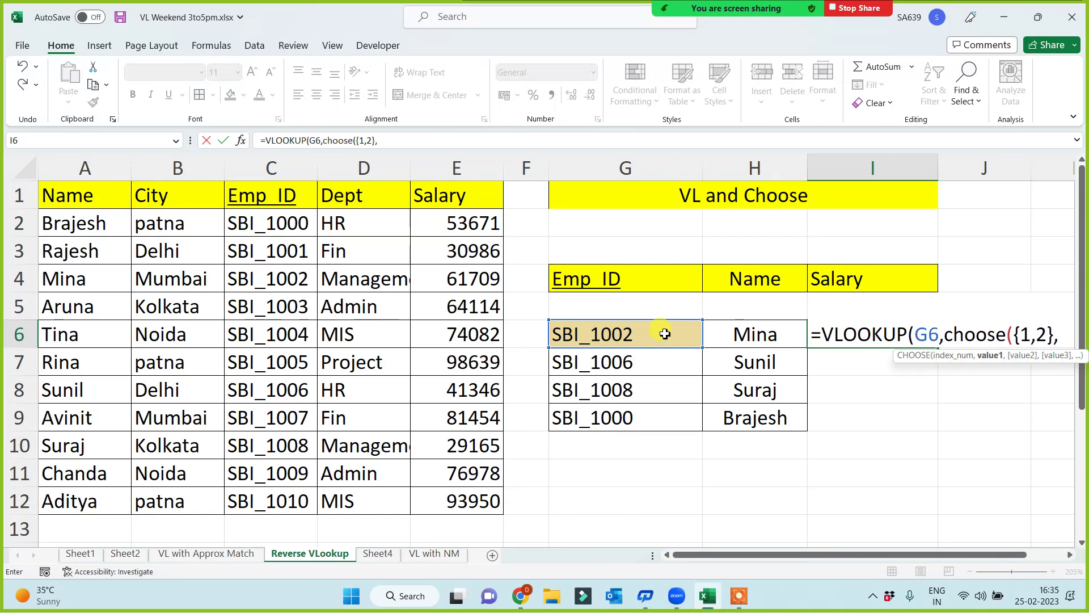
left_click_drag(292, 194, 290, 500)
key("F4")
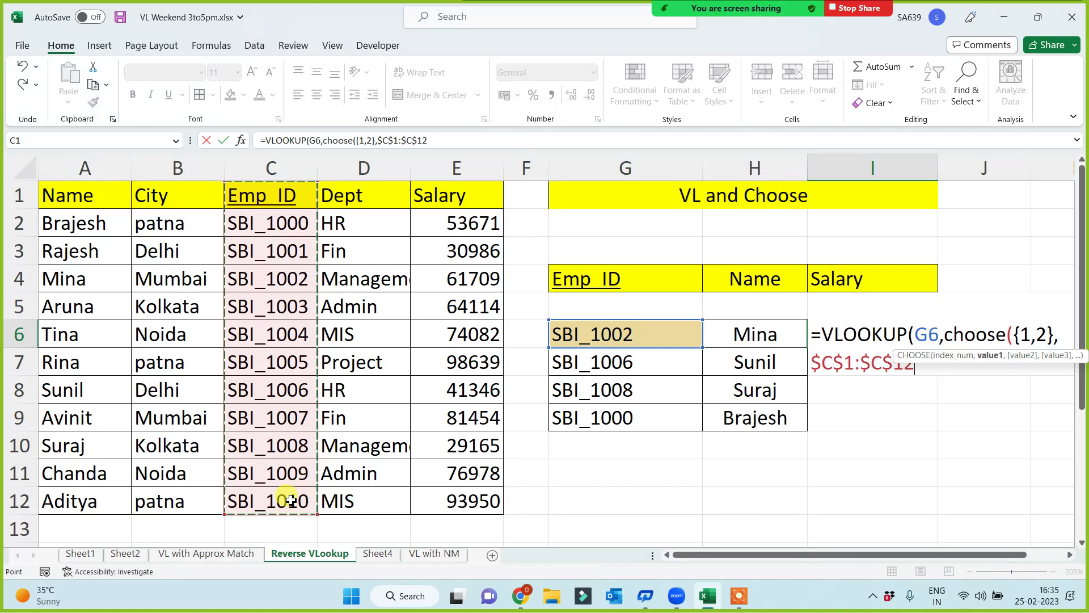
type(",")
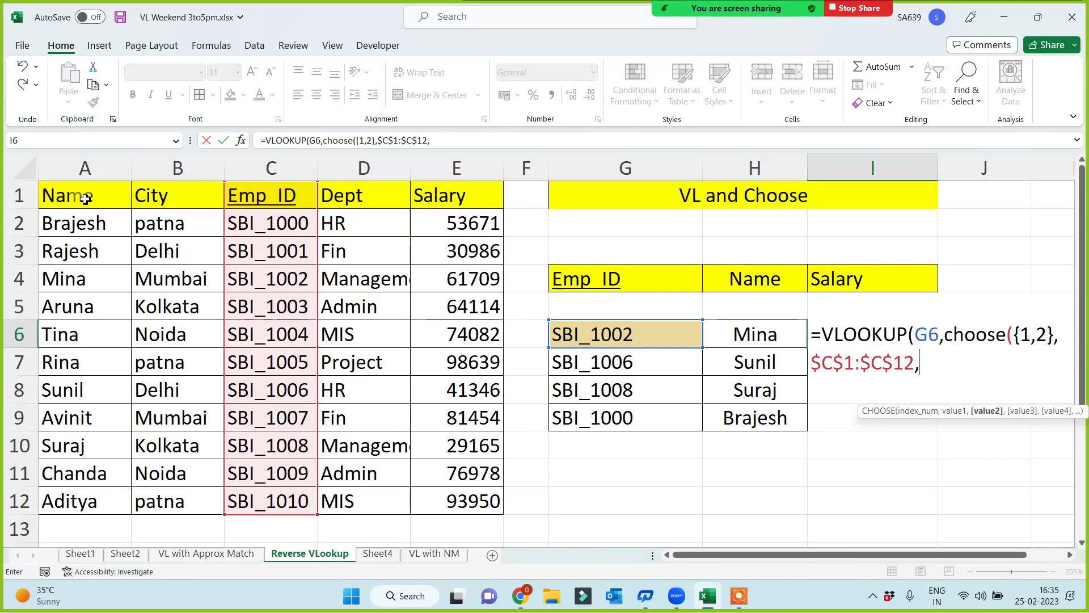
- Add the Salary range $E$1:$E$12 as CHOOSE's second value and complete the I6 formula with column index 2 and exact match 0
left_click_drag(466, 194, 462, 499)
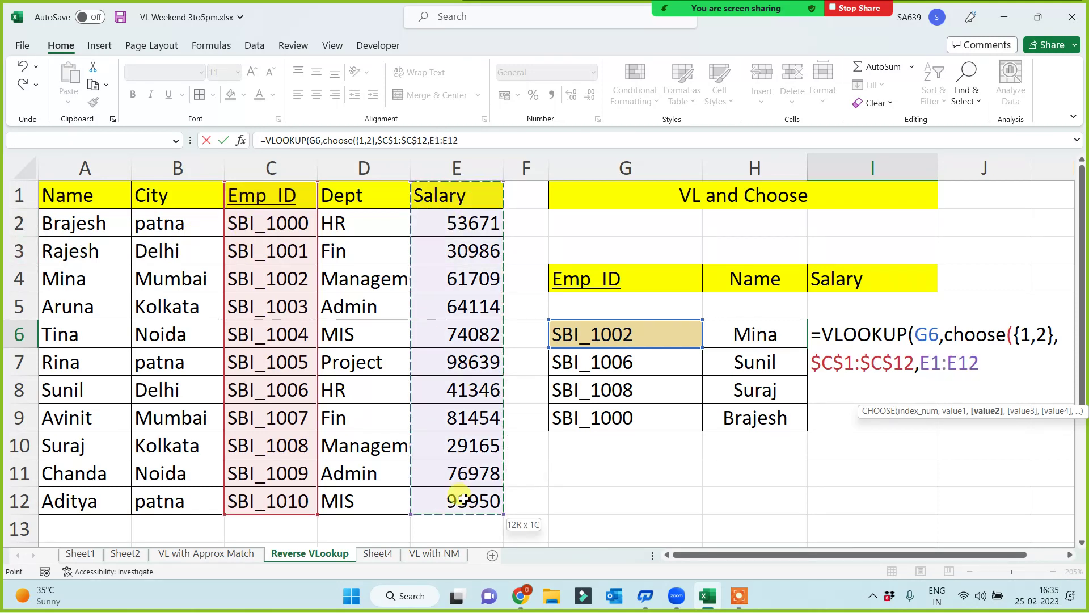
key("F4")
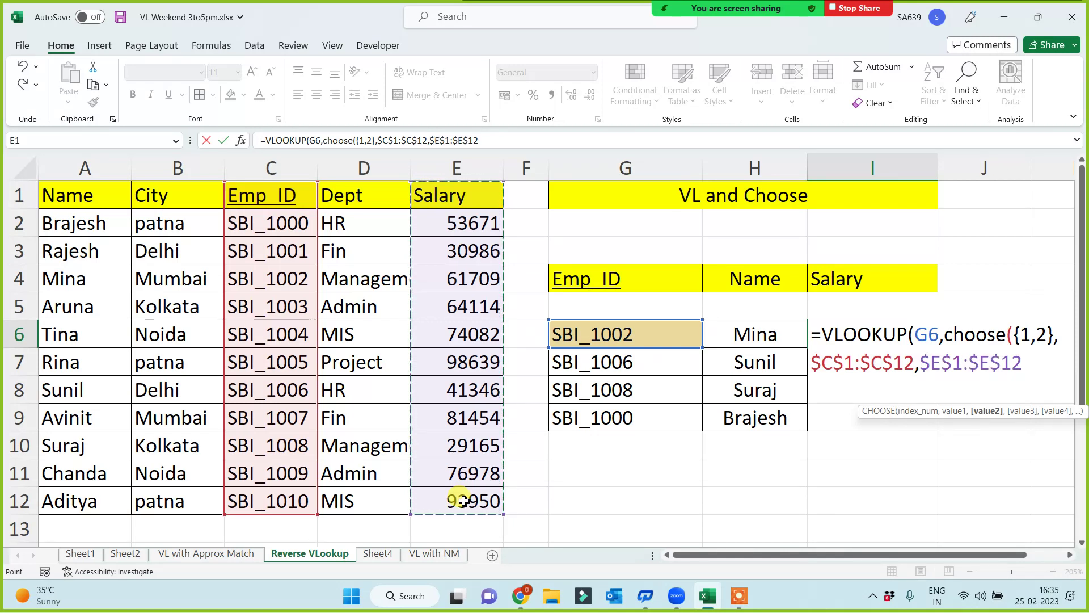
type(")")
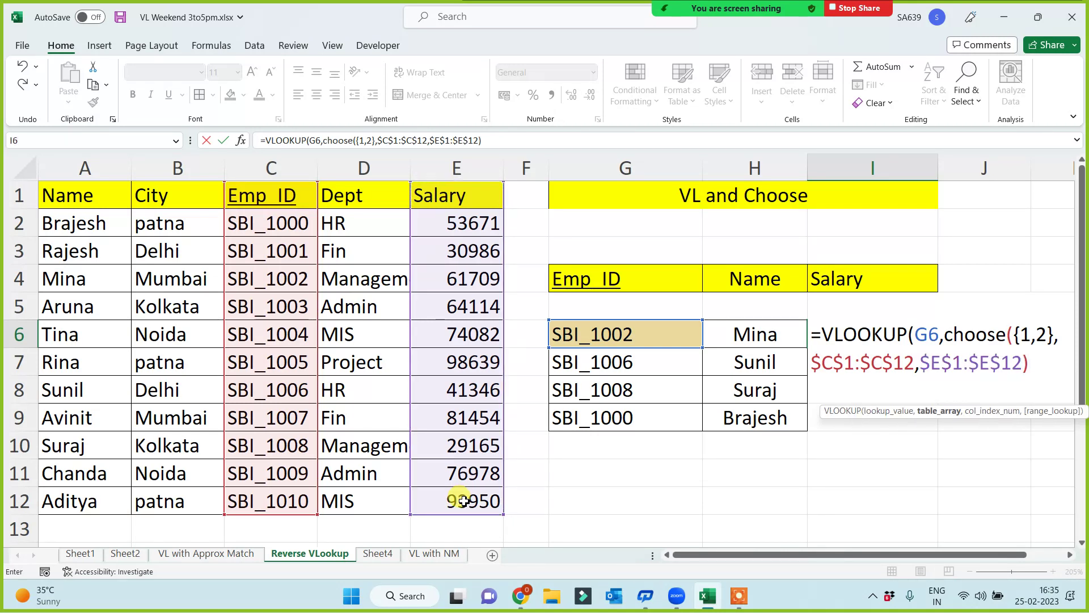
type(",")
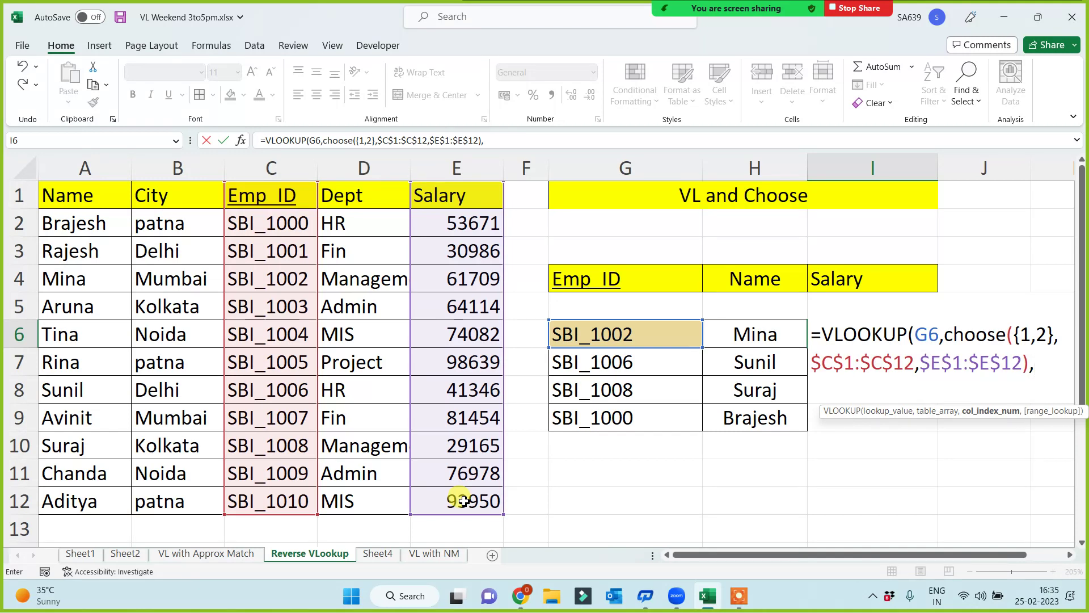
type("2,0")
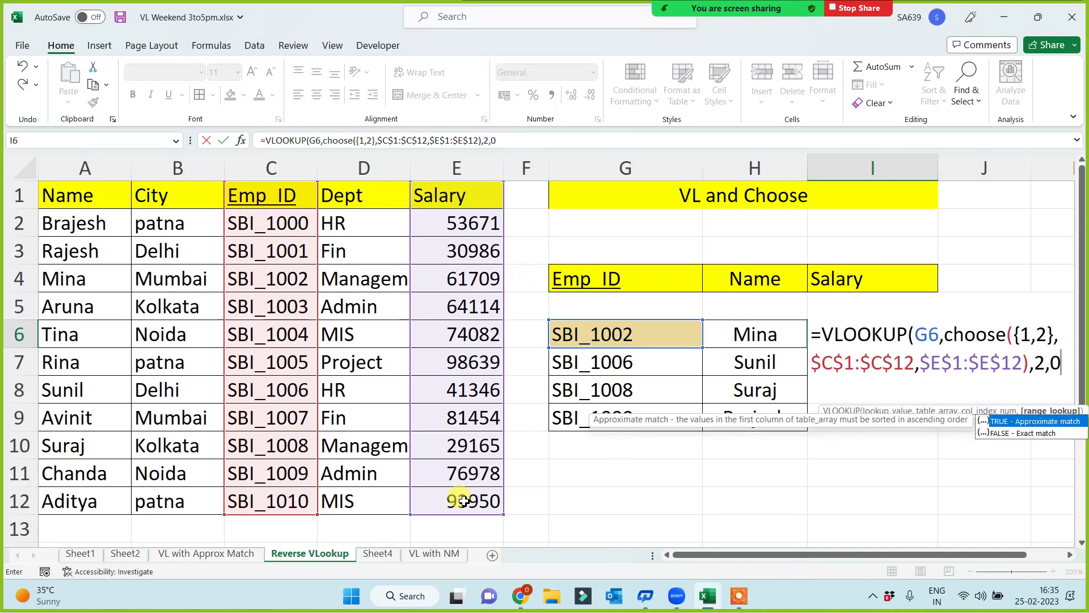
type(")")
key("Return")
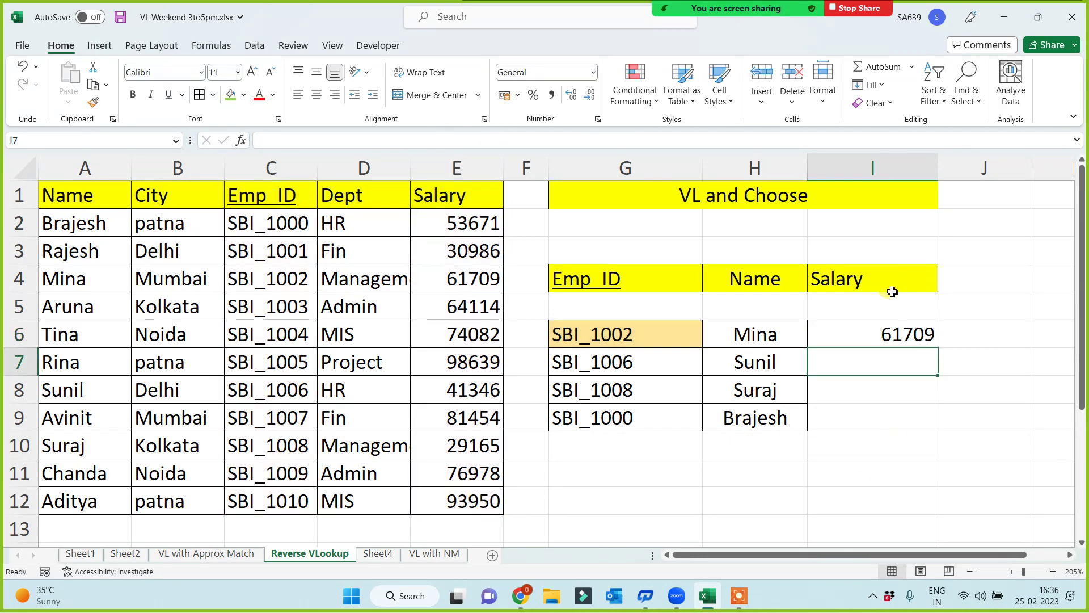
- Fill the I6 salary formula down through I9 and center the results
left_click(867, 330)
left_click_drag(938, 350, 933, 434)
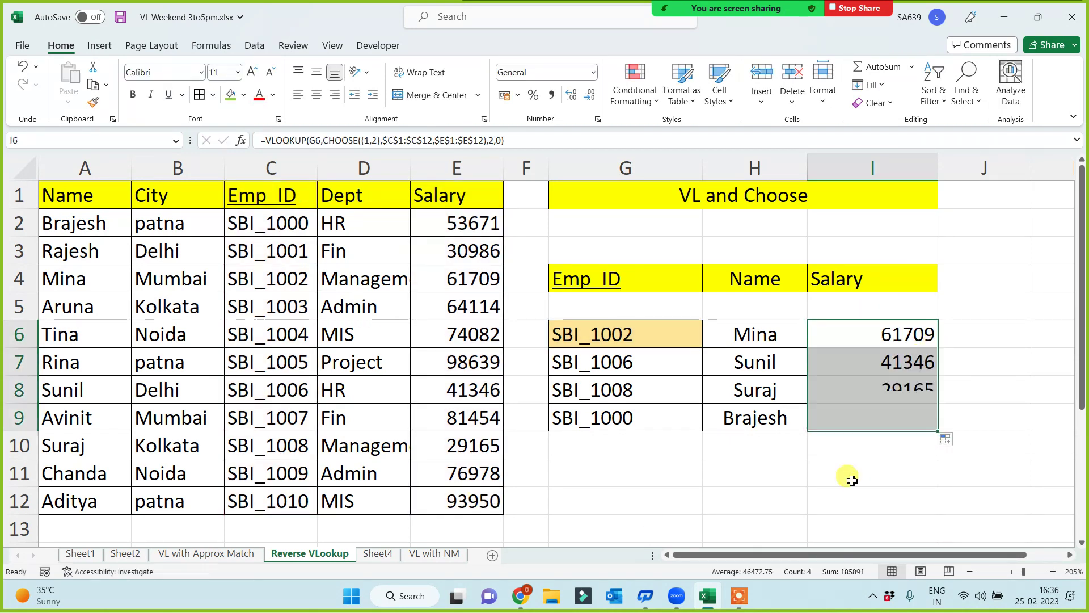
left_click(316, 95)
- Copy the Dept header from D1 into J4, beside the Salary header of the lookup table
left_click(351, 198)
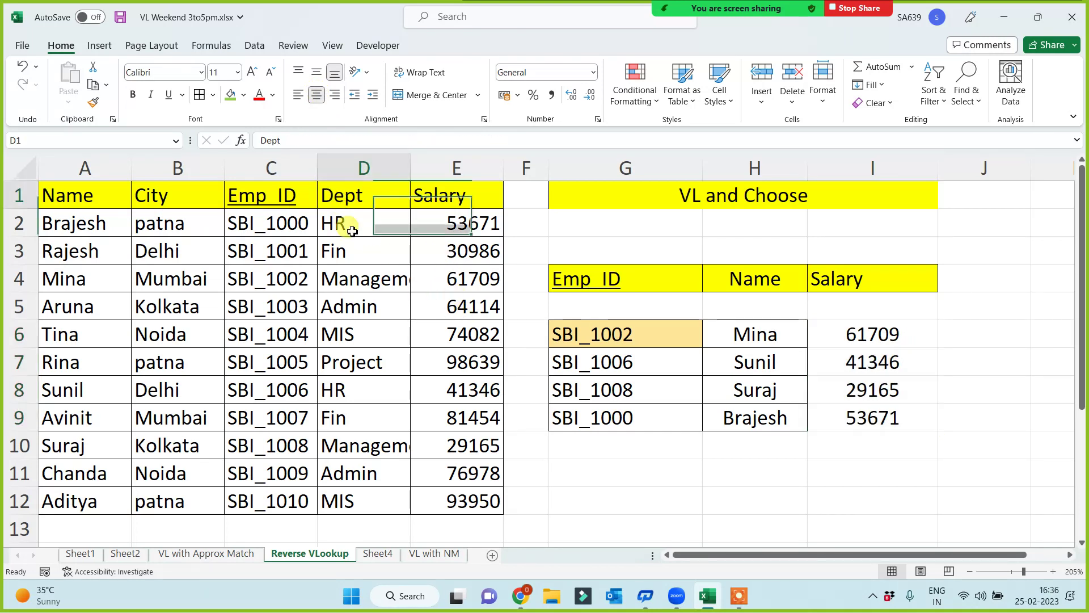
key("ctrl+c")
left_click(944, 281)
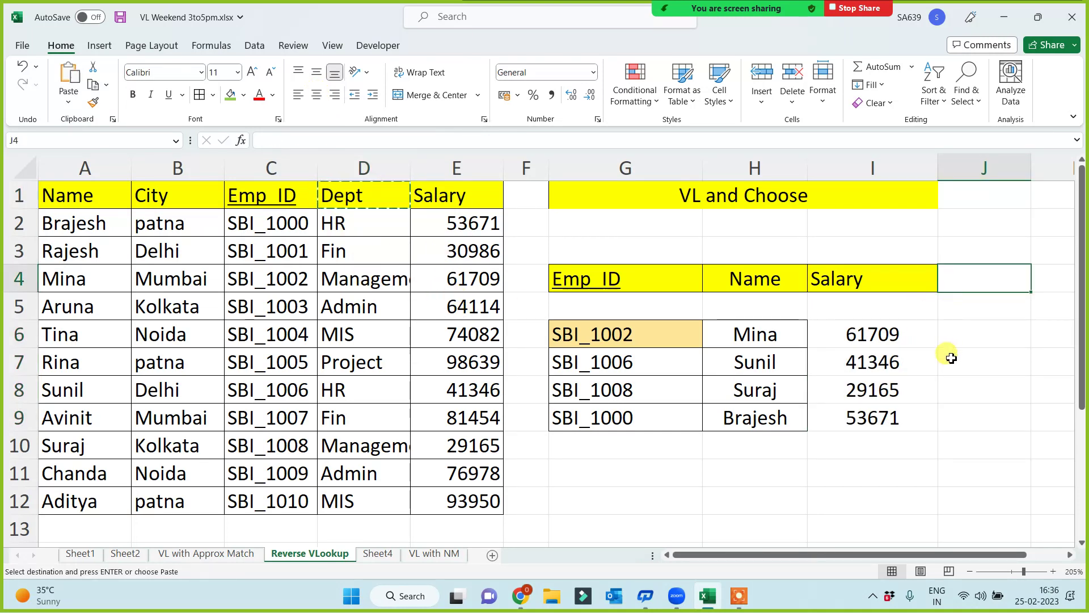
key("ctrl+v")
- Start a VLOOKUP in J6 with G6 as the lookup value and a nested CHOOSE using index array {1,2}
left_click(959, 328)
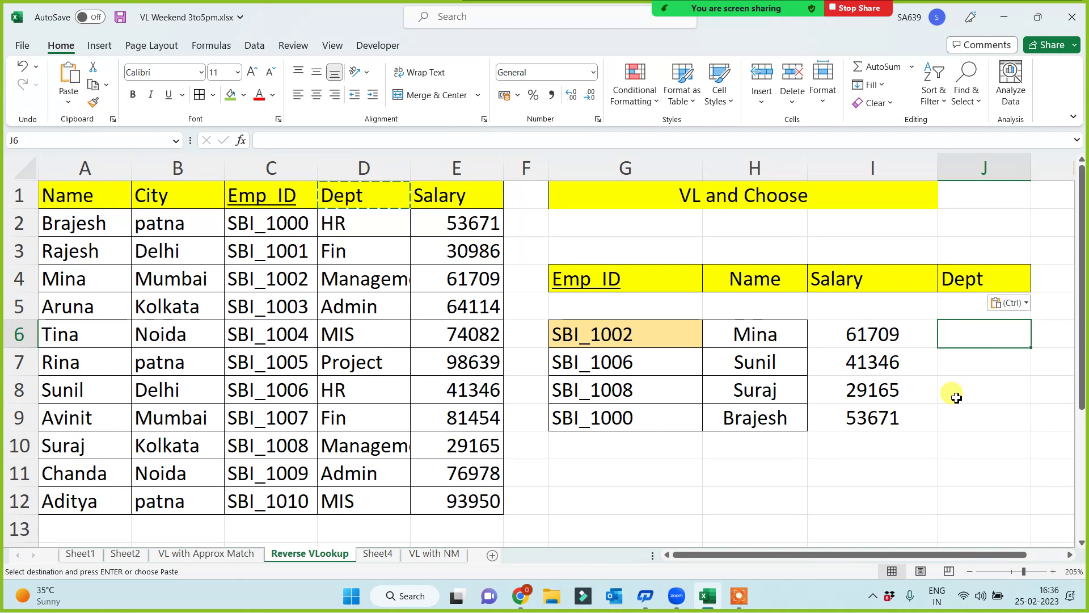
type("=vl")
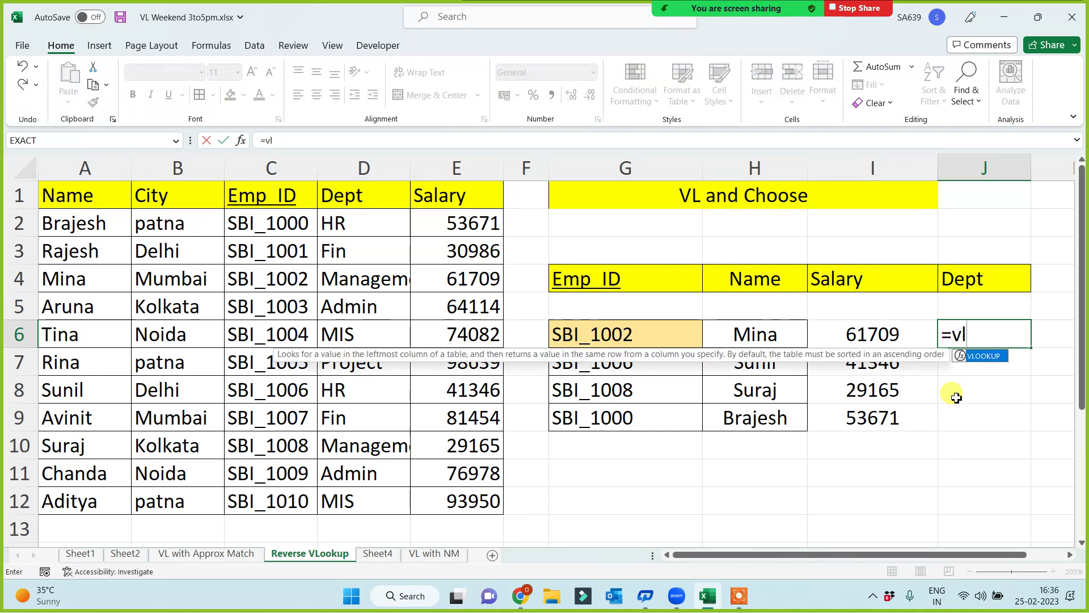
key("Tab")
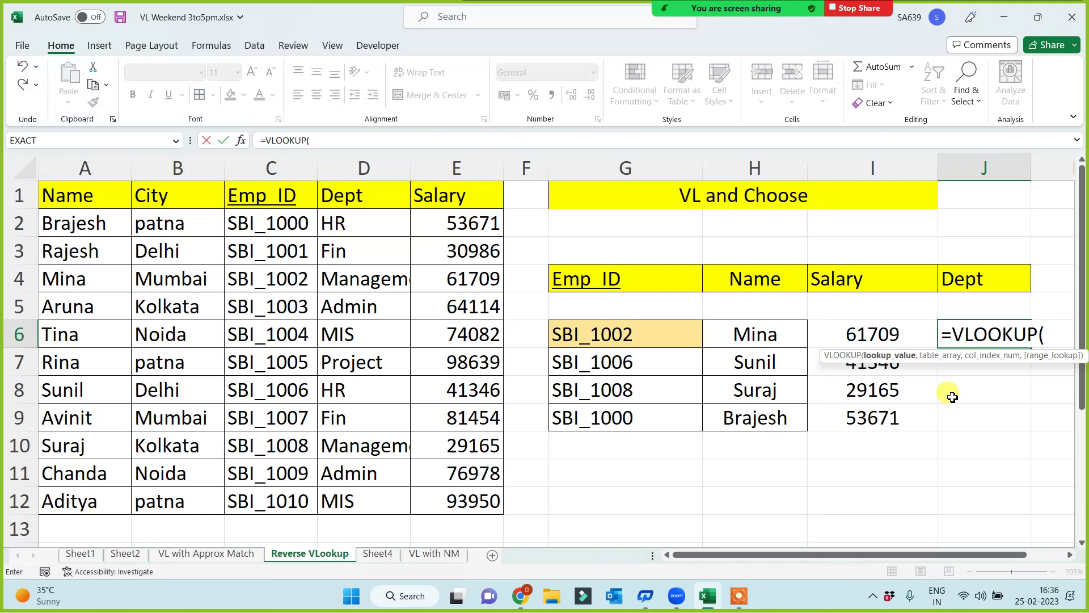
left_click(615, 337)
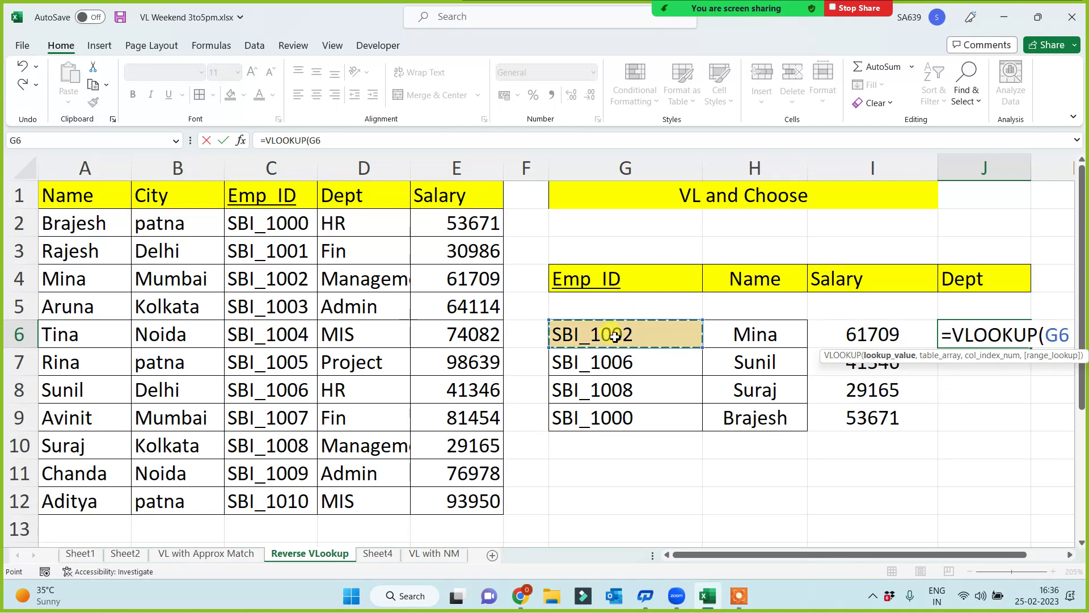
type(",")
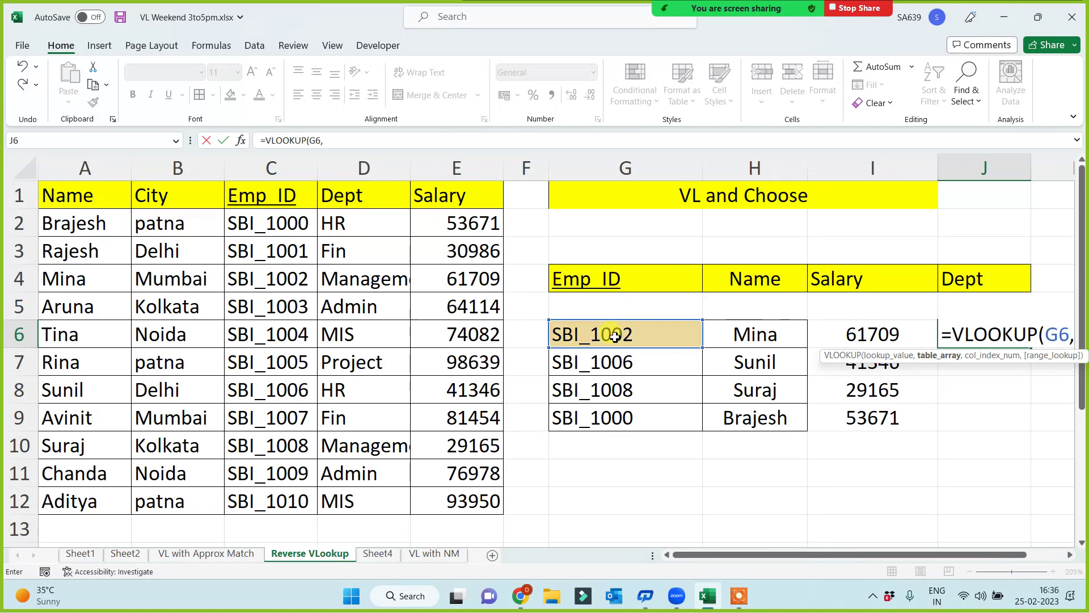
type("choose(")
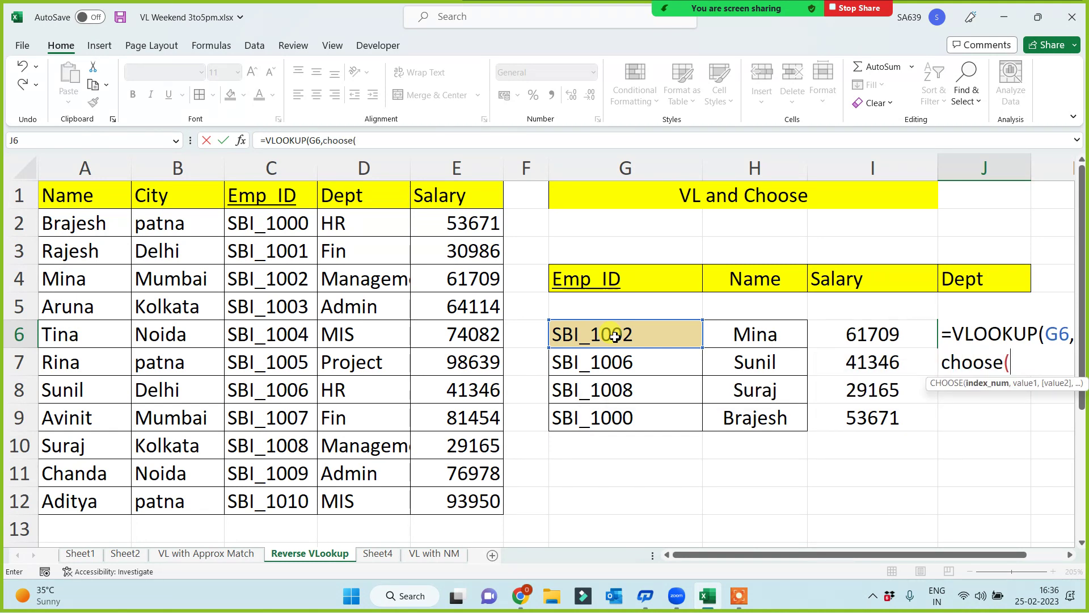
type("{1,2")
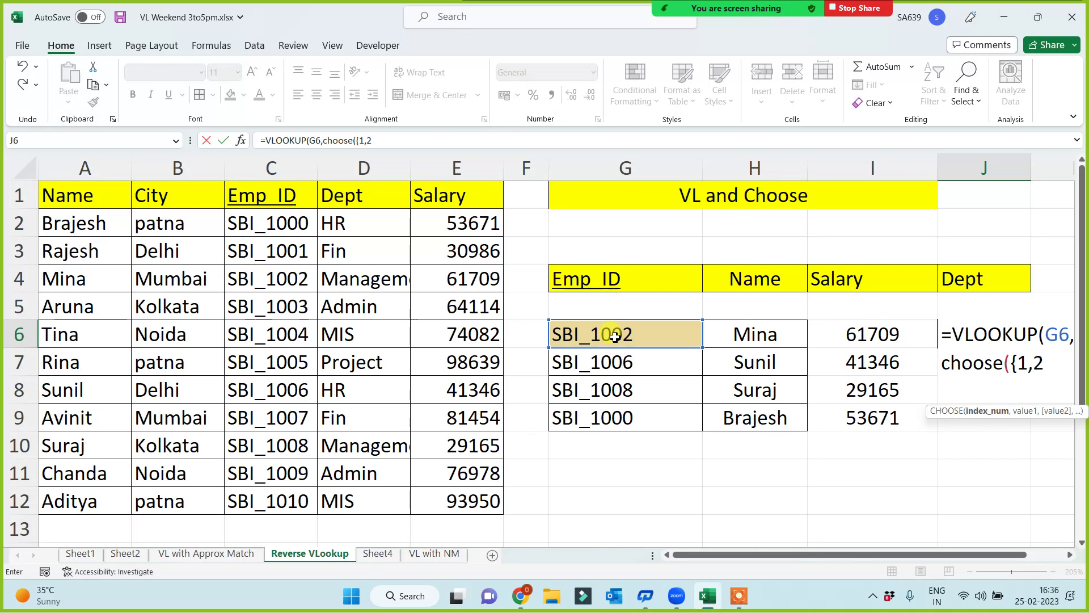
type("},")
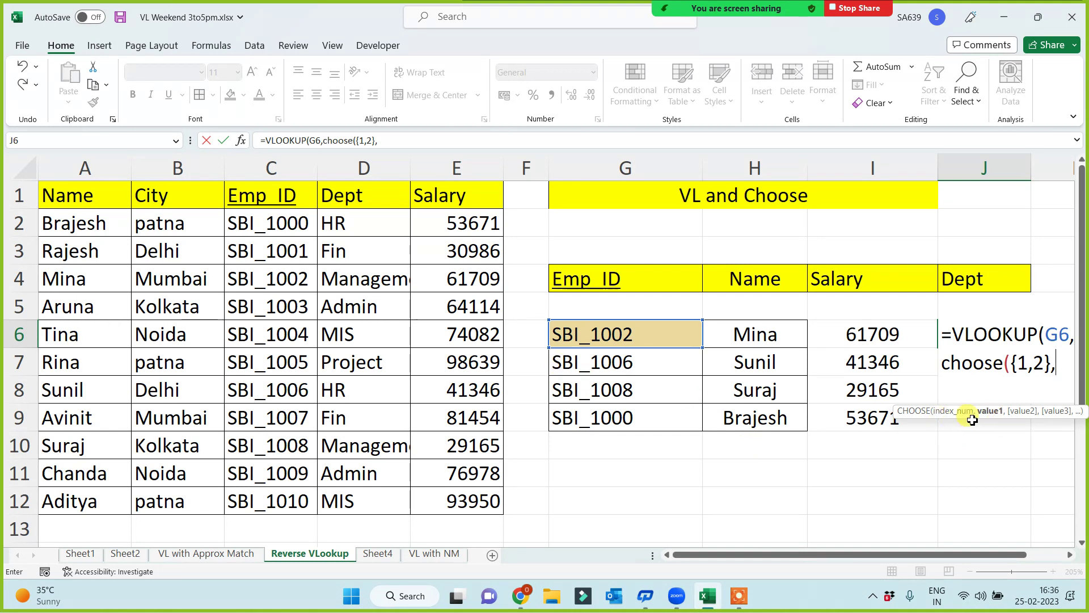
- Give the J6 CHOOSE the absolute ranges $C$1:$C$12 (Emp_ID) and $D$1:$D$12 (Dept), and close its parenthesis
left_click_drag(292, 196, 287, 507)
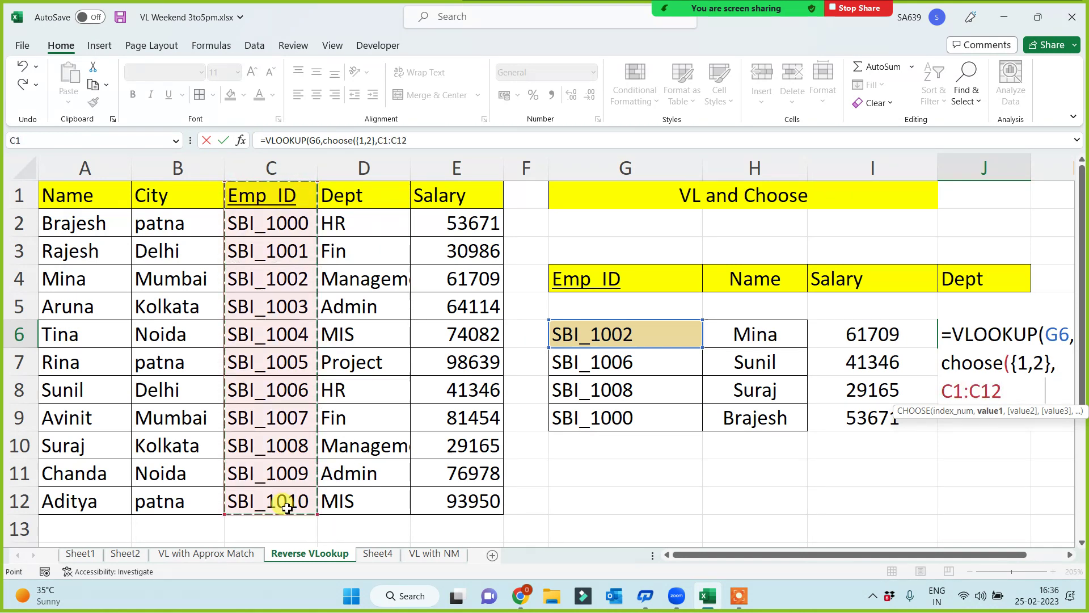
key("F4")
type(",")
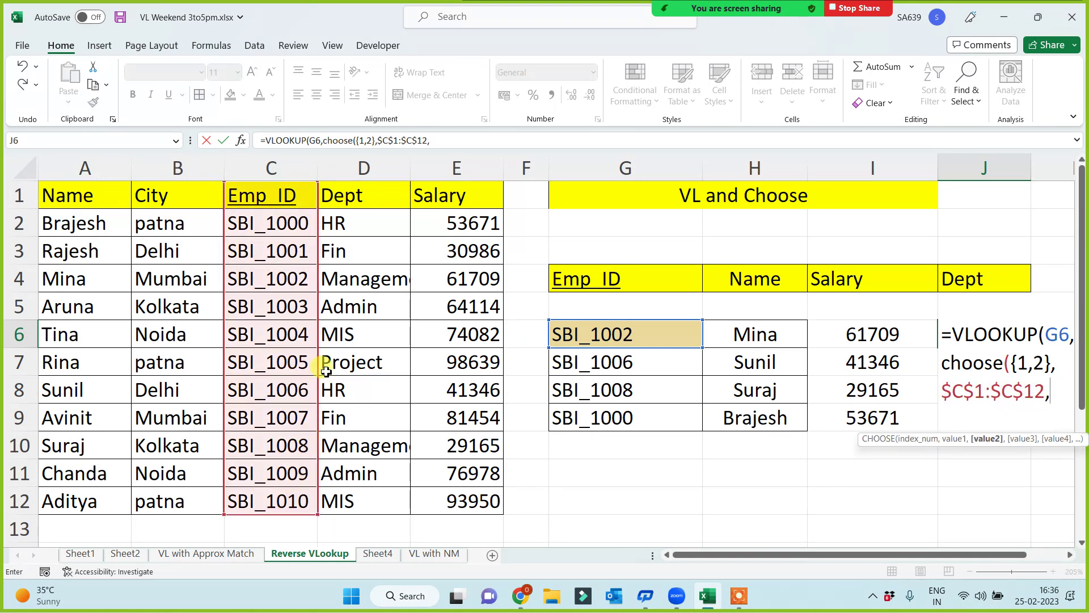
left_click_drag(379, 207, 365, 506)
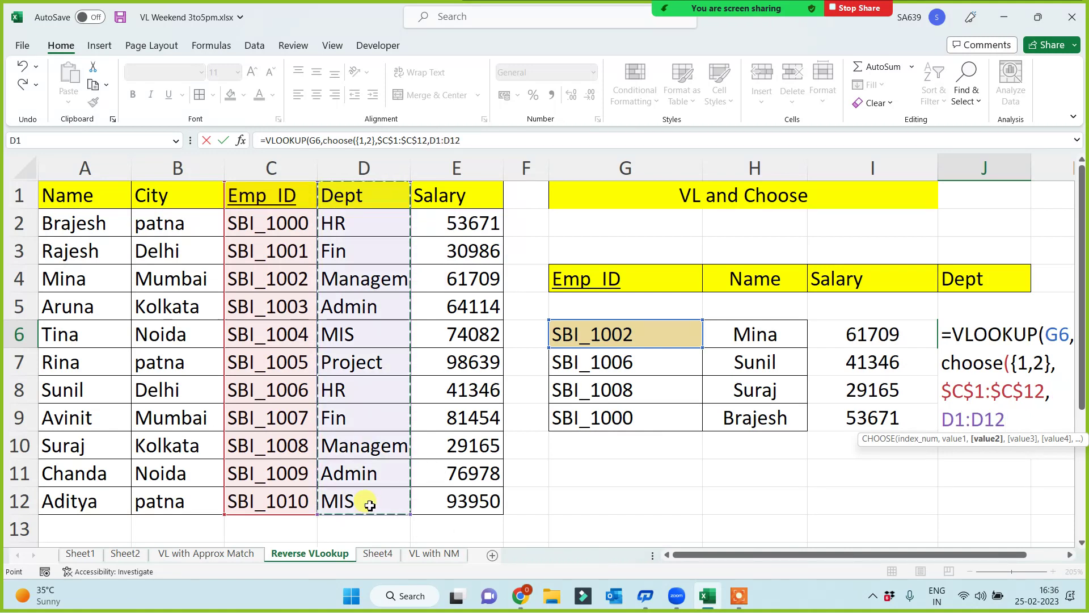
key("F4")
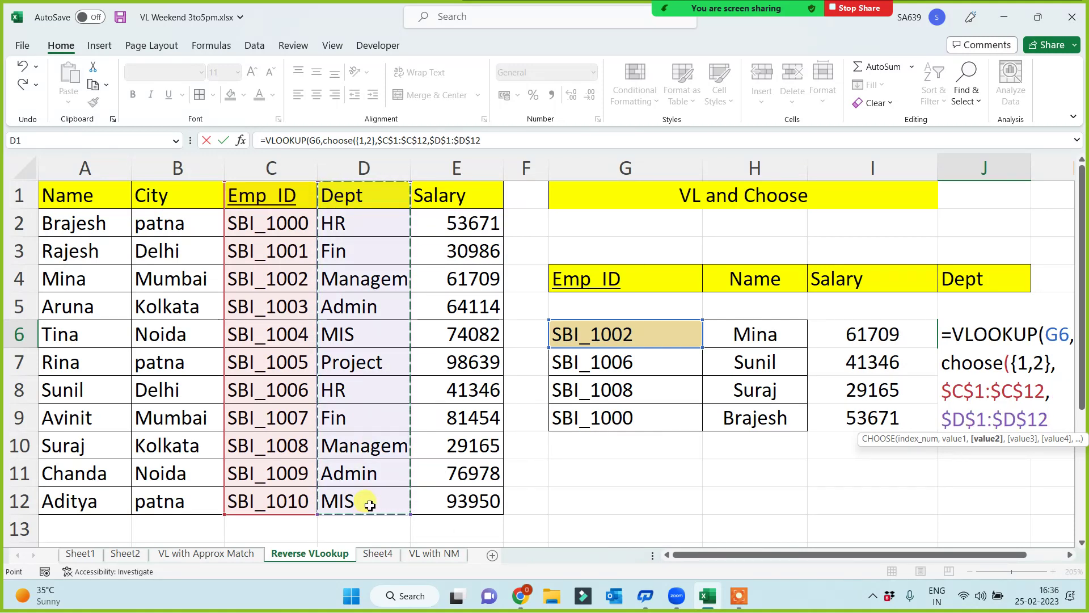
type("),")
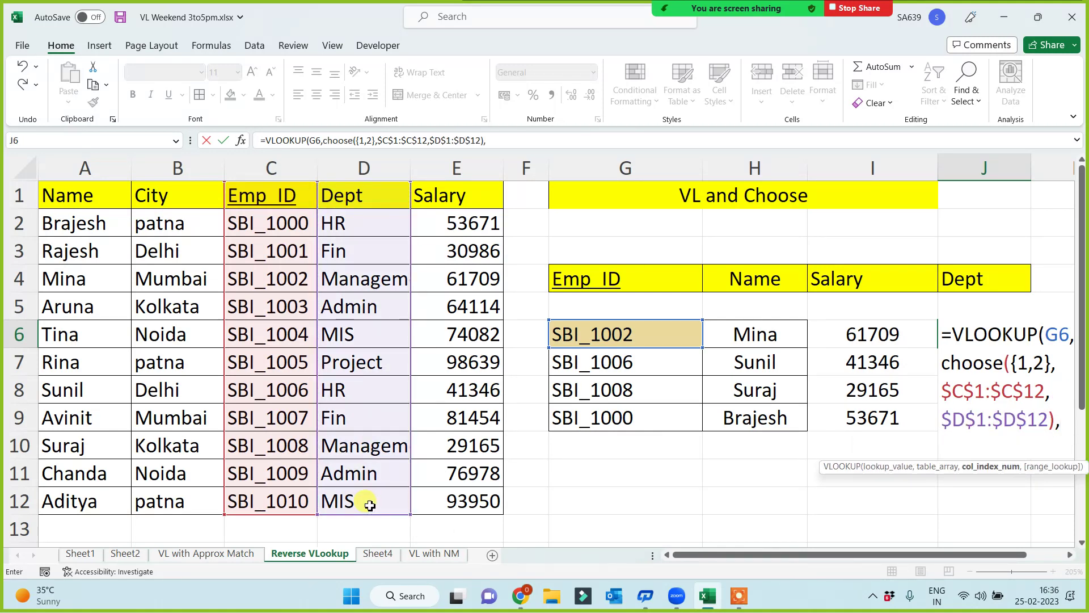
- Complete the J6 formula with column index 2 and exact match 0, and reselect J6
type("2,0)")
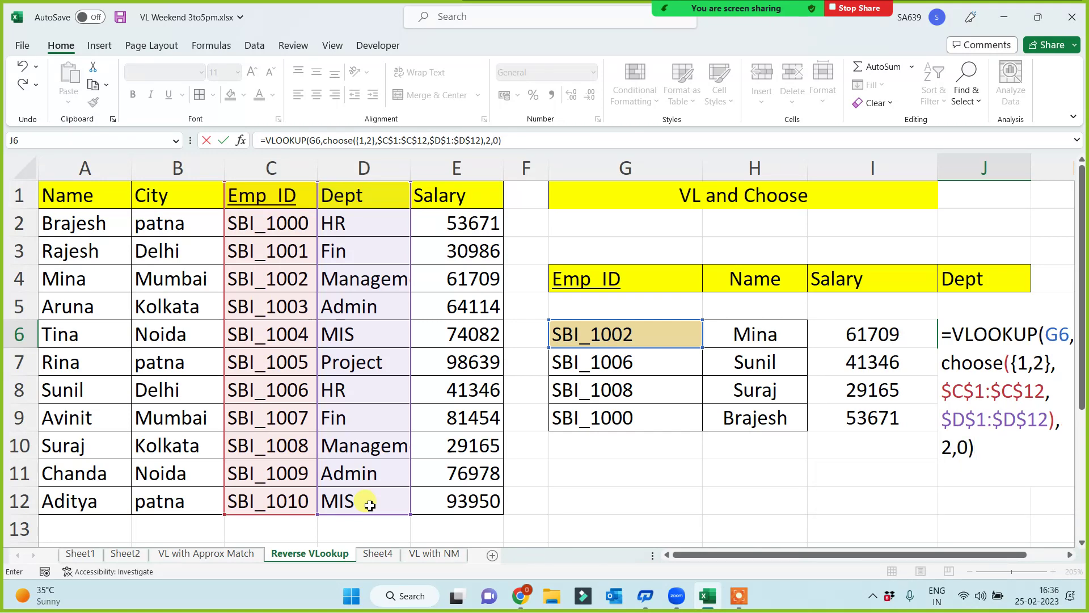
key("Return")
left_click(997, 341)
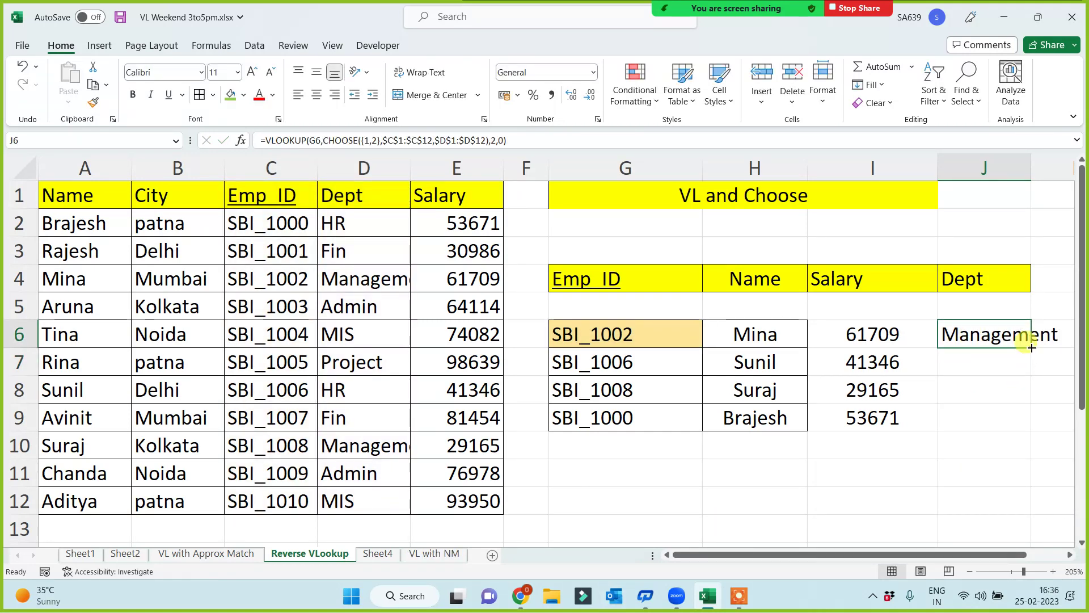
- Fill the J6 Dept formula down to J9, and copy the City header from B1 over the Name header in H4
left_click_drag(1031, 347, 1015, 426)
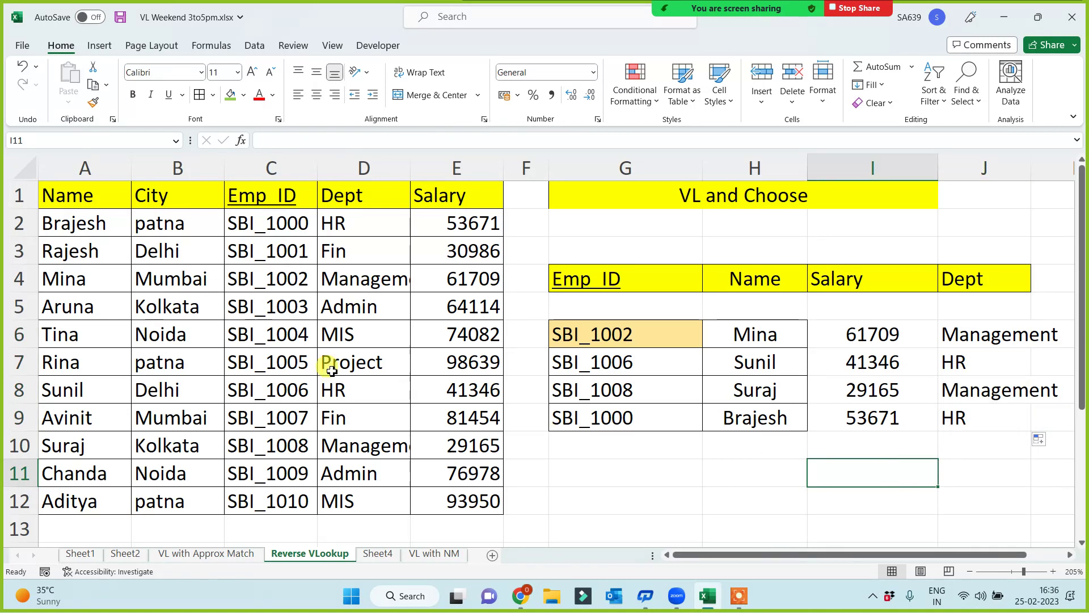
left_click(159, 196)
key("ctrl+c")
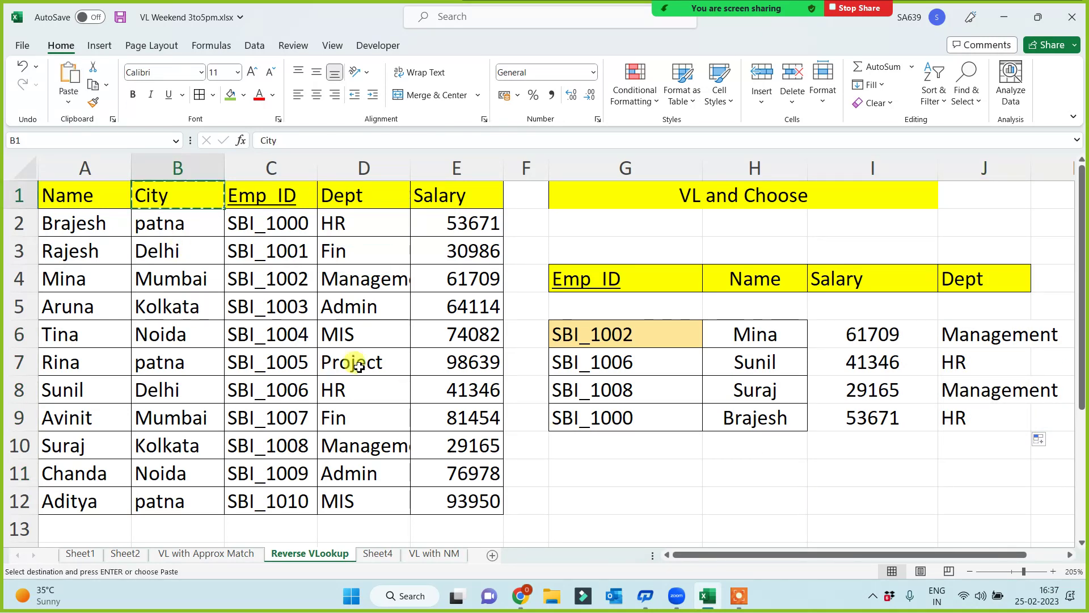
left_click(706, 276)
key("ctrl+v")
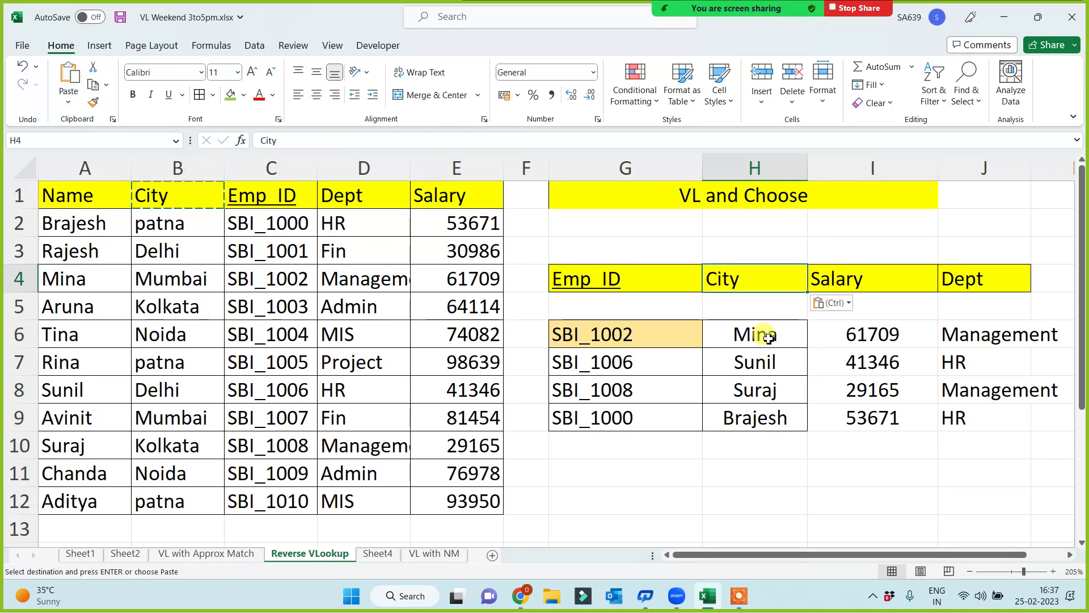
- Clear the name lookup formulas from H6:H9 and select H6
left_click_drag(763, 339, 765, 418)
key("Delete")
left_click(751, 344)
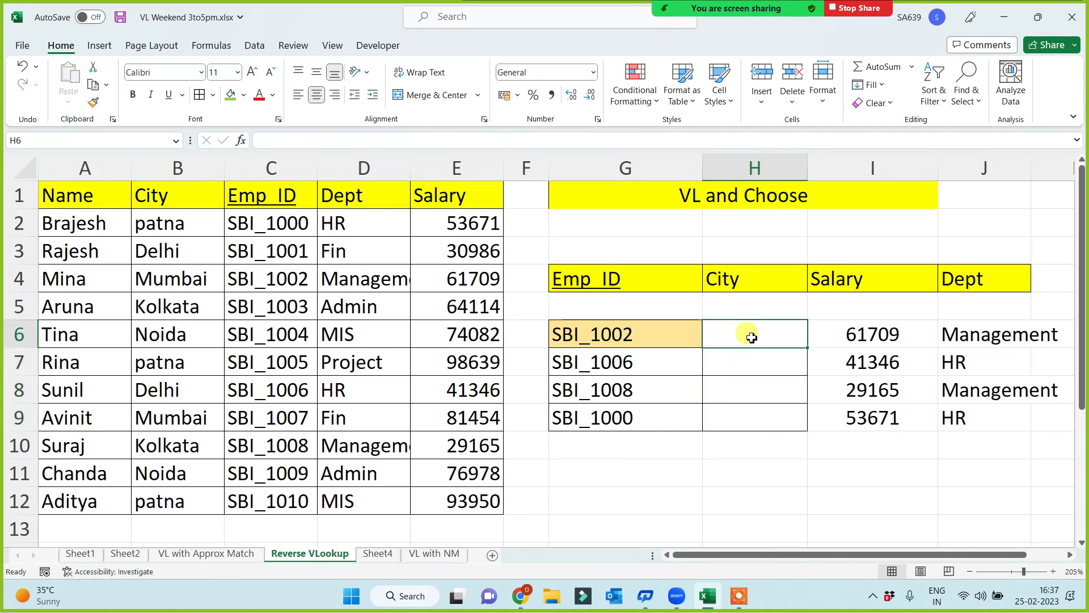
- Start a VLOOKUP in H6 with G6 as the lookup value and a nested CHOOSE using index array {1,2}
type("=vl")
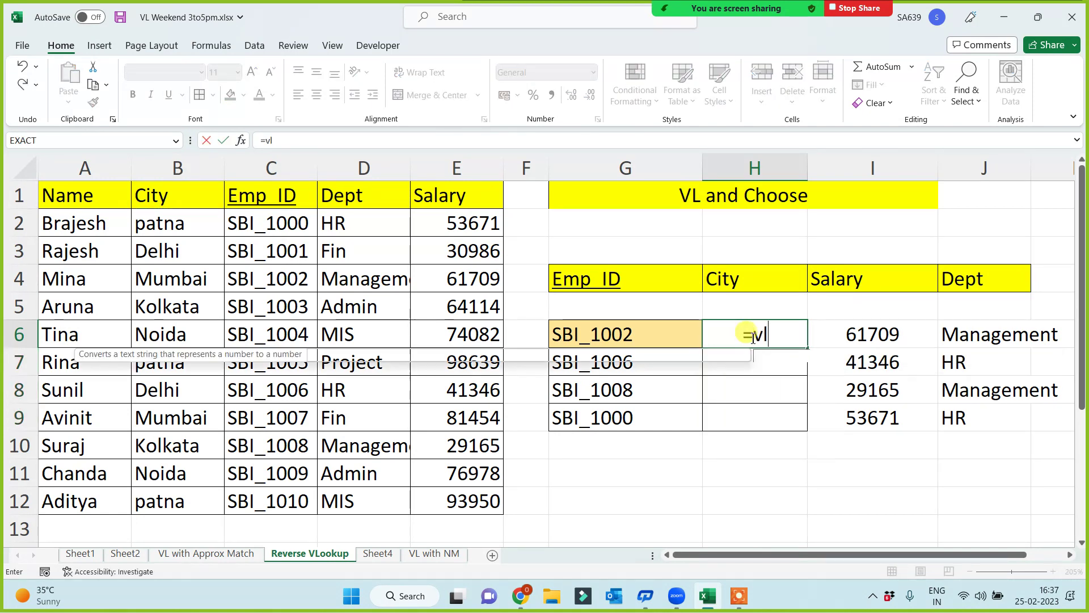
key("Tab")
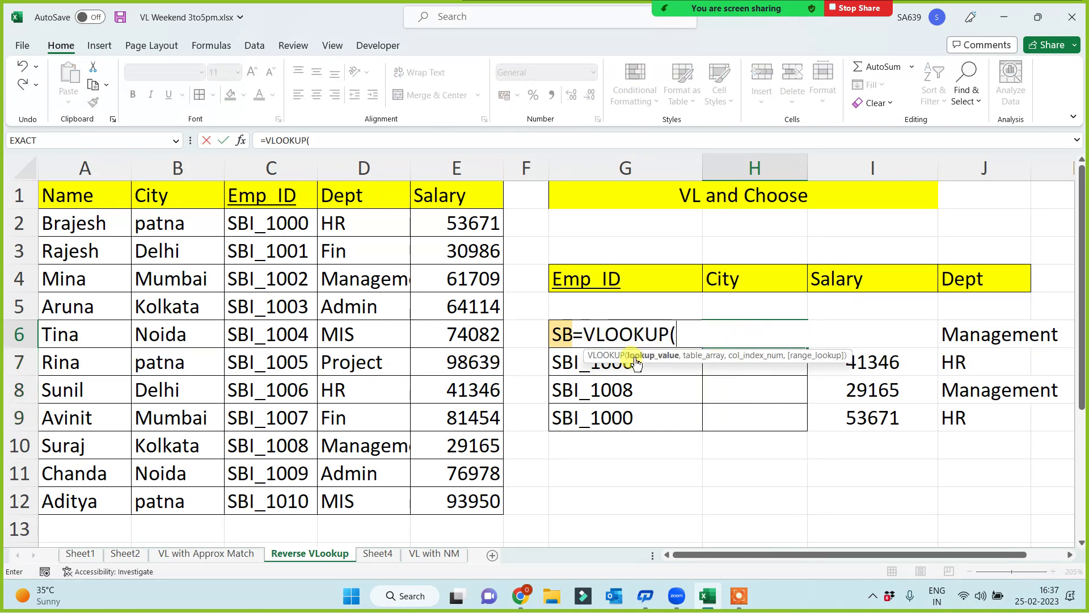
left_click(557, 336)
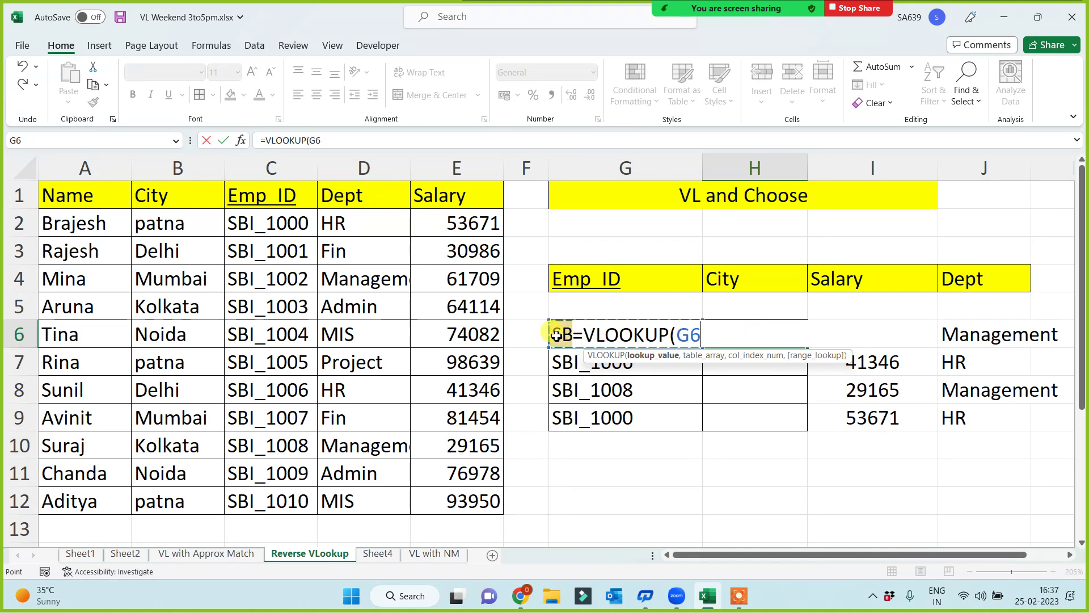
type(",")
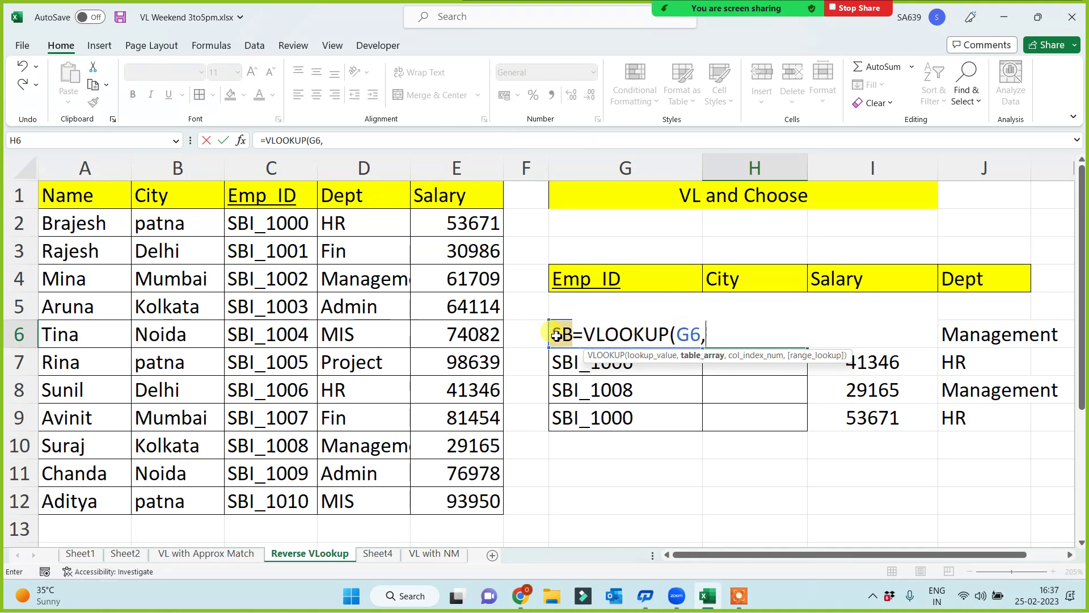
type("choose(")
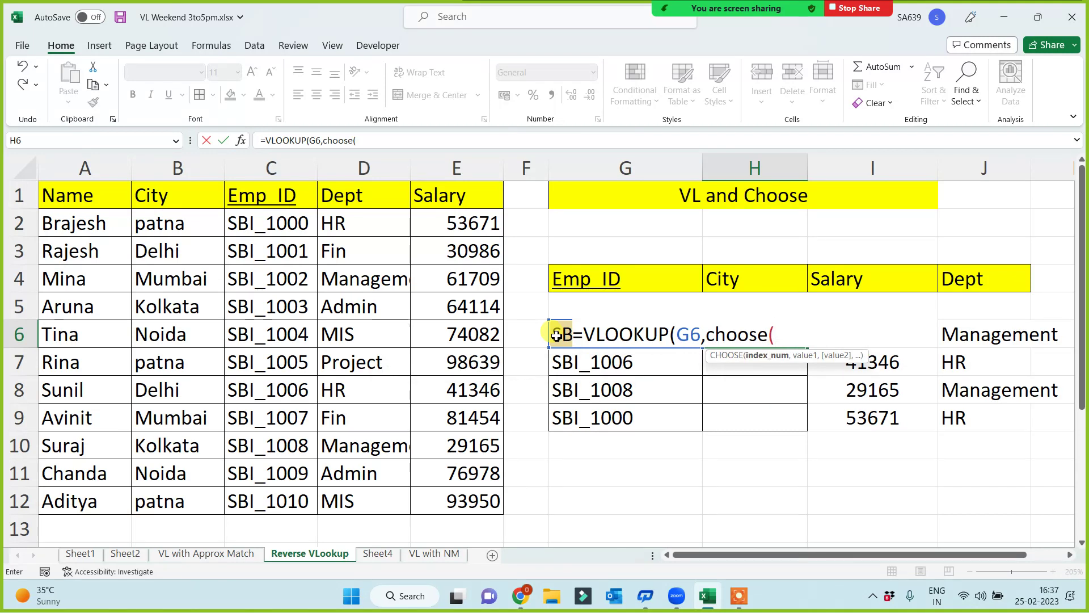
type("{1,2},")
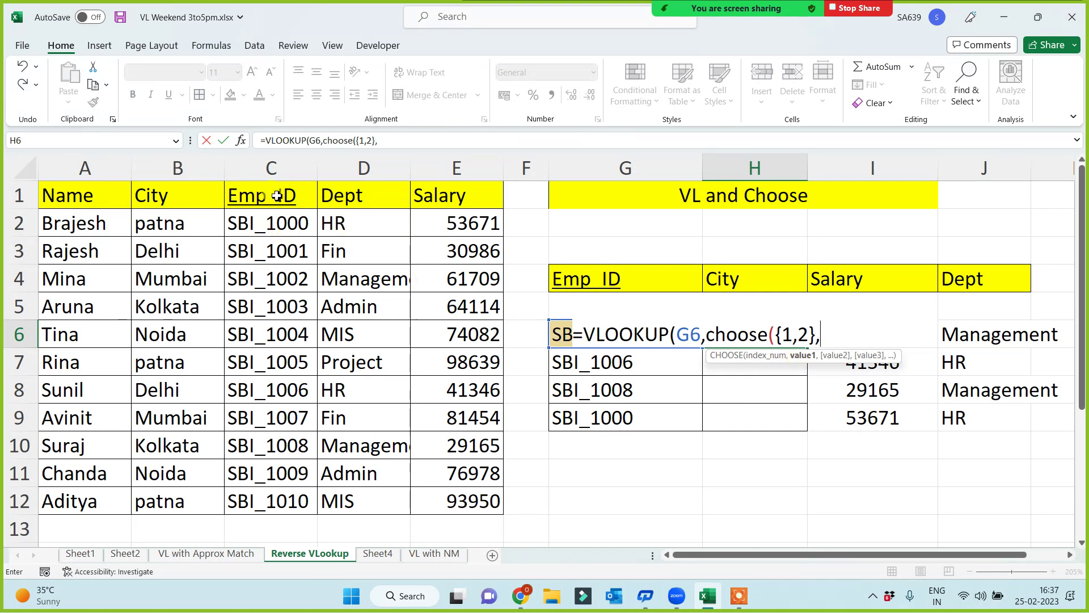
- Give the H6 CHOOSE the absolute ranges $C$1:$C$12 (Emp_ID) and $B$1:$B$12 (City)
left_click_drag(270, 193, 280, 507)
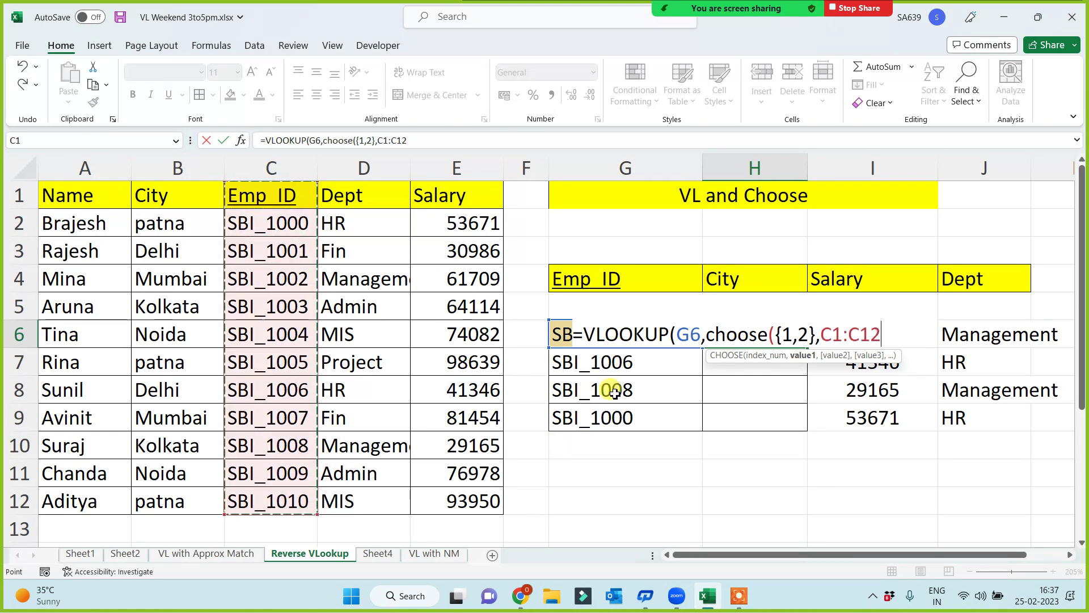
key("F4")
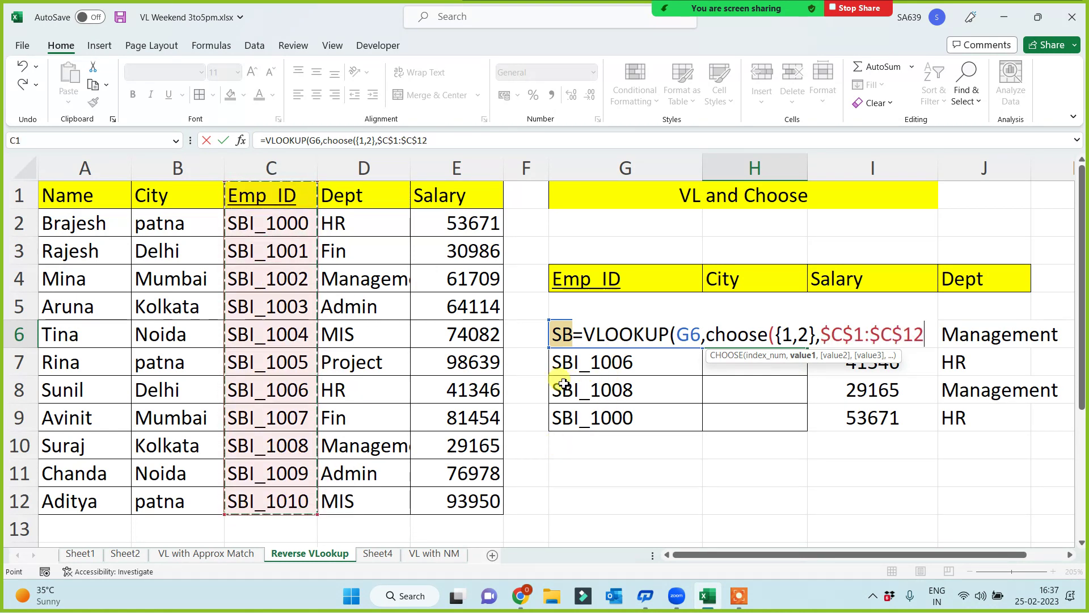
type(",")
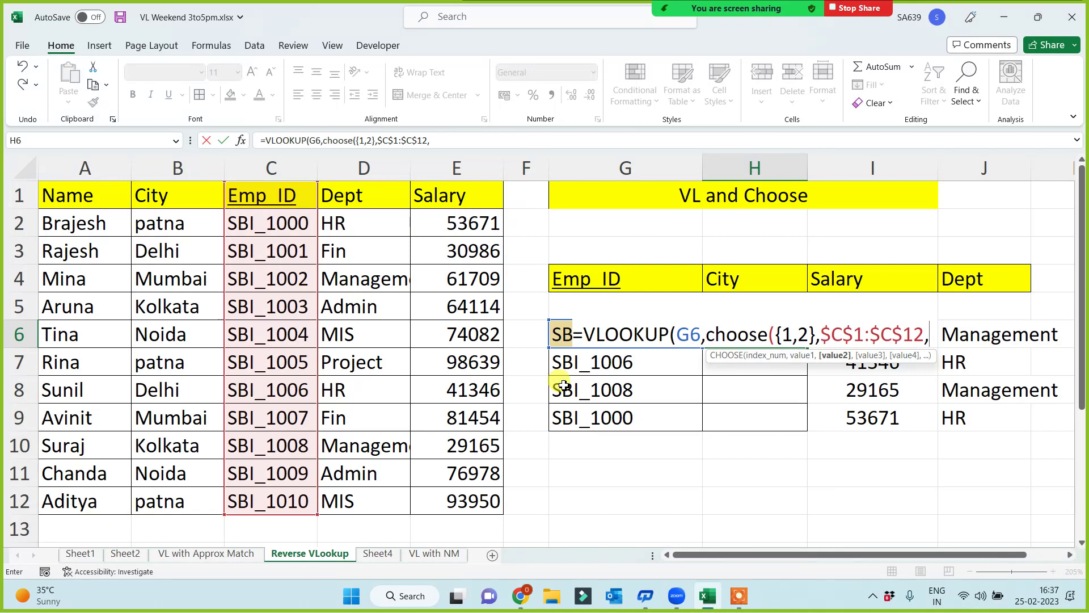
left_click_drag(173, 196, 173, 500)
key("F4")
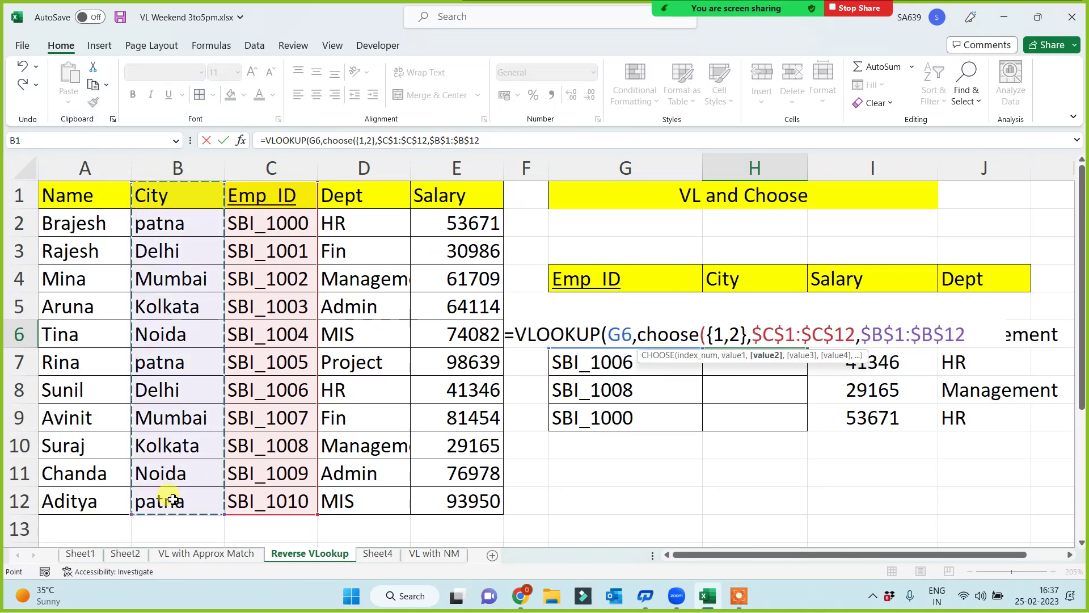
- Complete the H6 formula with column index 2 and exact match 0, and fill it down to H9
type("),2,")
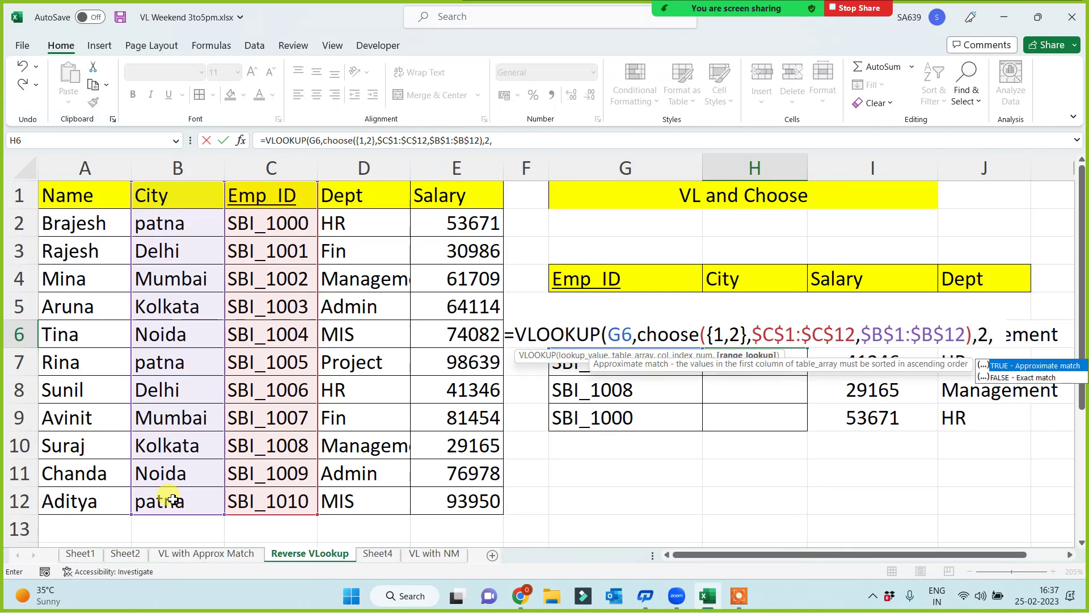
type("0)")
key("Return")
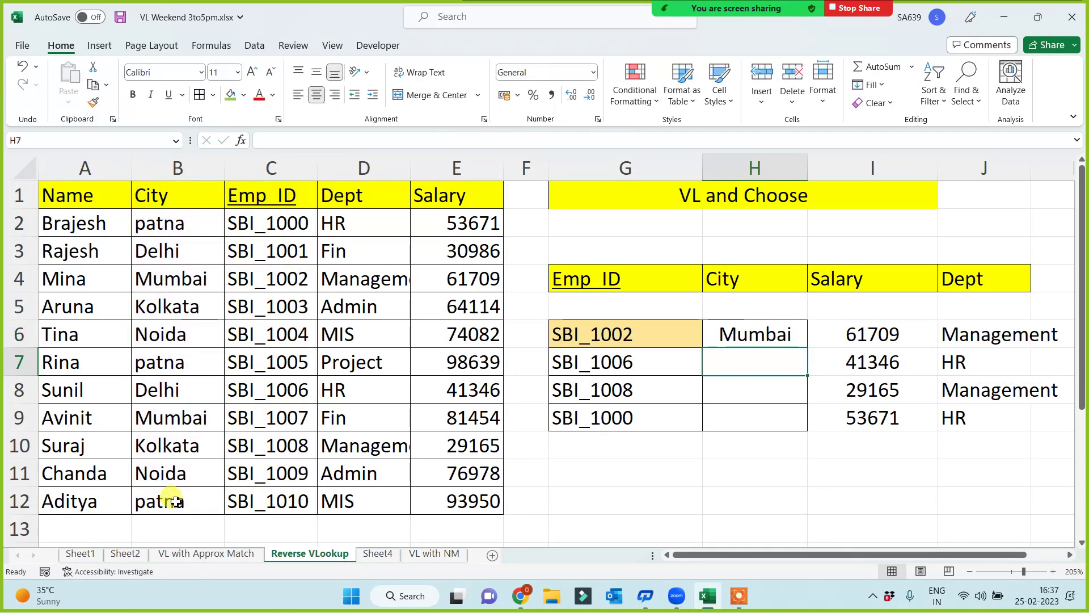
left_click(786, 339)
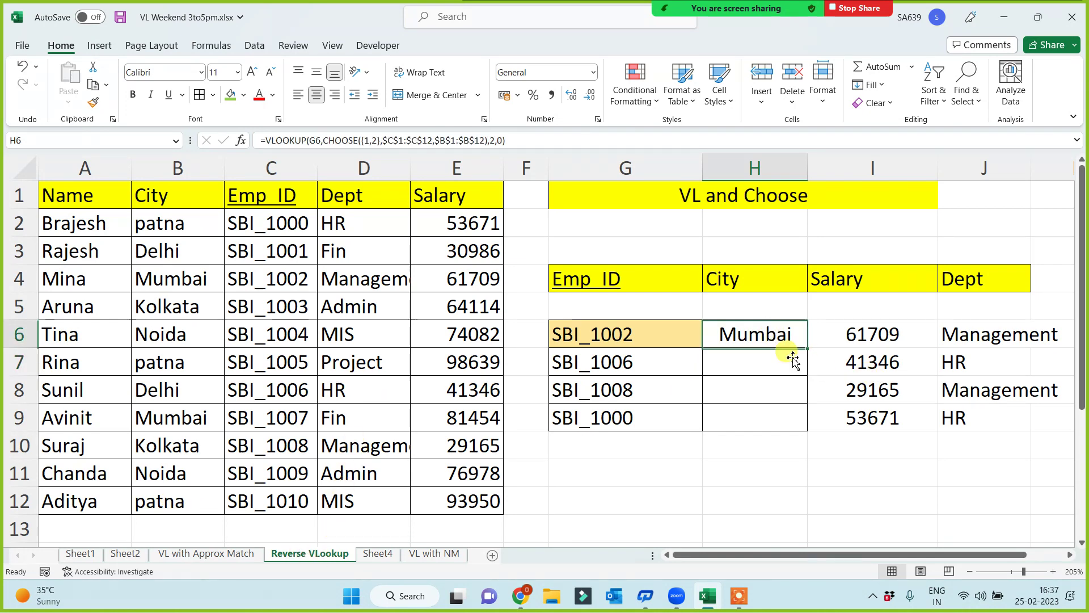
left_click_drag(806, 347, 788, 428)
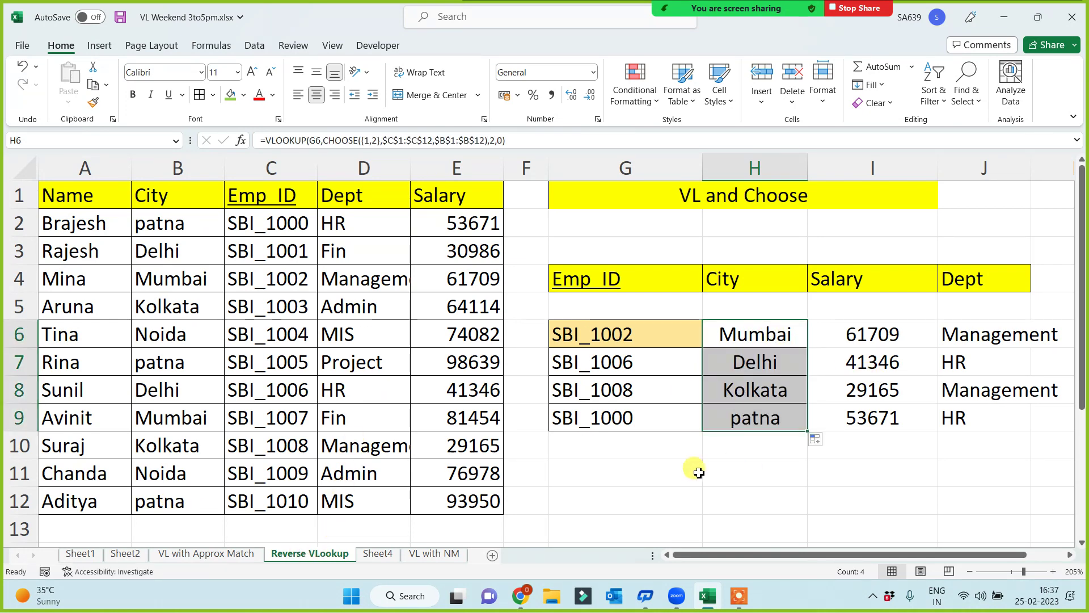
- Apply all borders to the lookup results in G6:J9 and auto-fit the width of column J
scroll(693, 471, "down", 1)
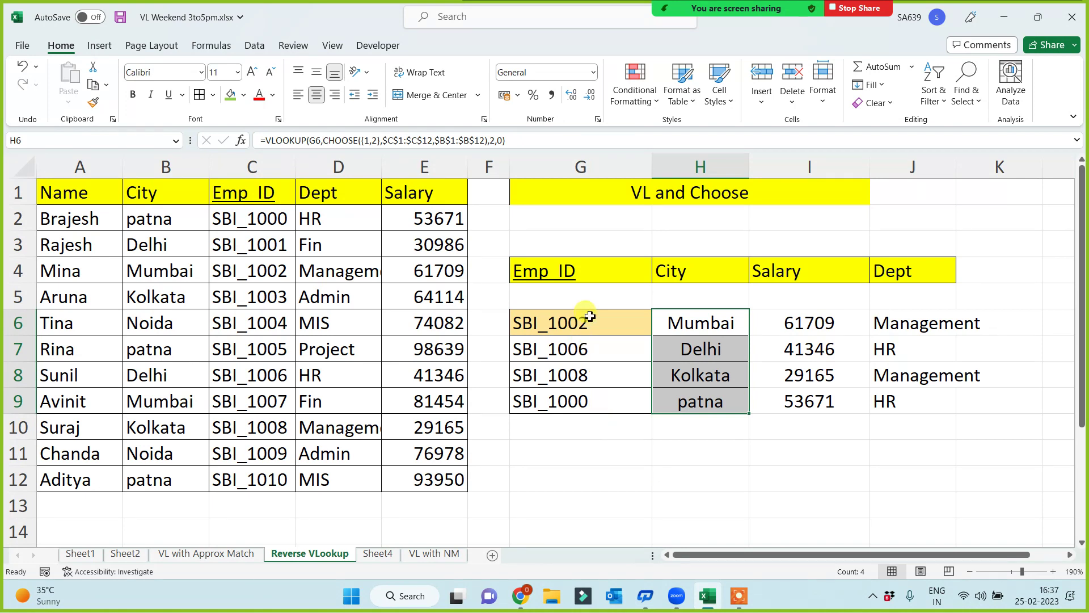
left_click_drag(584, 313, 914, 401)
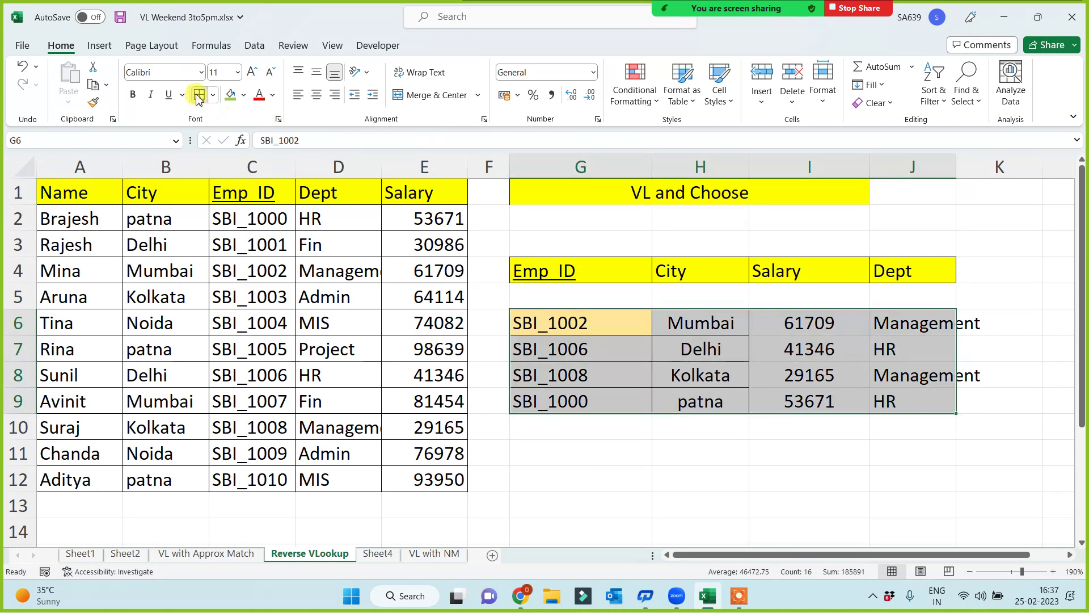
double_click(958, 166)
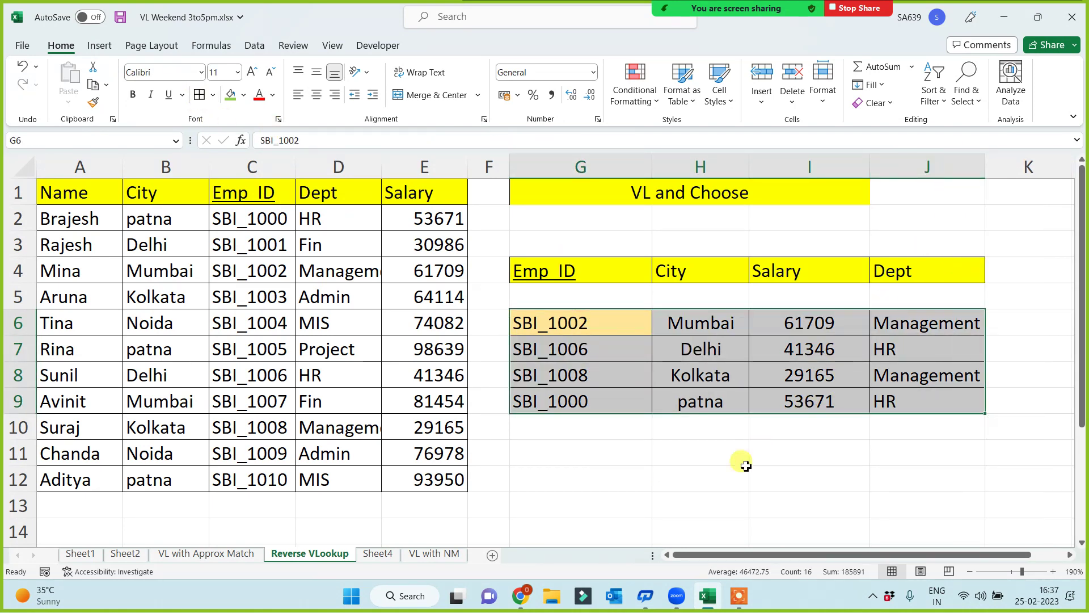
left_click(743, 467)
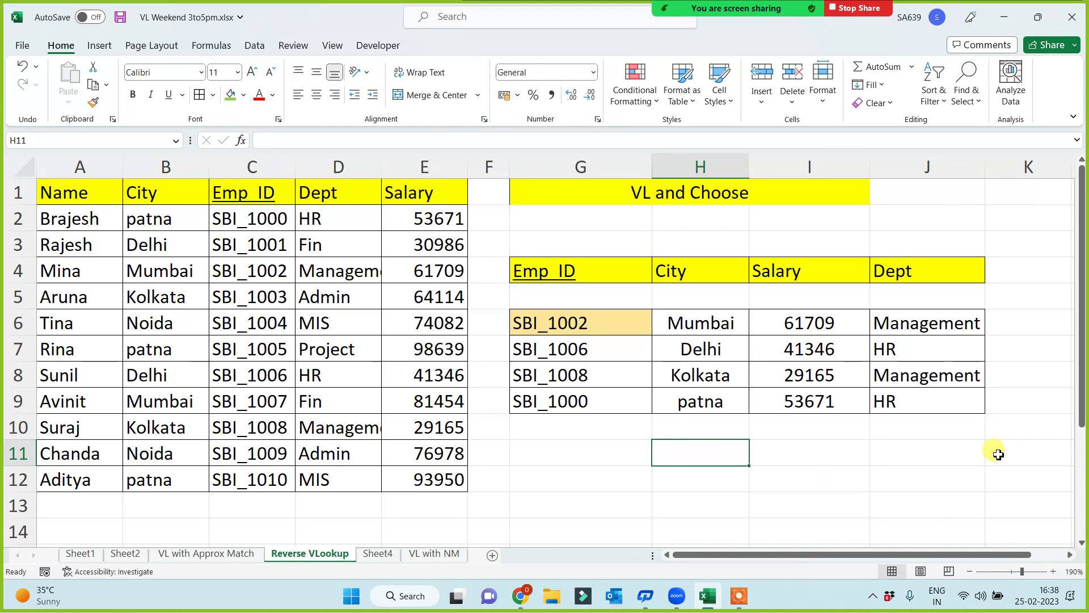
- Clear the Salary lookup formulas from I6:I10 and select I6
left_click_drag(785, 333, 797, 420)
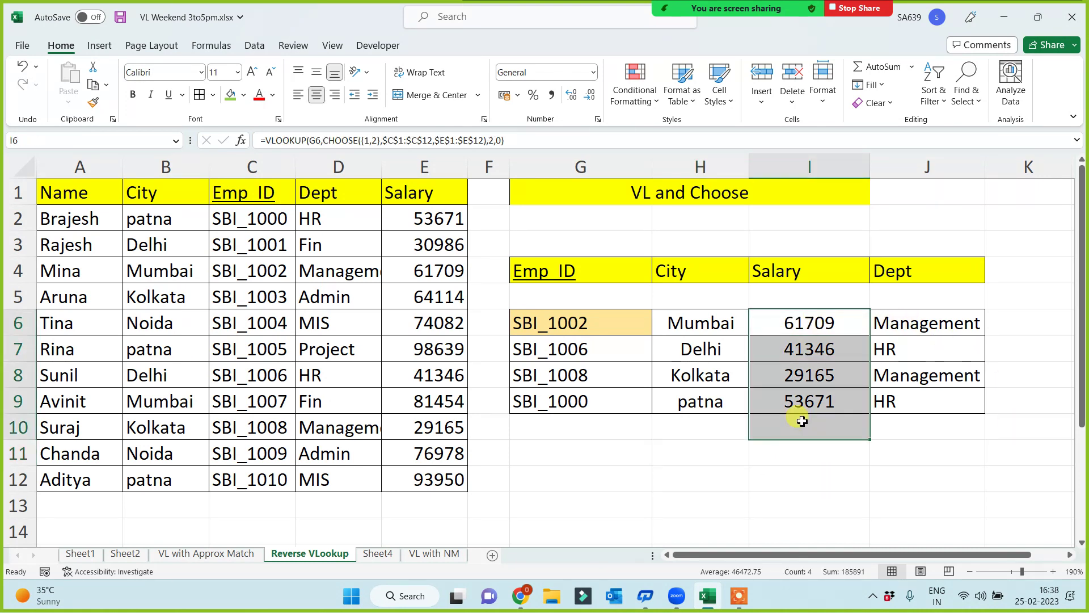
key("Delete")
left_click(805, 326)
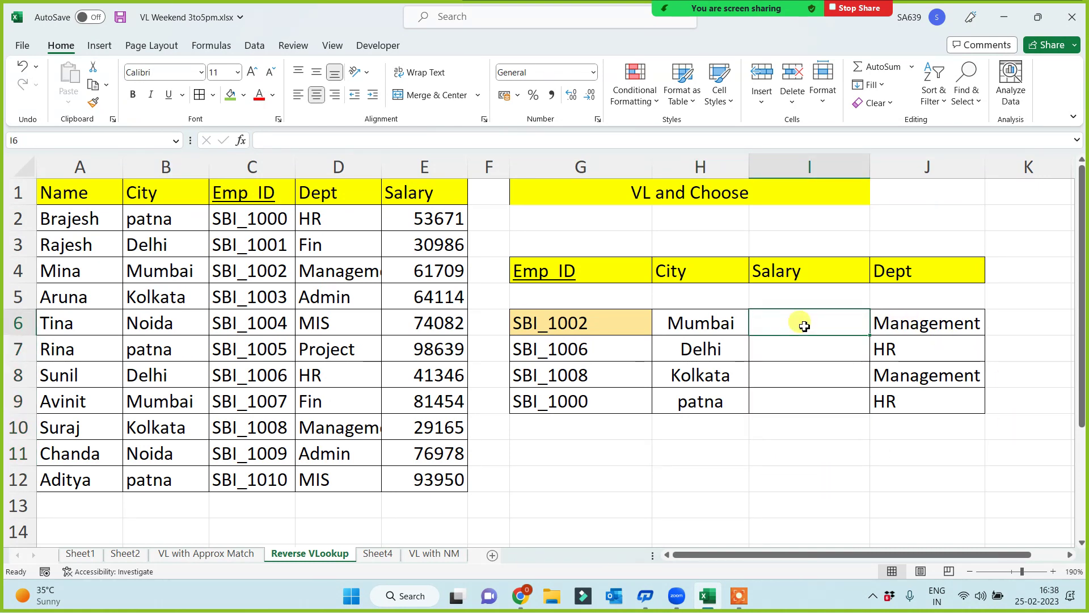
- Start a VLOOKUP in I6 with G6 as the lookup value and a nested CHOOSE using index array {1,2}
type("=")
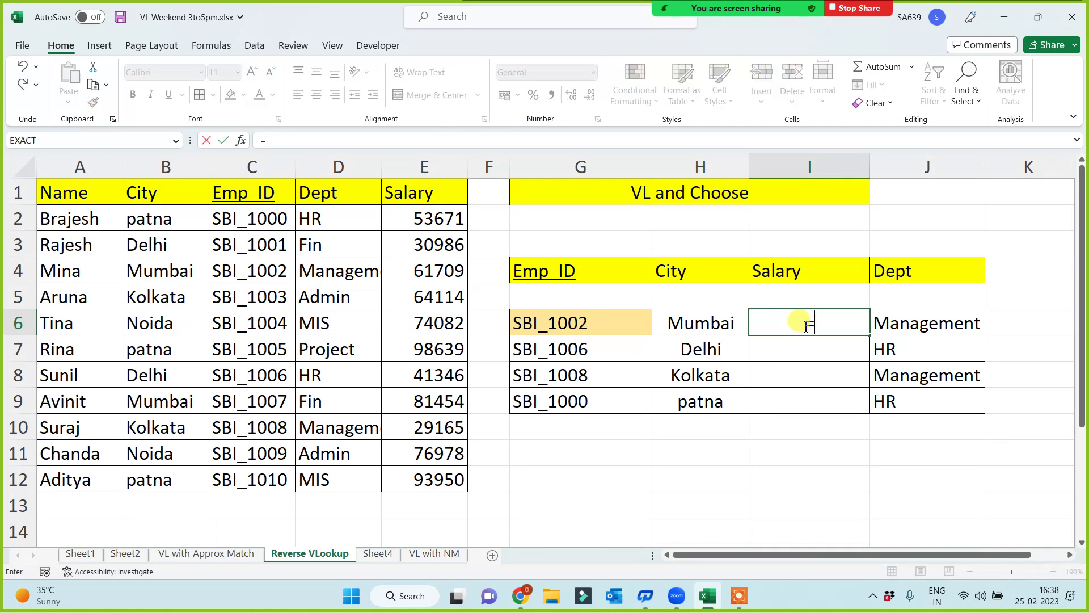
type("vl")
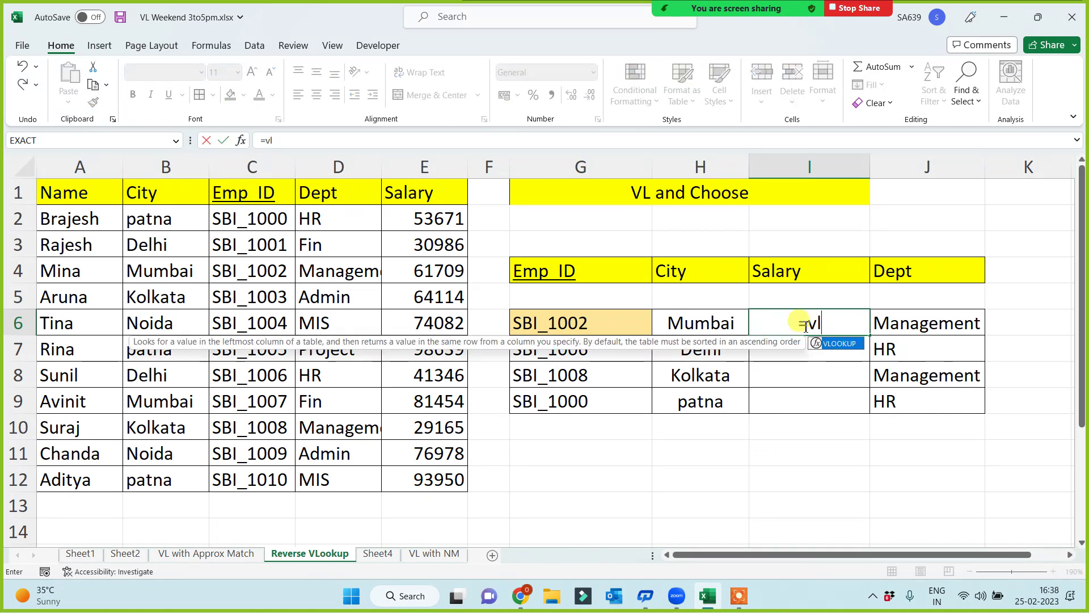
key("Tab")
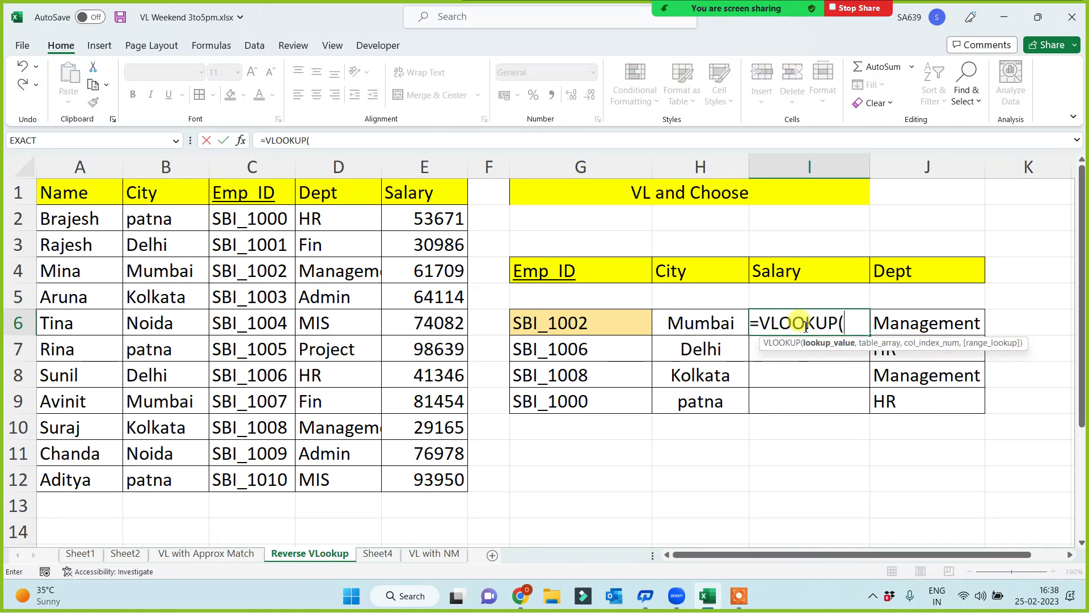
left_click(627, 325)
type(",")
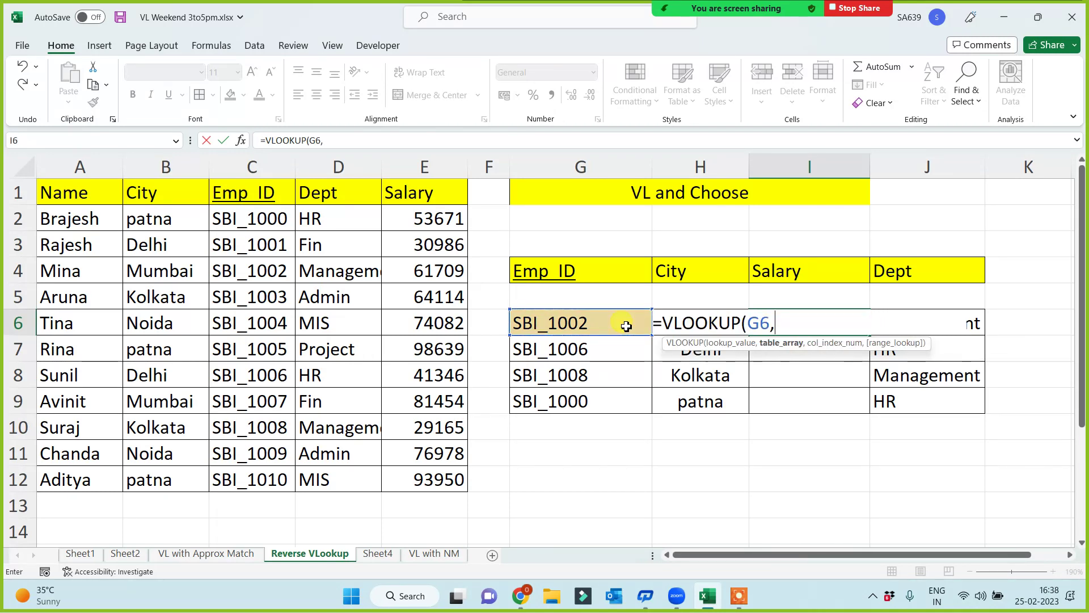
type("choose(")
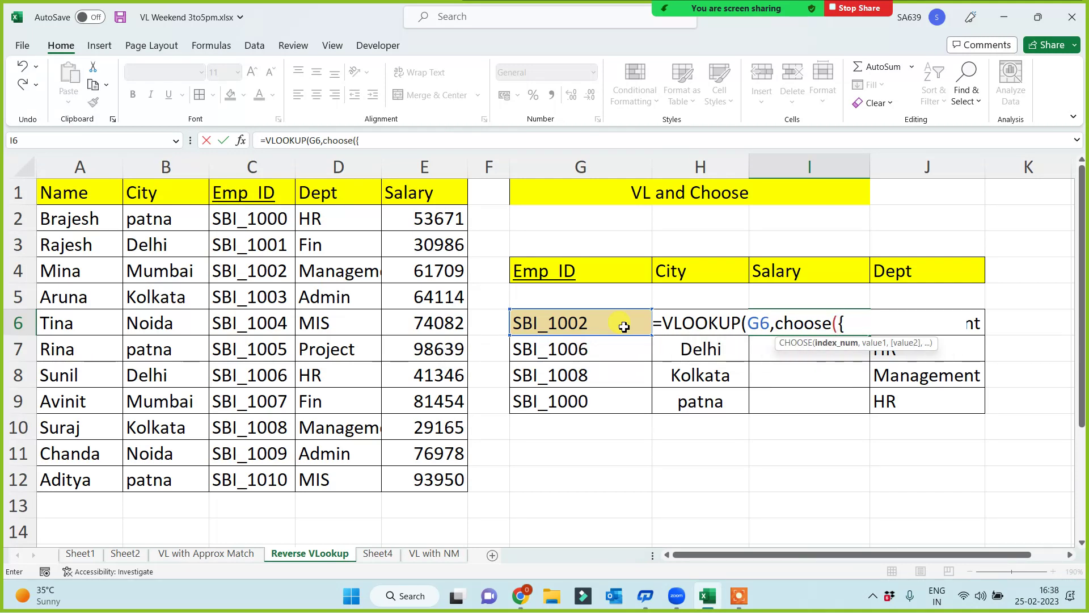
type("{1,2},")
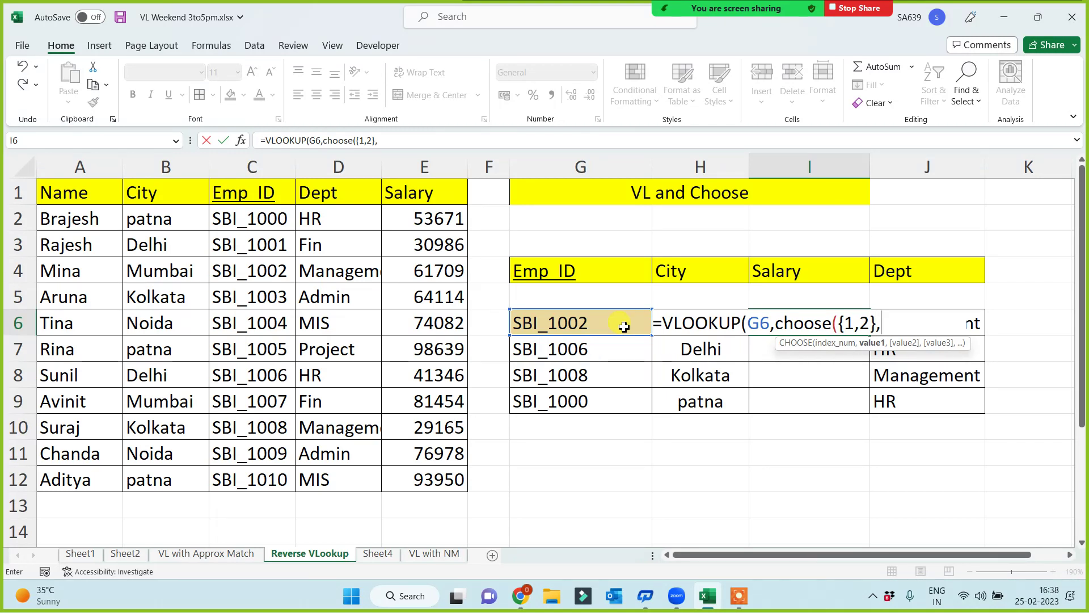
- Give the I6 CHOOSE the absolute ranges $C$1:$C$12 (Emp_ID) and $E$1:$E$12 (Salary), and close its parenthesis
left_click_drag(287, 198, 273, 479)
key("F4")
type(",")
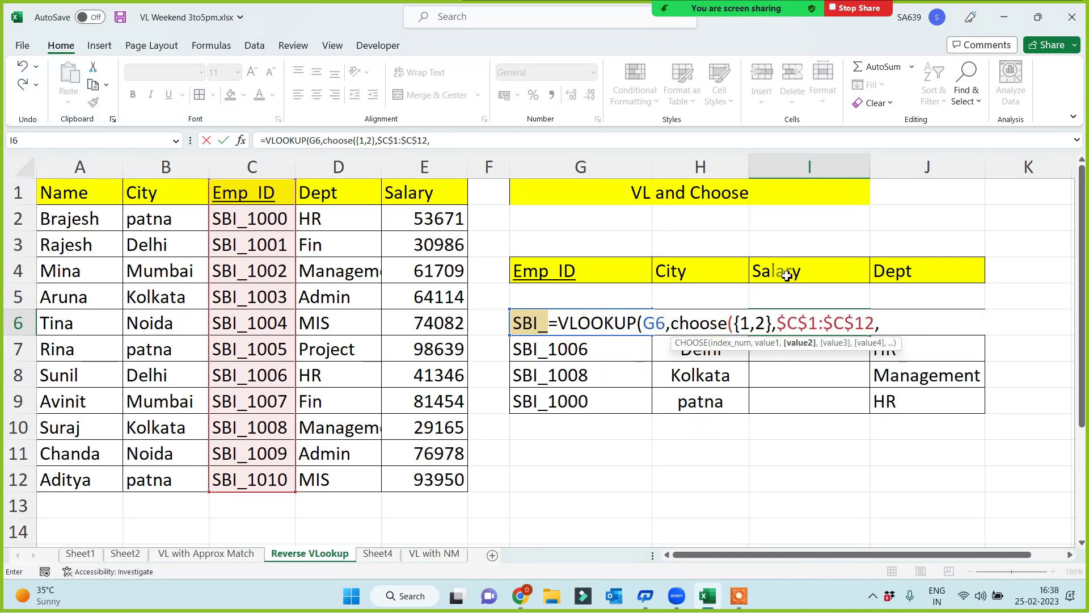
left_click_drag(426, 192, 420, 476)
key("F4")
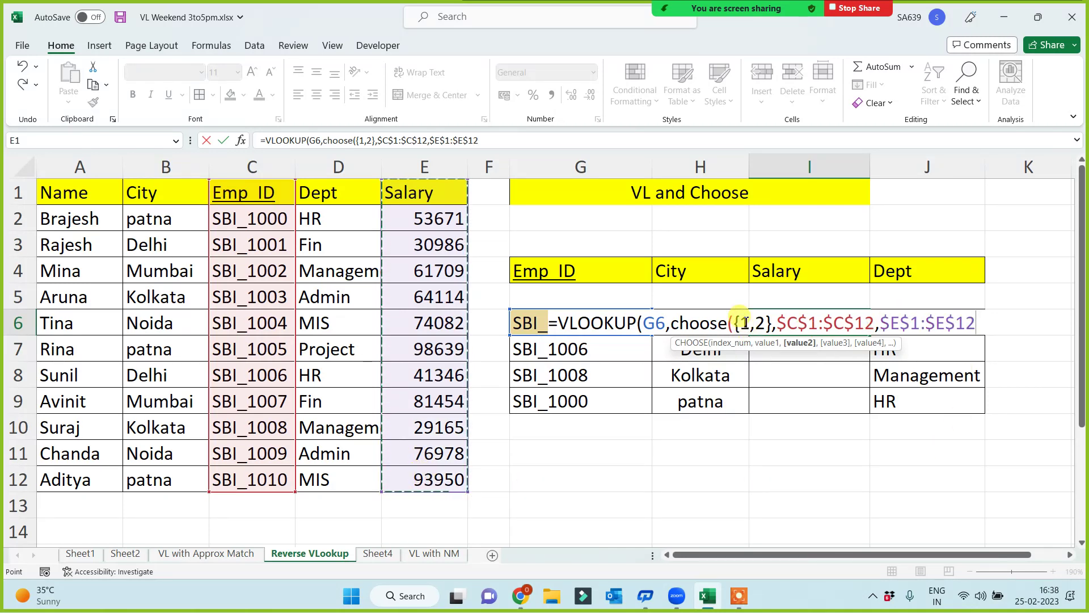
left_click(740, 323)
left_click(823, 322)
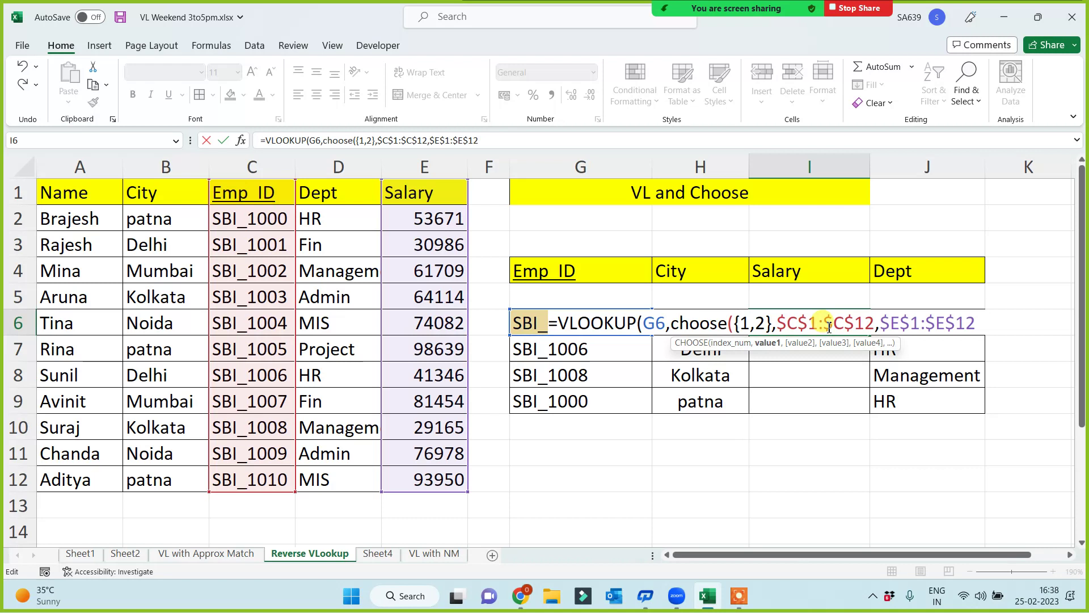
left_click(758, 321)
left_click(920, 322)
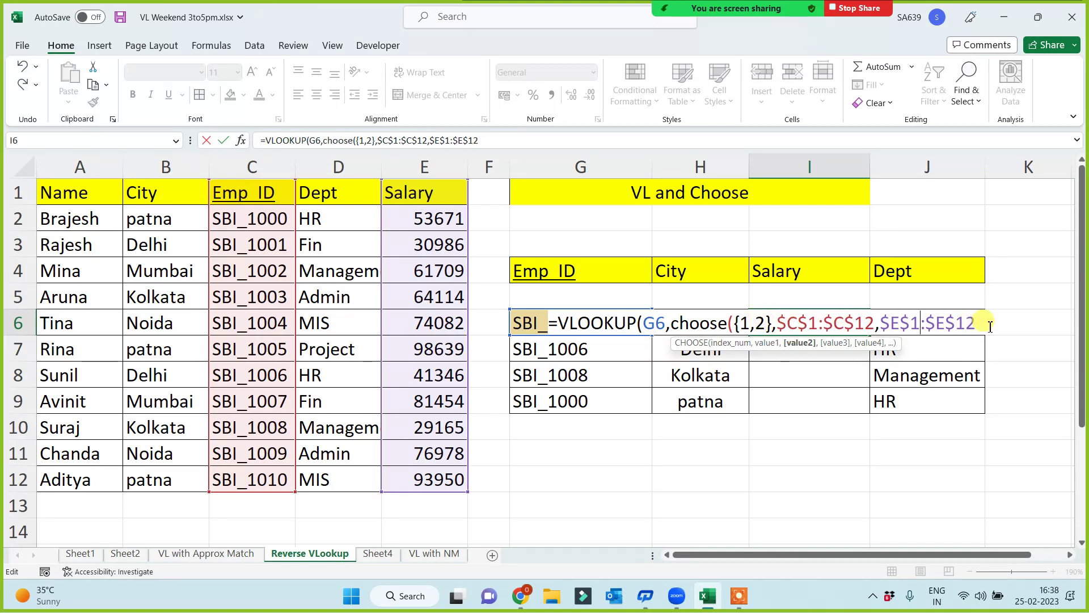
type(")")
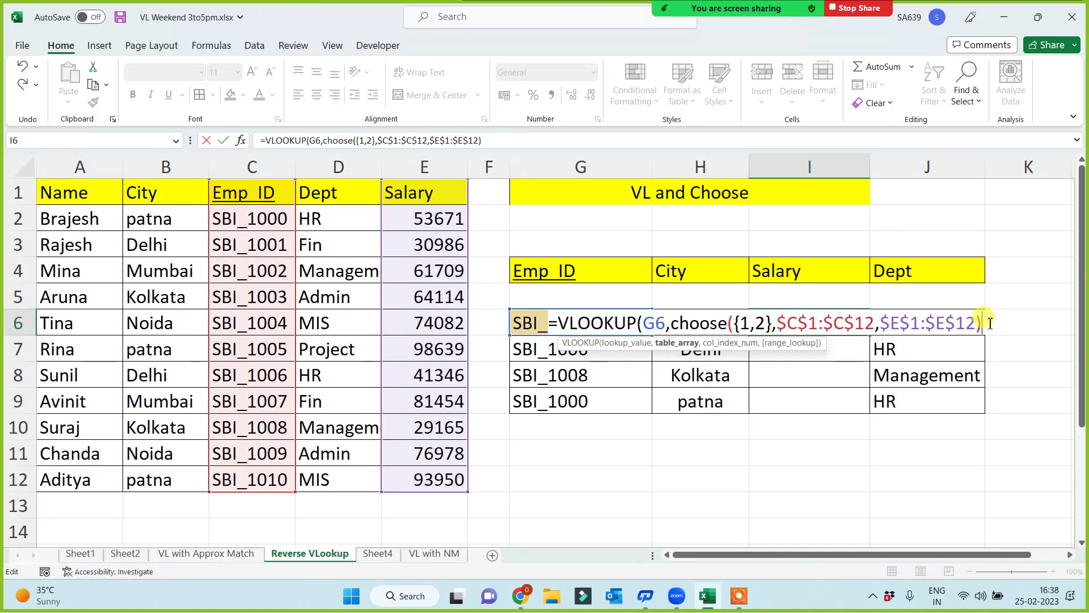
- Finish the I6 VLOOKUP with column index 2 and exact match 0, and fill it down to I9
type(",")
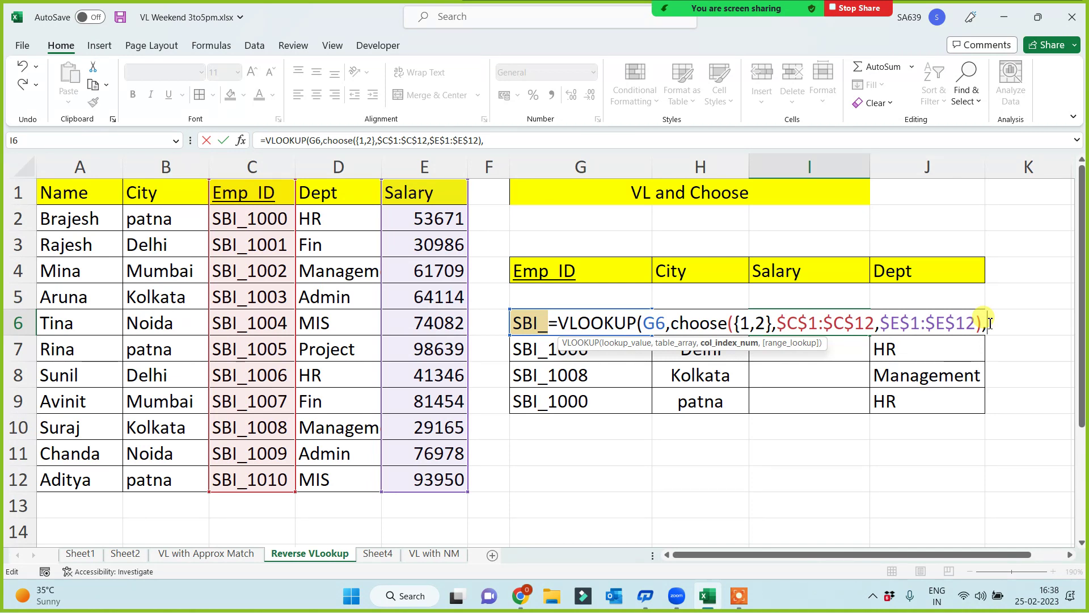
type("2,0)")
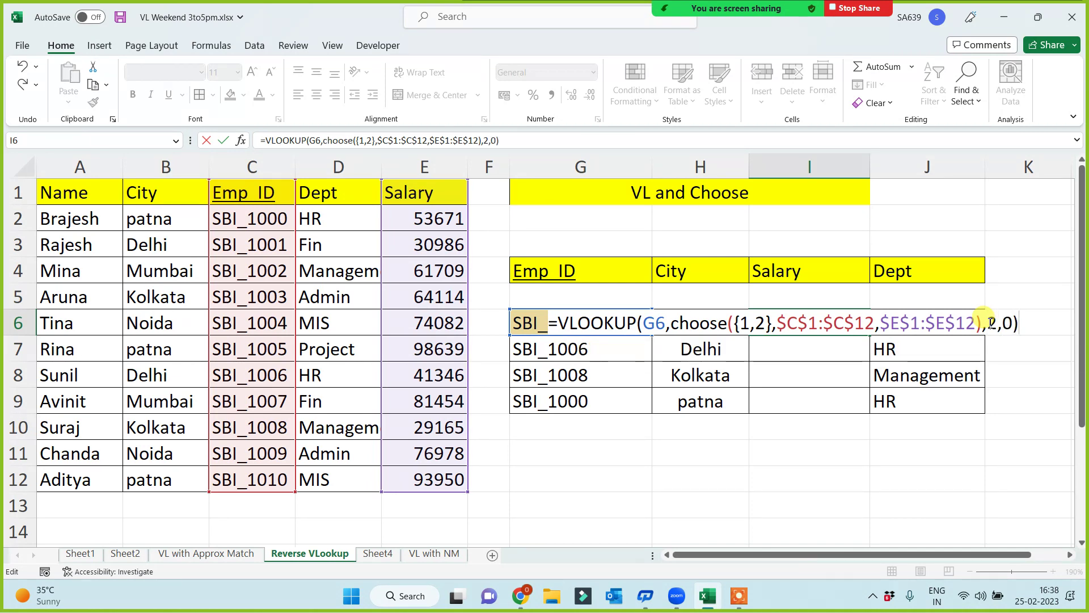
key("Return")
left_click(805, 321)
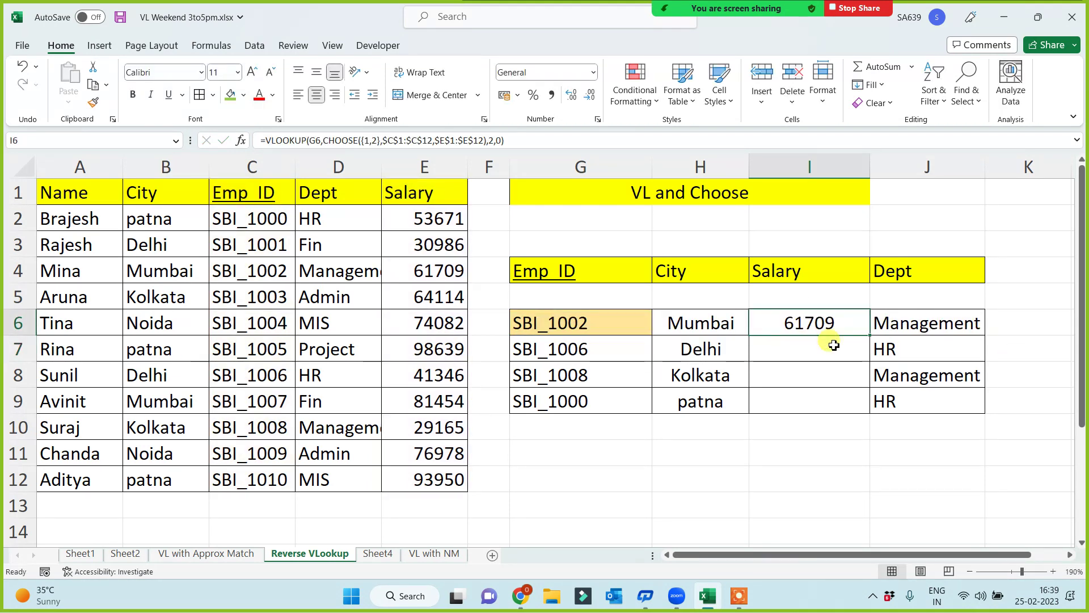
double_click(871, 335)
left_click(772, 452)
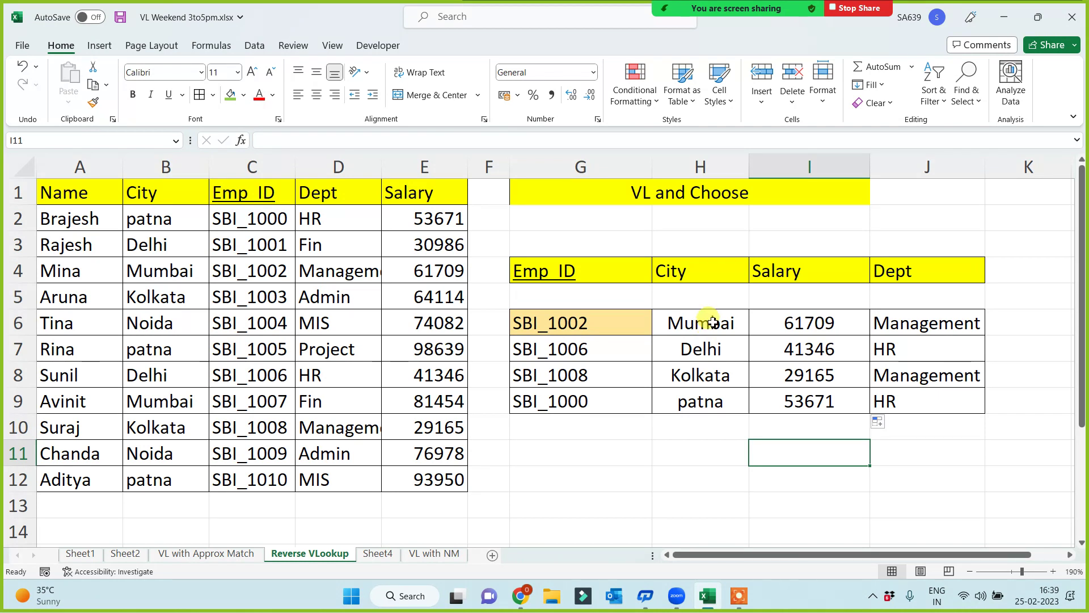
- Clear the City lookup formulas from H6:H9 and select H6
left_click_drag(708, 326, 711, 404)
key("Delete")
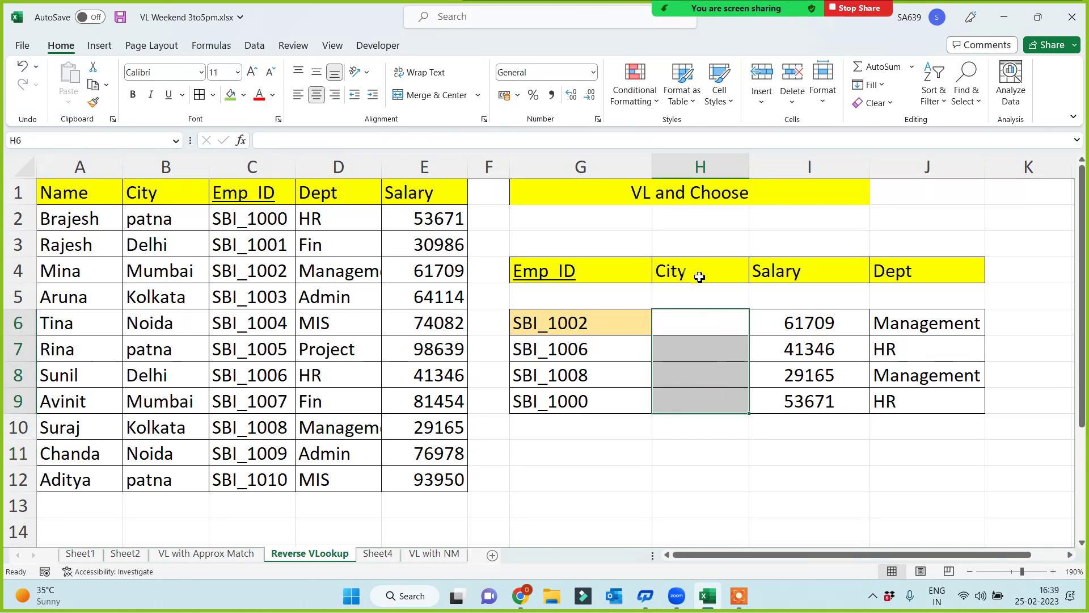
left_click(696, 322)
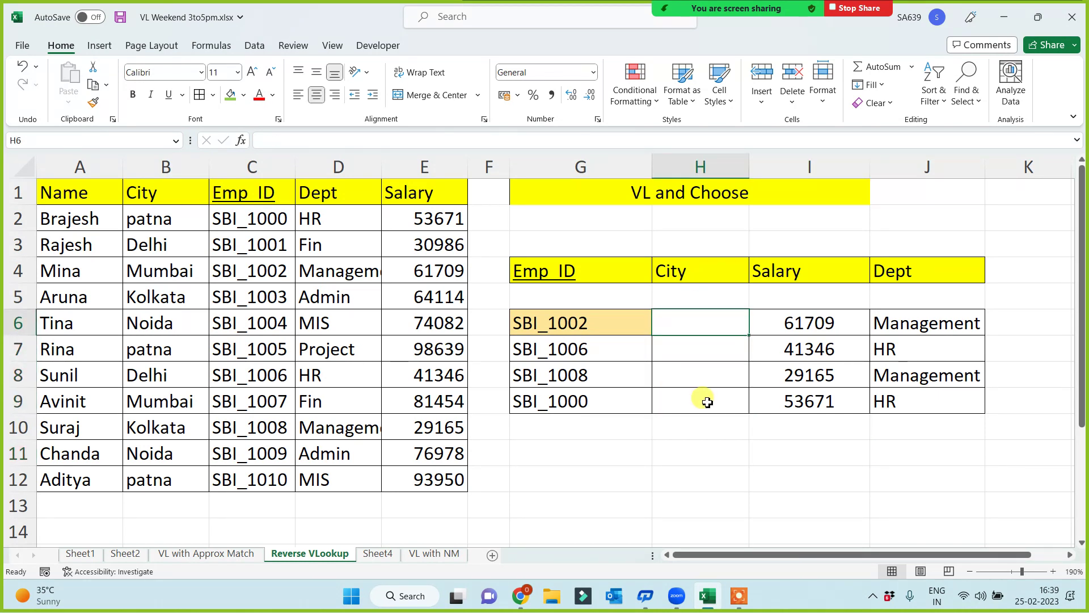
- Start a VLOOKUP in H6 with G6 as the lookup value and a nested CHOOSE using index array {1,2}
type("=vl")
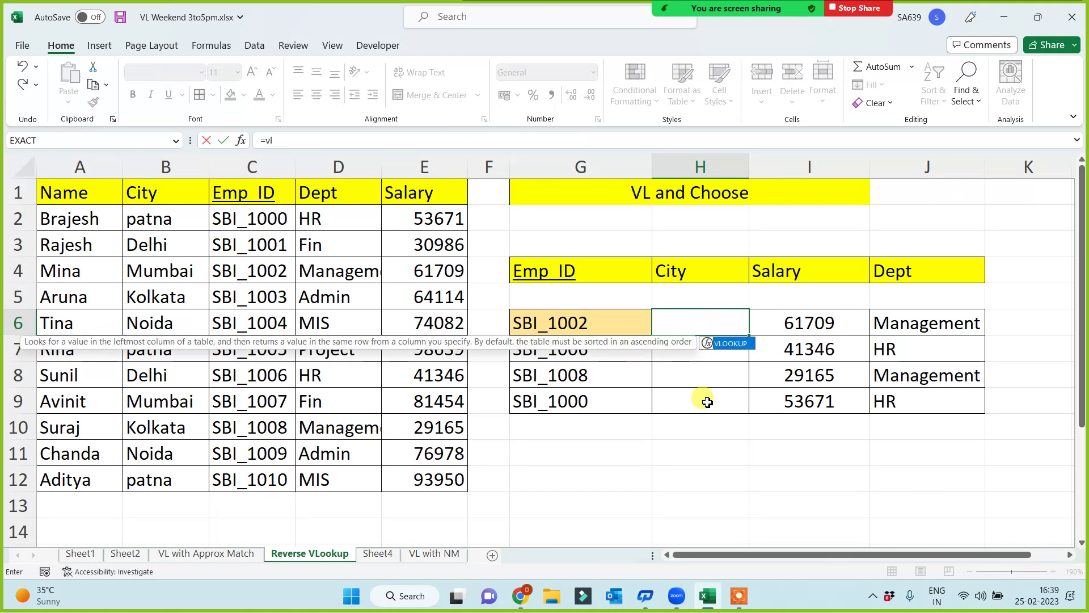
key("Tab")
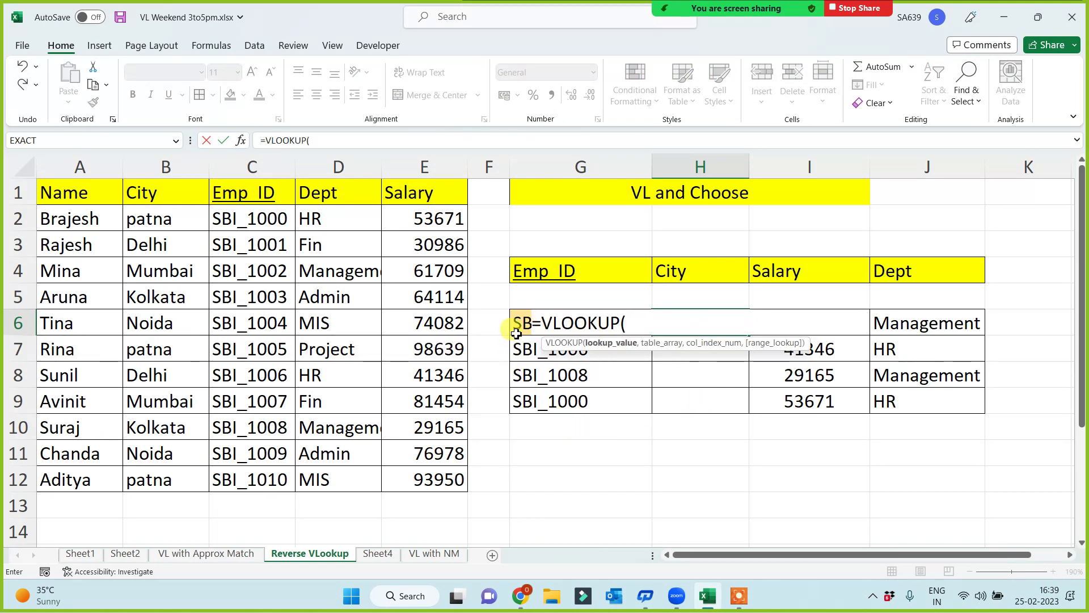
left_click(517, 327)
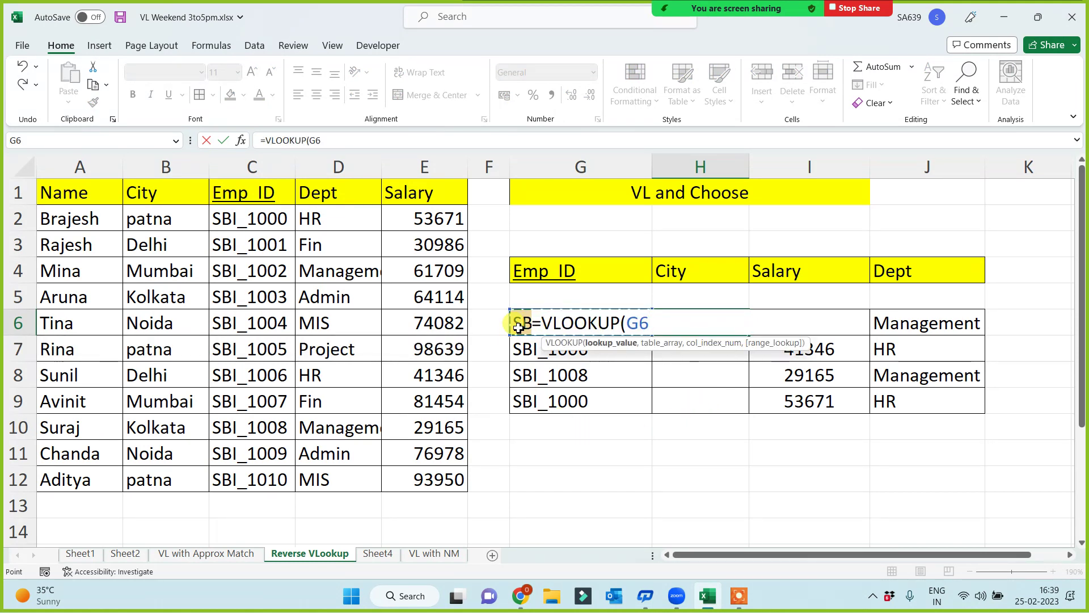
type(",")
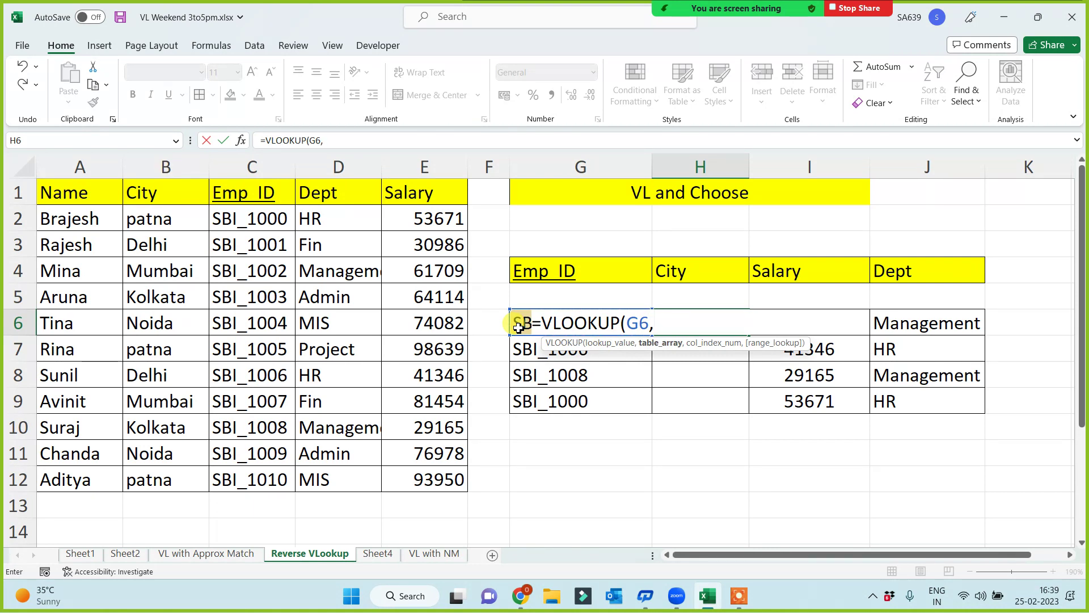
type("choose(")
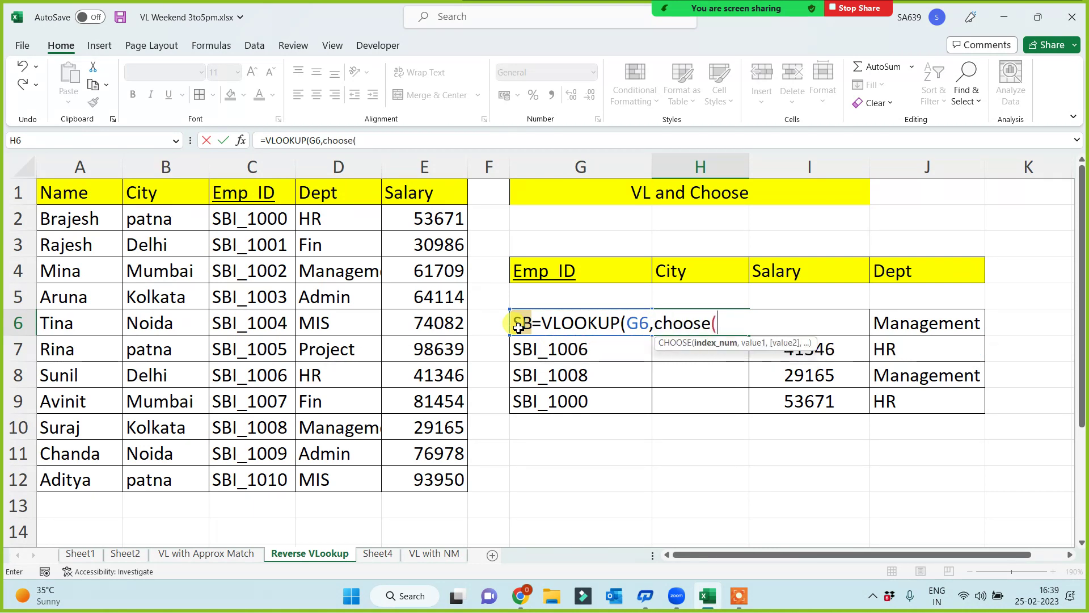
type("{1,2},")
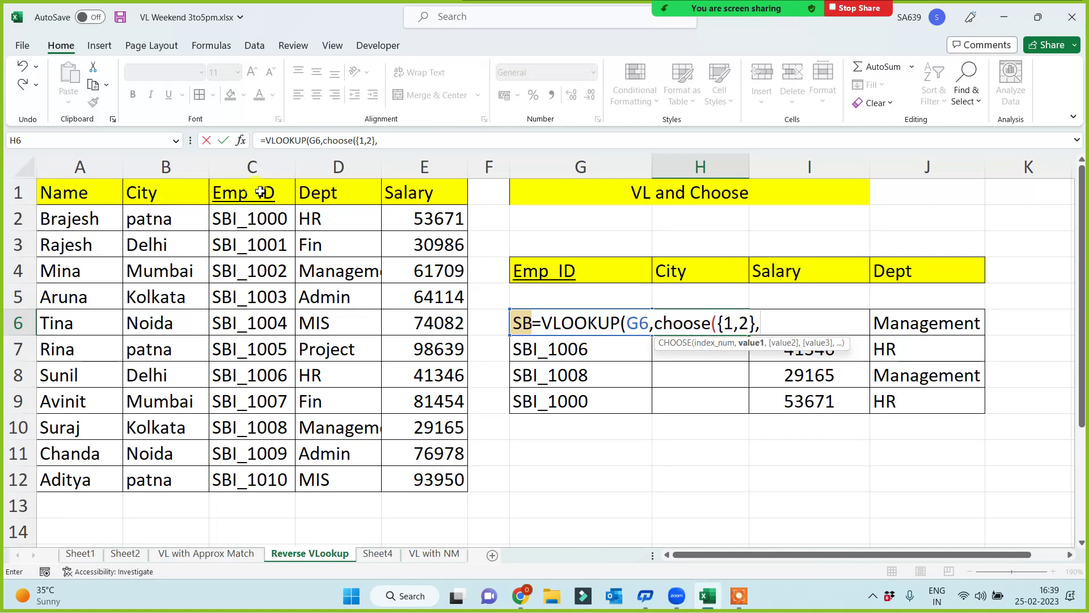
- Give the H6 CHOOSE the absolute ranges $C$1:$C$12 (Emp_ID) and $B$1:$B$12 (City), and close its parenthesis
left_click_drag(261, 192, 252, 482)
key("F4")
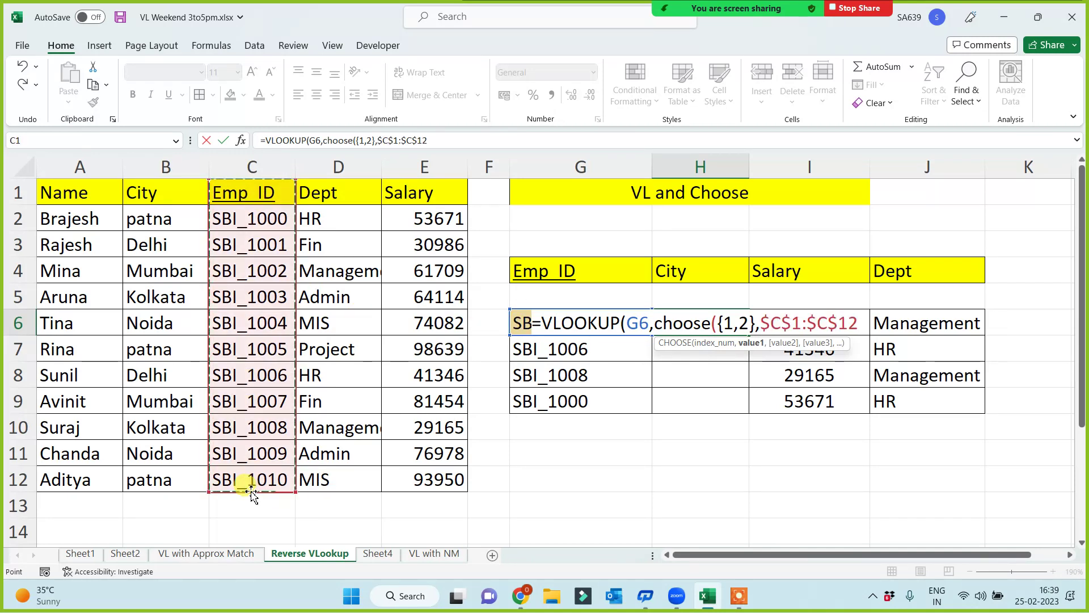
type(",")
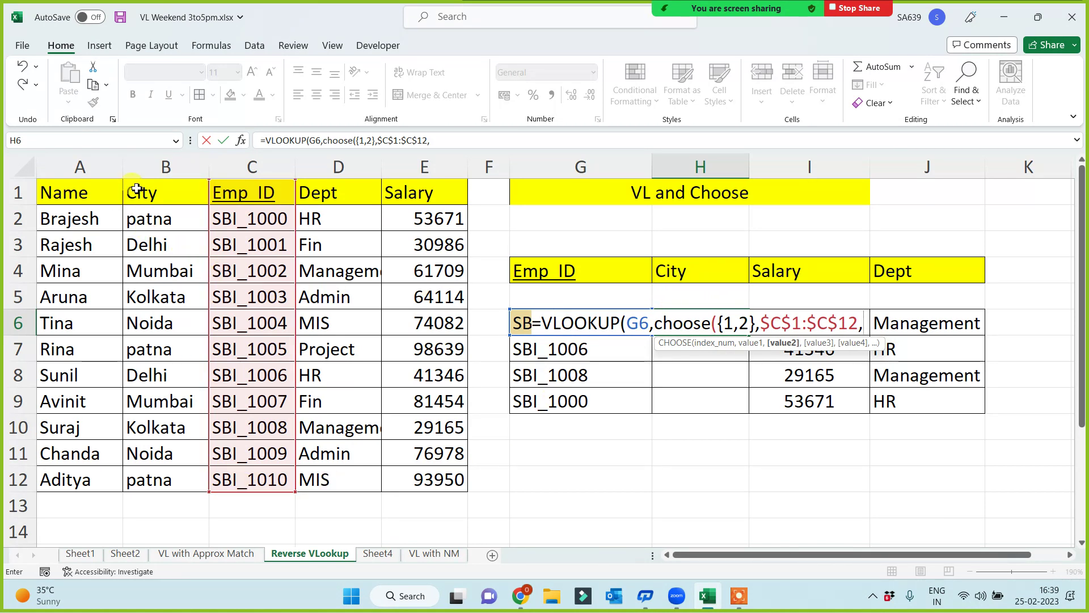
left_click_drag(134, 190, 155, 469)
key("F4")
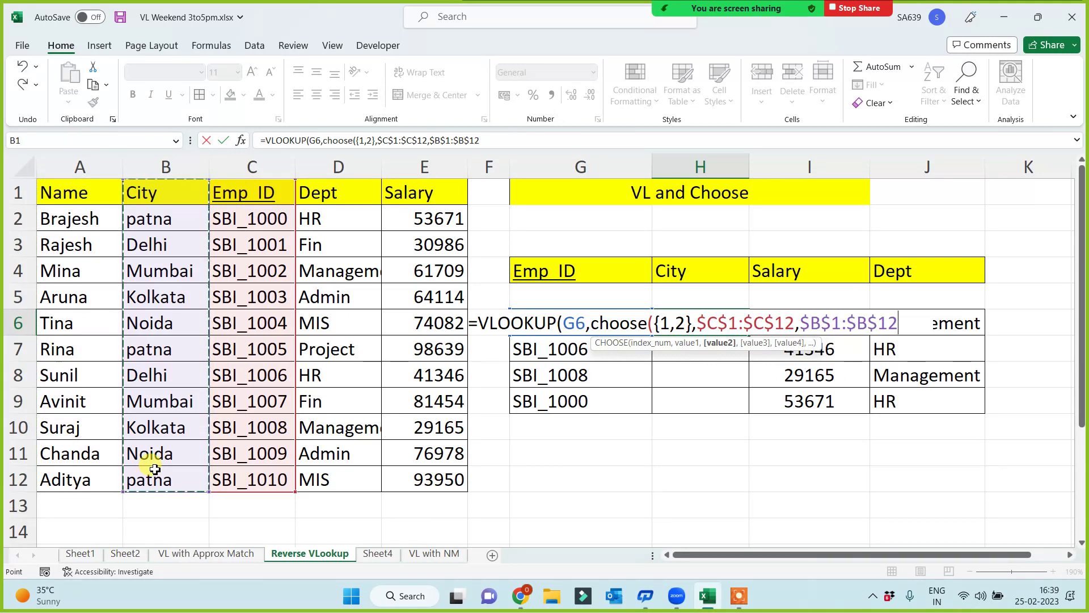
type(")")
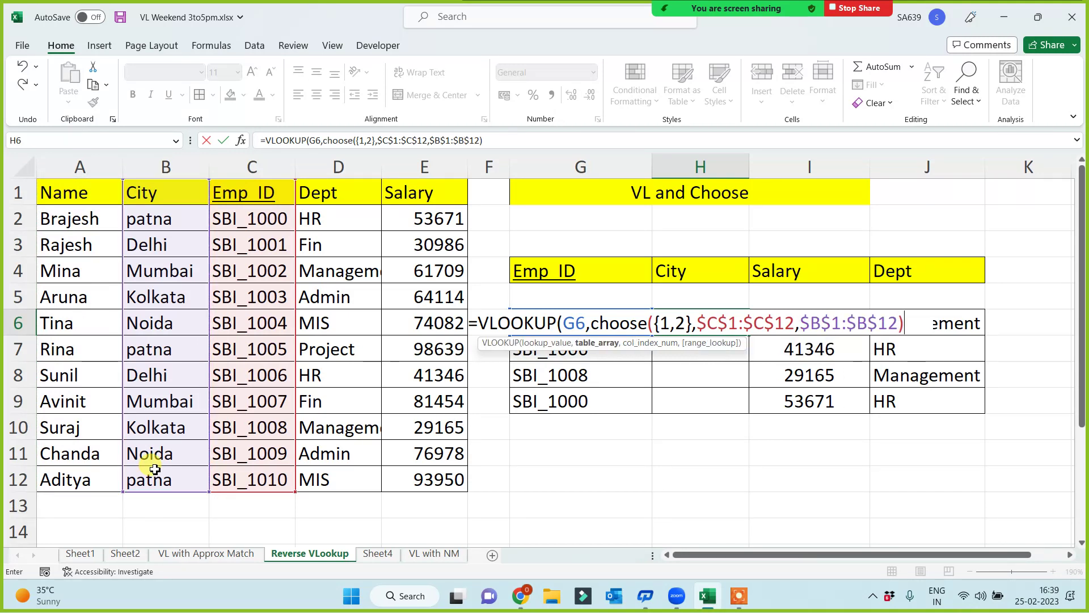
- Finish the H6 VLOOKUP with column index 2 and exact match 0, and fill it down to H9
type(",")
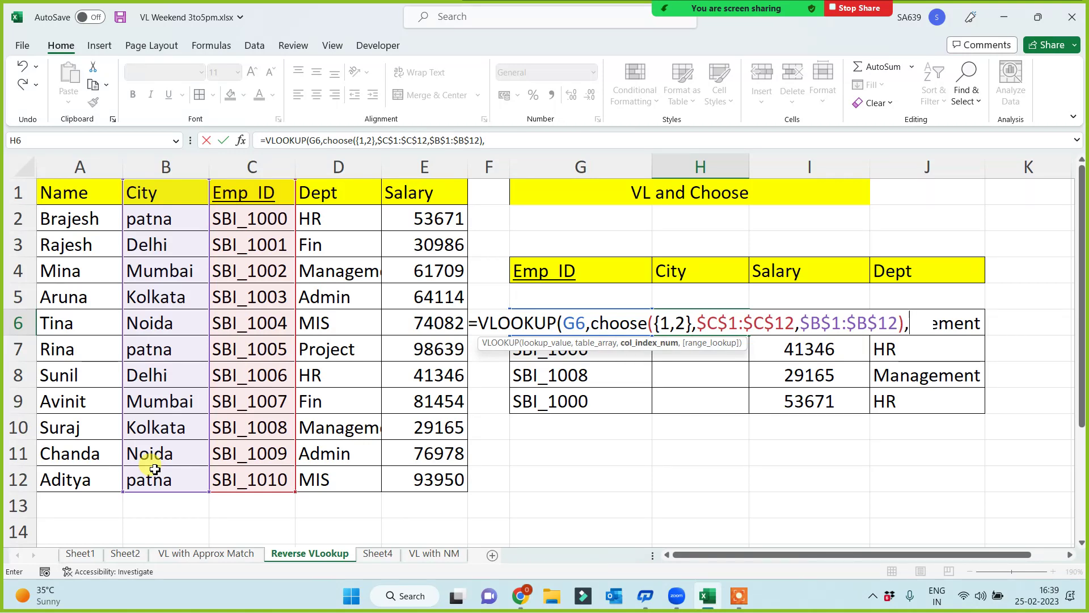
type("2,0)")
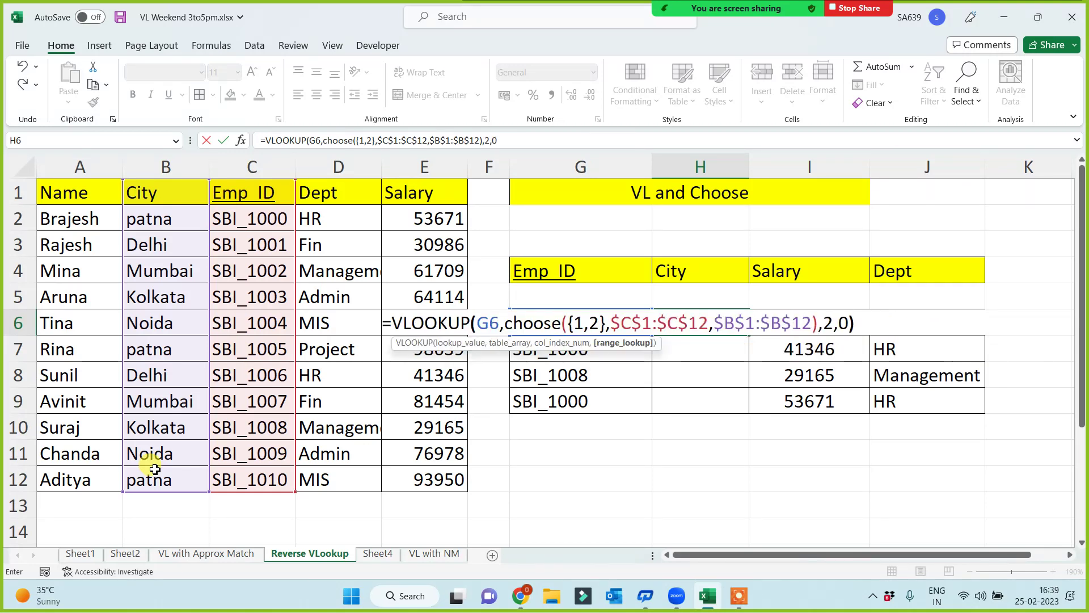
key("Return")
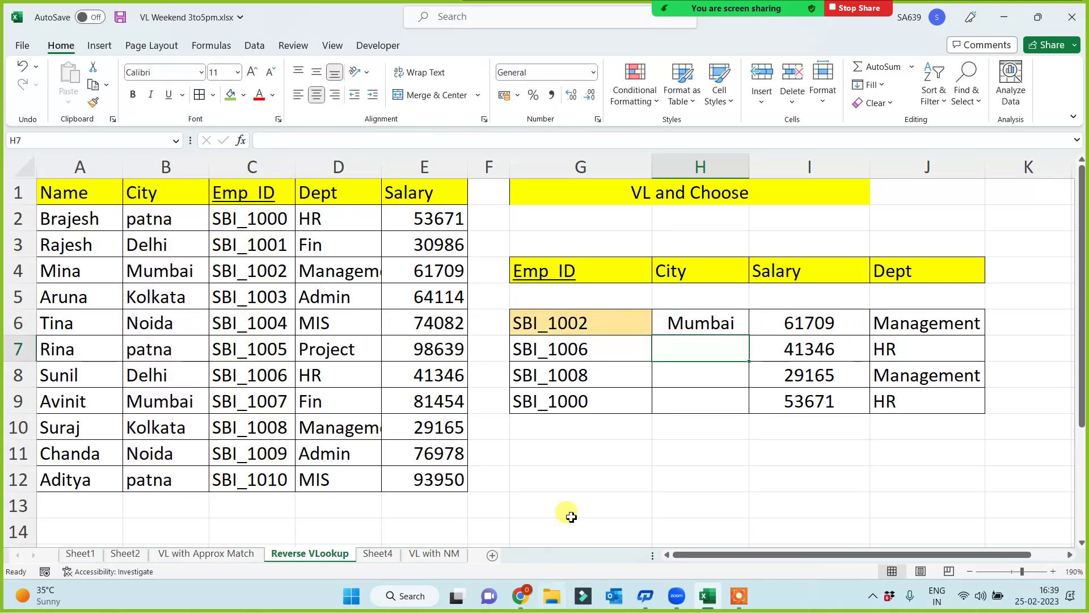
left_click(722, 321)
double_click(749, 334)
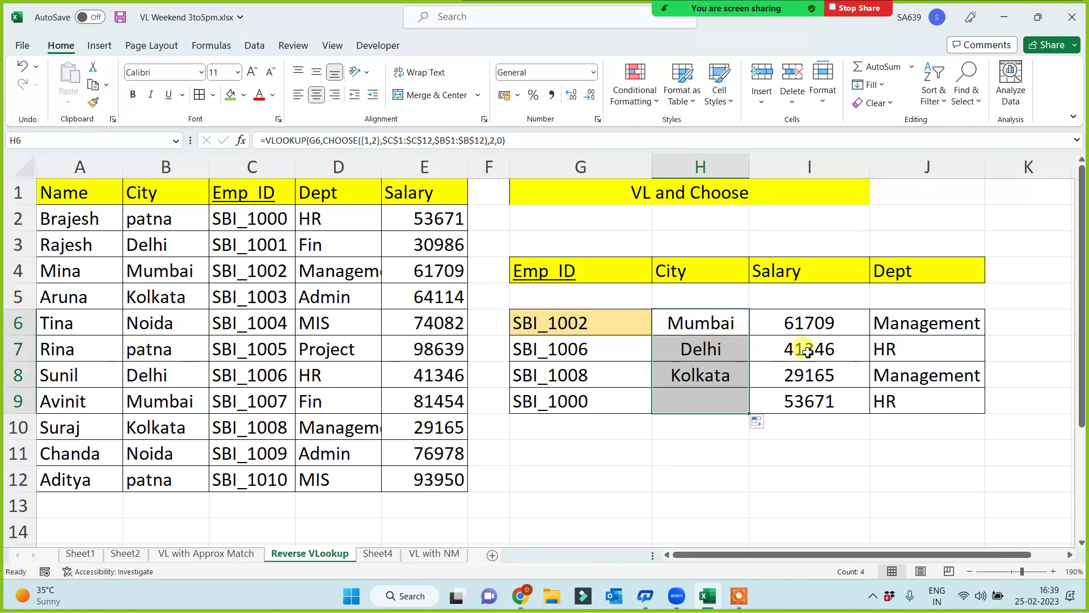
- Clear the Dept lookup formulas from J6:J9 and select J6
left_click_drag(913, 319, 924, 401)
key("Delete")
left_click(915, 323)
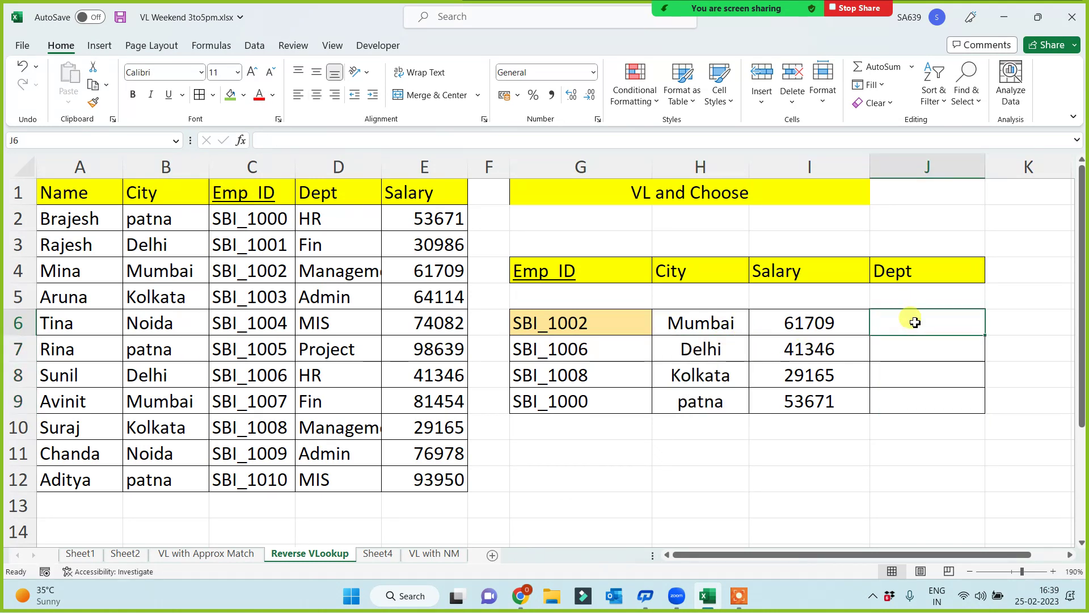
- Start a VLOOKUP in J6 with G6 as the lookup value and a nested CHOOSE using index array {1,2}
type("=vl")
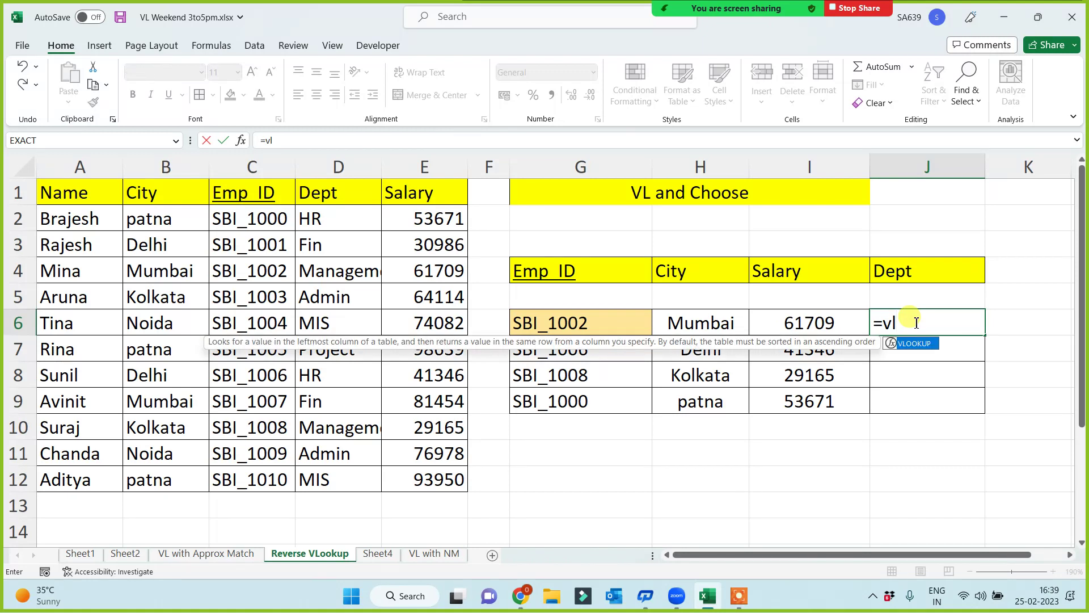
key("Tab")
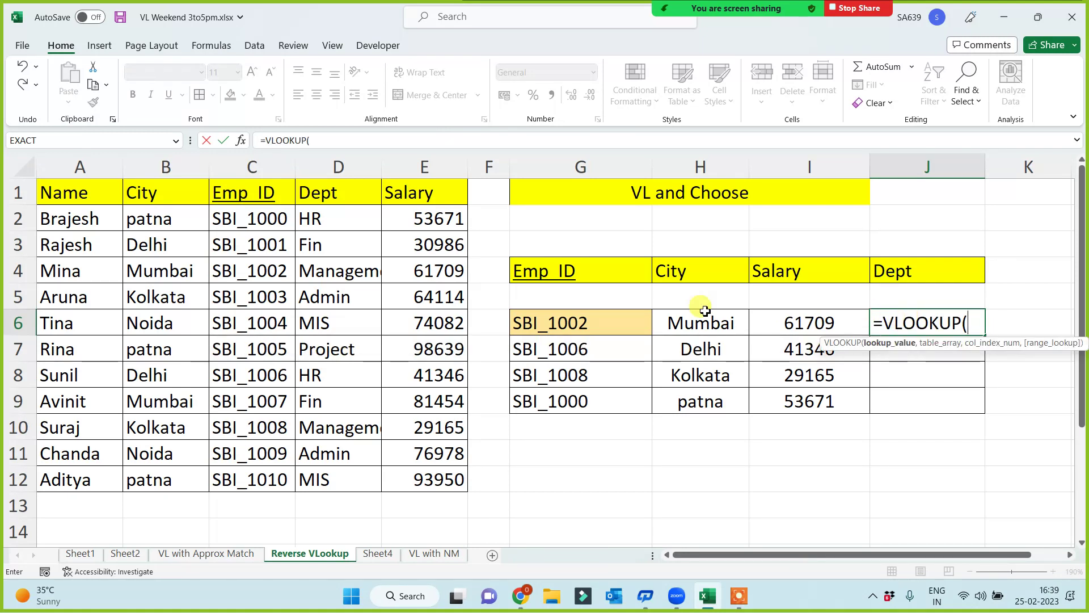
left_click(602, 322)
type(",")
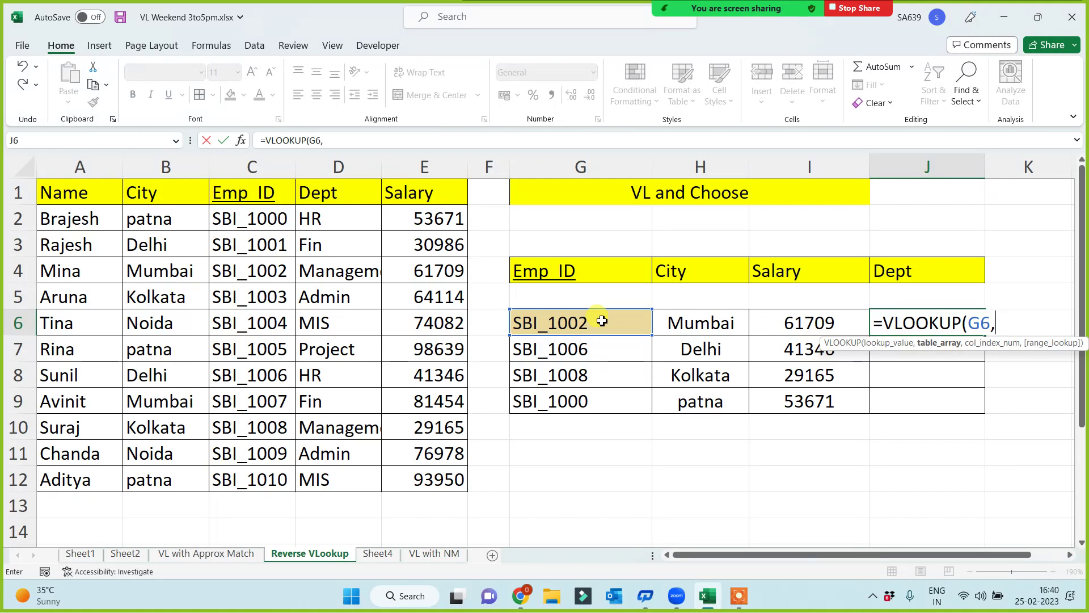
type("chooose==")
type("=")
key("BackSpace")
key("BackSpace")
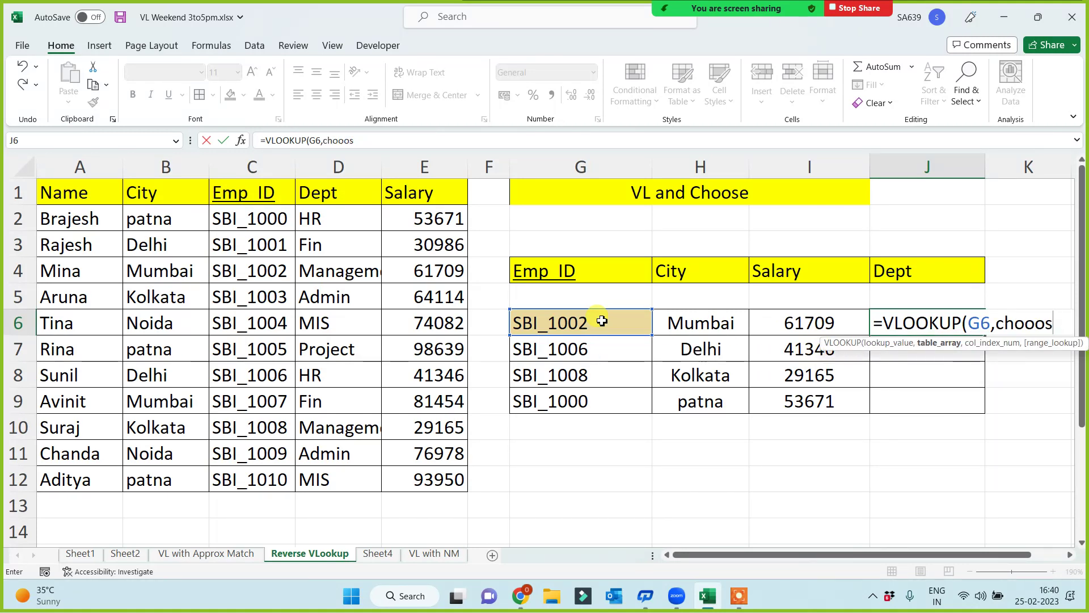
key("BackSpace")
key("BackSpace")
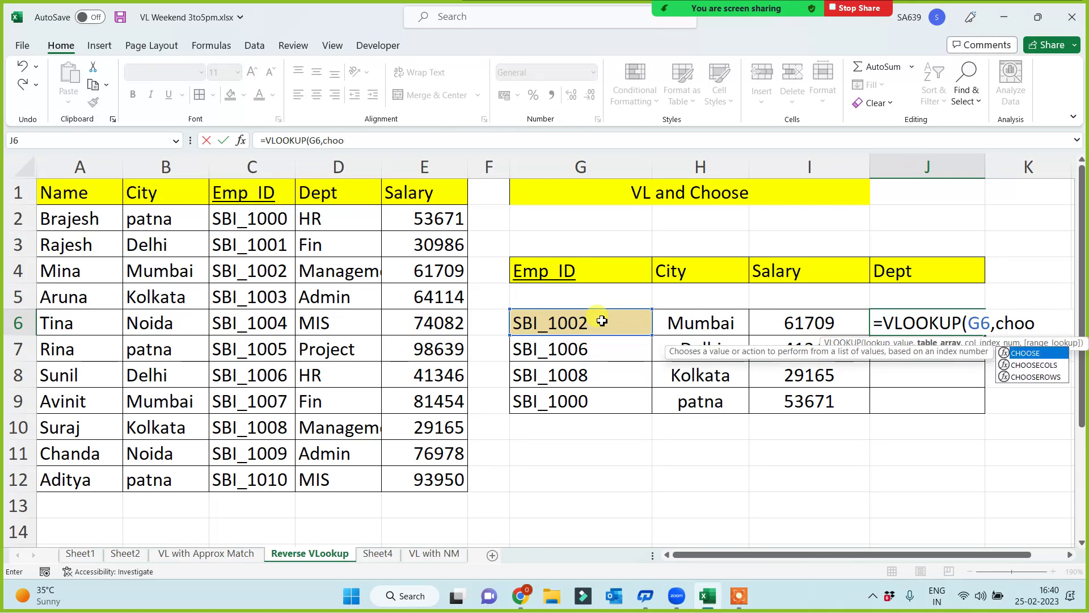
key("Tab")
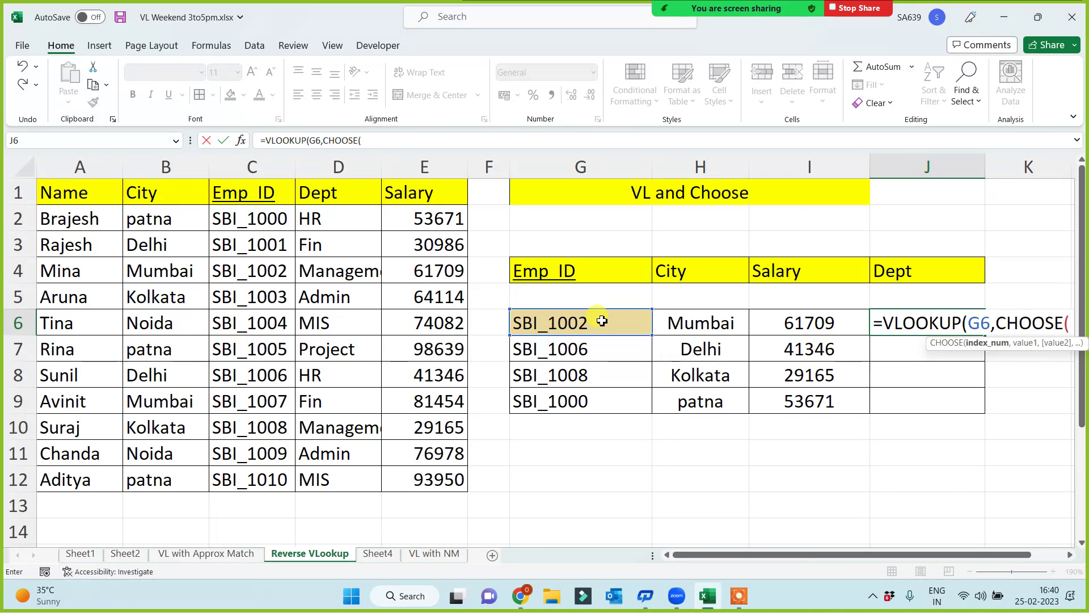
type("{")
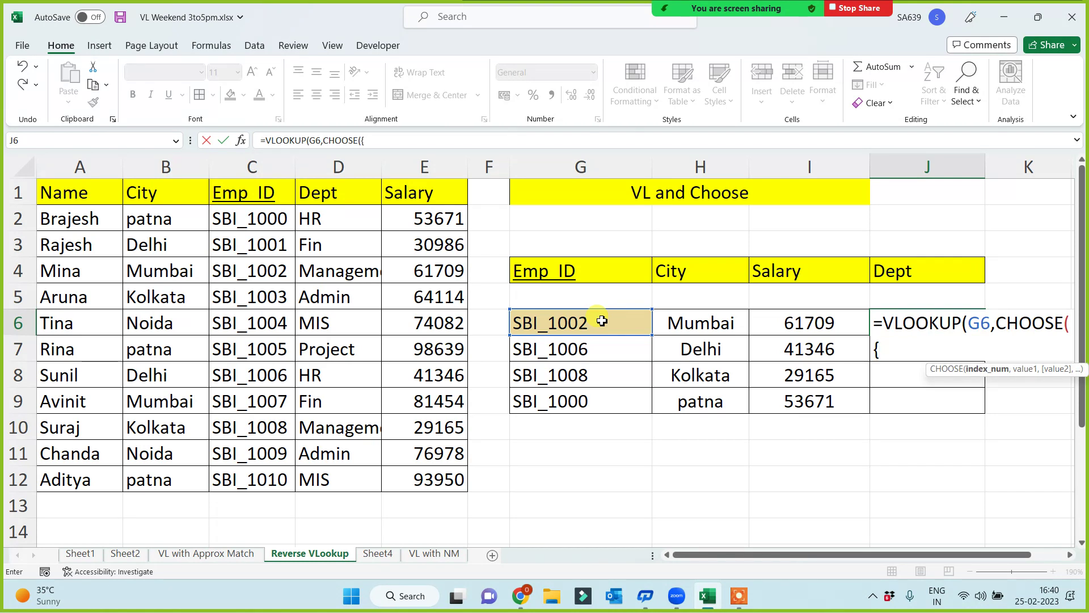
type("1,2},")
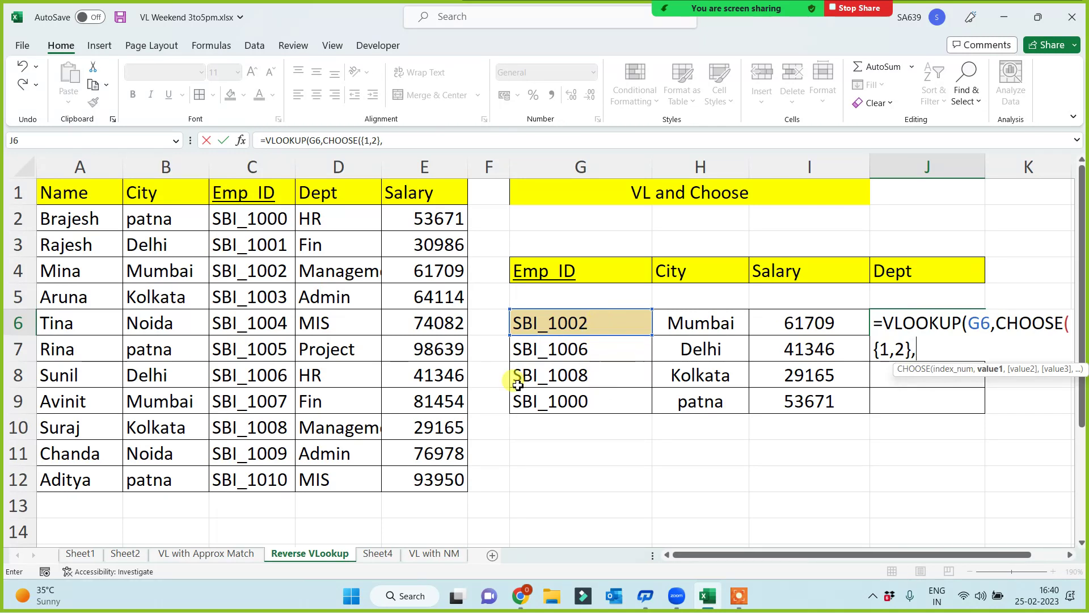
- Give the J6 CHOOSE the absolute ranges $C$1:$C$12 (Emp_ID) and $D$1:$D$12 (Dept), and close its parenthesis
left_click_drag(273, 196, 265, 487)
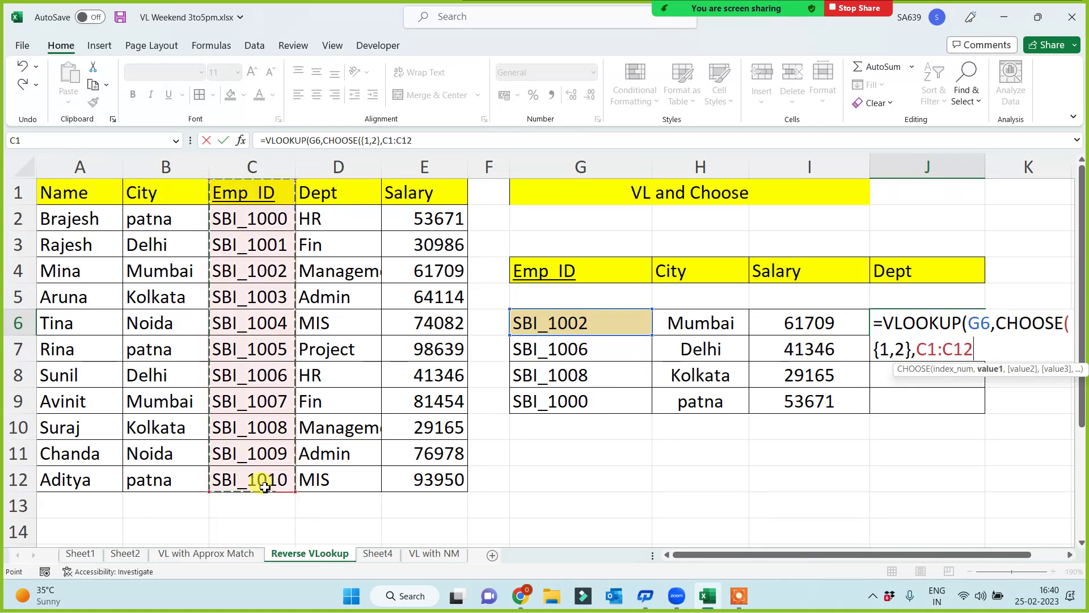
key("F4")
type(",")
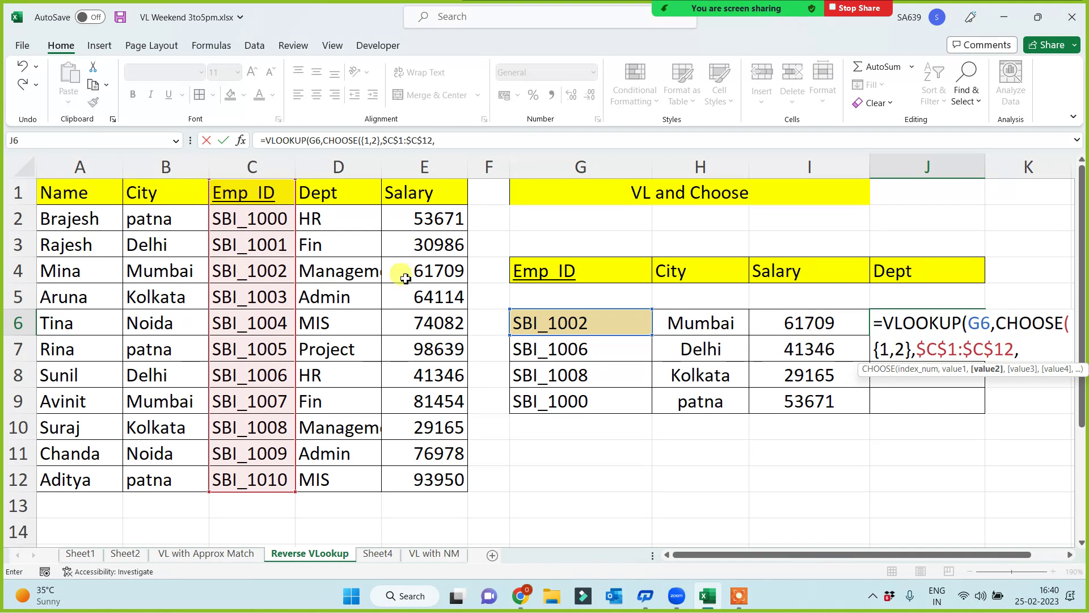
left_click_drag(323, 194, 329, 483)
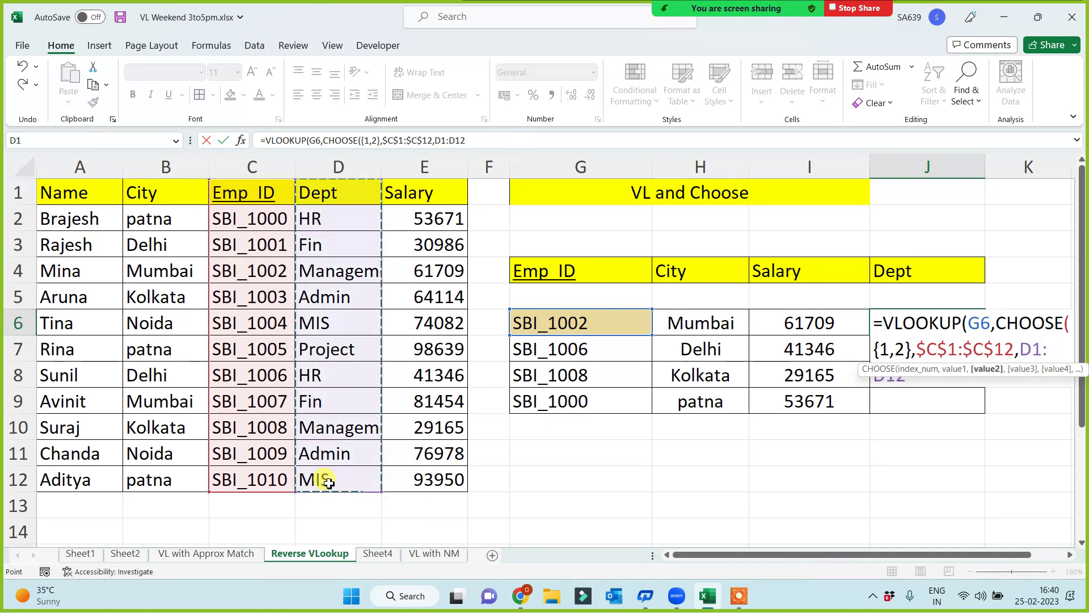
key("F4")
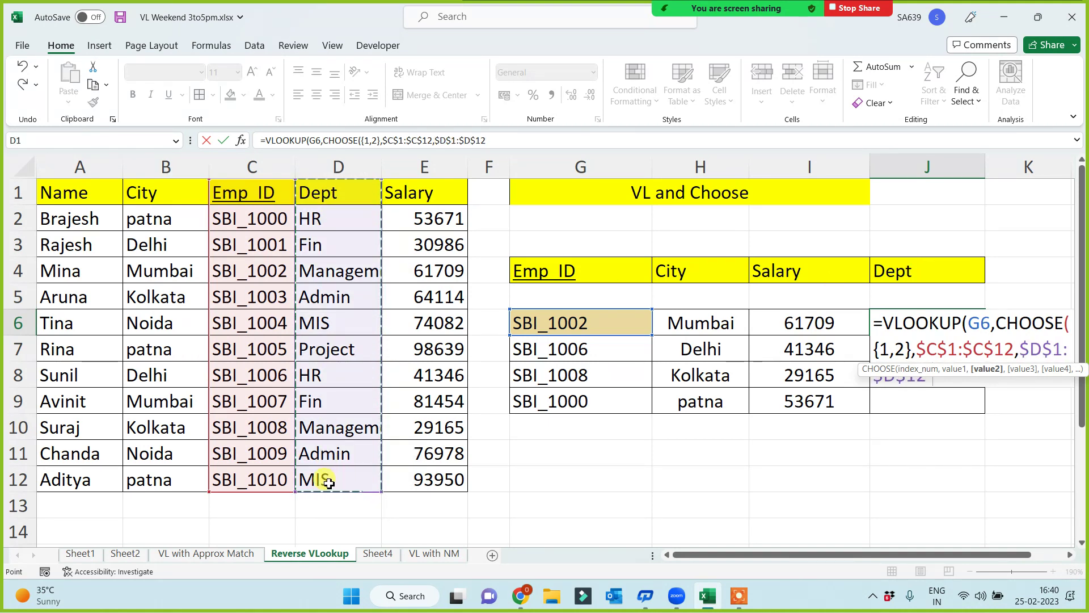
type("),")
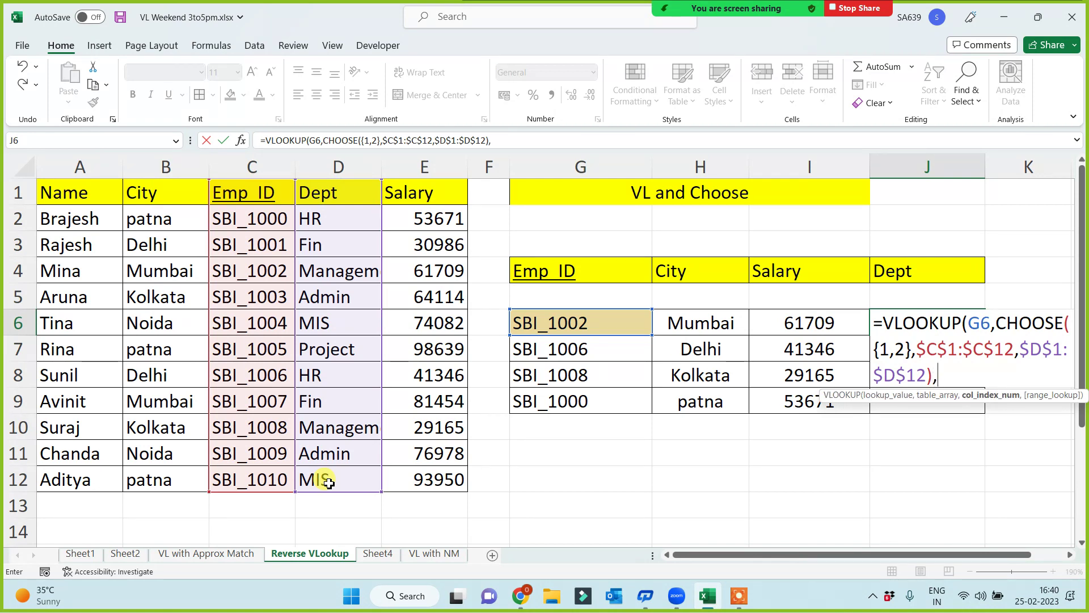
- Finish the J6 VLOOKUP with column index 2 and exact match 0, and fill it down to J9
type("2,0)")
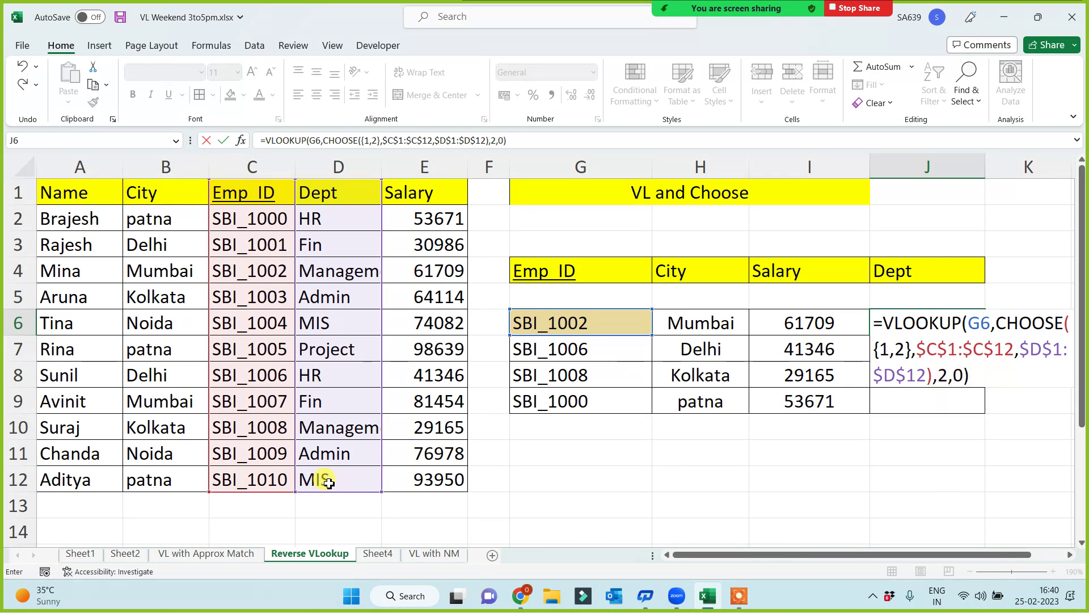
key("Return")
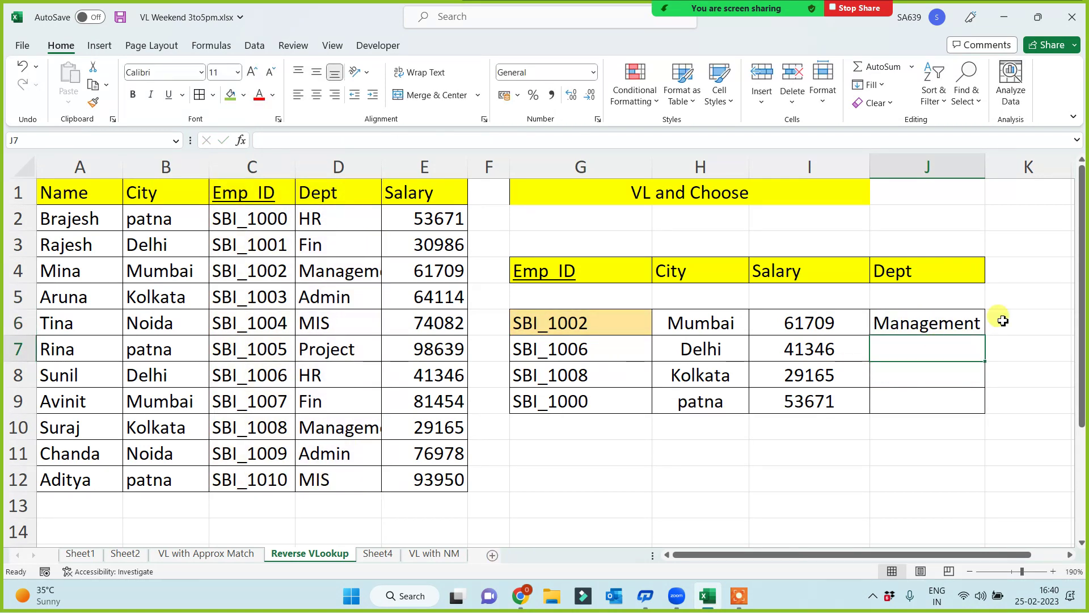
left_click(968, 317)
left_click_drag(985, 335, 984, 411)
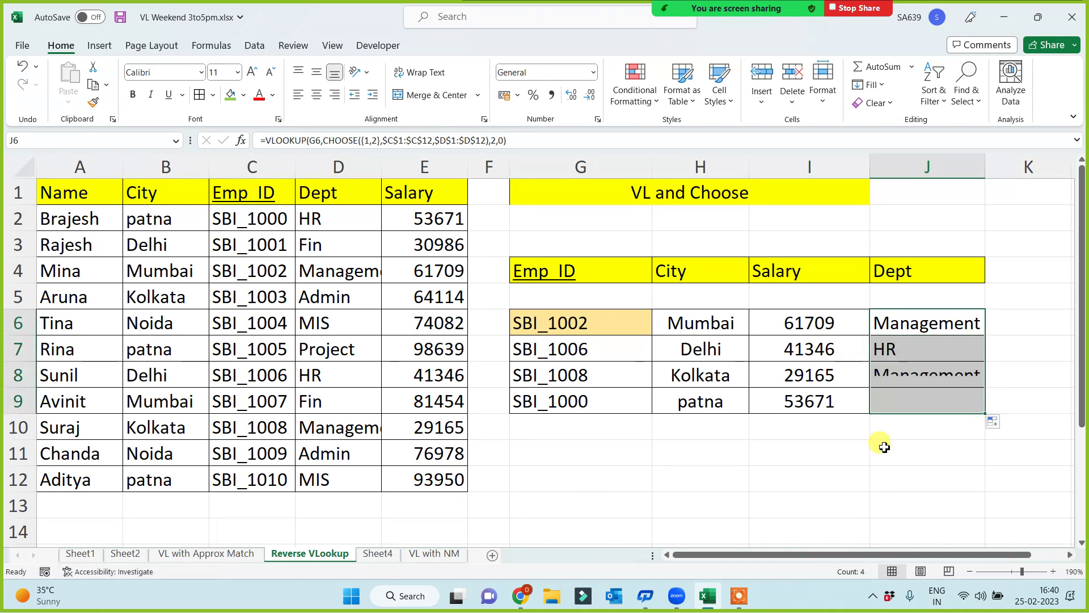
left_click(855, 443)
- Merge and center the VL and Choose title across G1:J2 and align it to the middle vertically
left_click(627, 198)
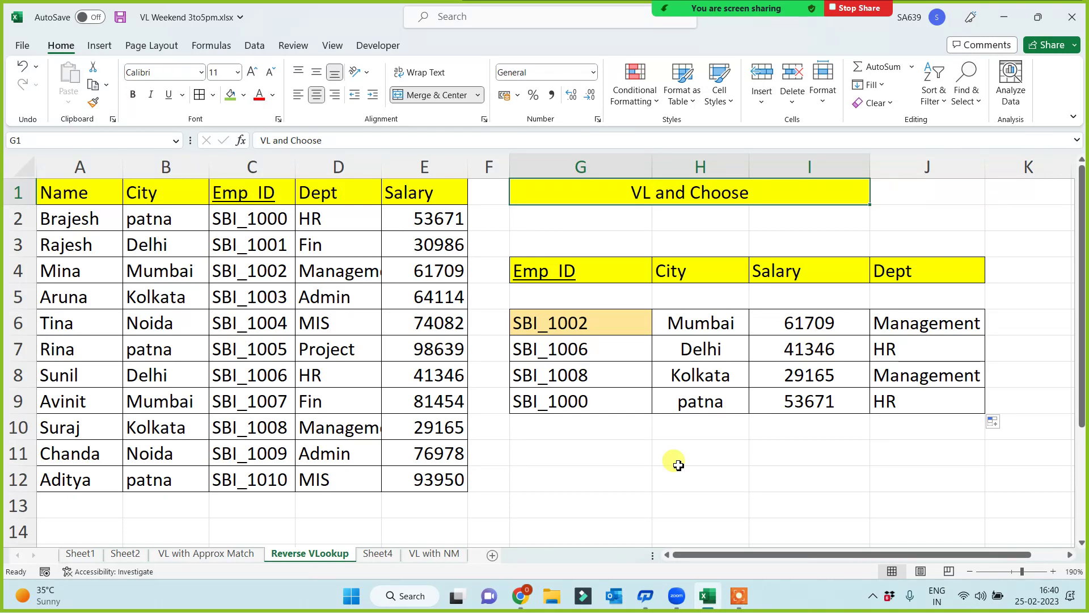
left_click(631, 454)
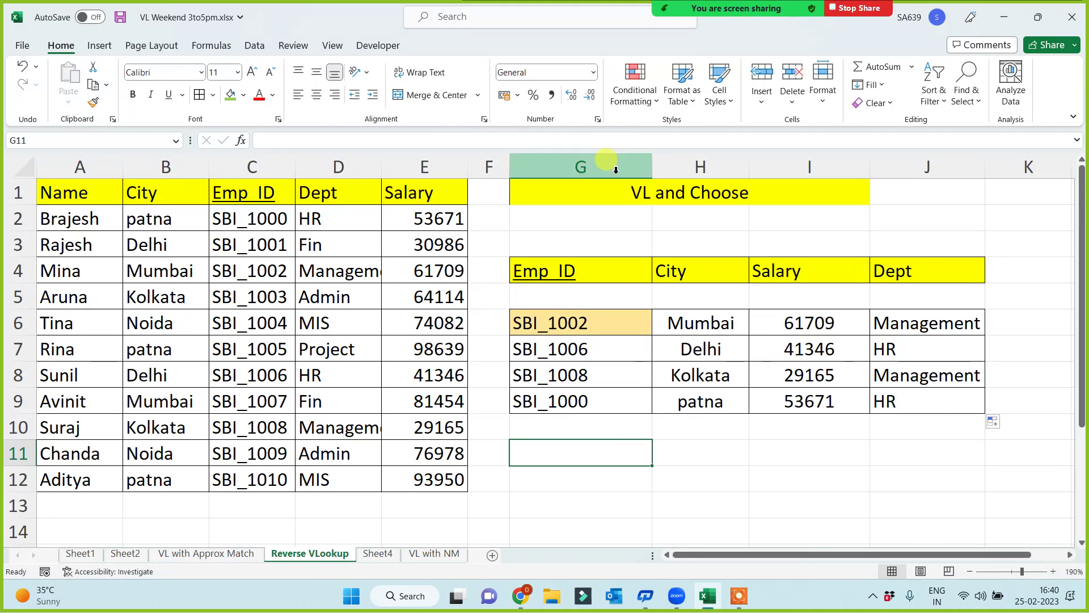
left_click_drag(726, 199, 931, 213)
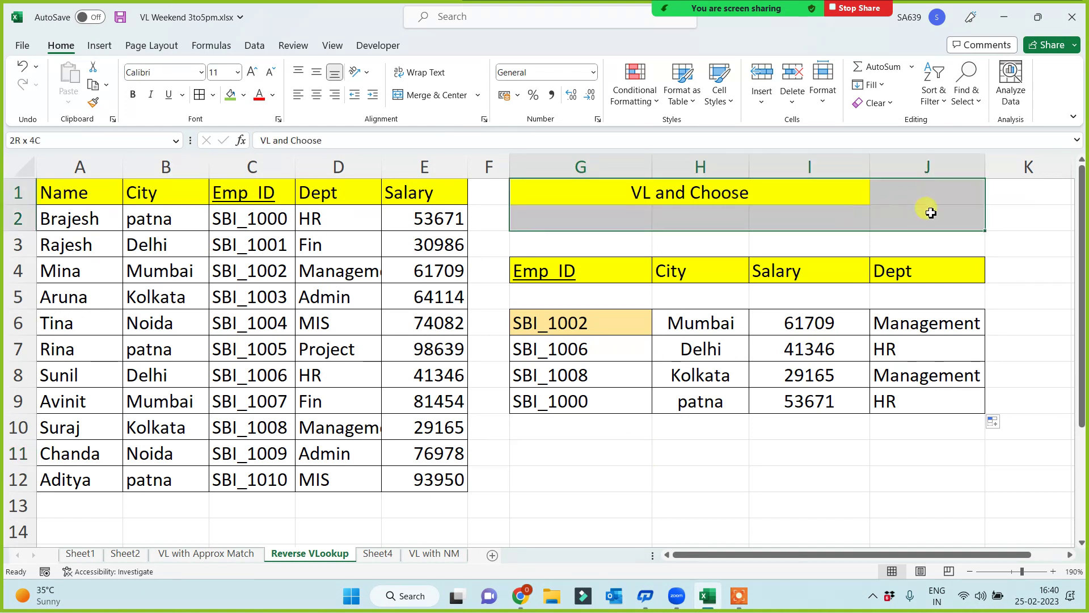
left_click(428, 96)
left_click(428, 96)
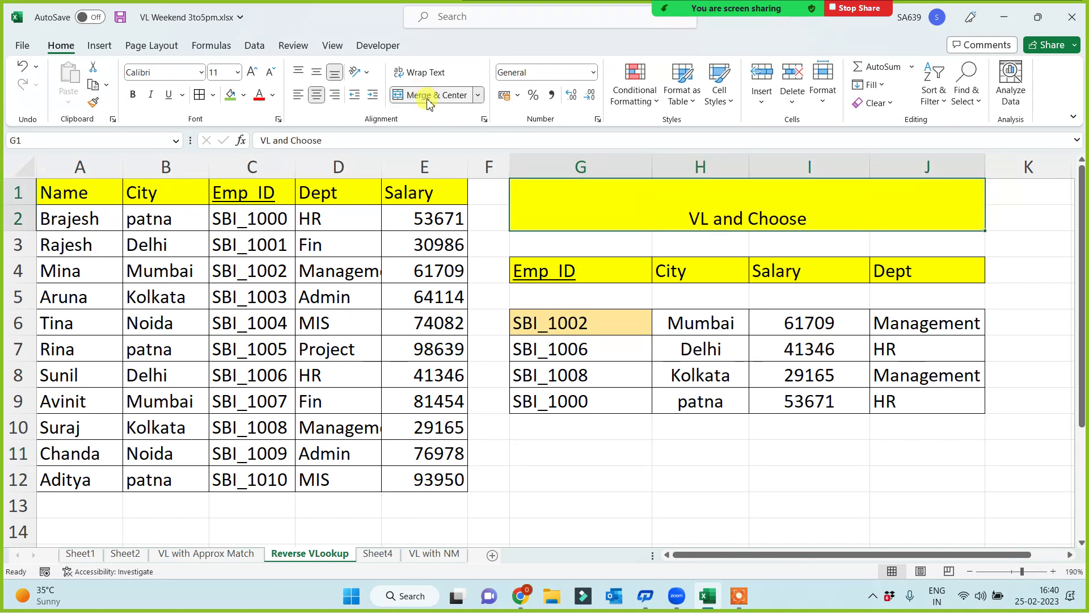
left_click(316, 72)
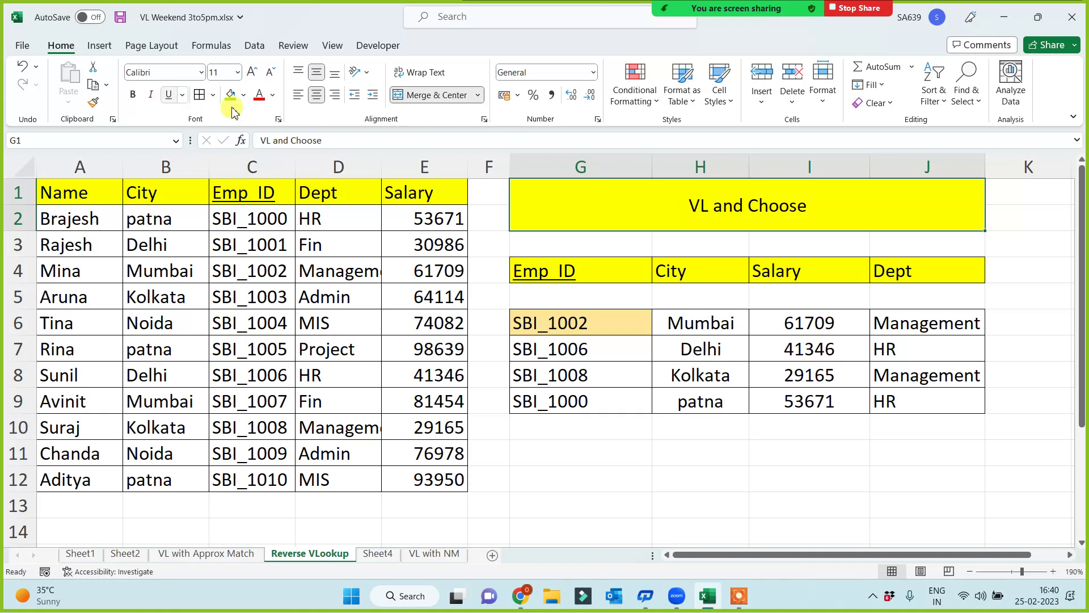
- Enlarge the VL and Choose title to font size 22 and fill its merged cell with green
left_click(252, 73)
left_click(253, 72)
left_click(252, 73)
left_click(252, 72)
left_click(252, 73)
left_click(253, 73)
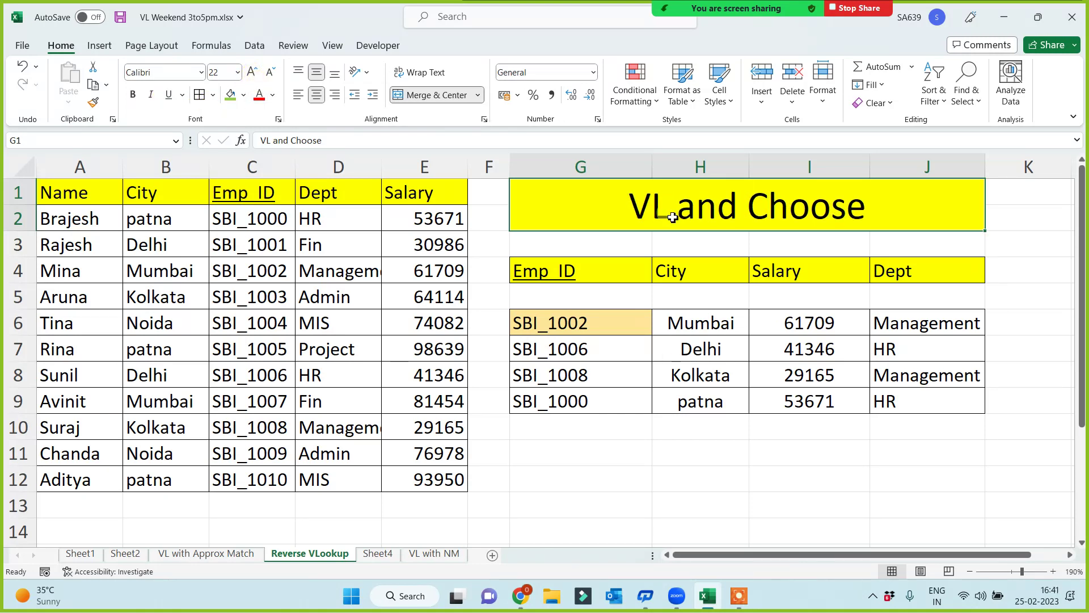
left_click(231, 95)
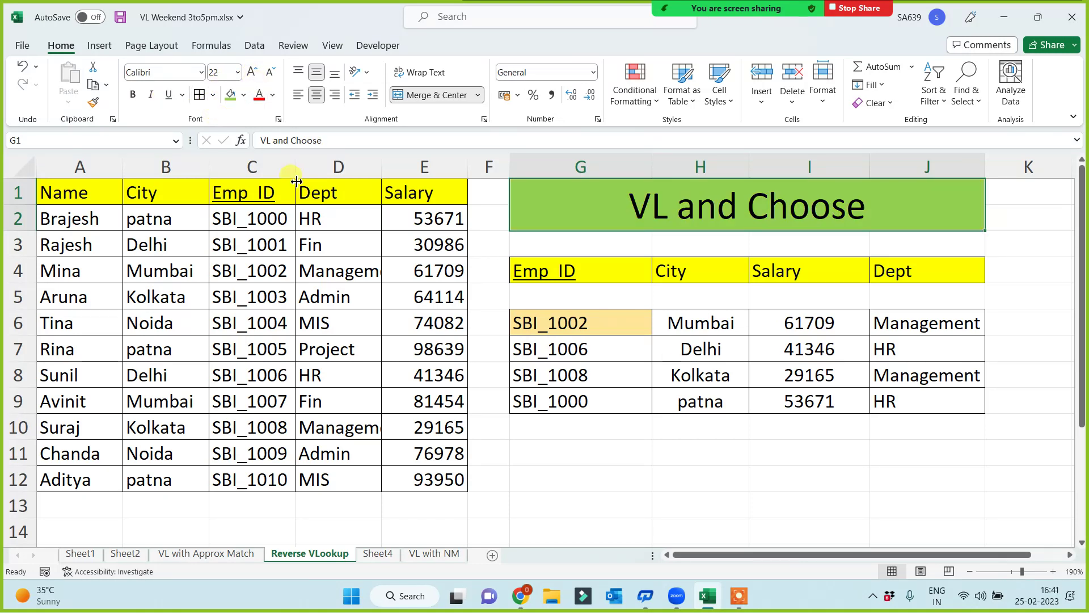
left_click(617, 462)
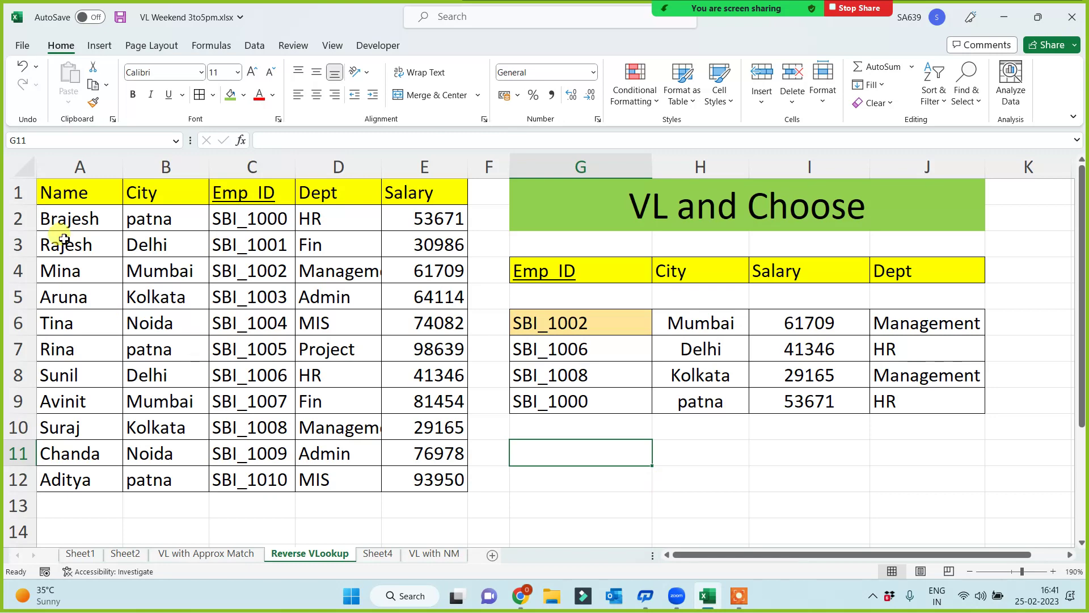
- Copy the range A1:J12 from the Reverse VLookup sheet and paste it at A1 of a new worksheet
left_click_drag(46, 192, 875, 457)
left_click(875, 457)
left_click(83, 170)
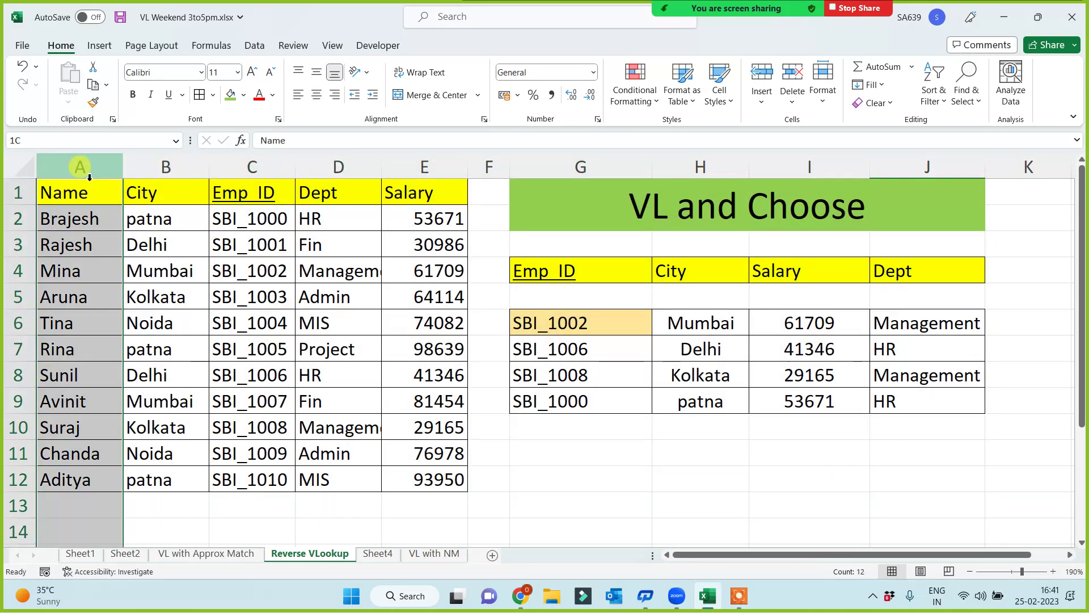
left_click_drag(81, 192, 934, 477)
key("ctrl+c")
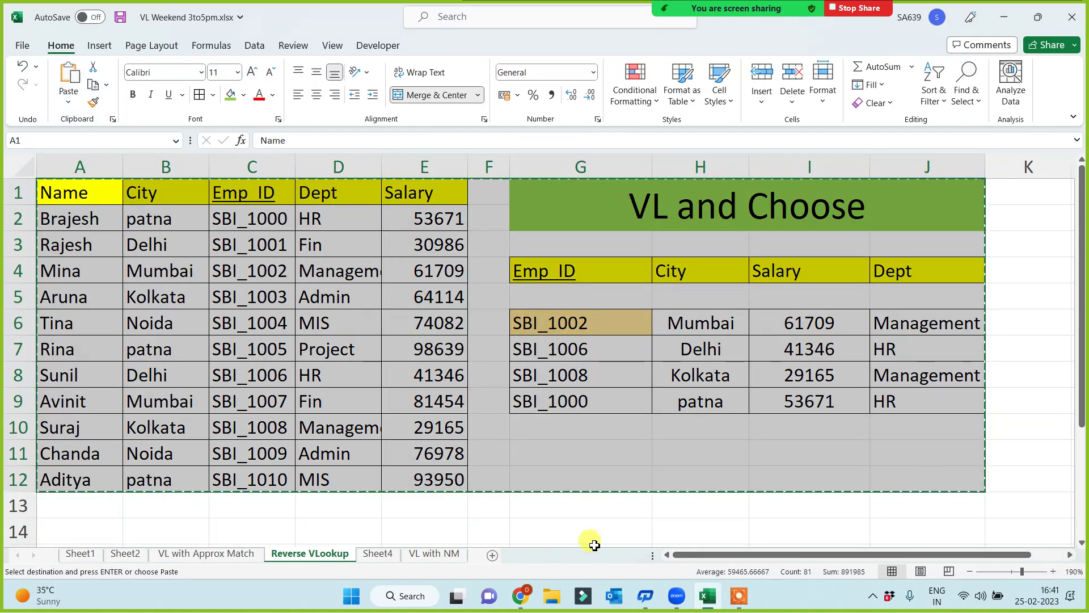
left_click(492, 554)
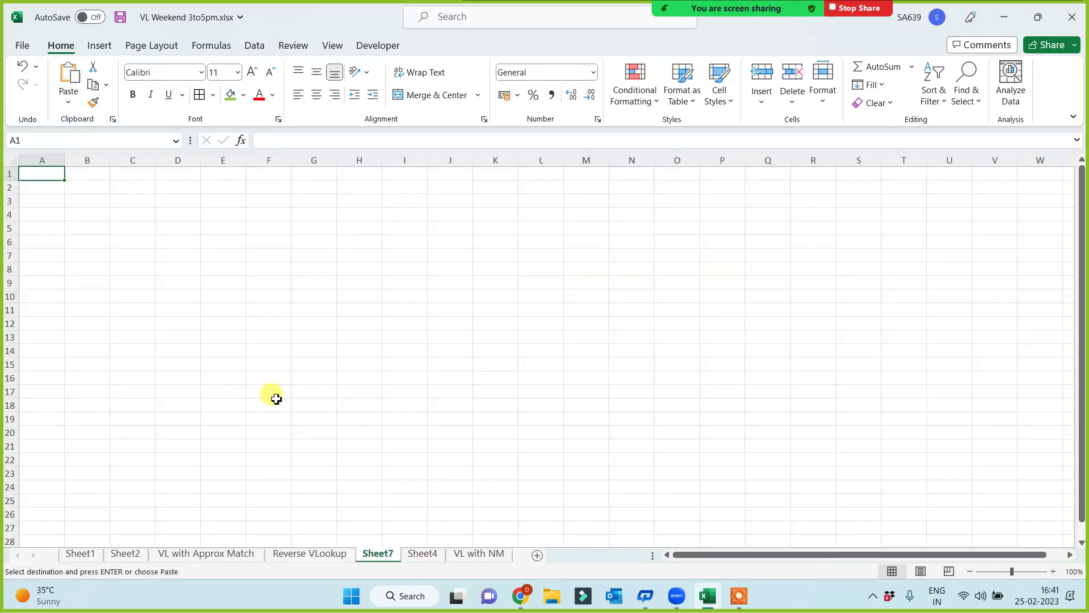
key("ctrl+v")
scroll(346, 482, "up", 5)
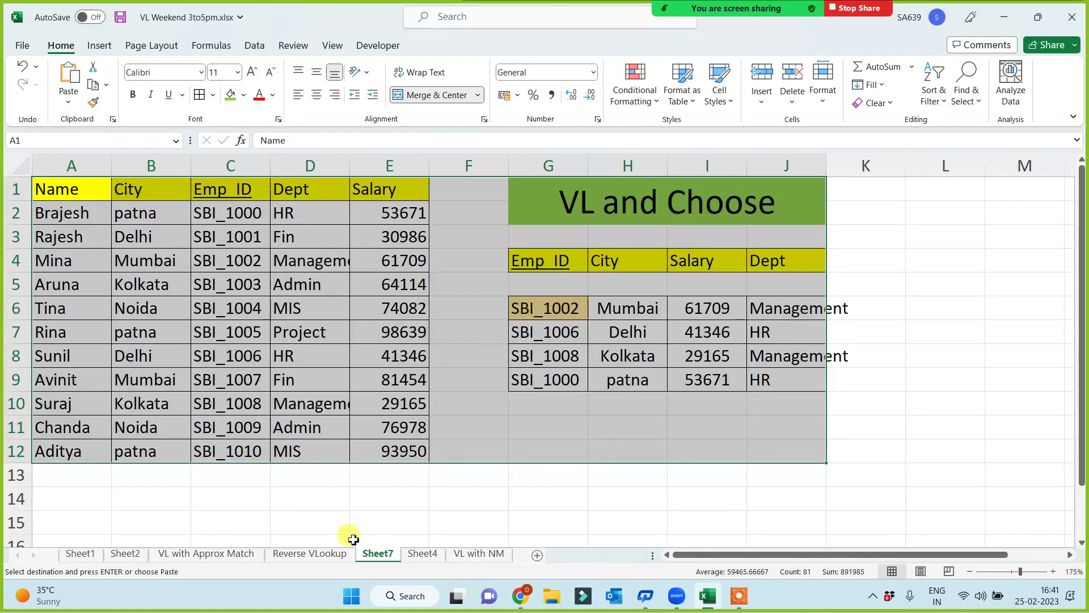
- Name the new worksheet XLoouip and replace its merged title text with Xlooup
double_click(383, 555)
type("XLoouip")
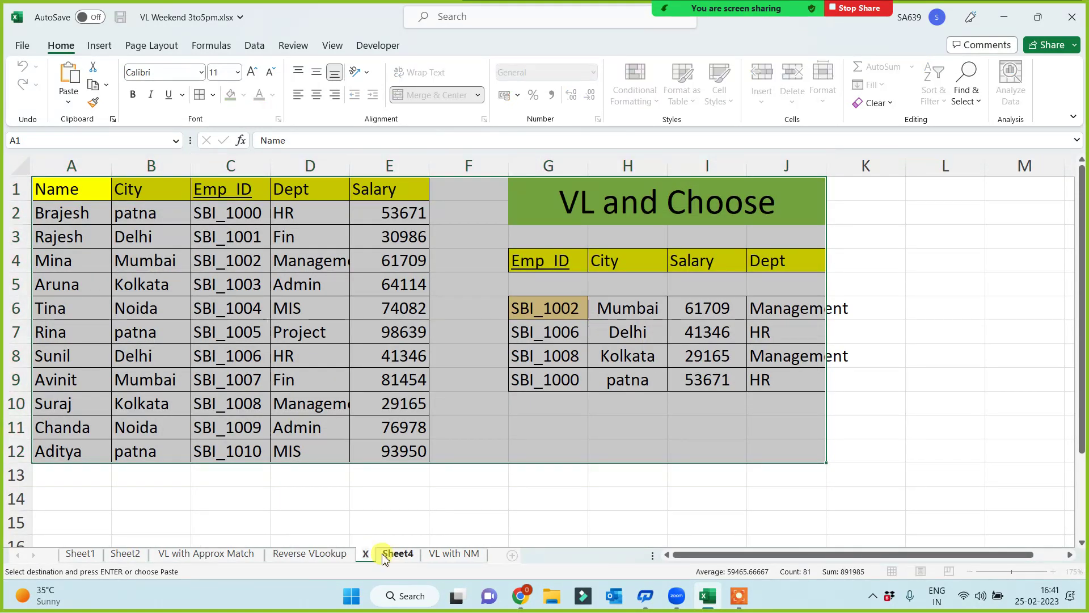
left_click(467, 499)
left_click(613, 214)
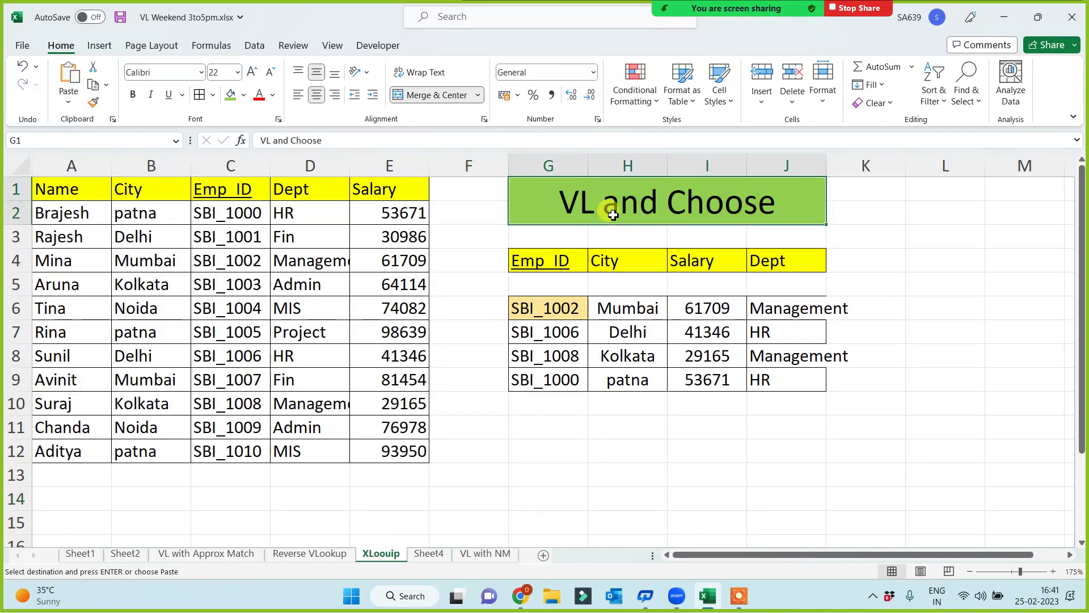
type("Xlooup")
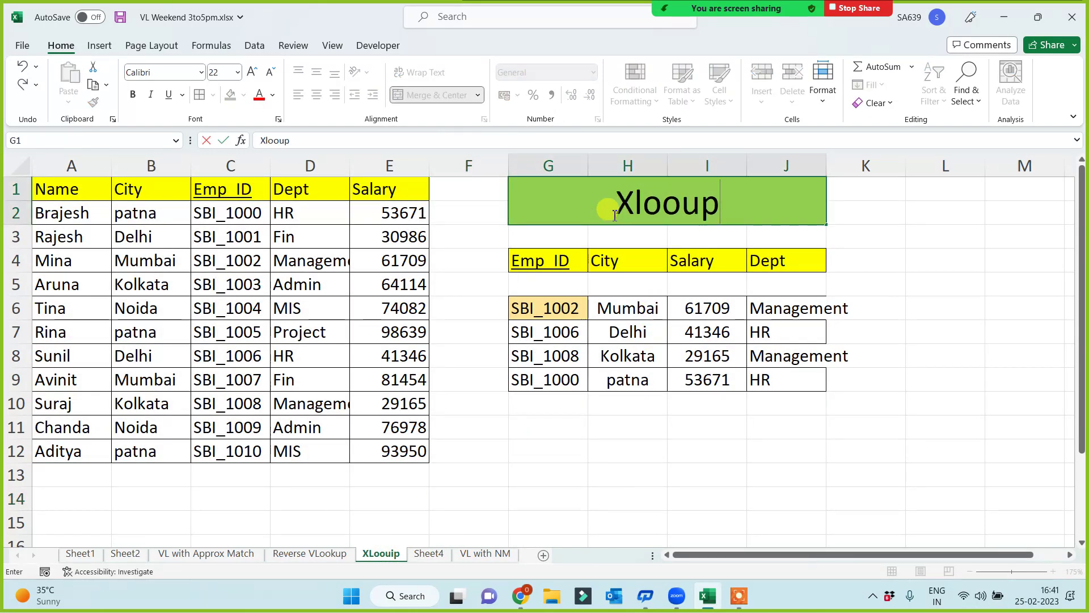
- Clear the copied City, Salary and Dept lookup formulas from H6:J9
left_click_drag(624, 309, 795, 395)
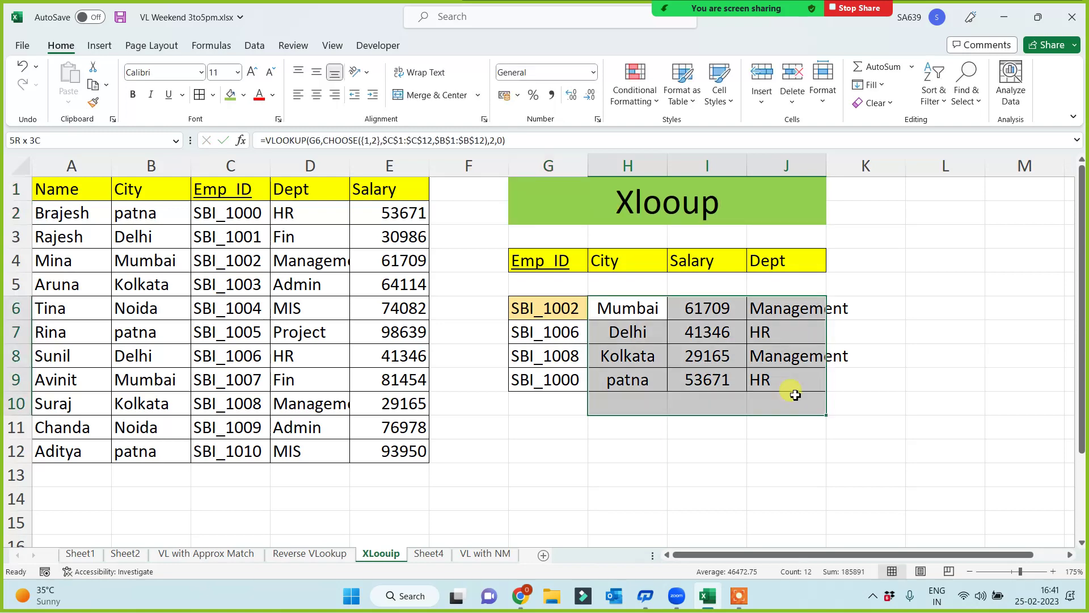
key("Delete")
left_click(707, 426)
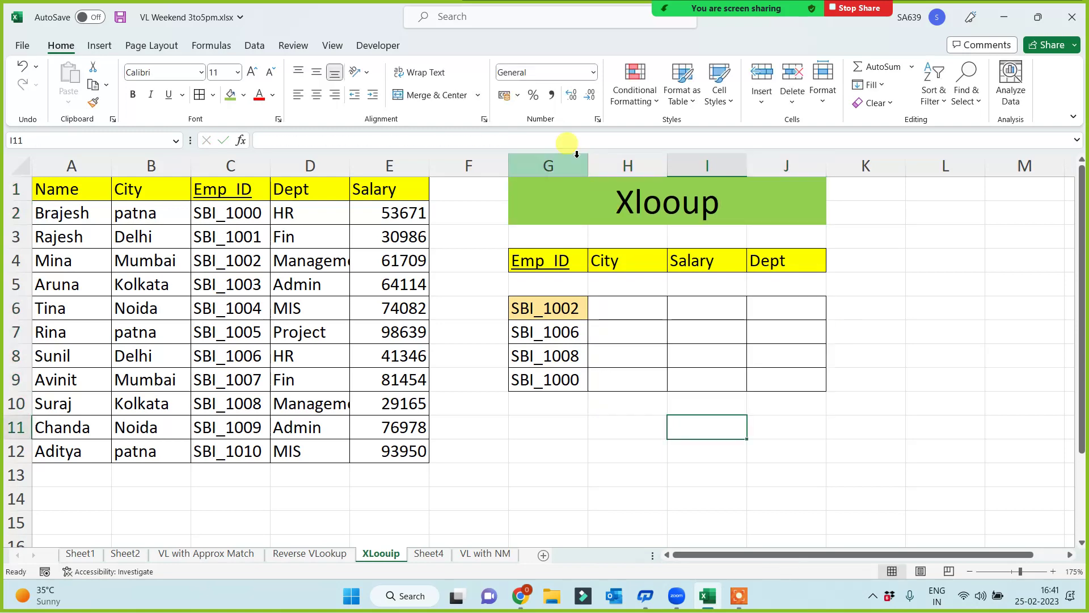
- Widen columns G, H and I of the lookup table
left_click_drag(587, 162, 615, 162)
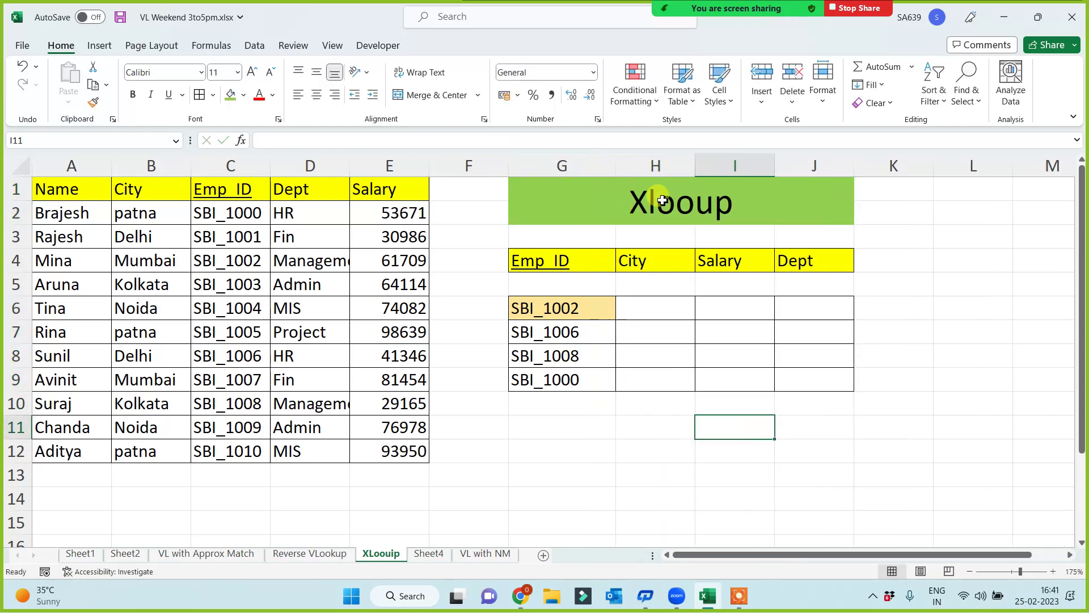
left_click_drag(695, 165, 713, 165)
left_click_drag(793, 164, 815, 164)
left_click(542, 432)
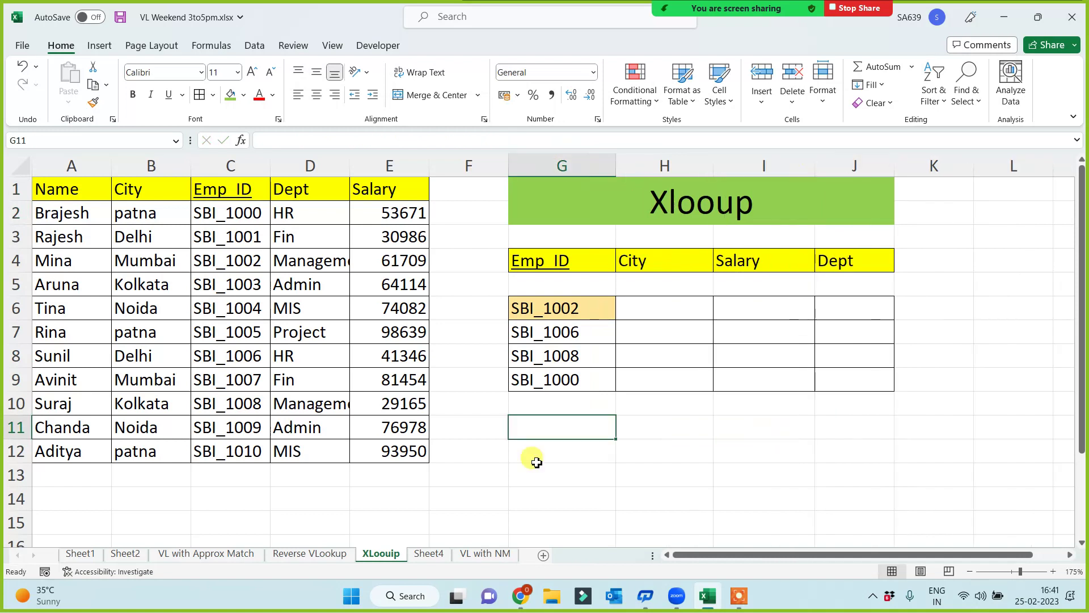
- Remove the stray letter i from the worksheet name so it reads XLooup
double_click(382, 554)
left_click(393, 554)
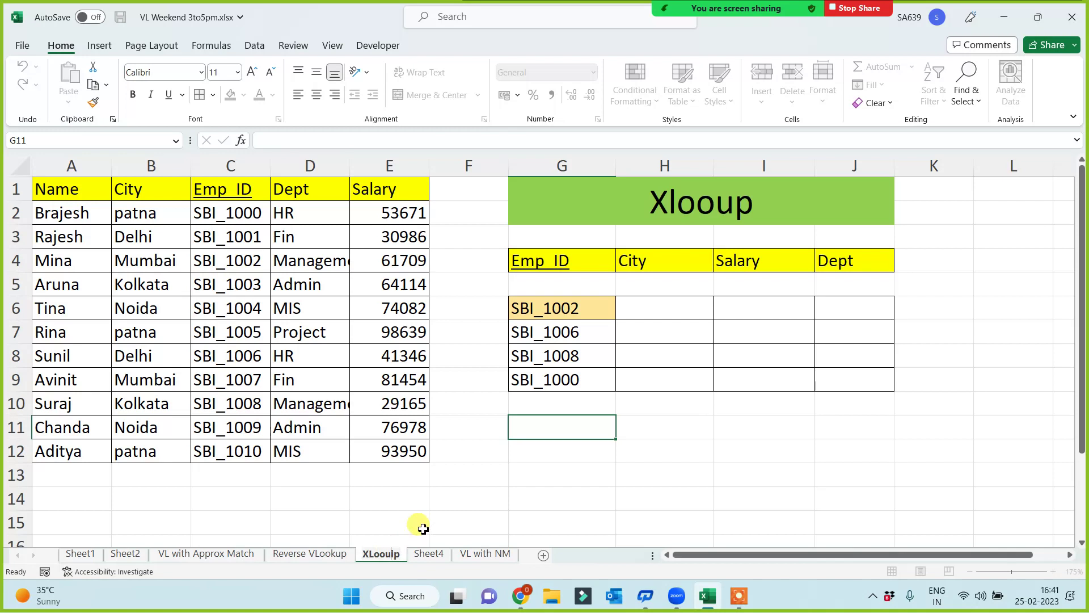
left_click(398, 516)
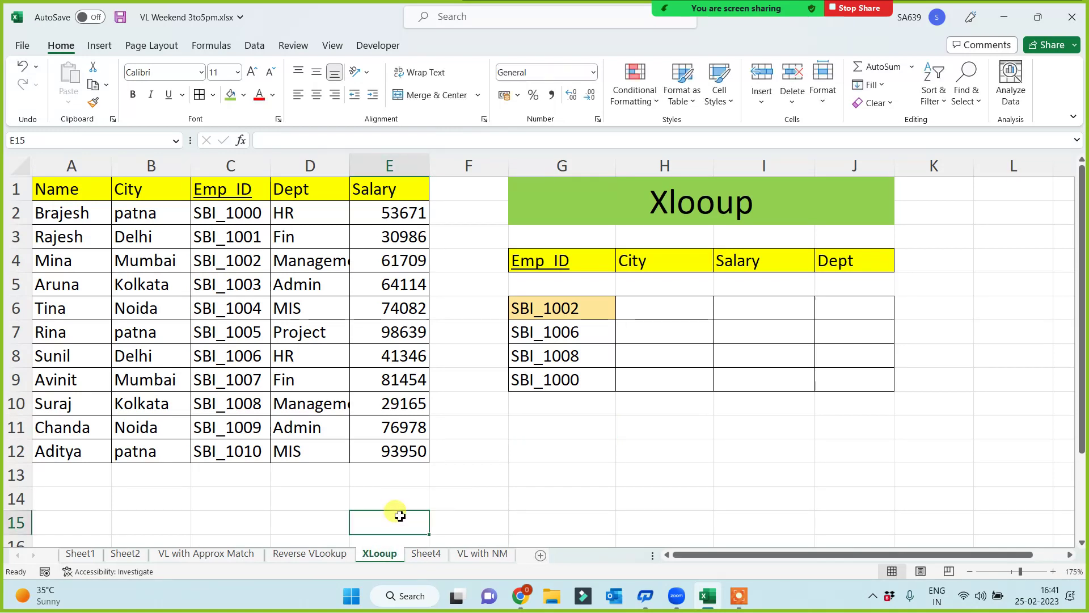
left_click(499, 477)
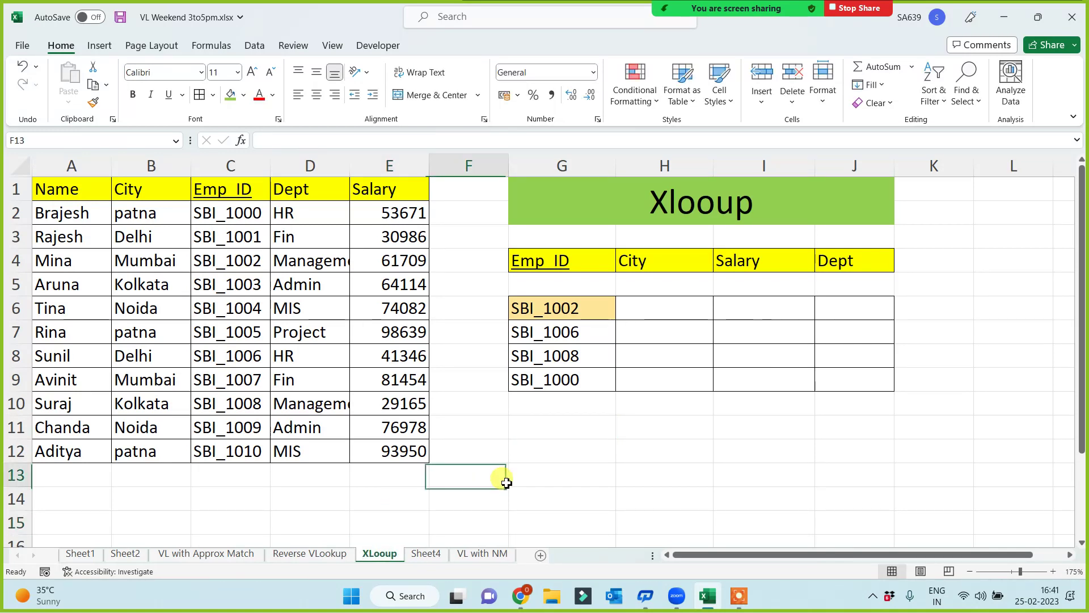
left_click(709, 199)
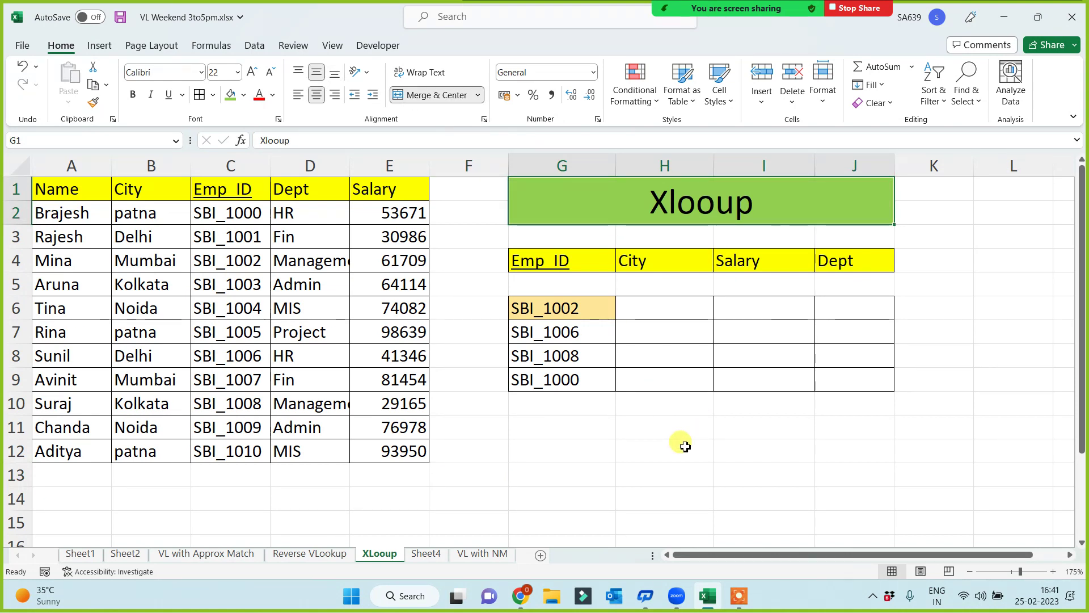
left_click(667, 312)
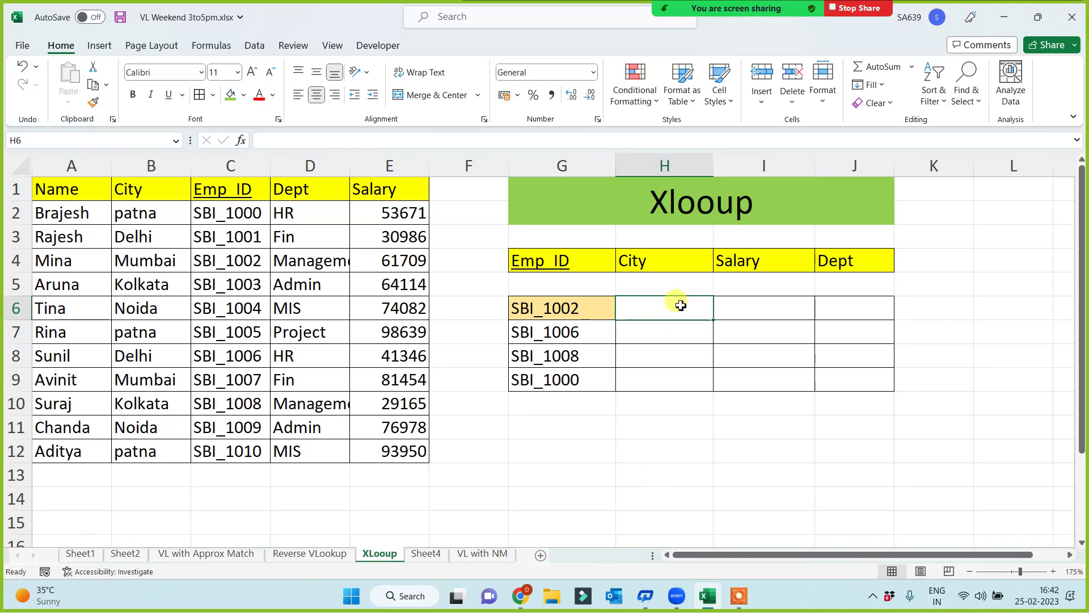
- Correct the merged title text above the lookup table to Xlookup
left_click(721, 205)
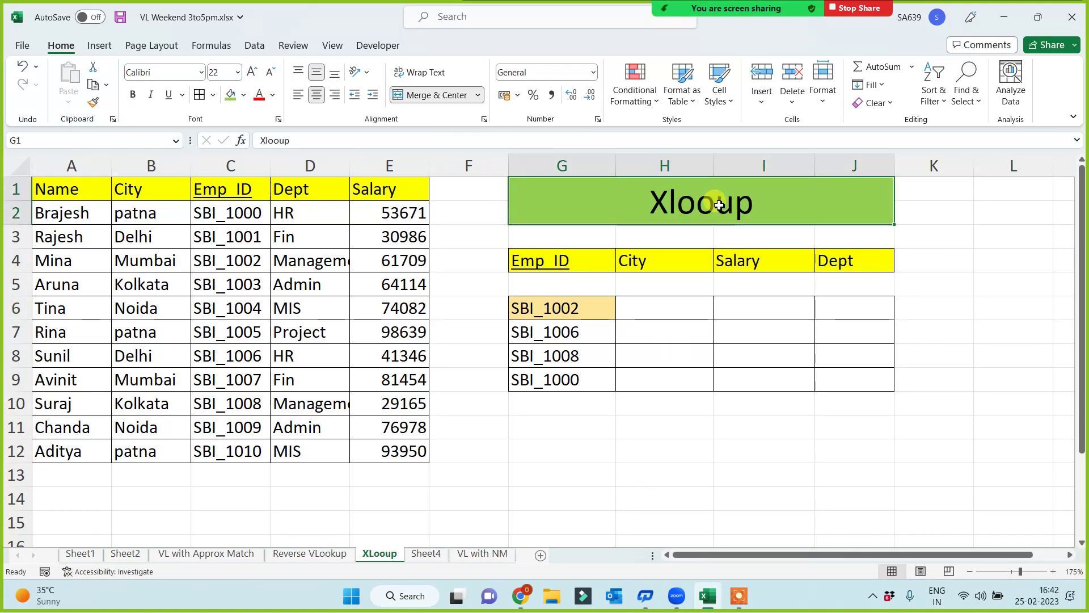
double_click(721, 205)
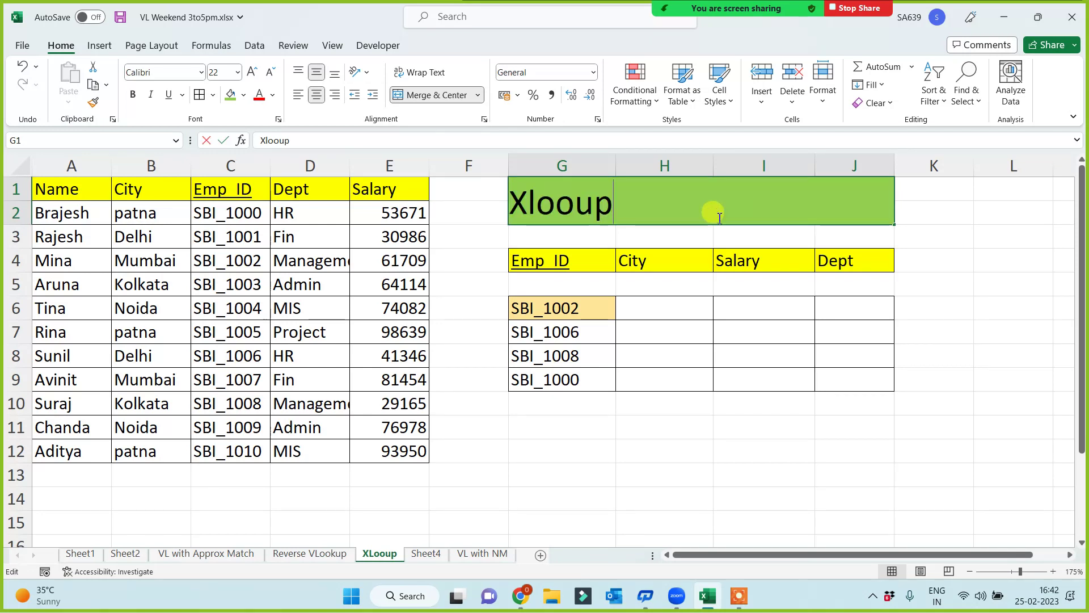
left_click(578, 206)
type("k")
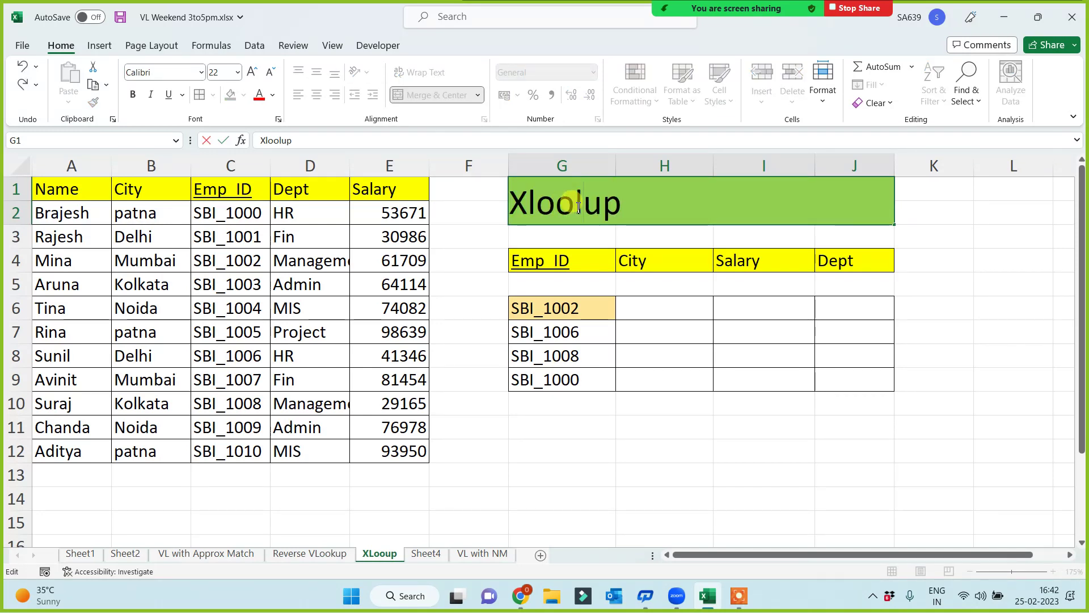
key("BackSpace")
left_click(605, 207)
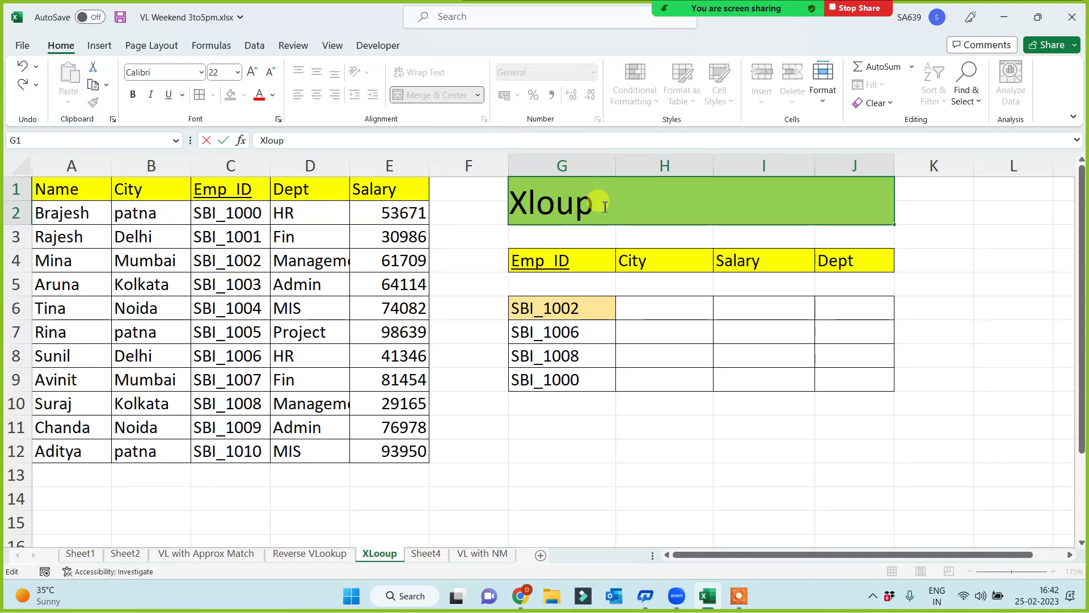
key("BackSpace")
key("BackSpace")
type("o")
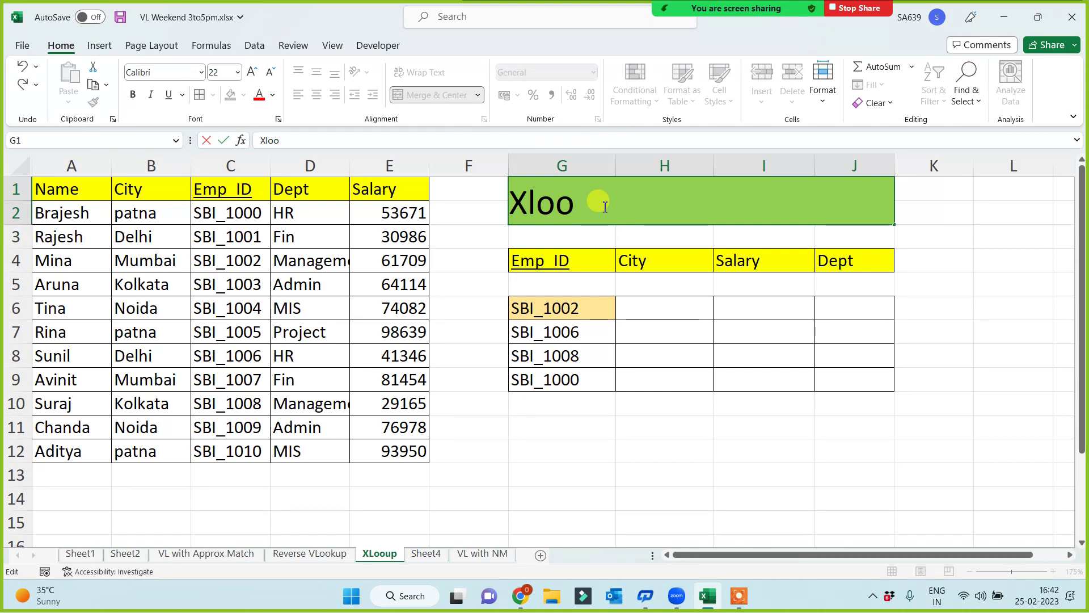
type("kup")
key("Return")
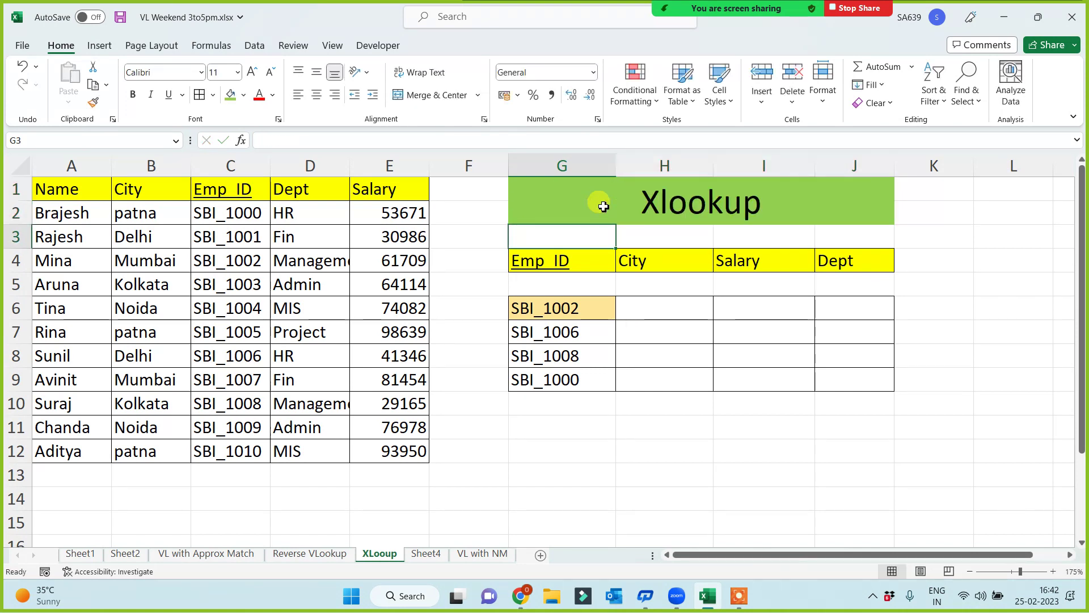
- Make the lookup table's header row G4:J4 bold
left_click(658, 211)
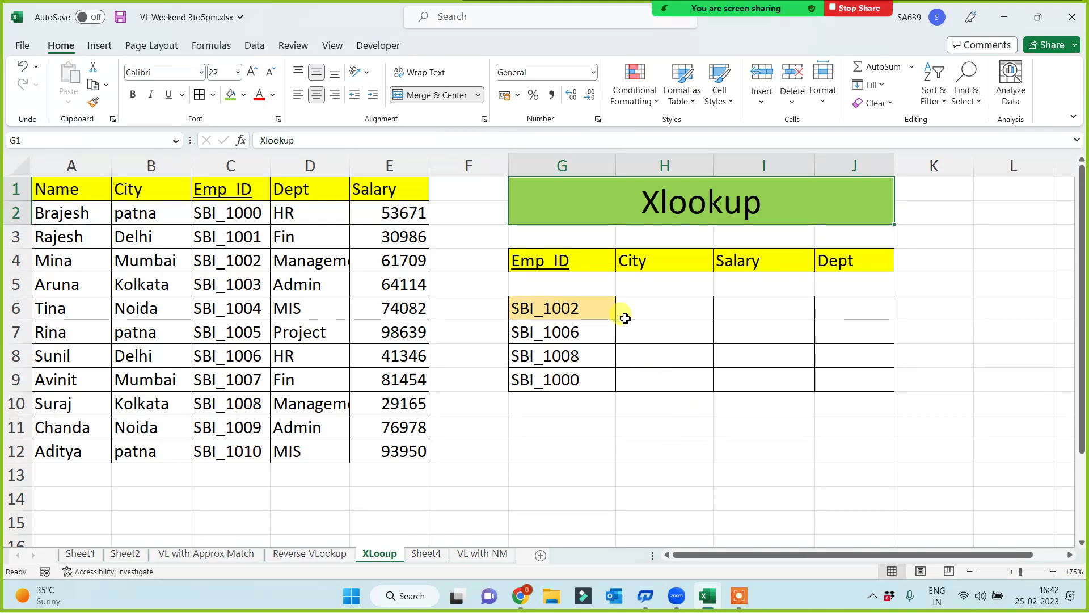
left_click_drag(597, 262, 853, 264)
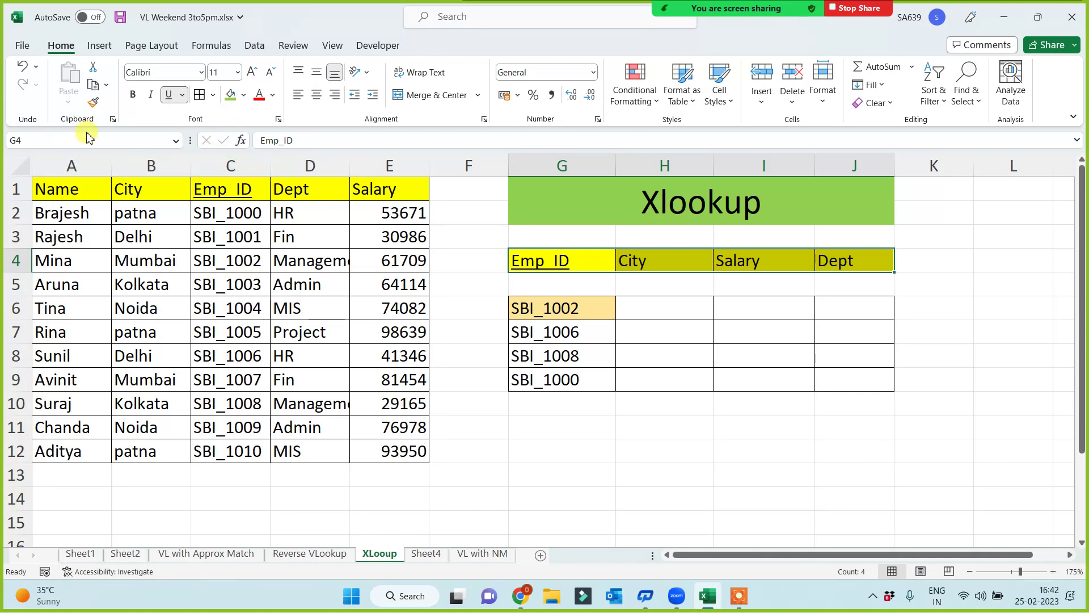
left_click(132, 95)
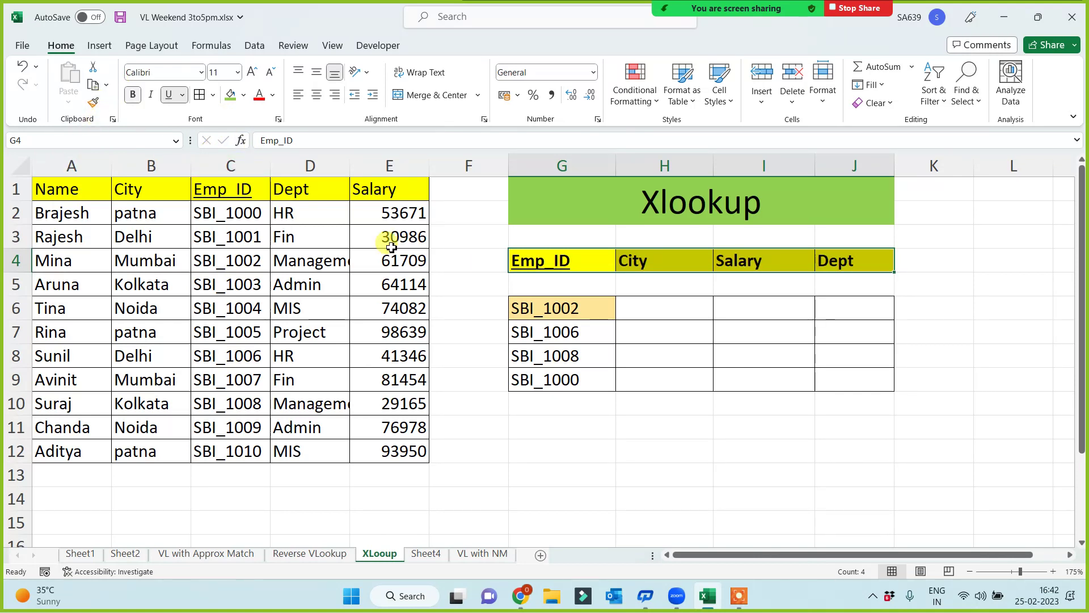
left_click(686, 313)
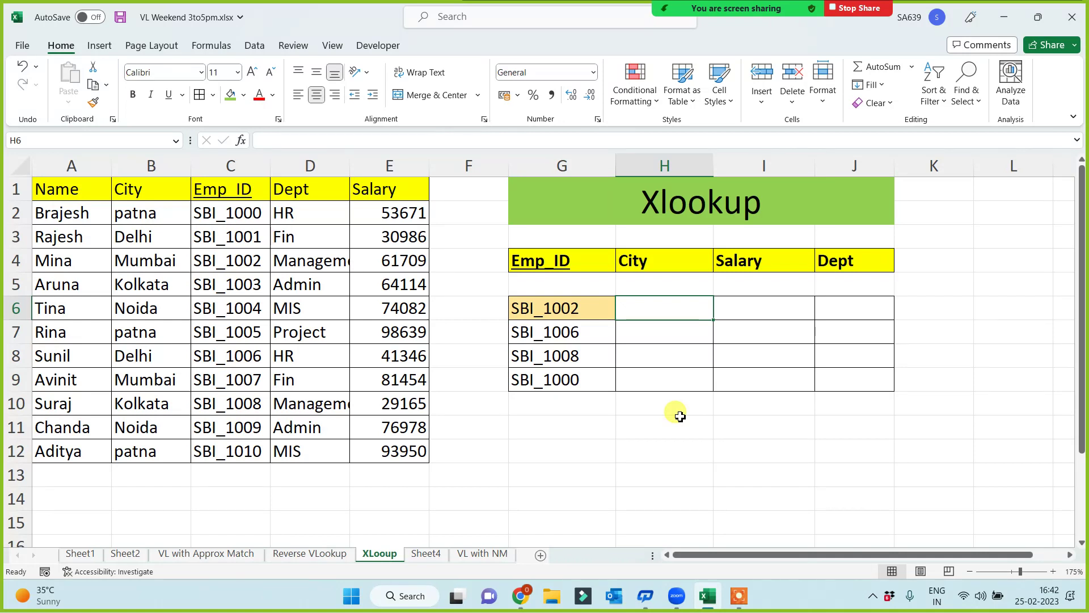
type("=vl")
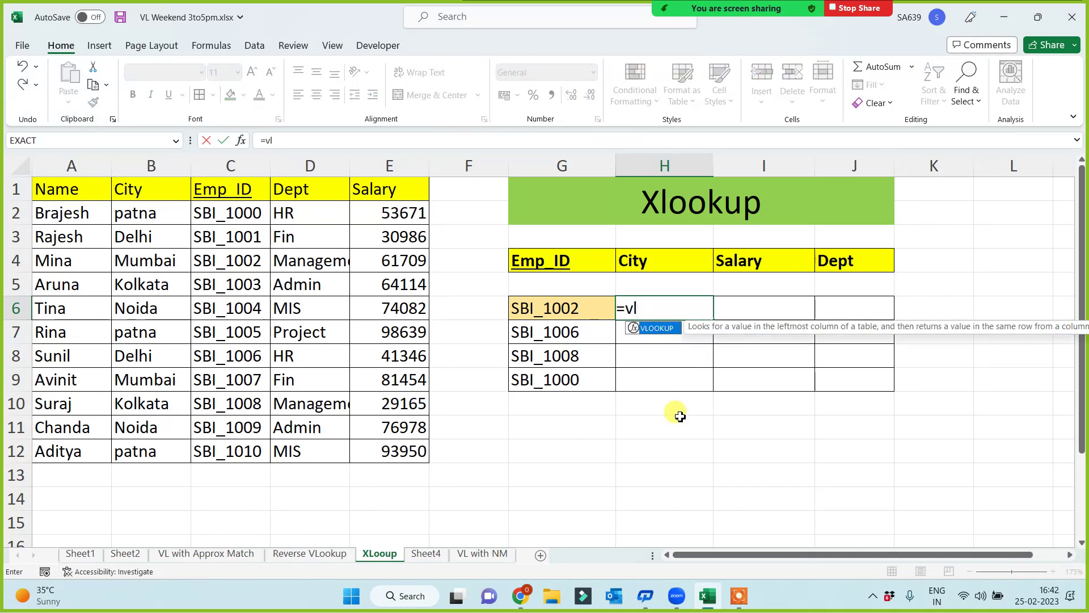
key("Tab")
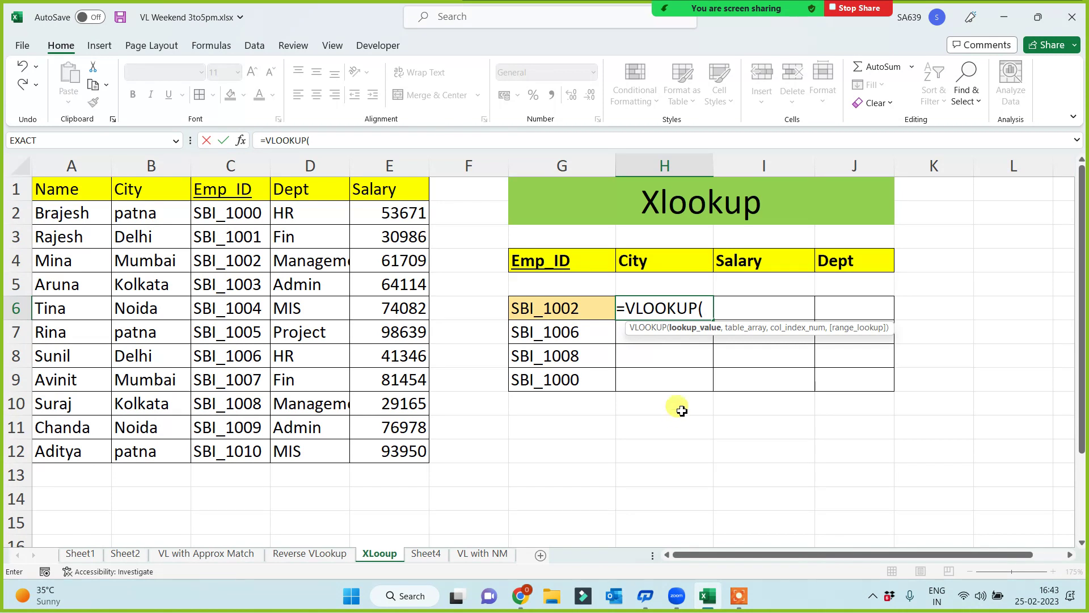
left_click(559, 308)
type(",")
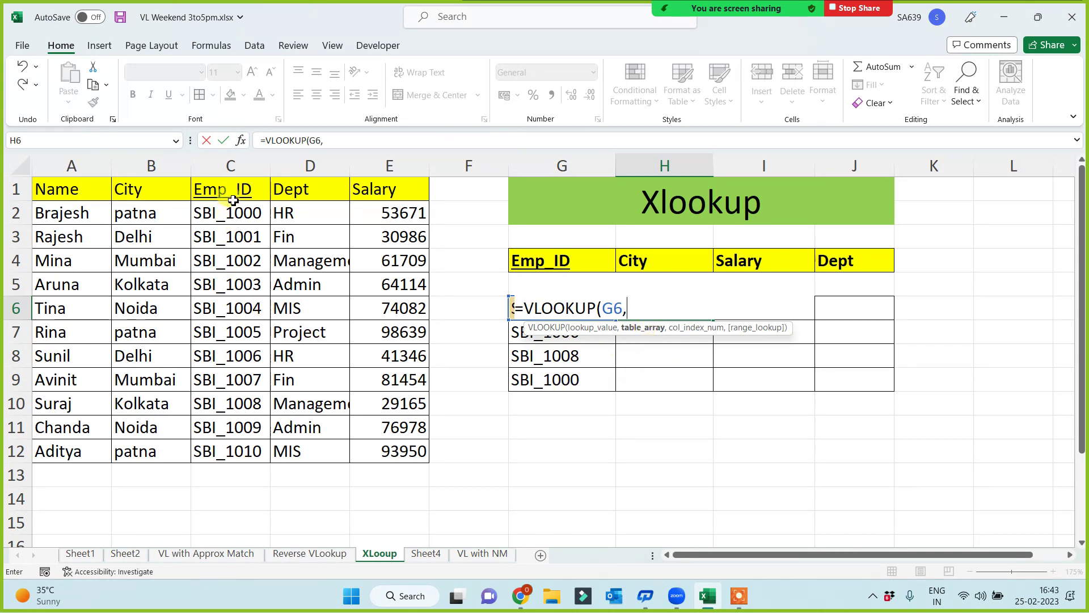
key("BackSpace")
key("BackSpace")
key("BackSpace")
key("BackSpace")
key("BackSpace")
key("BackSpace")
key("BackSpace")
key("BackSpace")
key("BackSpace")
key("BackSpace")
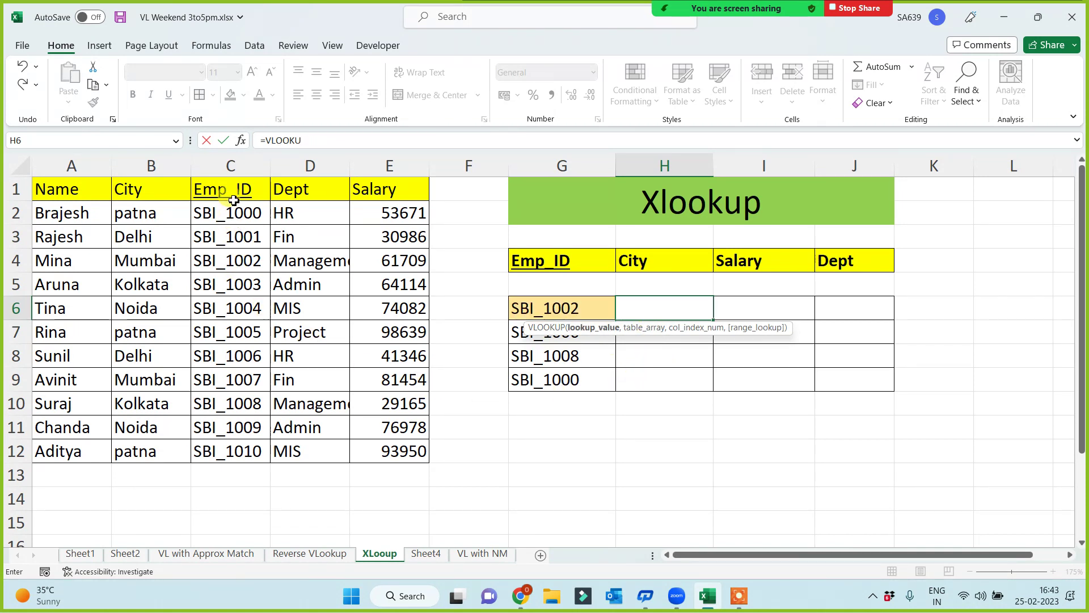
key("BackSpace")
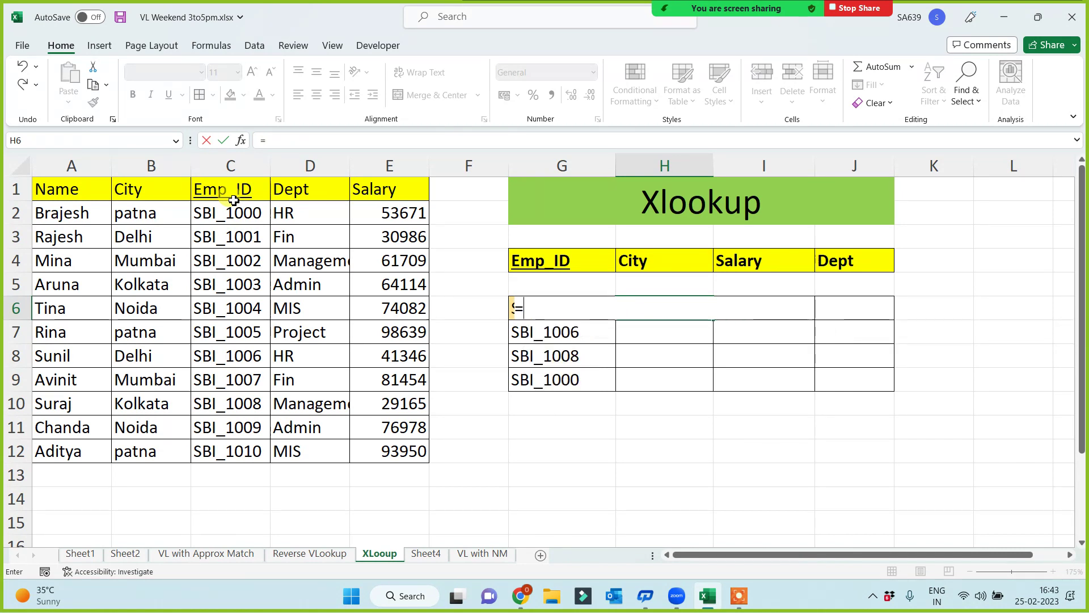
key("Escape")
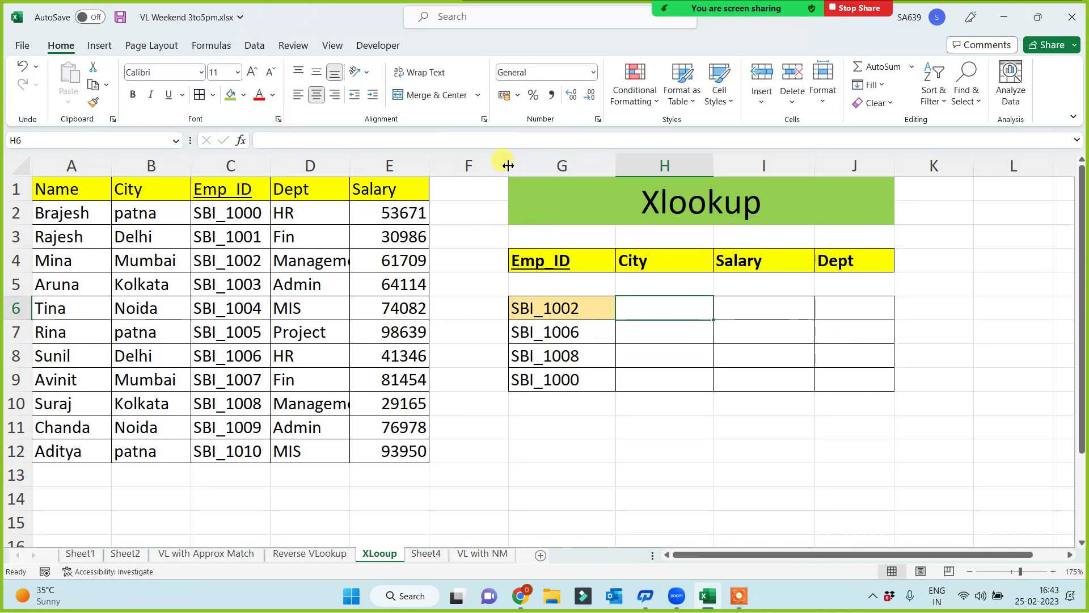
- Narrow column F and widen column G to make room beside the City lookup cell
left_click_drag(508, 165, 475, 165)
left_click_drag(584, 166, 673, 166)
- Enter =XLOOKUP(G6,$C$1:$C$12,$B$1:$B$12) in H6 to return the city for the first Emp_ID
type("=")
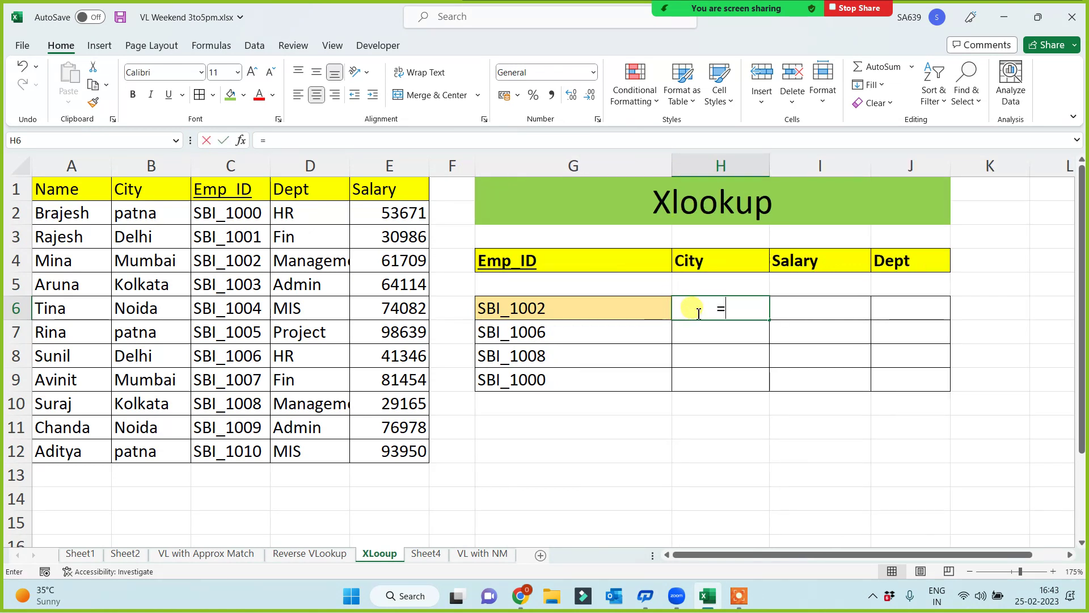
type("xl")
key("Tab")
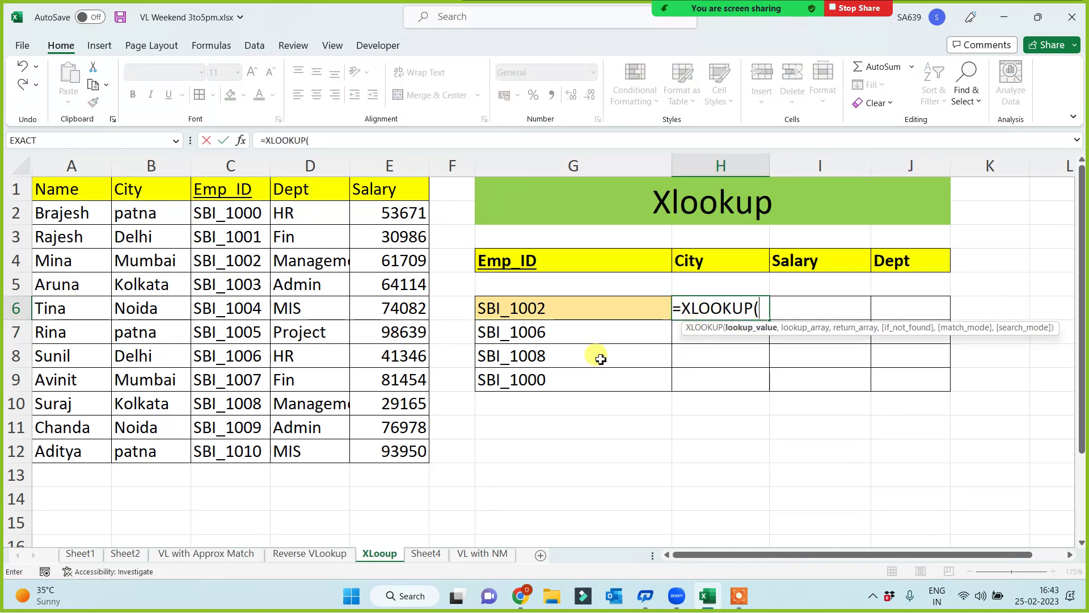
left_click(561, 308)
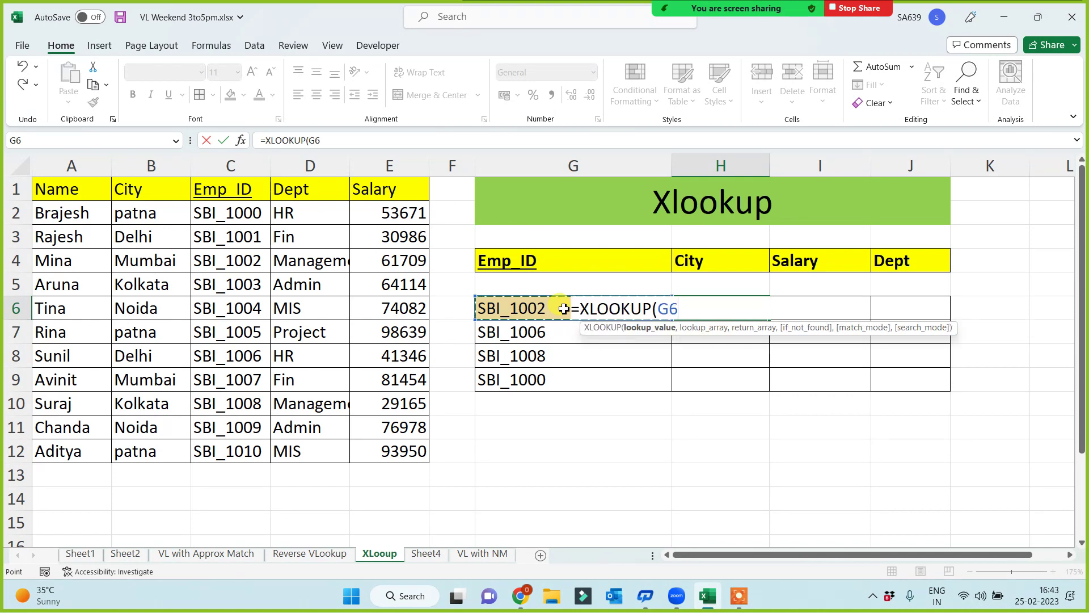
type(",")
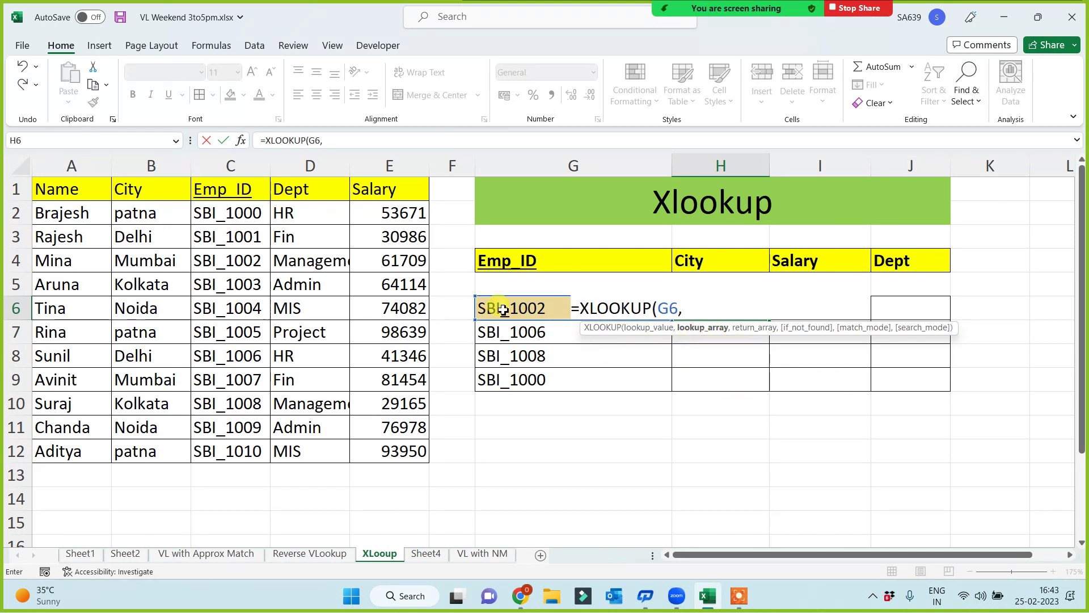
left_click_drag(247, 193, 239, 451)
key("F4")
type(",")
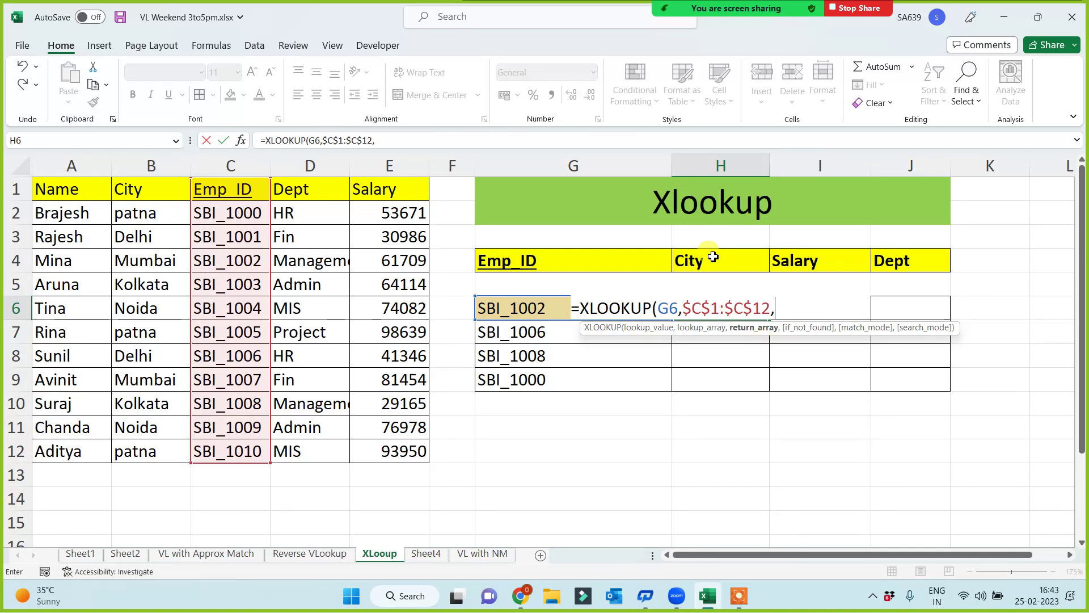
left_click_drag(136, 189, 134, 455)
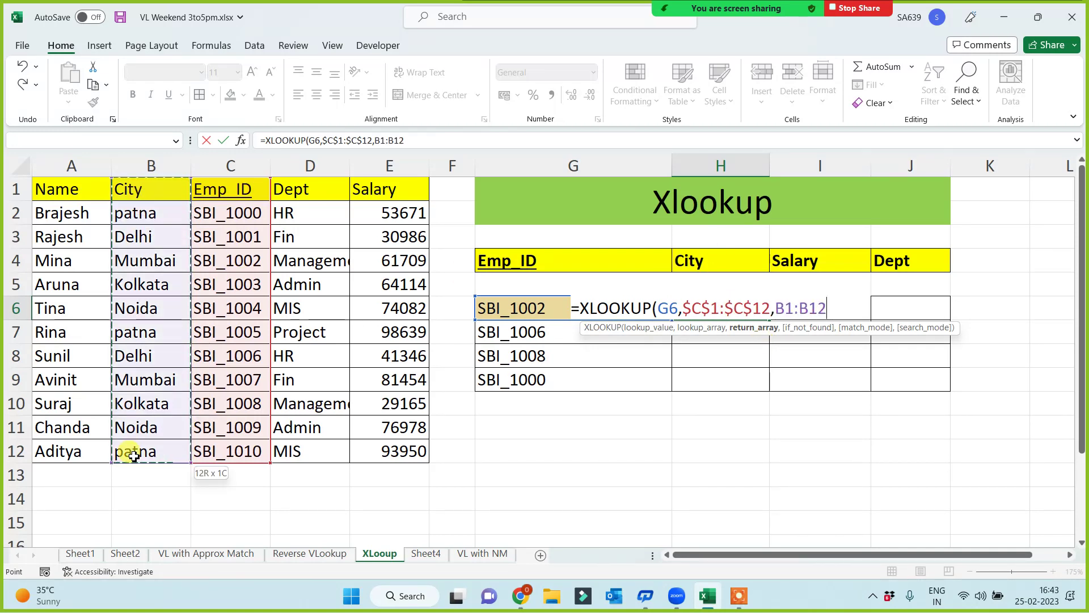
key("F4")
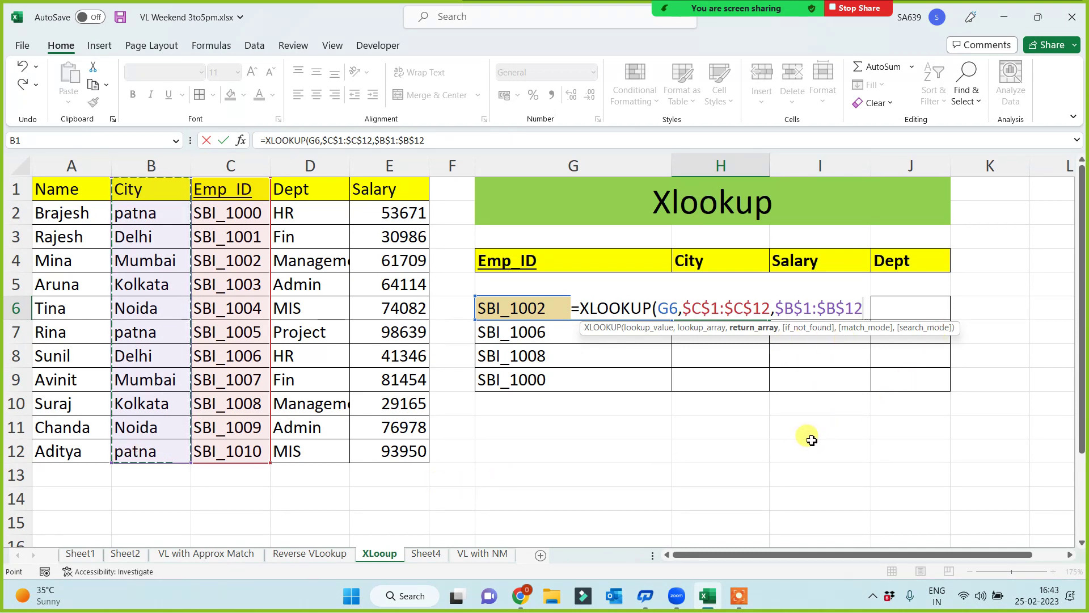
type(")")
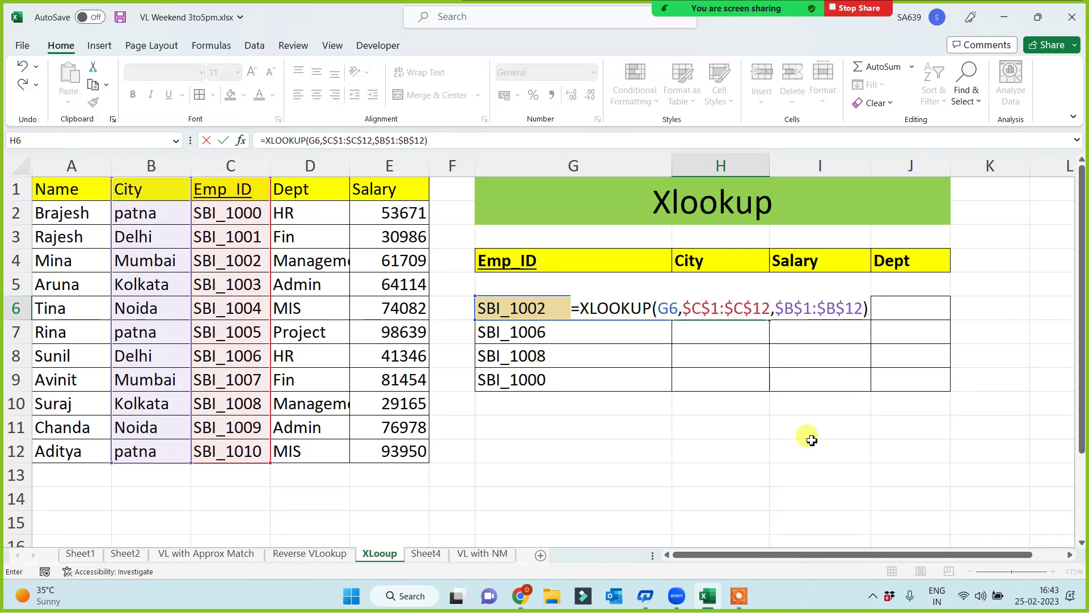
key("Return")
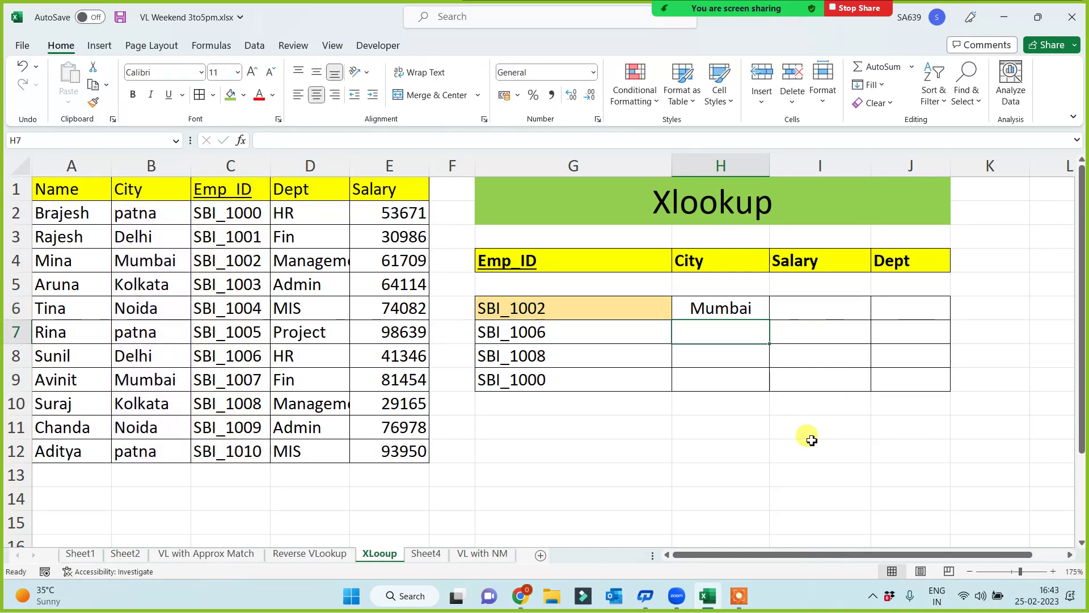
- Fill the City XLOOKUP formula from H6 down to H9
left_click(731, 307)
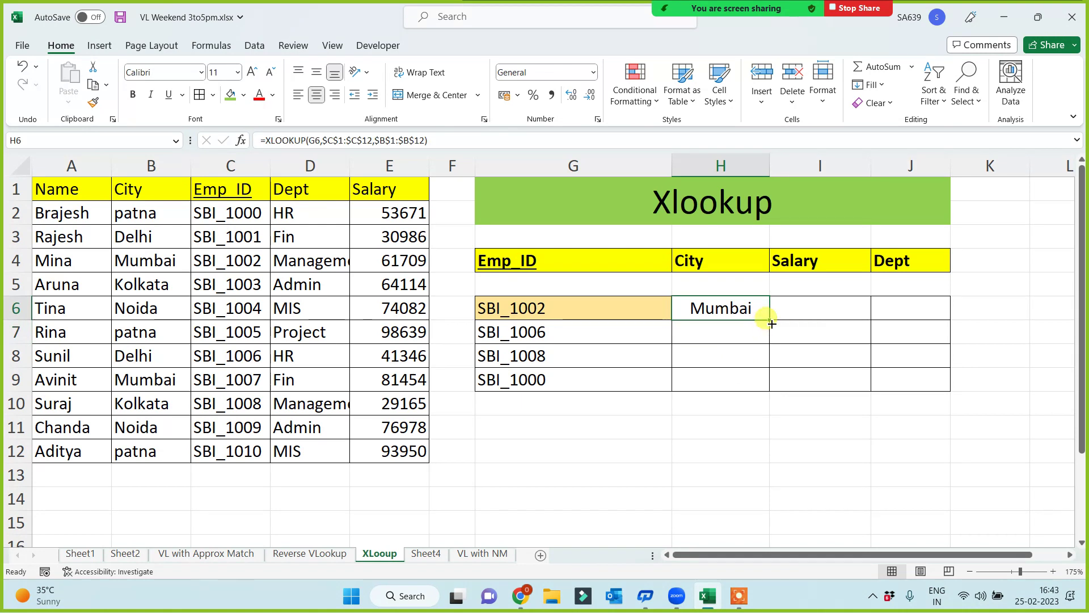
left_click_drag(769, 320, 768, 387)
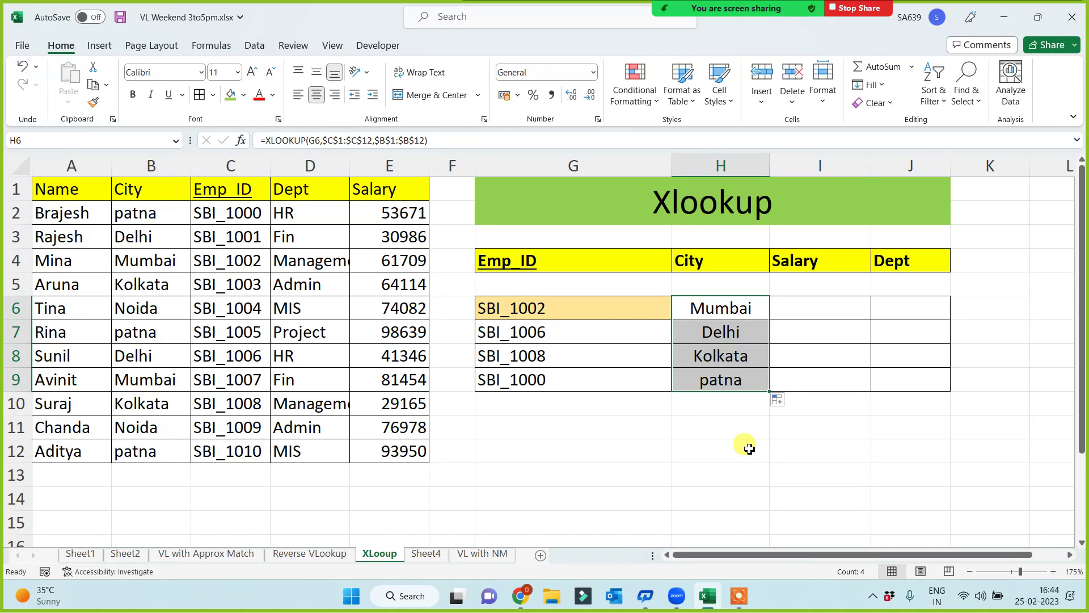
left_click(667, 187)
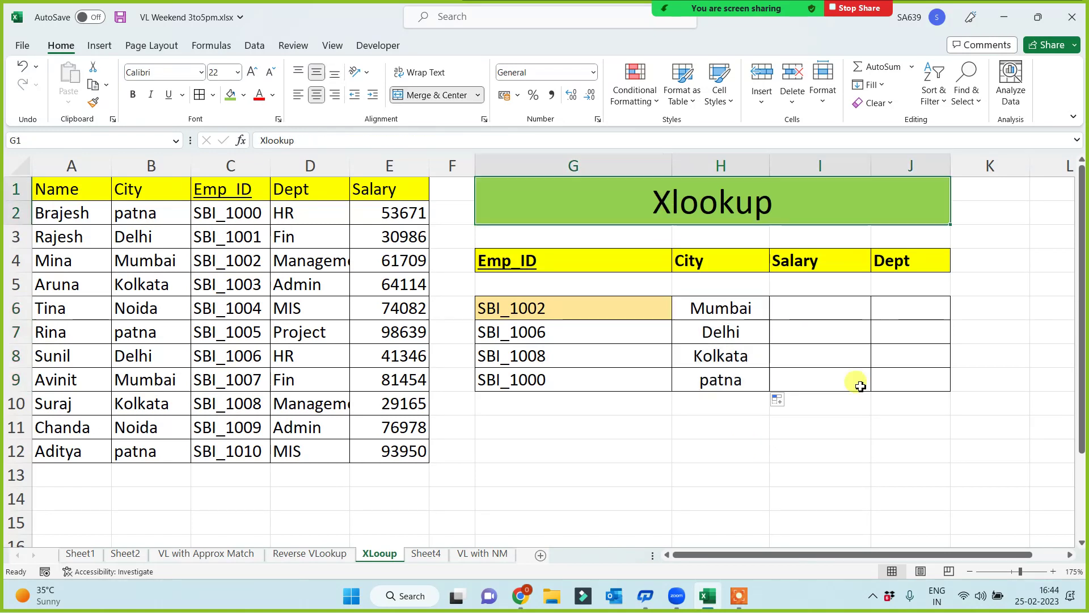
- Enter =XLOOKUP(G6,$C$1:$C$12,$E$1:$E$12) in I6 to return the salary for the first Emp_ID
left_click(841, 310)
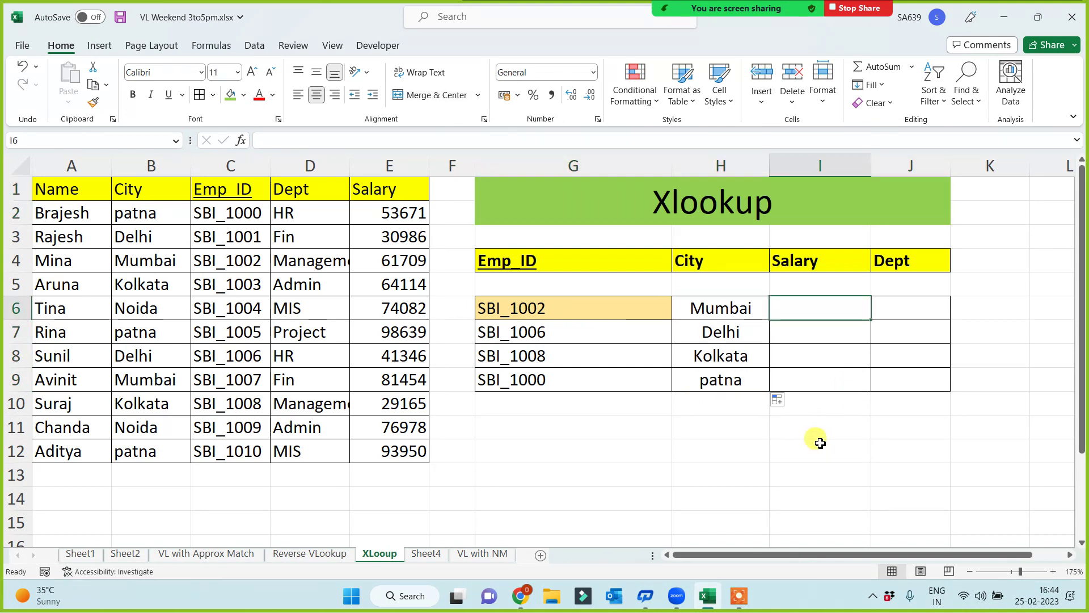
type("=")
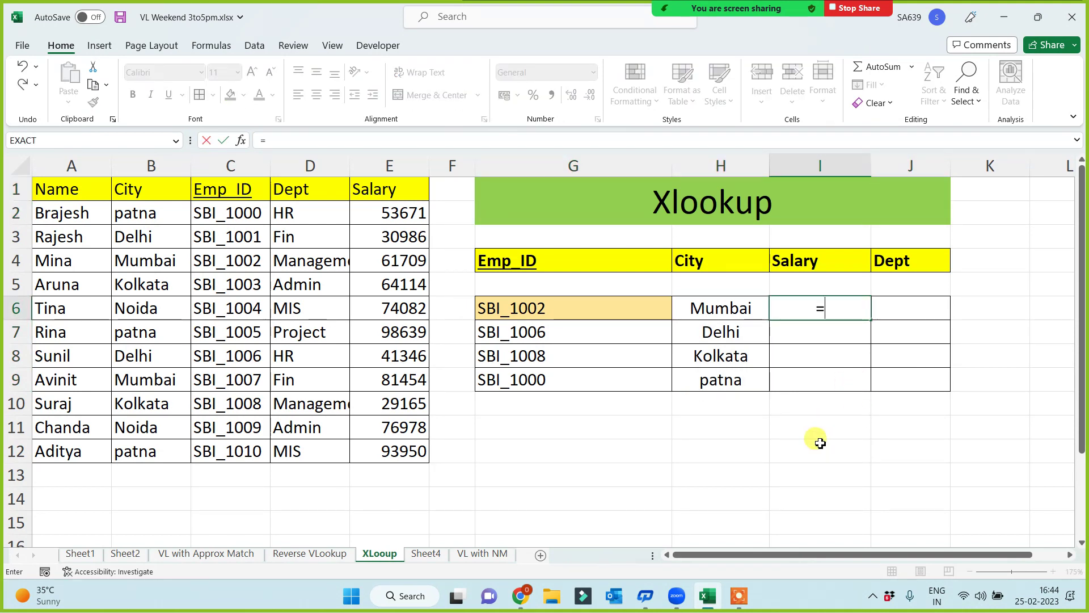
type("xl")
key("Tab")
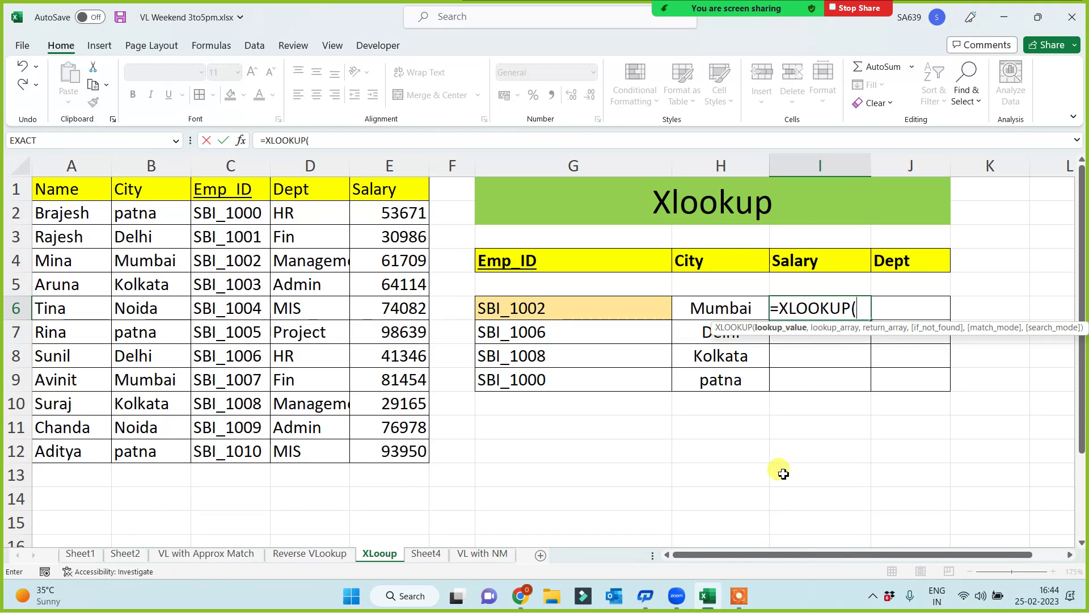
left_click(532, 310)
type(",")
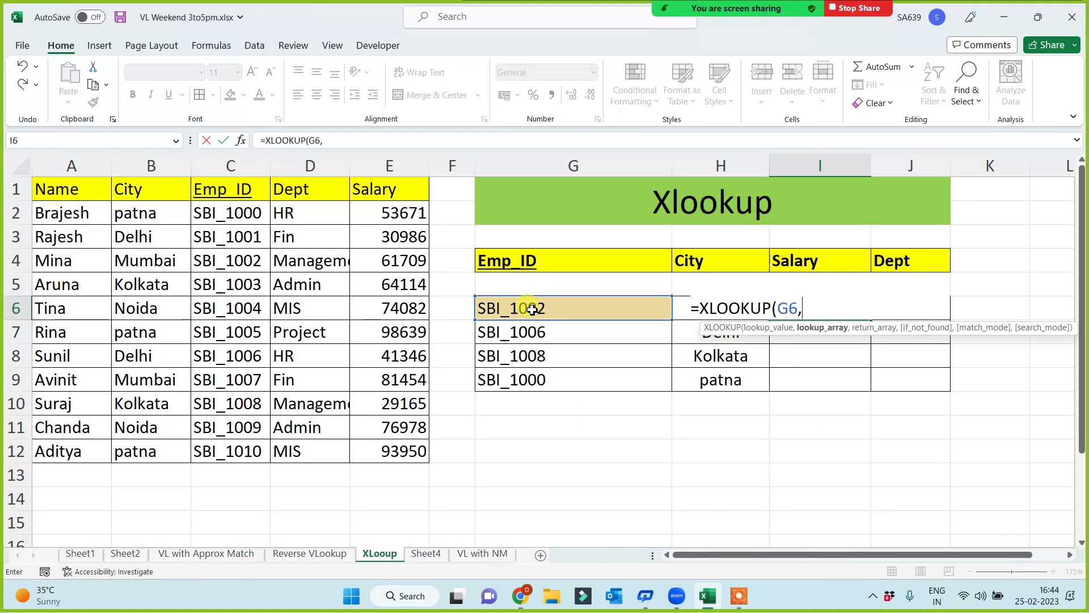
left_click_drag(239, 200, 226, 452)
key("F4")
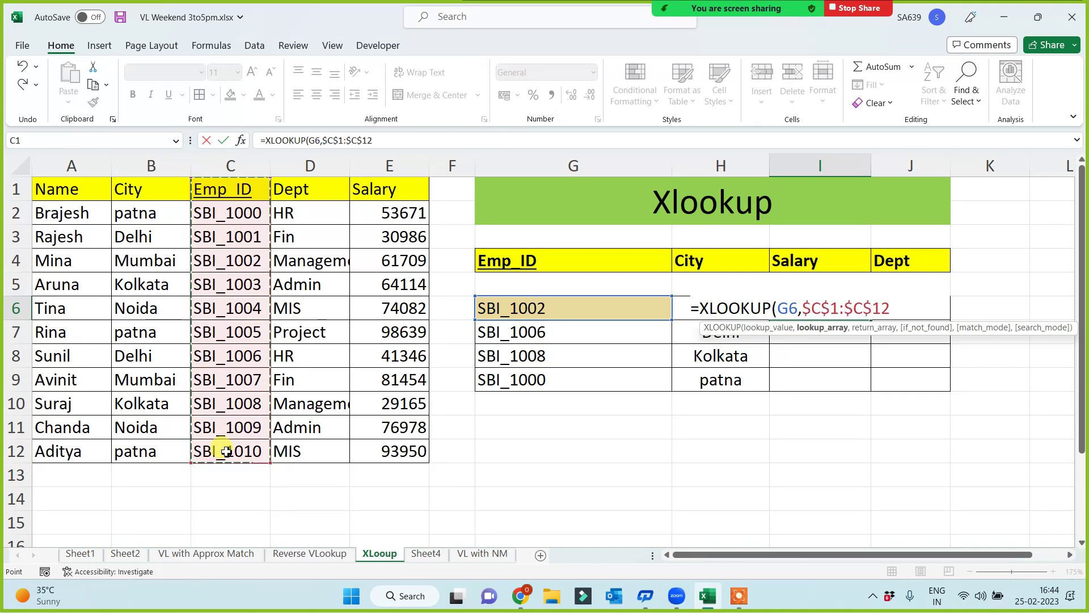
type(",")
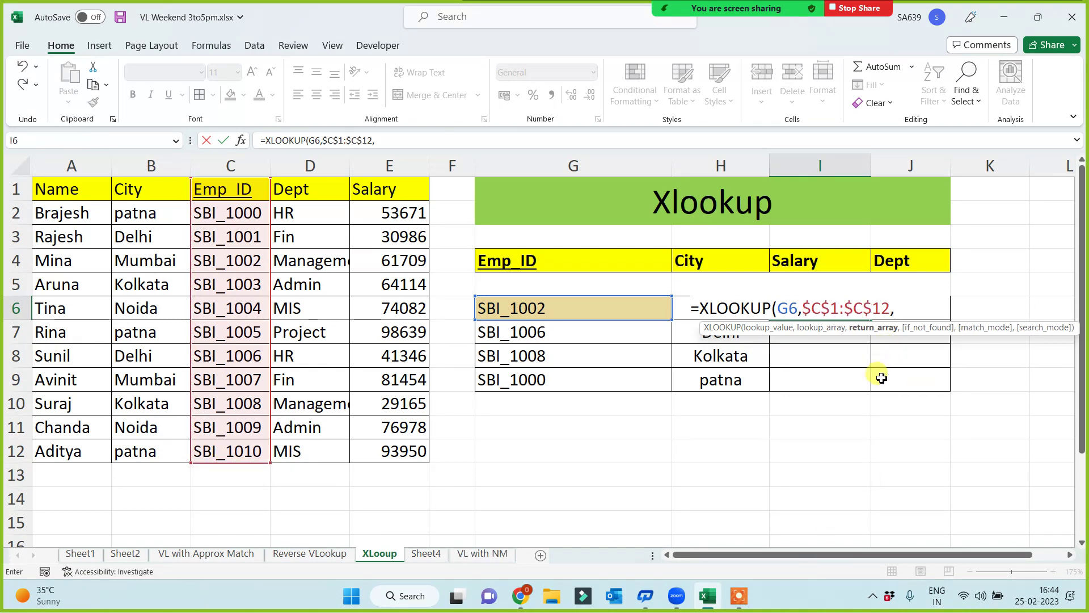
left_click_drag(372, 190, 373, 452)
key("F4")
type(")")
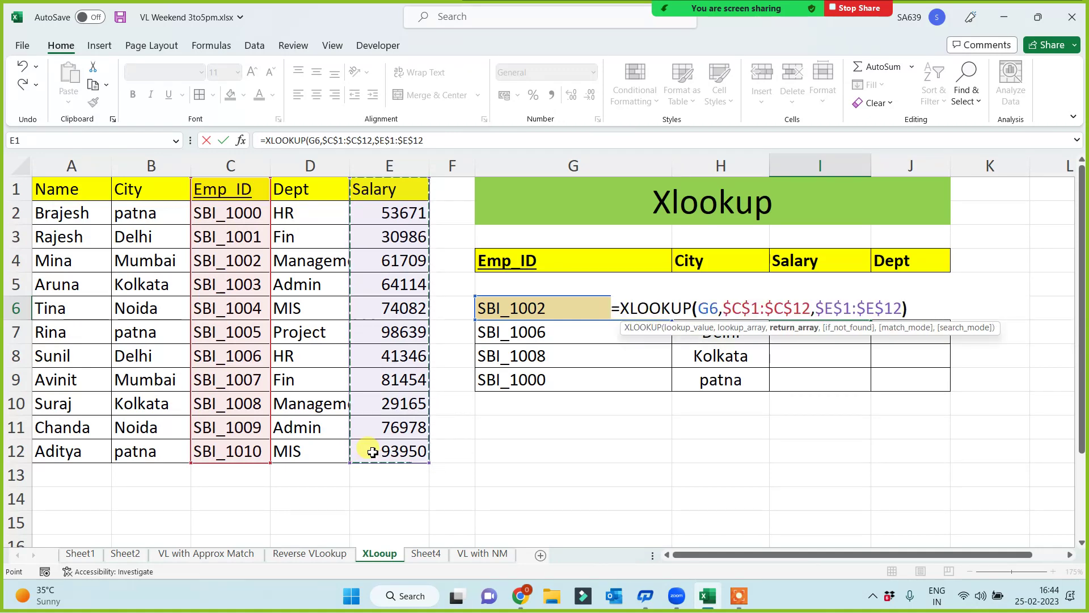
key("Return")
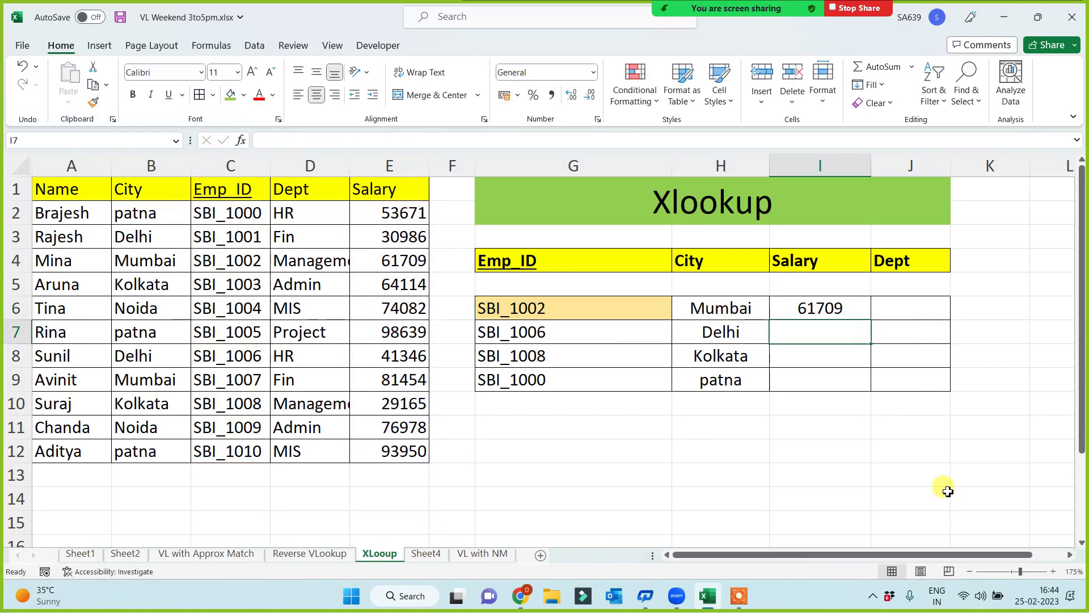
- Fill the Salary XLOOKUP formula from I6 down to I9
left_click(817, 307)
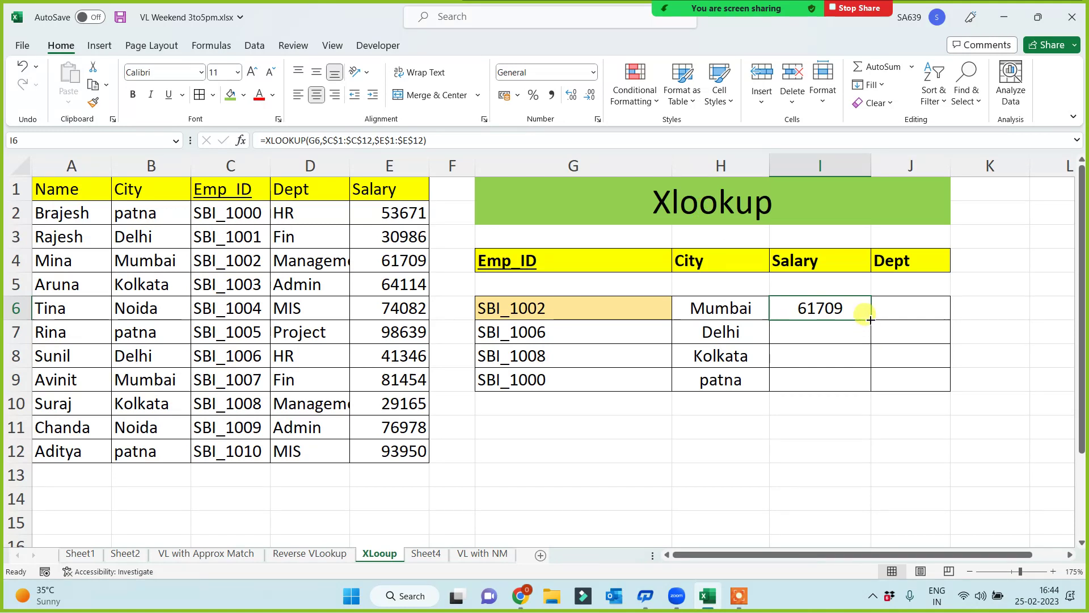
left_click_drag(871, 319, 862, 391)
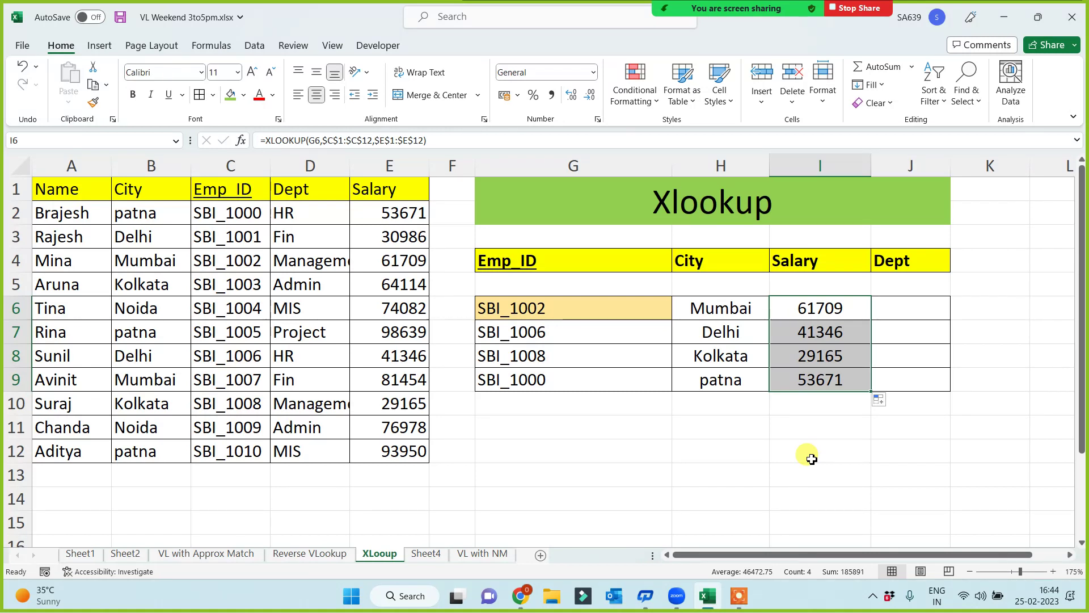
- Start an XLOOKUP formula in the Dept cell J6 with G6 as the lookup value
left_click(914, 316)
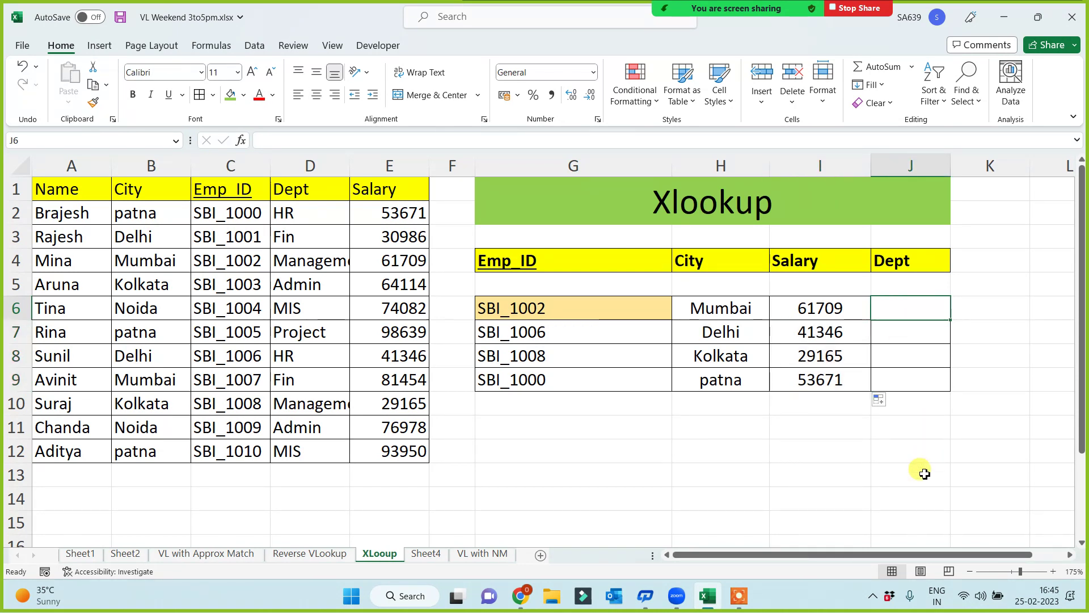
type("=")
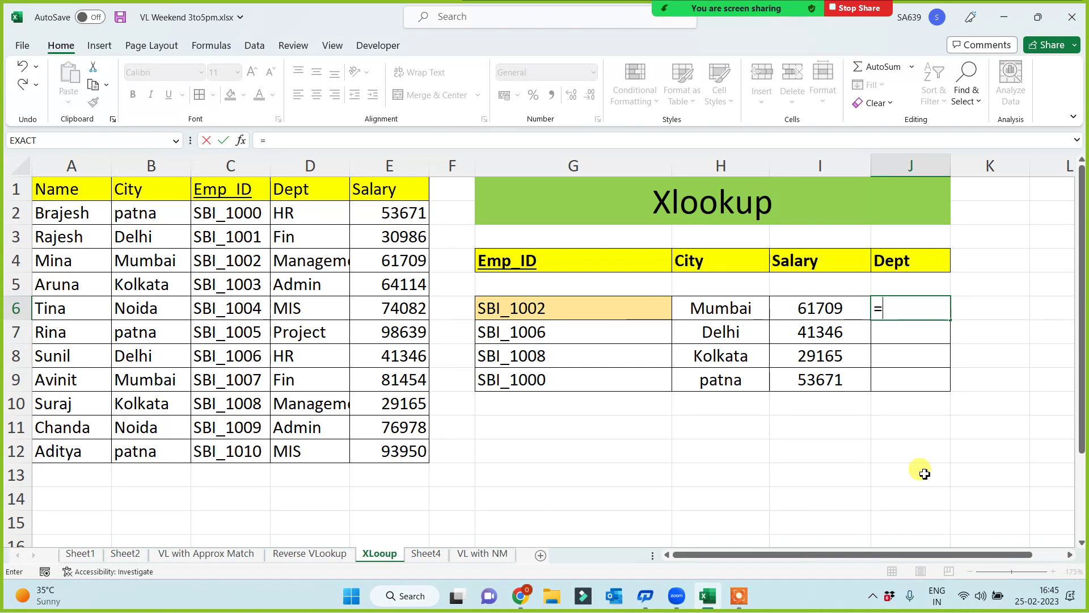
type("xl")
key("Tab")
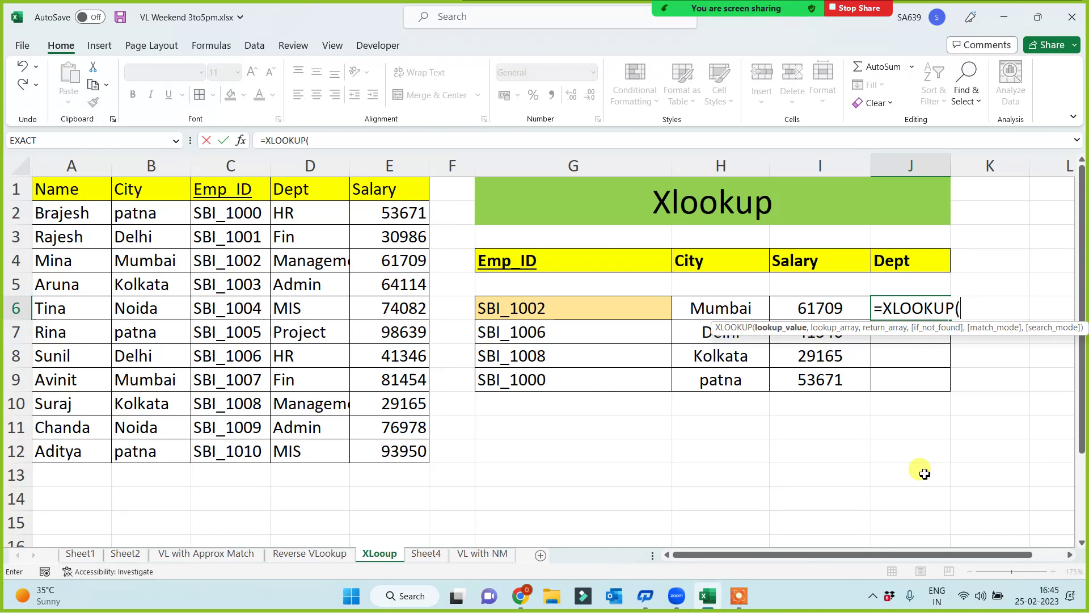
left_click(590, 308)
type(",")
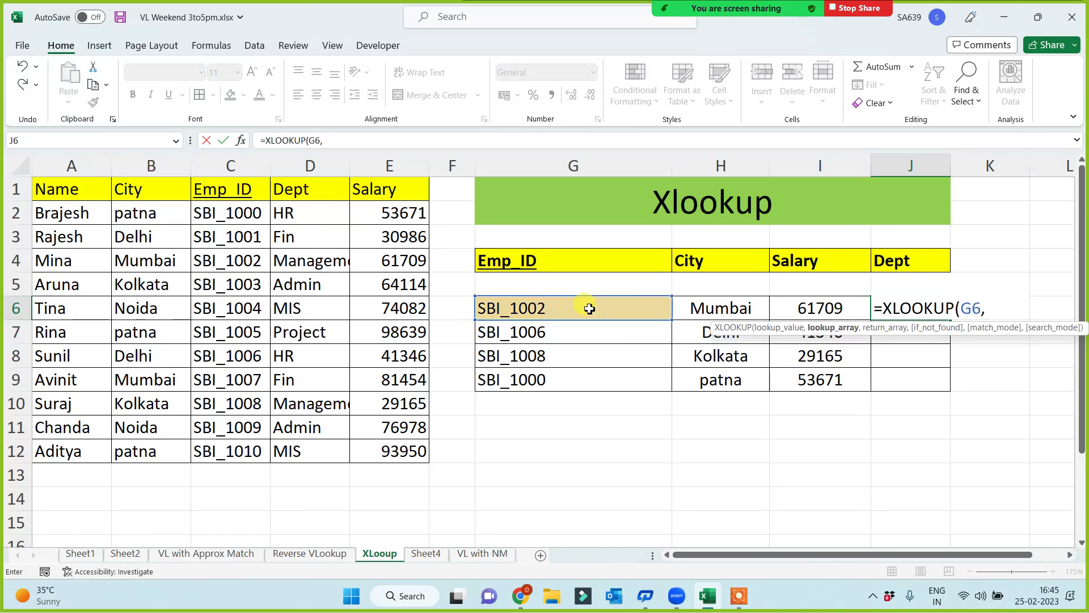
- Complete the Dept XLOOKUP in J6 with lookup array $C$1:$C$12 and return array $D$1:$D$12, and fill it down to J9
left_click_drag(239, 193, 244, 456)
key("F4")
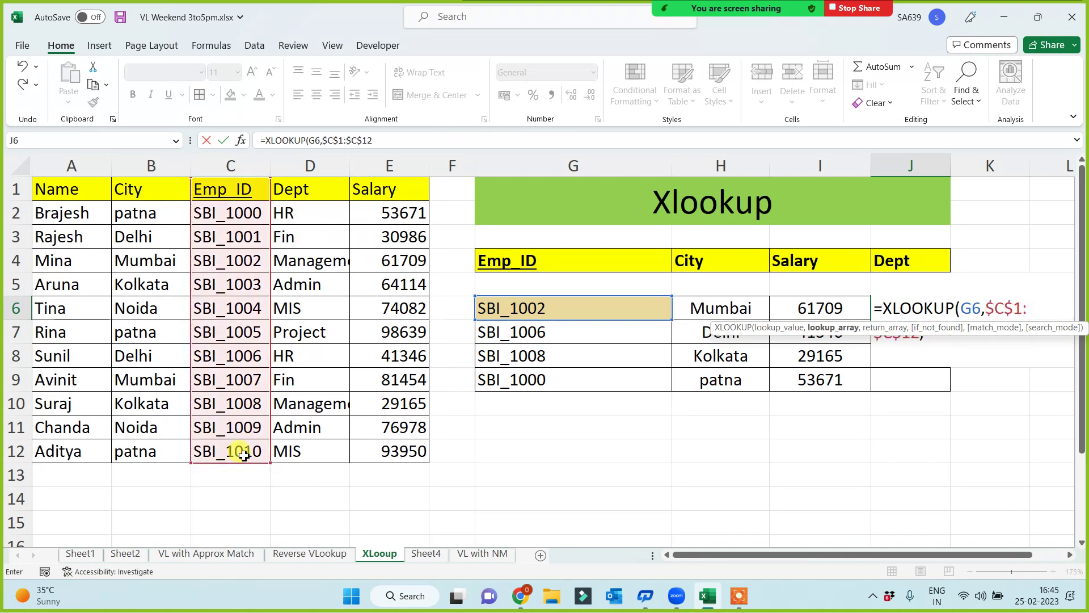
type(",")
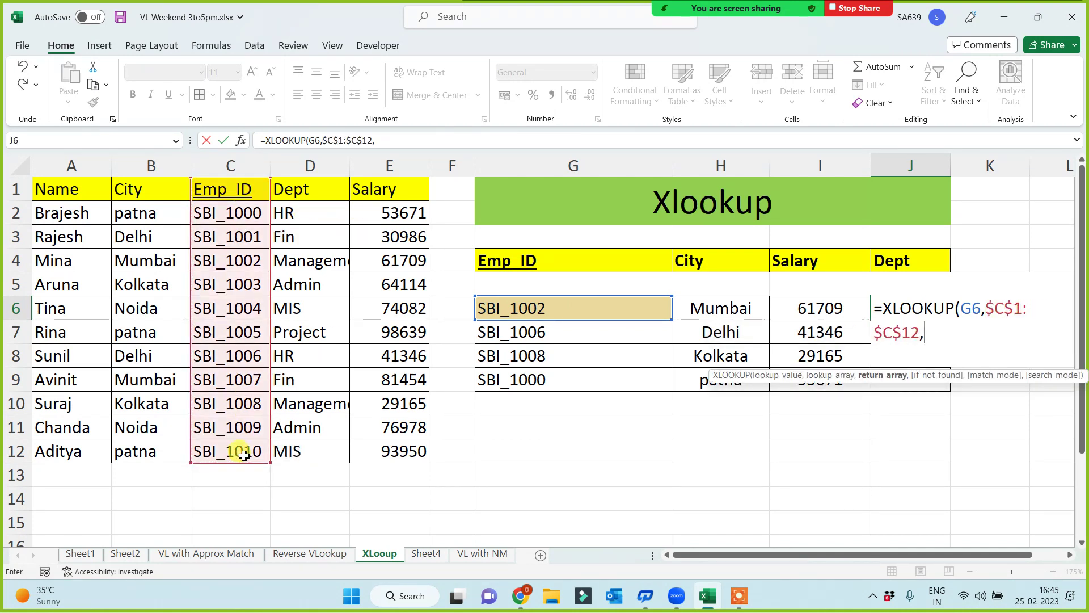
left_click_drag(306, 190, 307, 459)
key("F4")
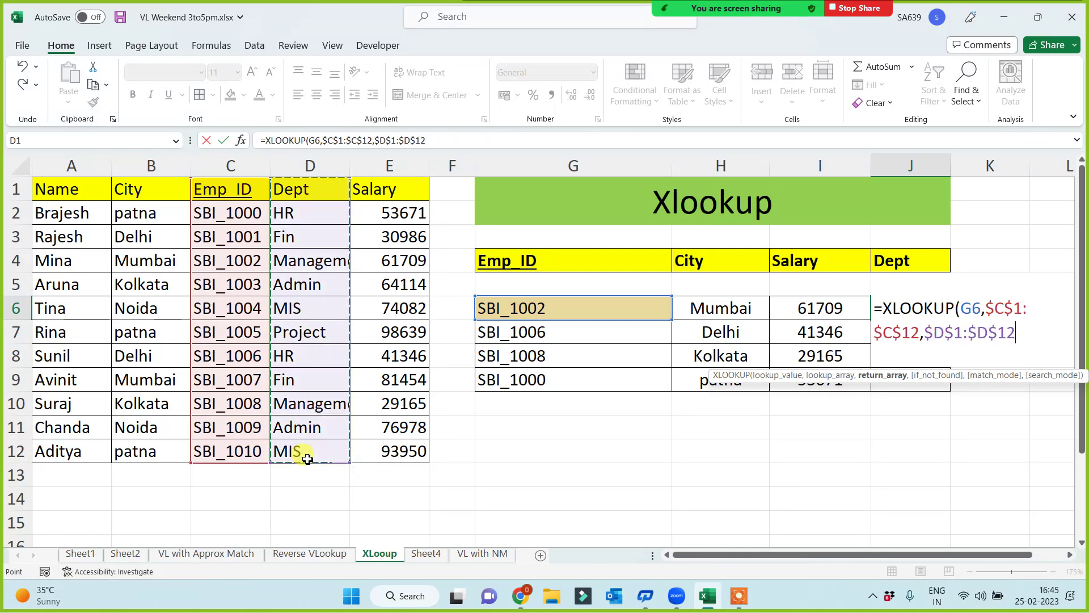
type(")")
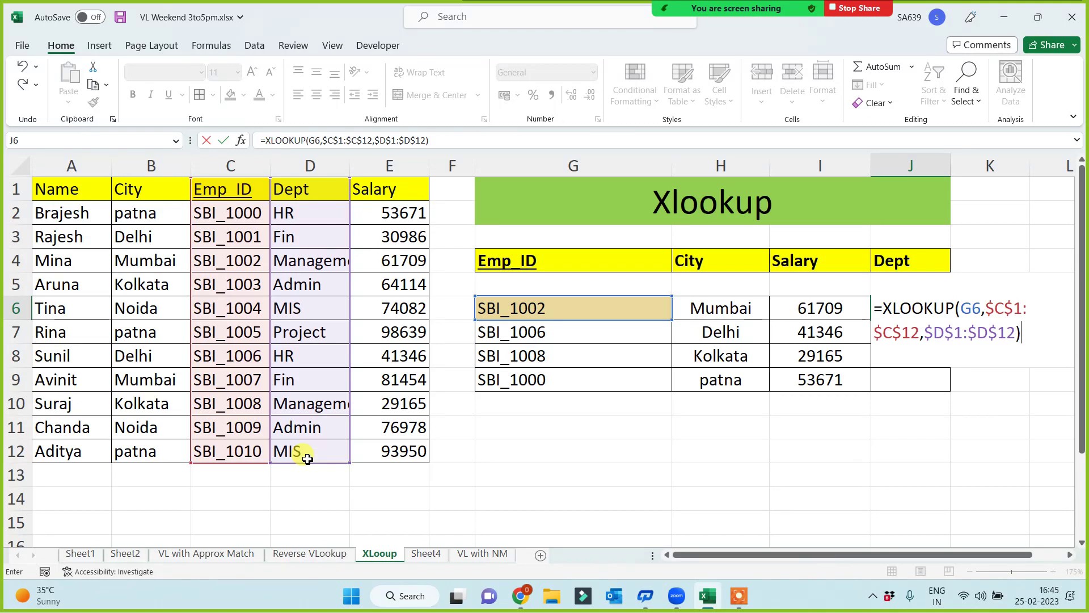
key("Return")
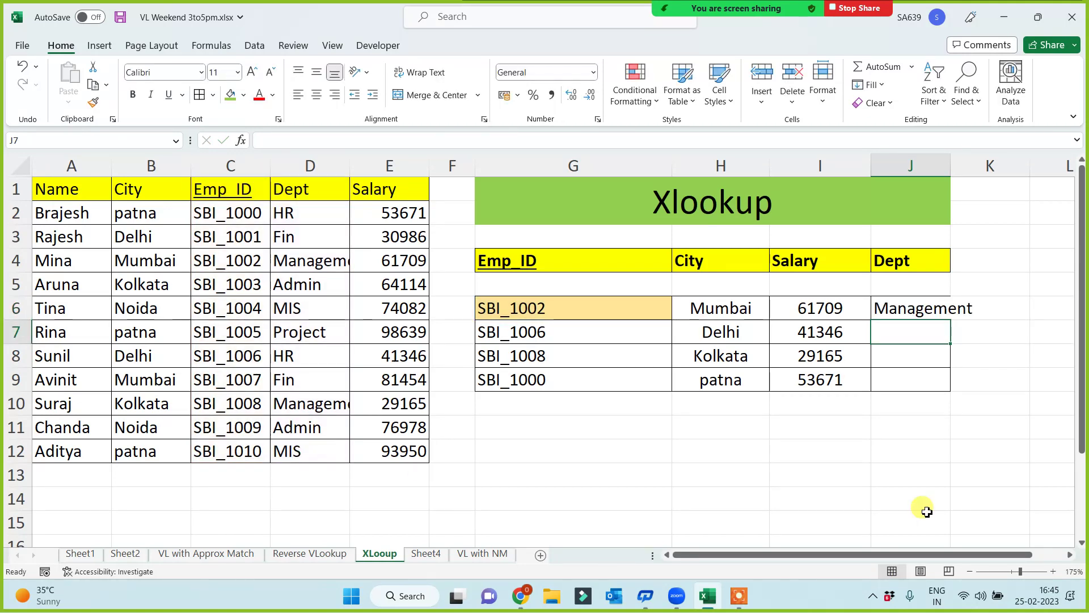
left_click(929, 315)
left_click_drag(951, 320, 941, 388)
- Clear the City results in H6:H9 and start a new XLOOKUP in H6 with G6 as the lookup value
left_click_drag(717, 301, 717, 400)
key("Delete")
left_click(707, 308)
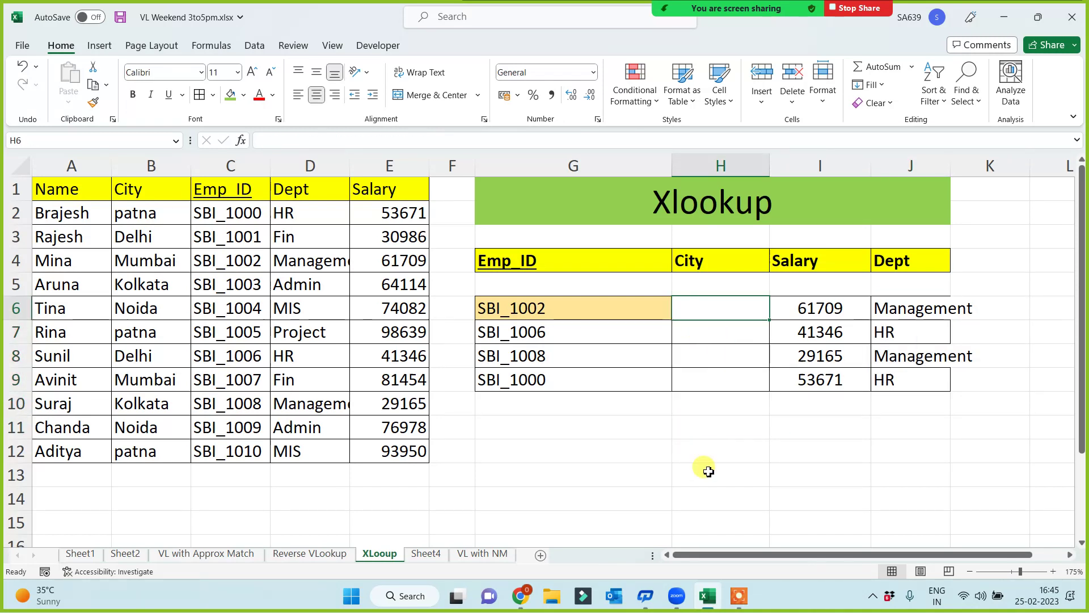
type("=xl")
key("Tab")
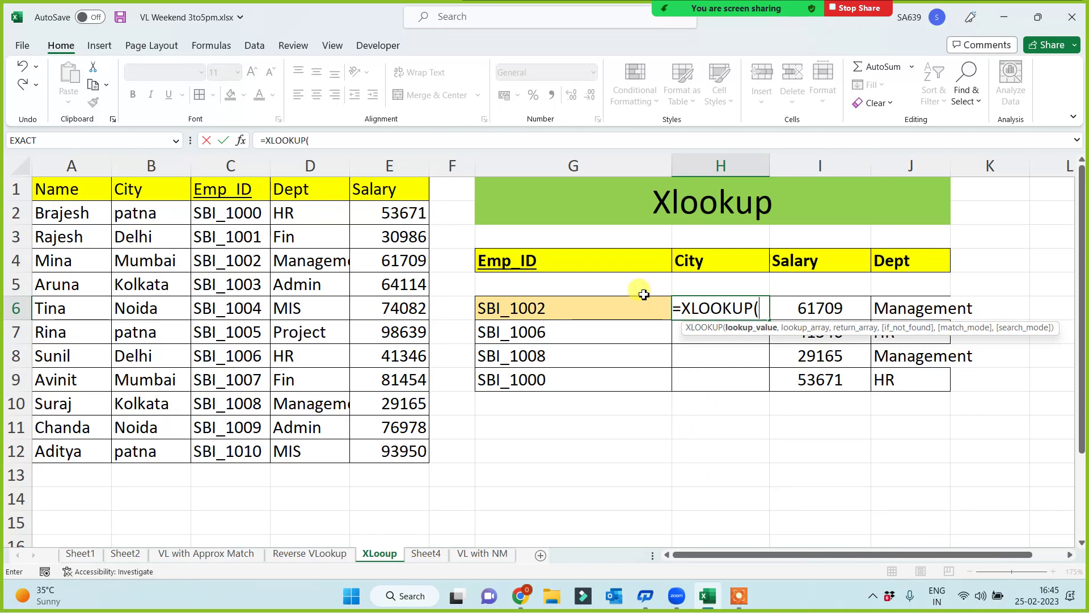
left_click(581, 312)
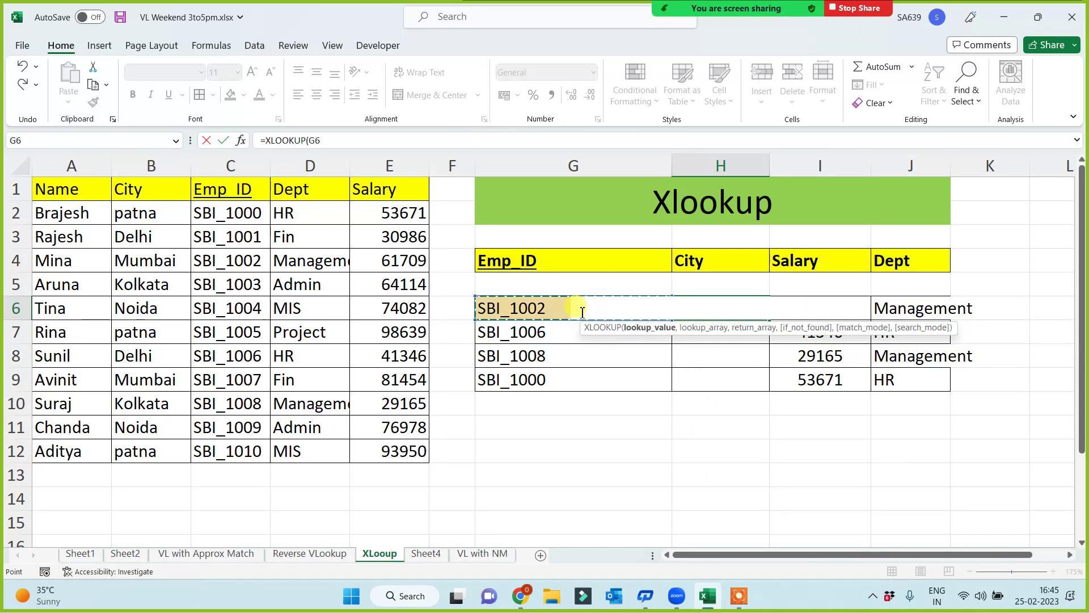
type(",")
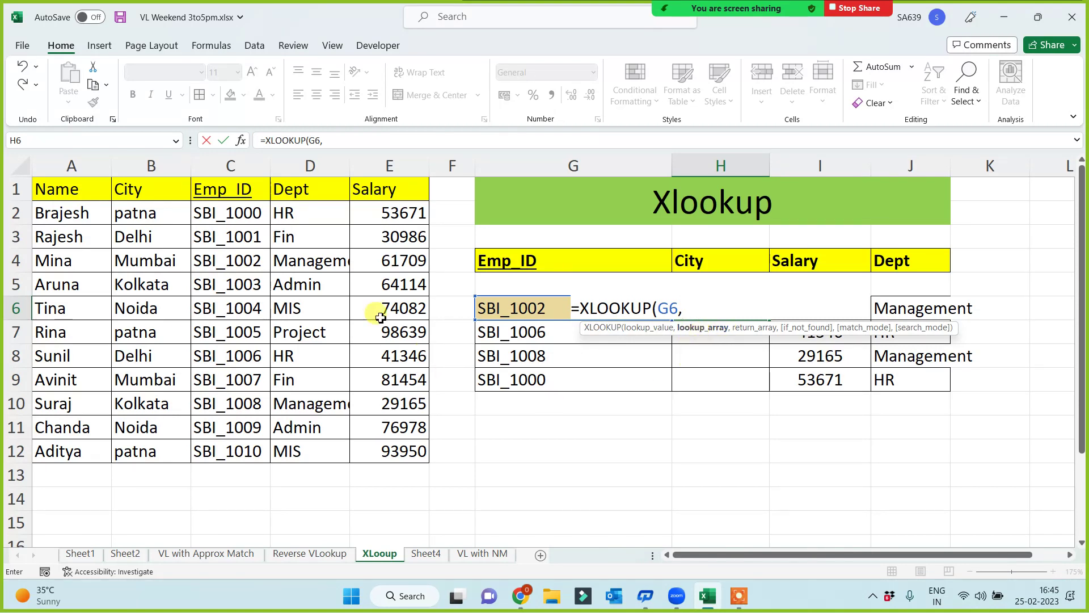
- Complete the City XLOOKUP in H6 with lookup array $C$1:$C$12 and return array $B$1:$B$12
left_click(243, 192)
left_click_drag(243, 245, 226, 451)
key("F4")
type(",")
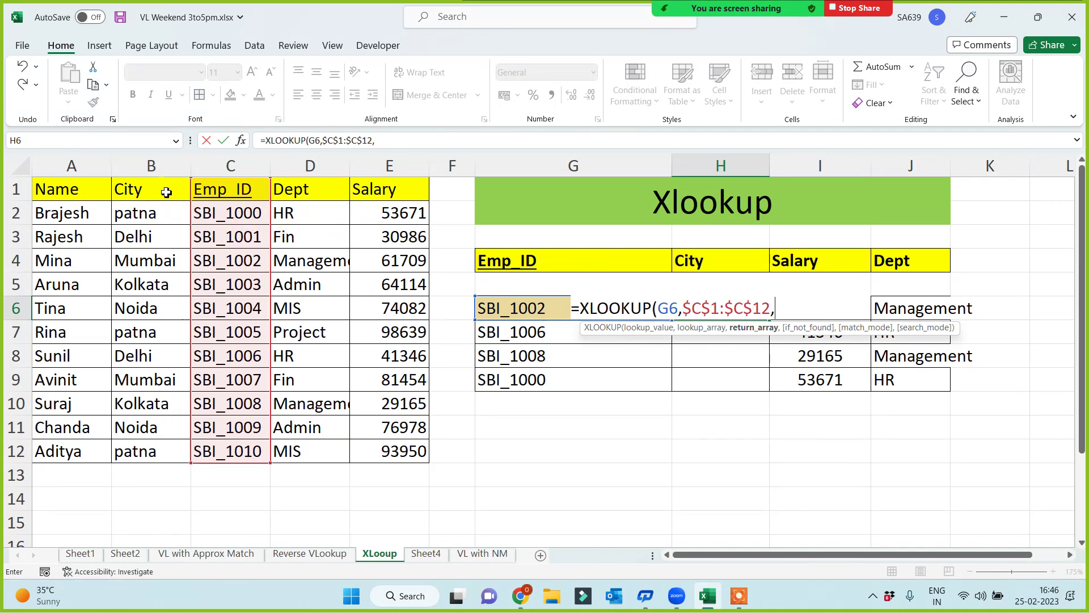
left_click_drag(165, 193, 161, 454)
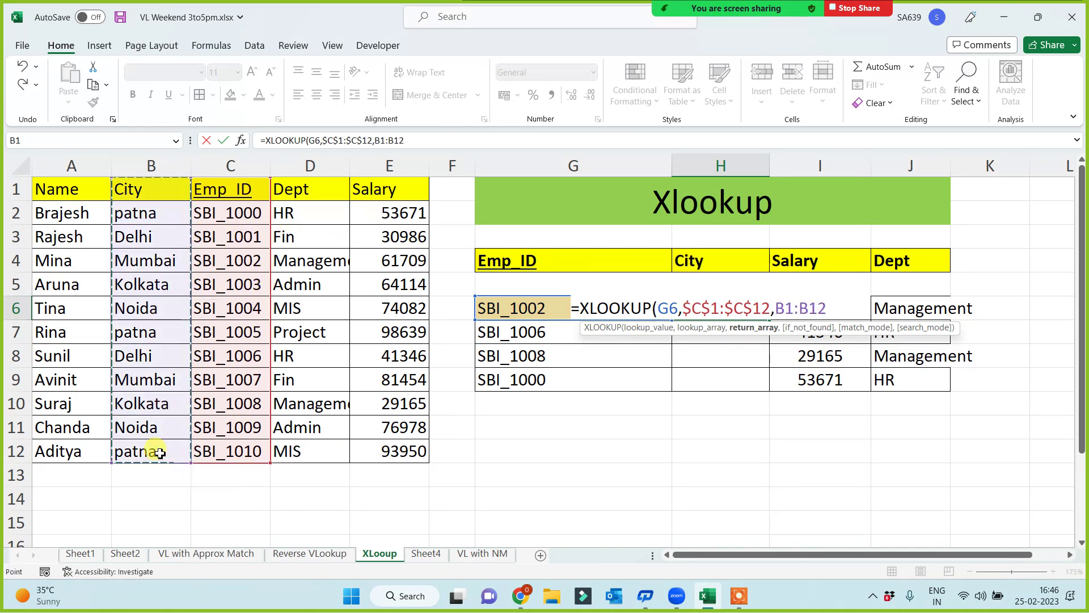
key("F4")
type(")")
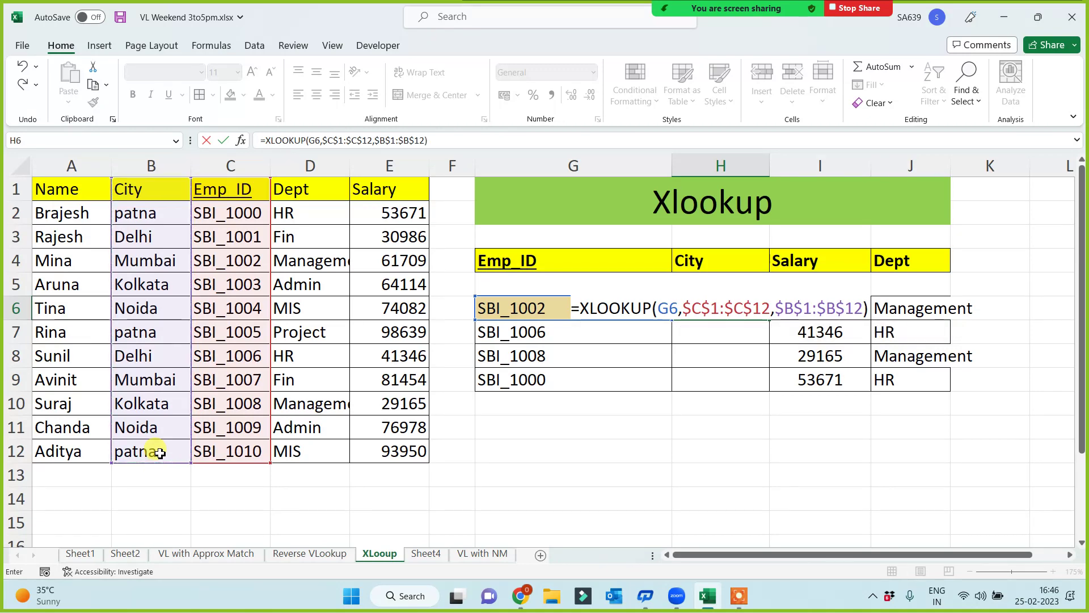
key("Return")
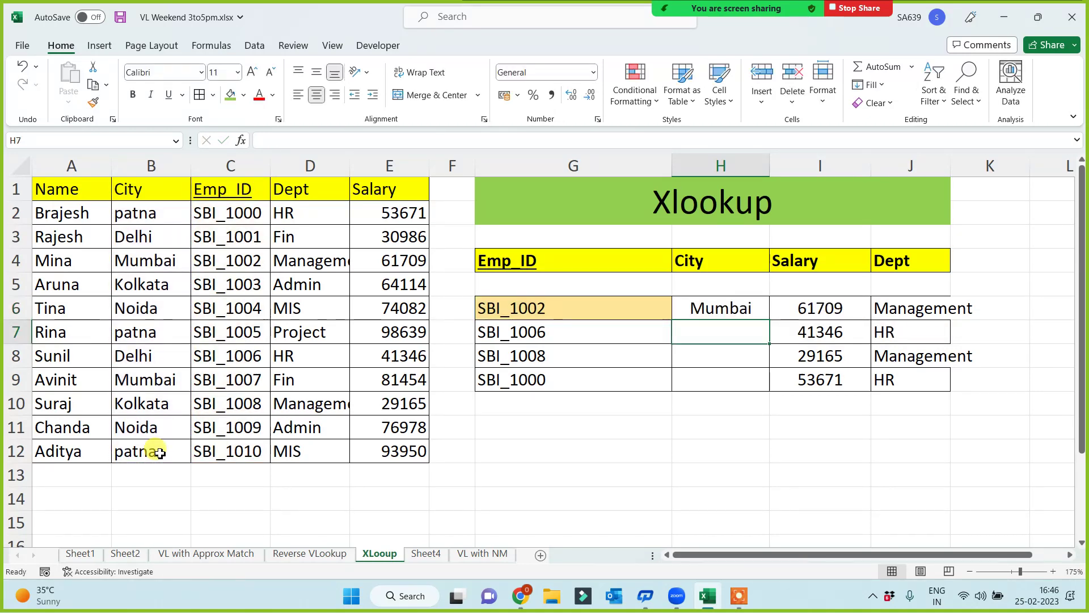
- Fill the City formula from H6 down to H9 and save the workbook
left_click(744, 311)
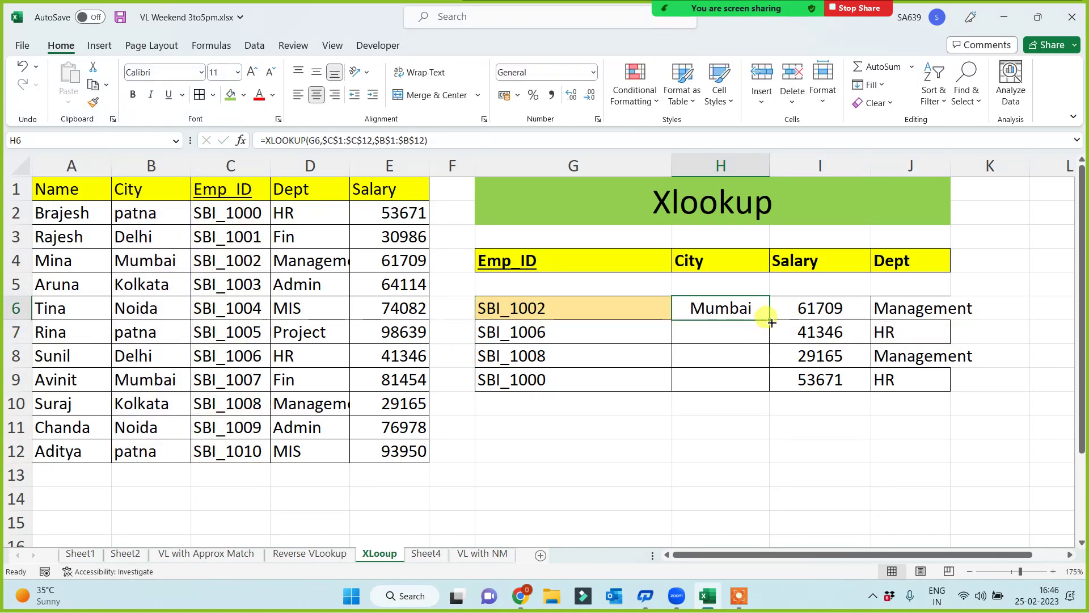
left_click_drag(771, 322, 760, 390)
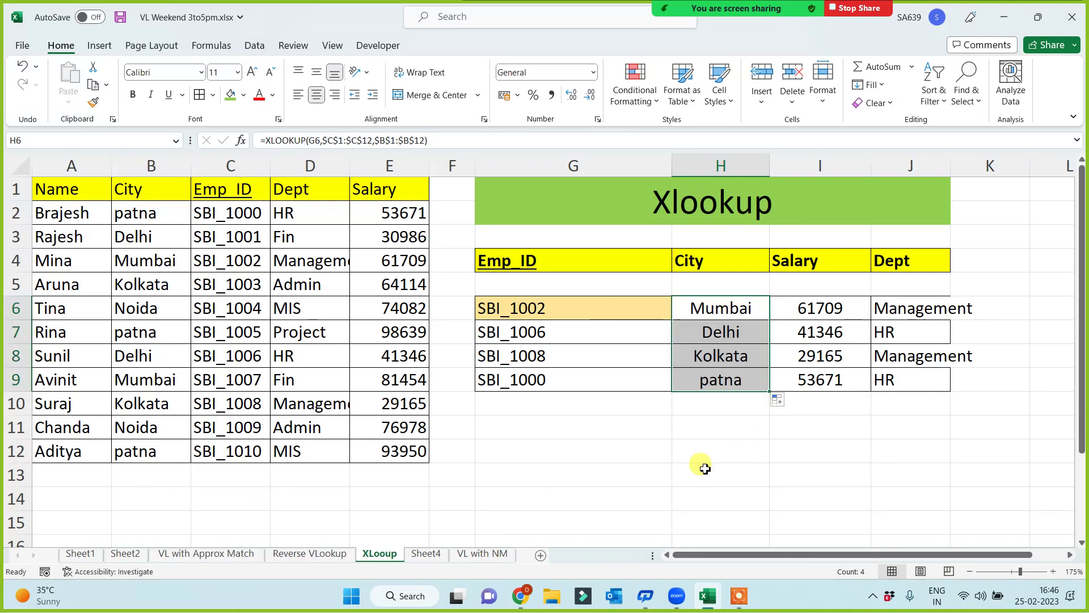
left_click(630, 435)
key("ctrl+s")
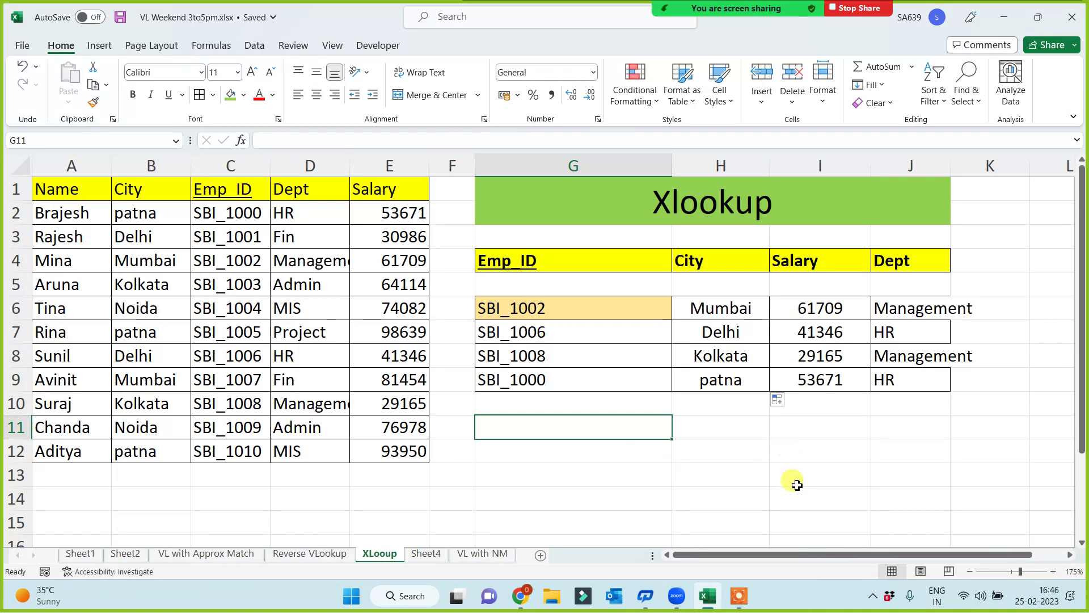
- Switch to Chrome, open Gmail in a new tab and create a blank Google Sheets spreadsheet from its Google apps
left_click(521, 599)
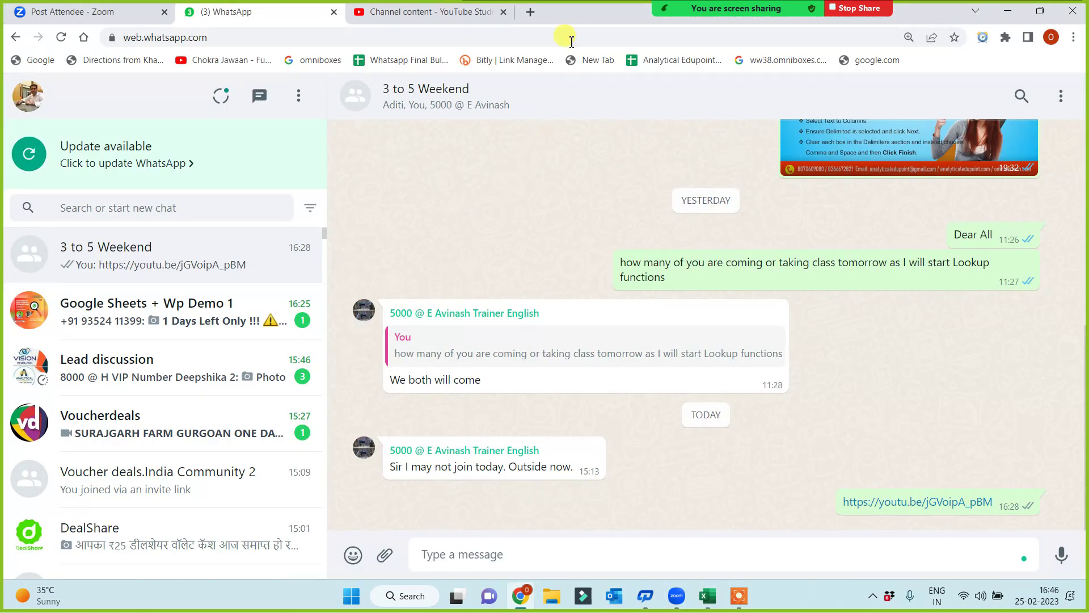
left_click(531, 12)
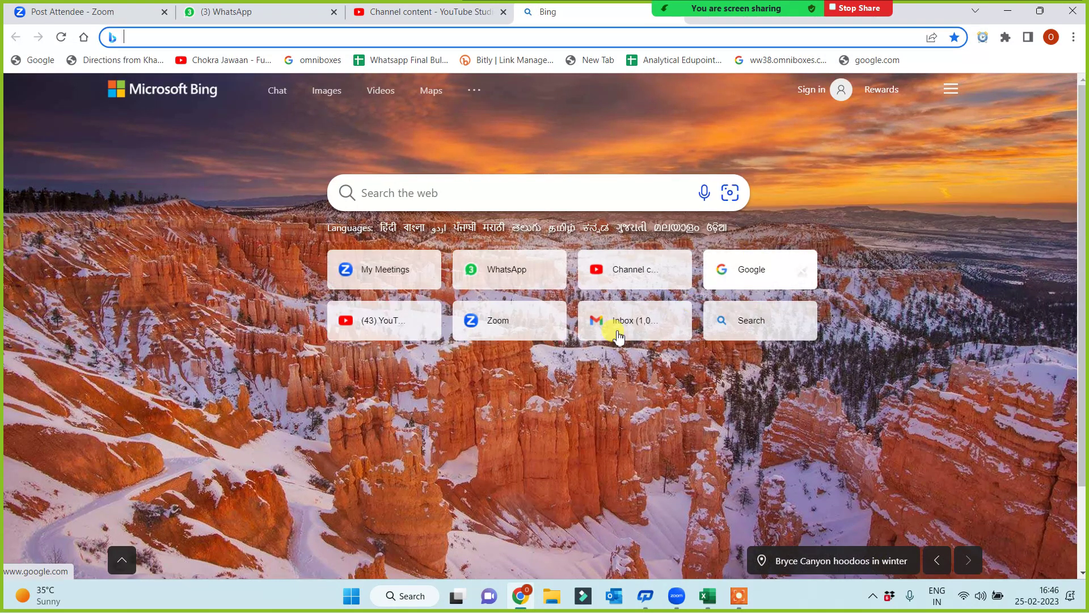
left_click(615, 320)
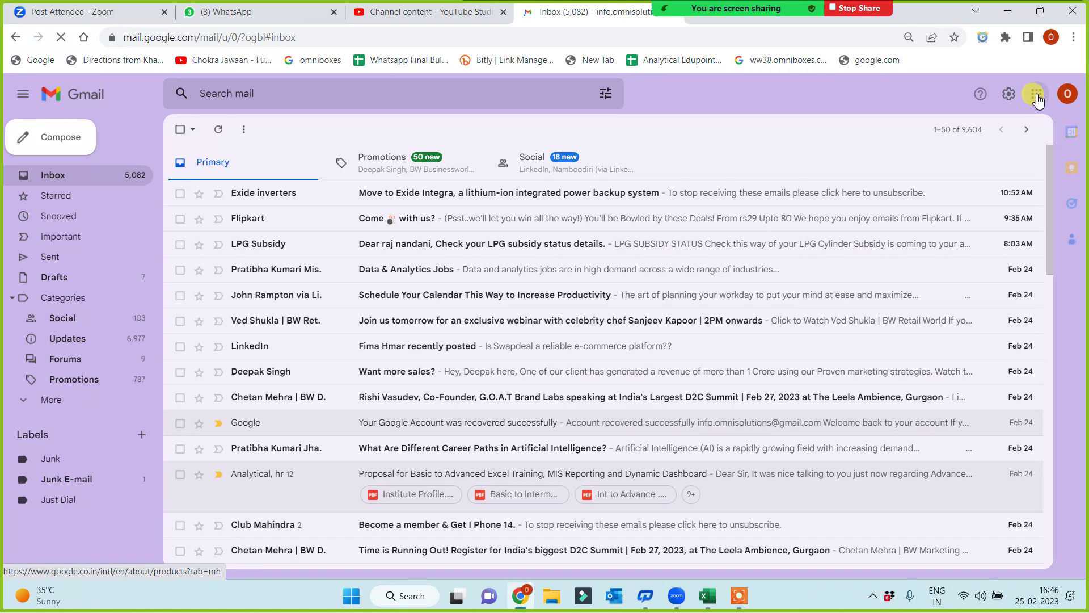
left_click(1036, 95)
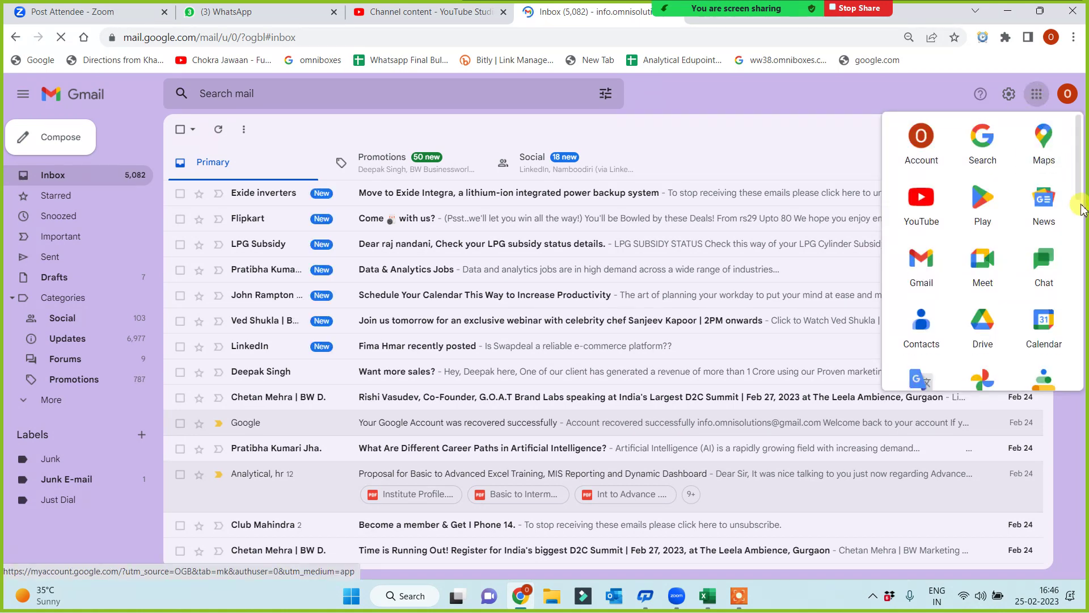
left_click_drag(1084, 210, 1084, 254)
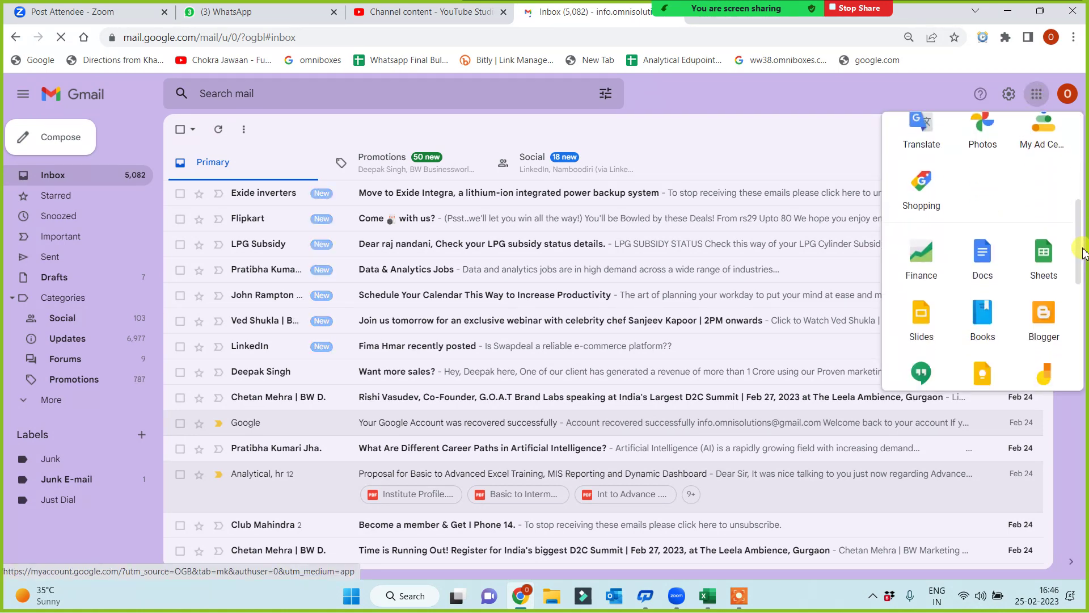
left_click(1046, 267)
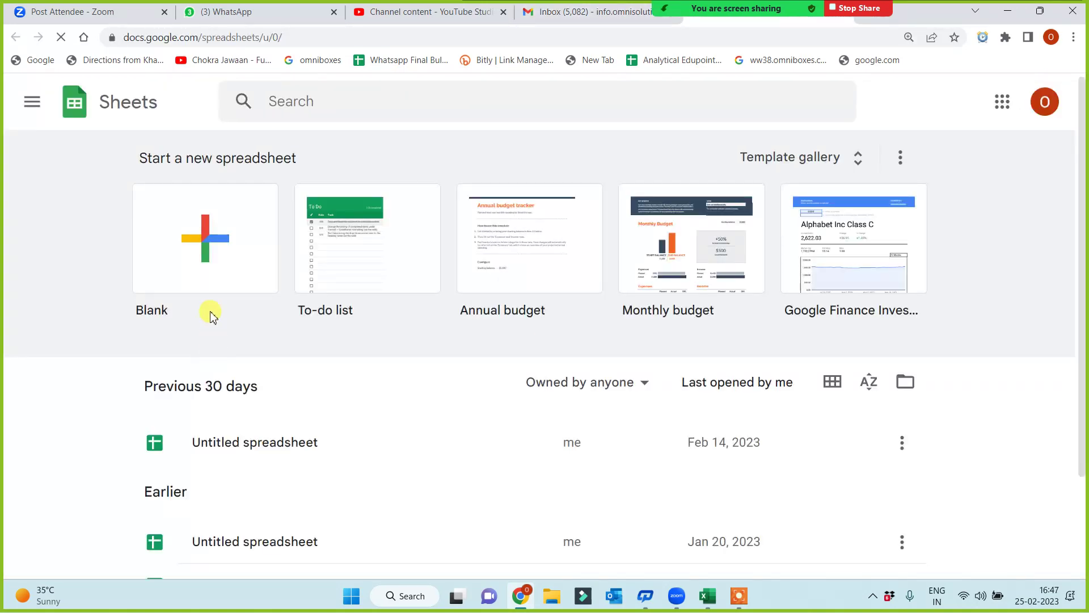
left_click(221, 250)
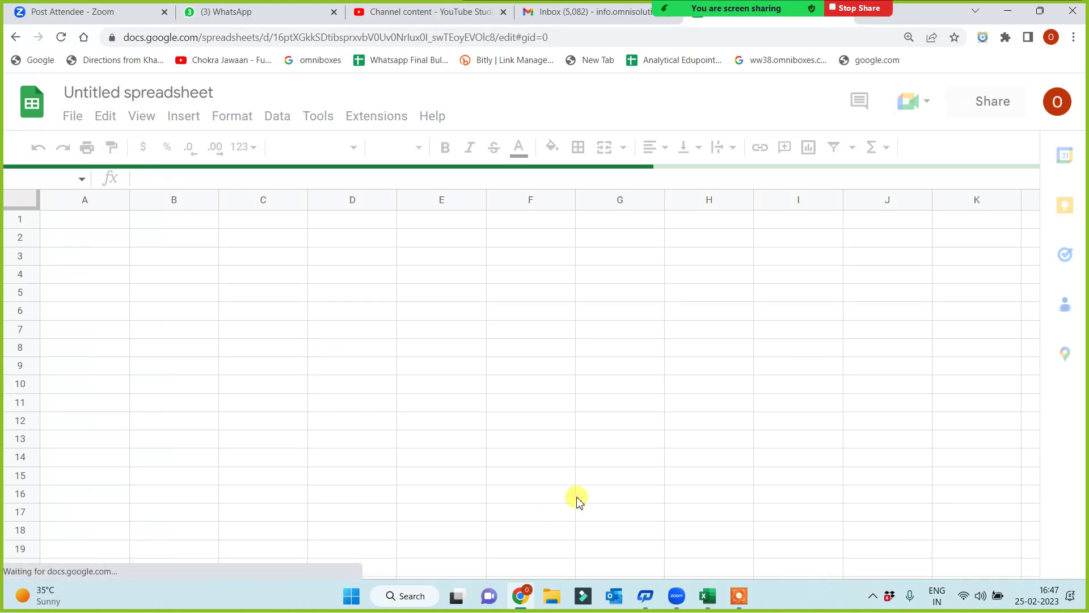
- Copy the employee table A1:E12 from the Excel workbook and paste it at A1 of the new Google Sheets spreadsheet
left_click(707, 595)
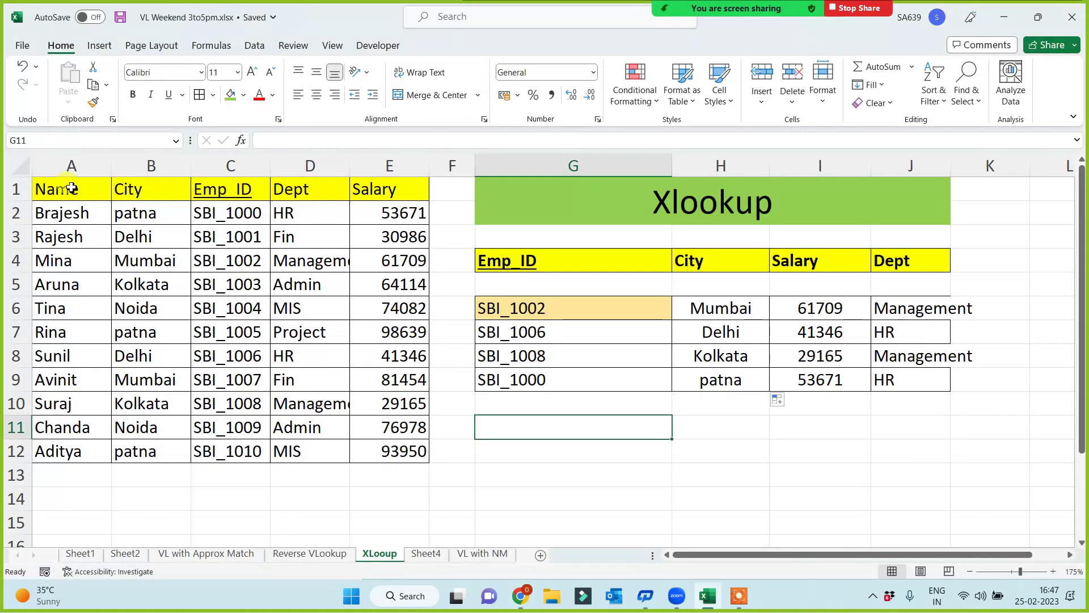
left_click_drag(76, 188, 377, 454)
key("ctrl+c")
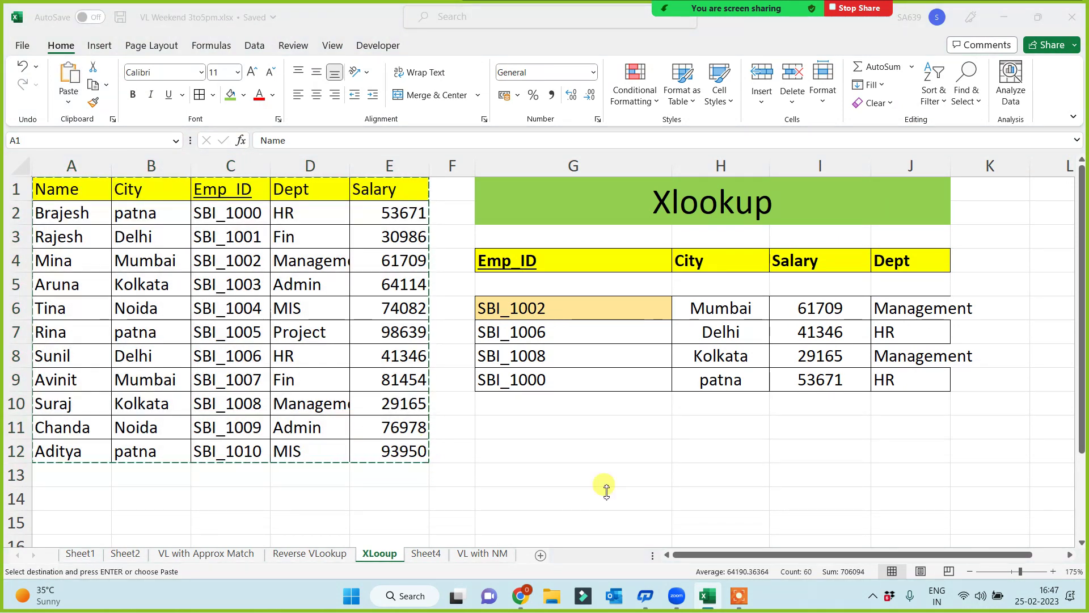
key("alt+Tab")
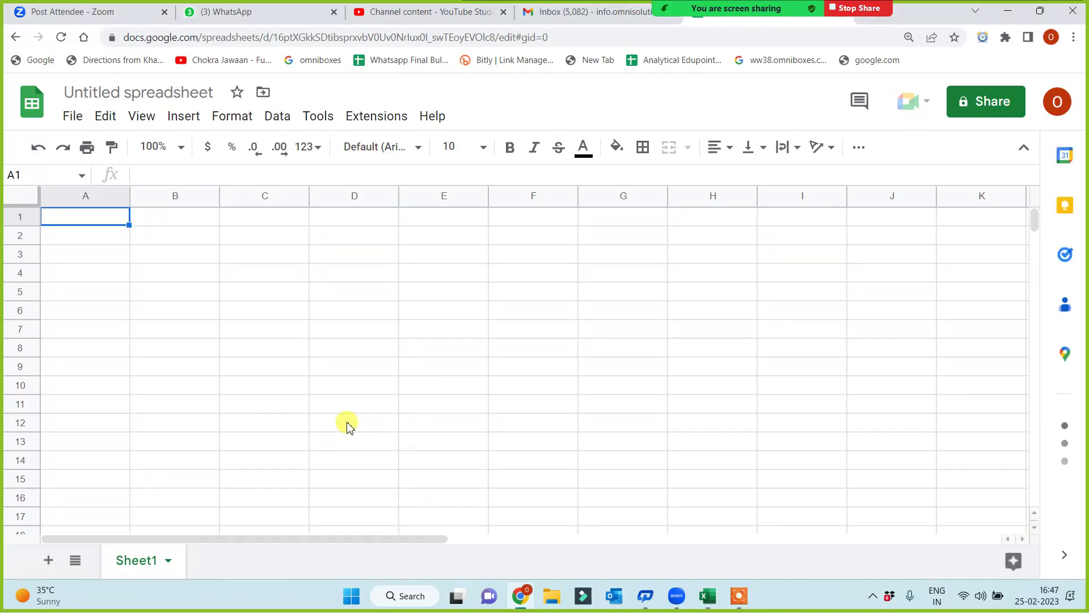
key("ctrl+v")
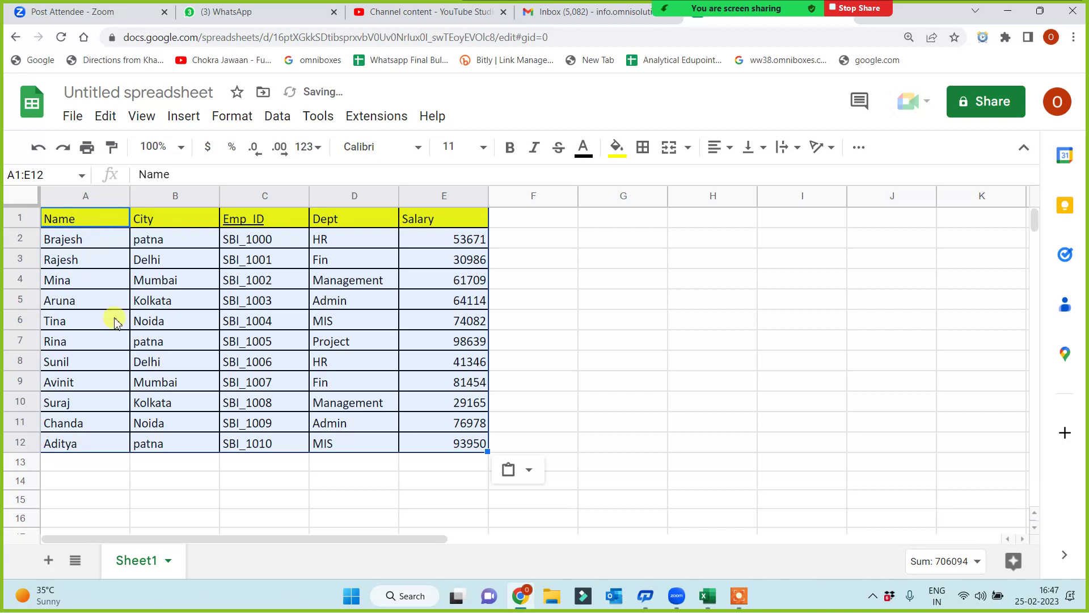
- Copy the Emp_ID header and the IDs in C5, C8, C10 and C12, and paste them at G5
left_click(259, 222)
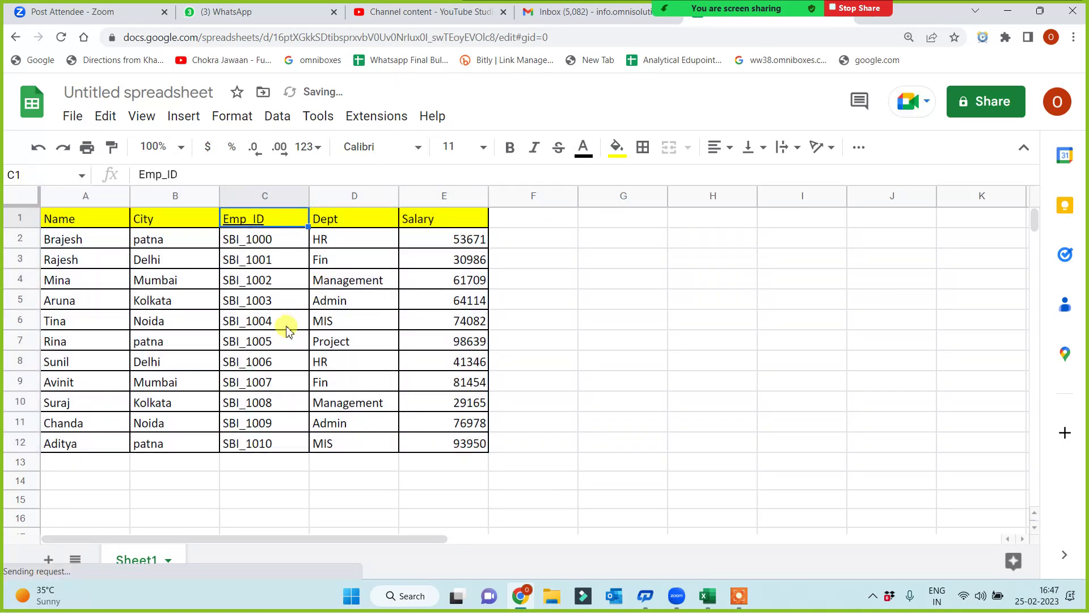
left_click(241, 296, "ctrl")
left_click(251, 357, "ctrl")
left_click(258, 404, "ctrl")
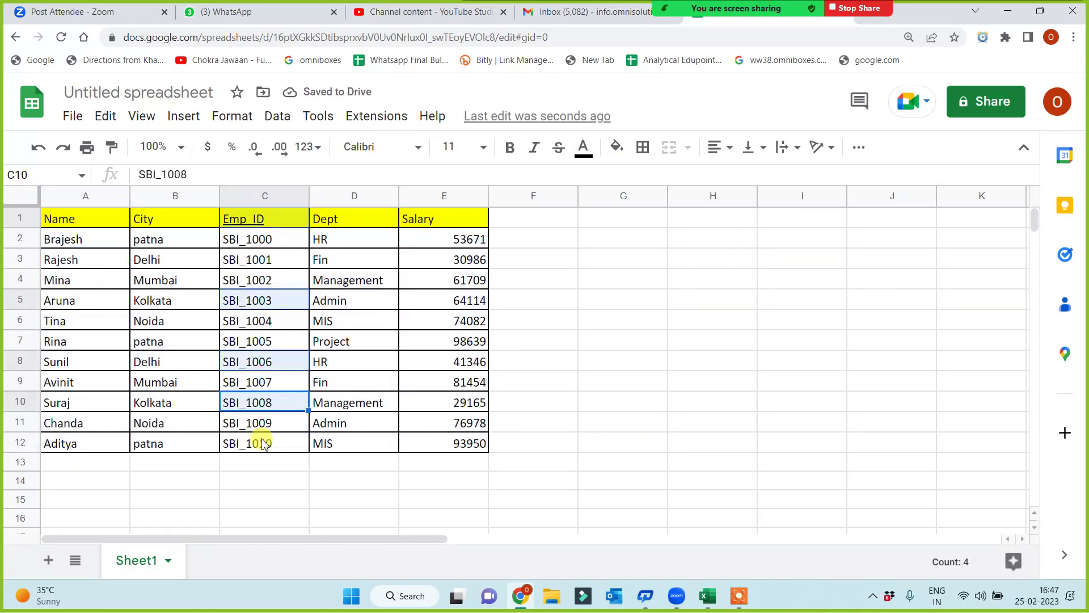
left_click(284, 445, "ctrl")
key("ctrl+c")
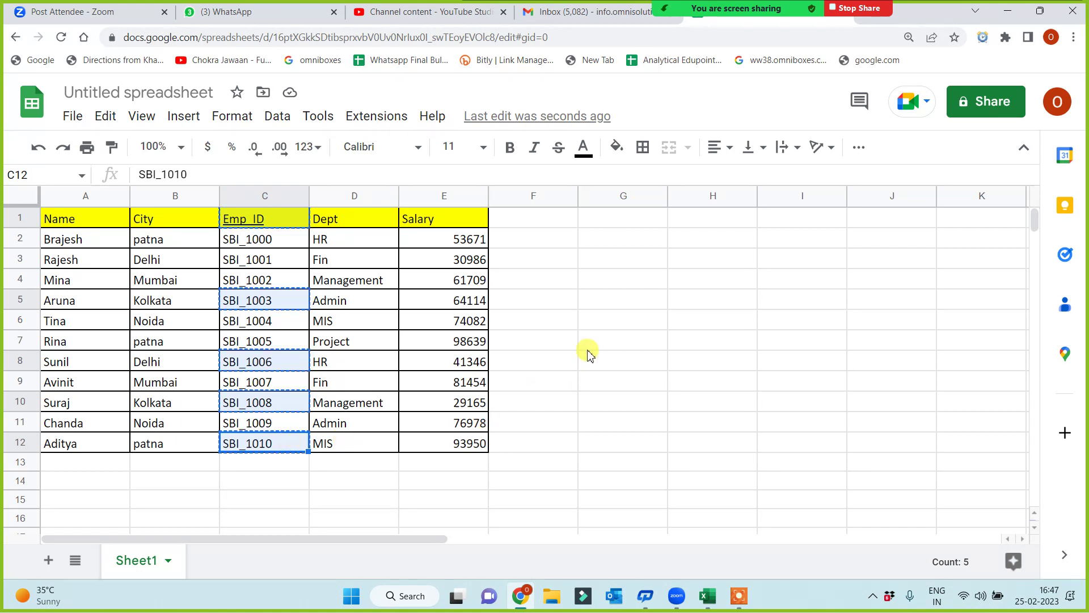
left_click(590, 302)
key("ctrl+v")
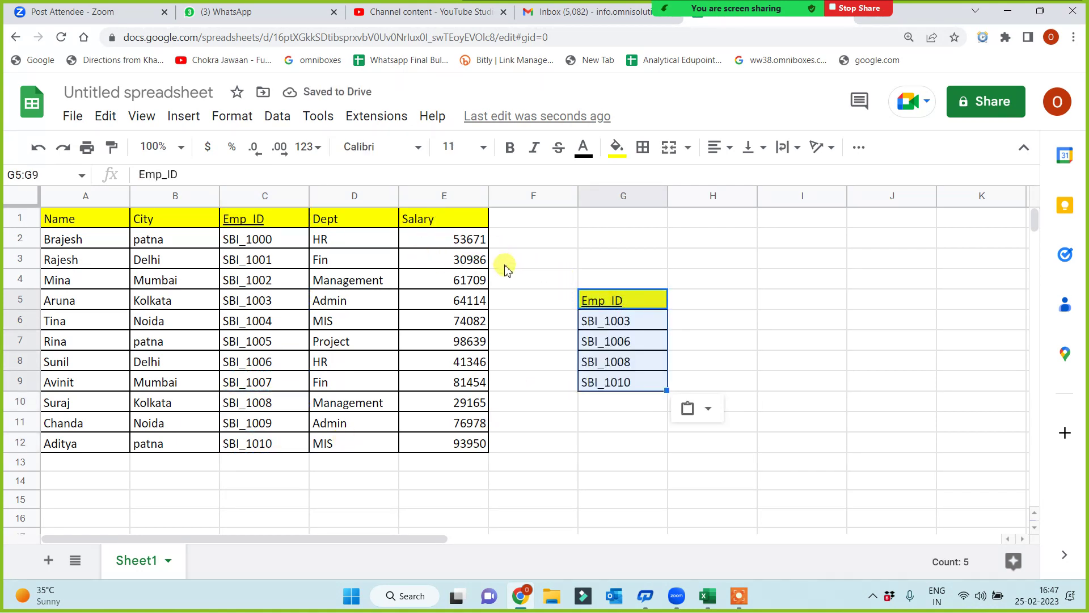
- Copy the City header from B1 to I5
left_click(152, 218)
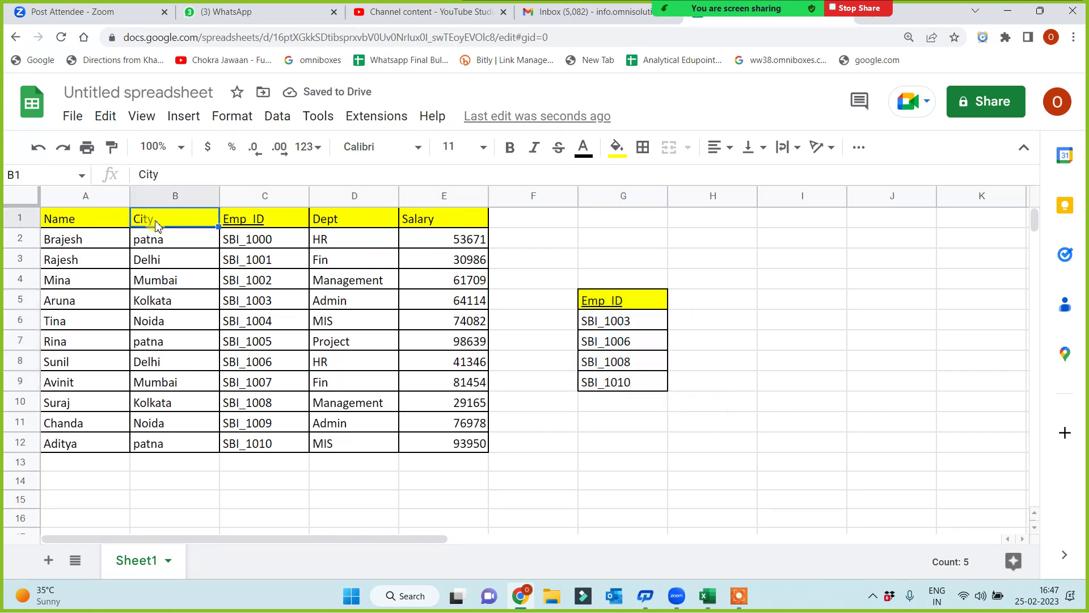
left_click(729, 302)
left_click(766, 308)
key("ctrl+v")
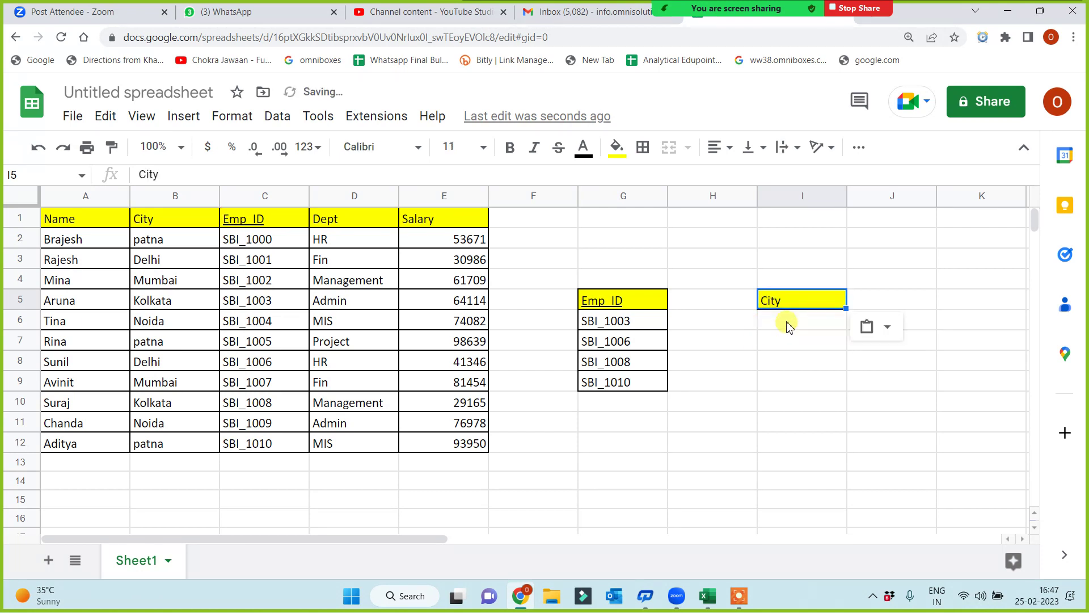
- Enter =XLOOKUP(G6,$C$1:$C$12,$B$1:$B$12) in I6 to return the city for the first Emp_ID
left_click(786, 322)
type("=xl")
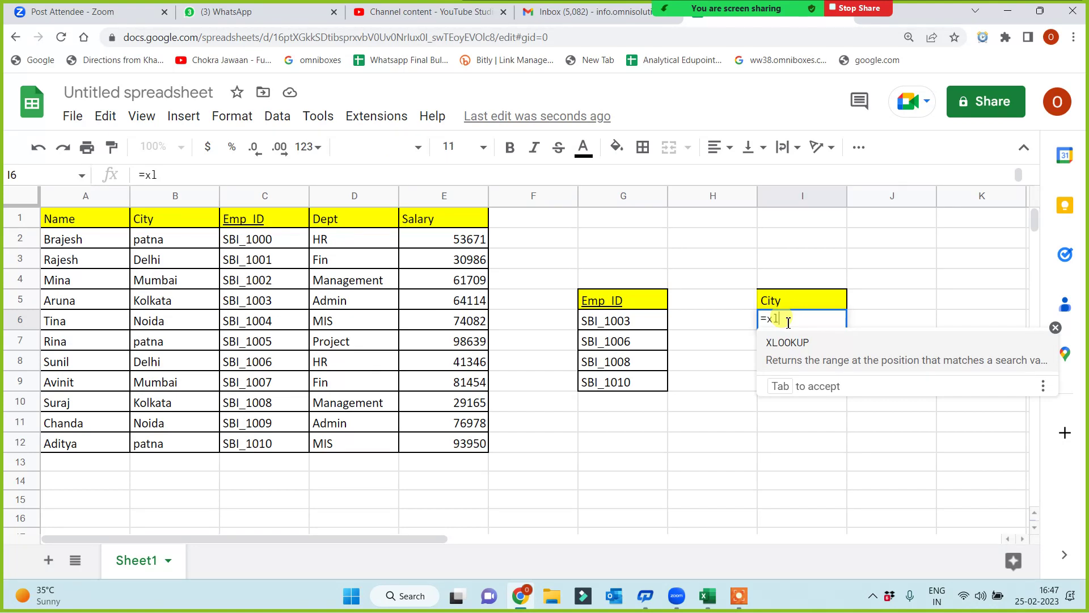
key("Tab")
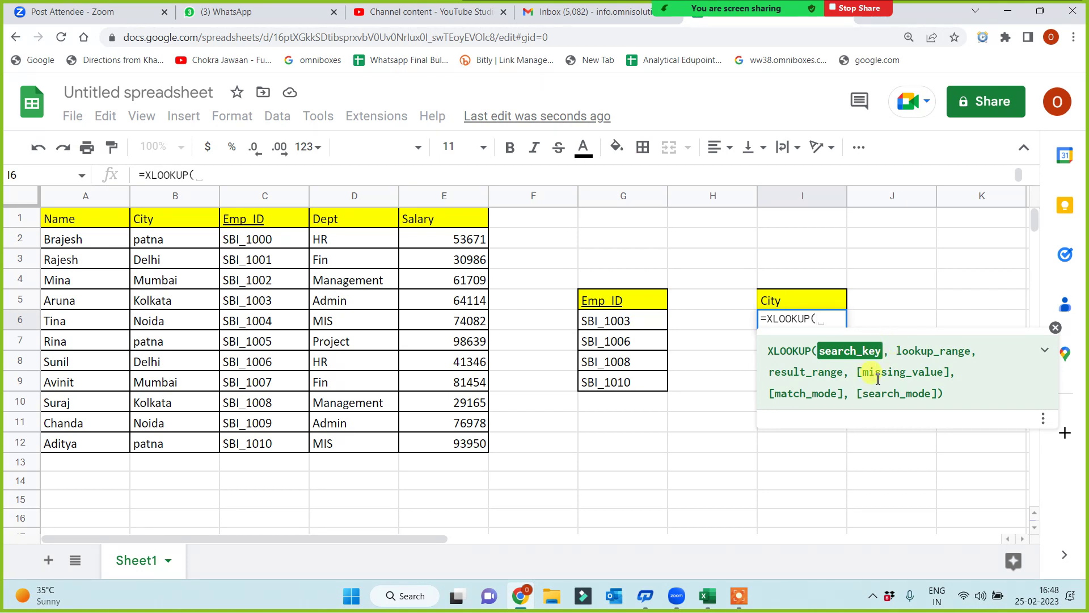
left_click(612, 323)
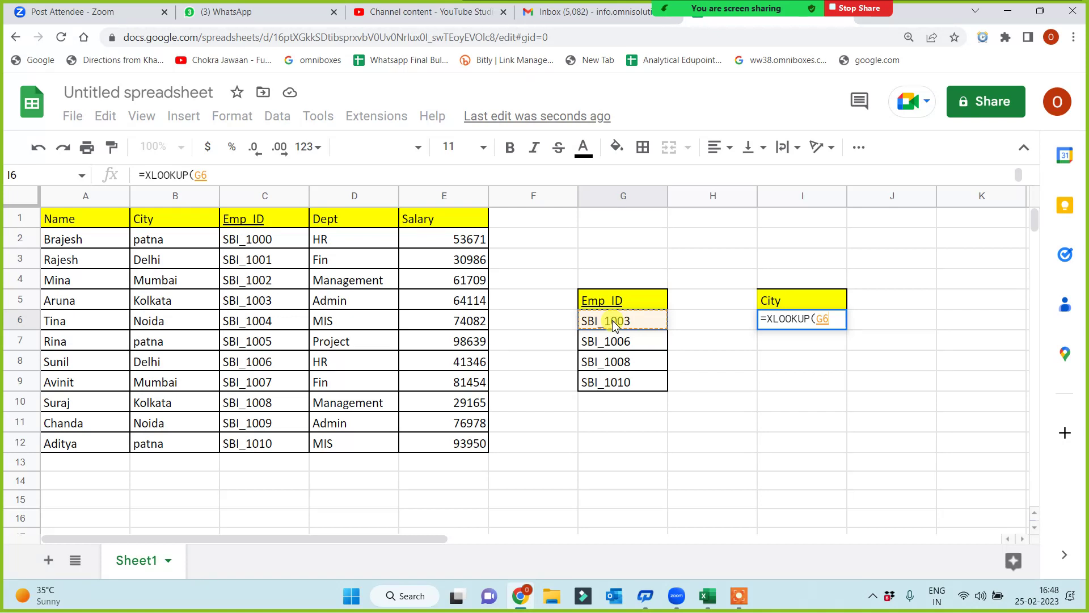
type(",")
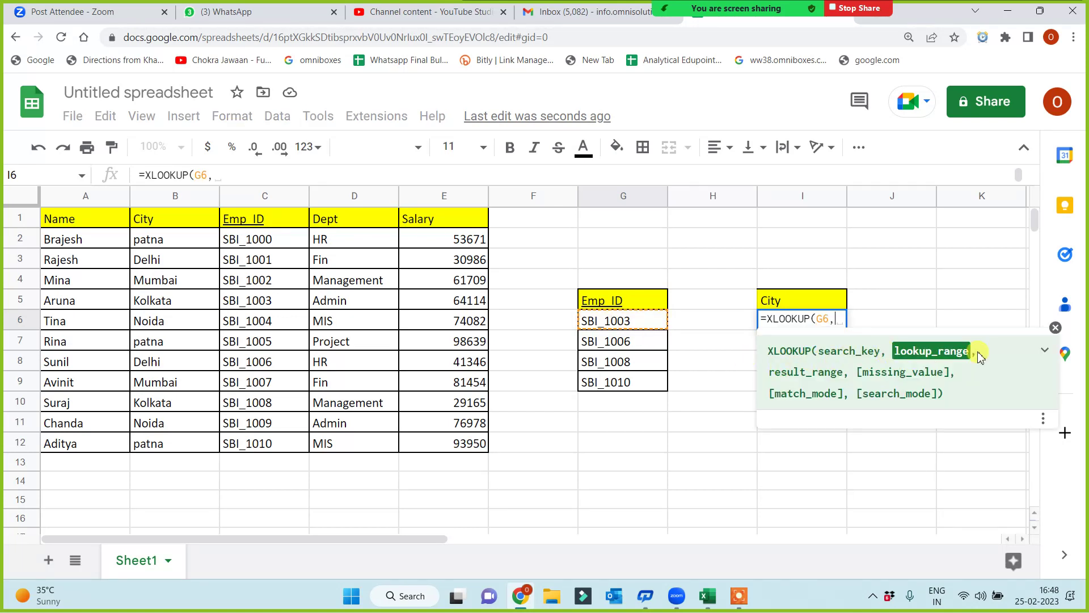
left_click_drag(245, 219, 248, 451)
key("F4")
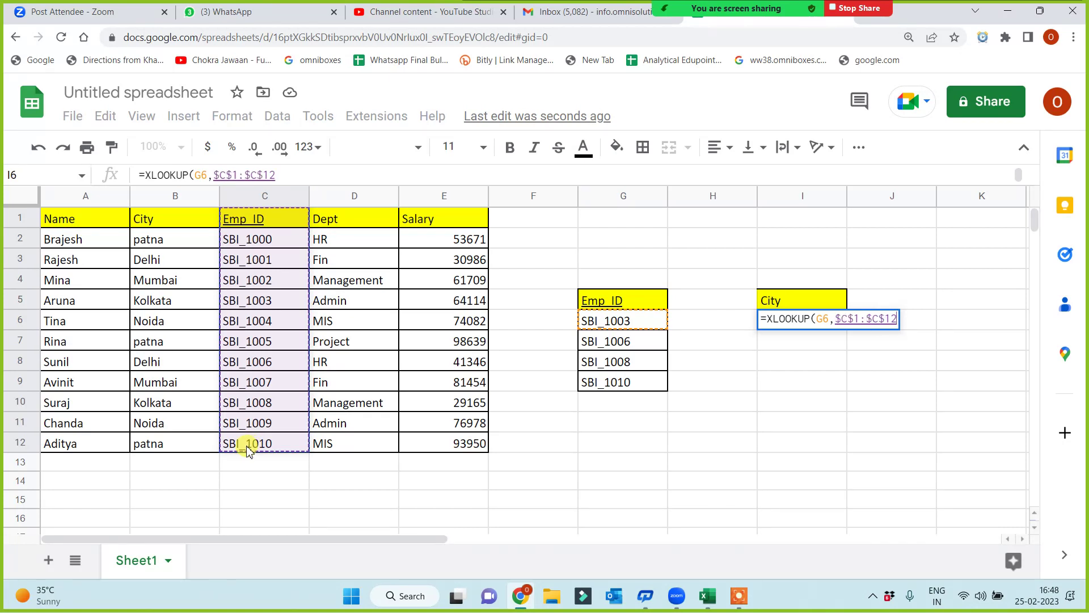
type(",")
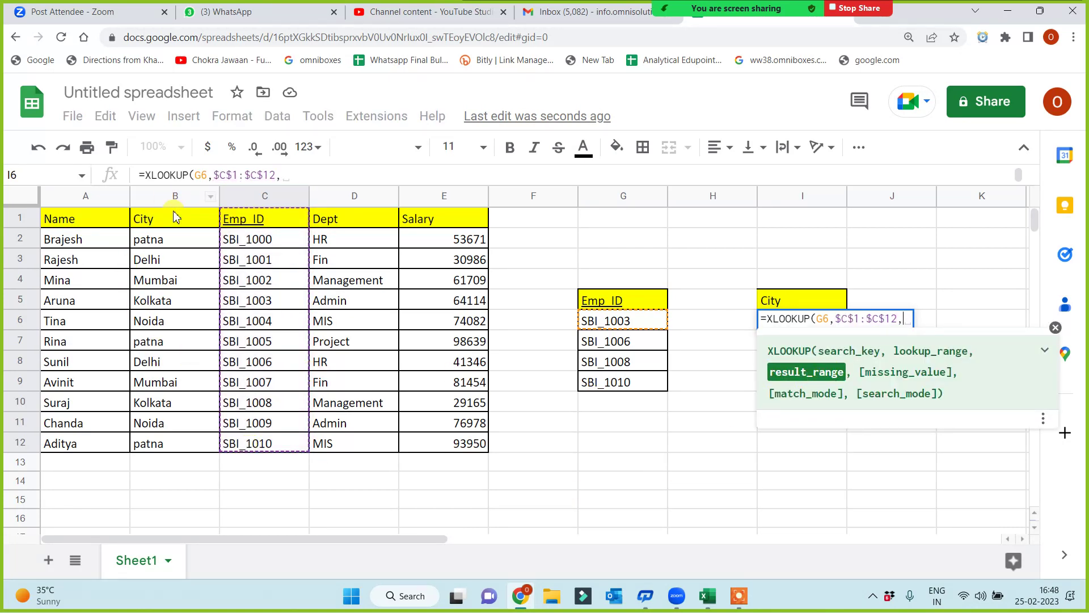
left_click_drag(175, 222, 169, 442)
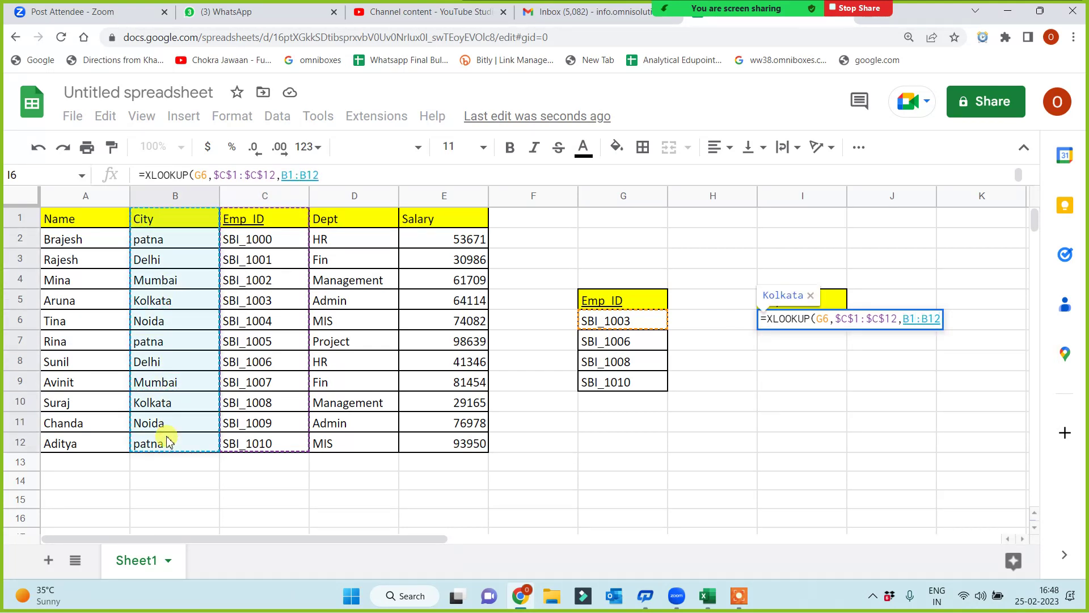
key("F4")
type(")")
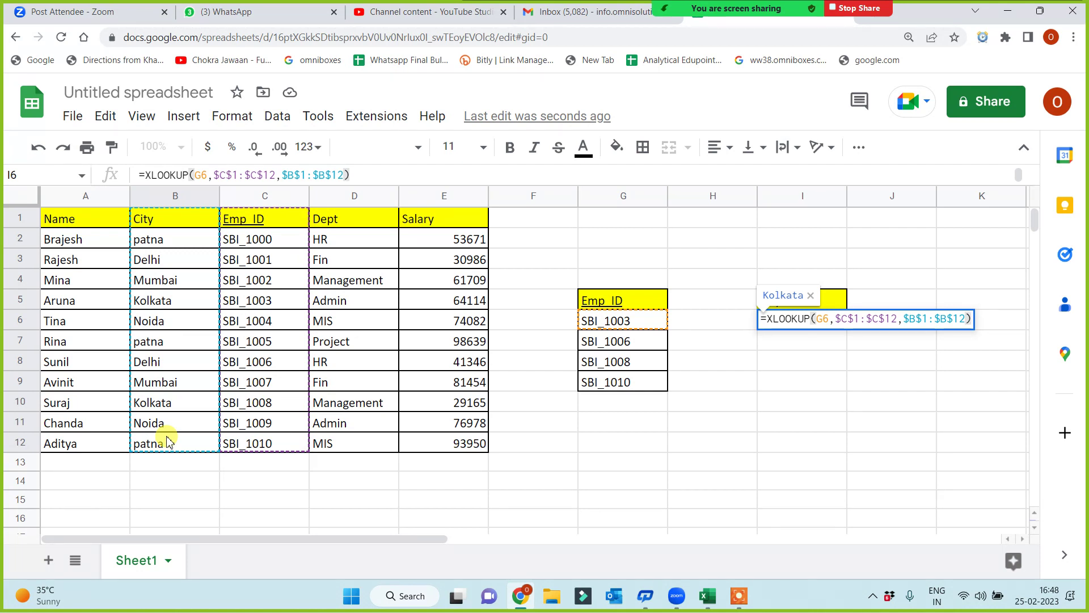
key("Return")
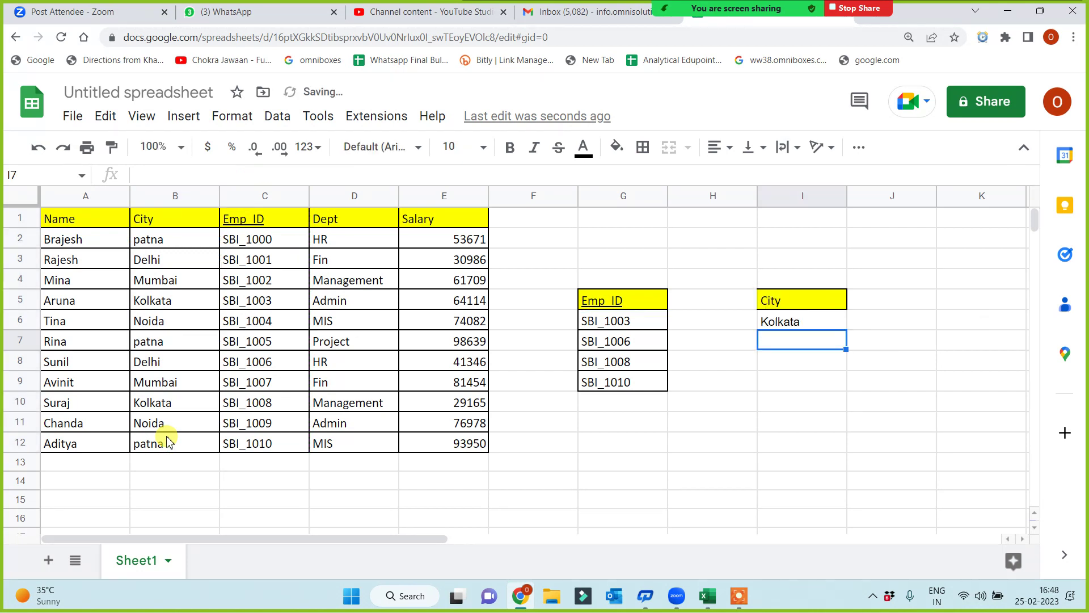
- Fill the XLOOKUP formula from I6 down to I9 for the remaining employee IDs
left_click(836, 328)
left_click_drag(844, 327, 835, 382)
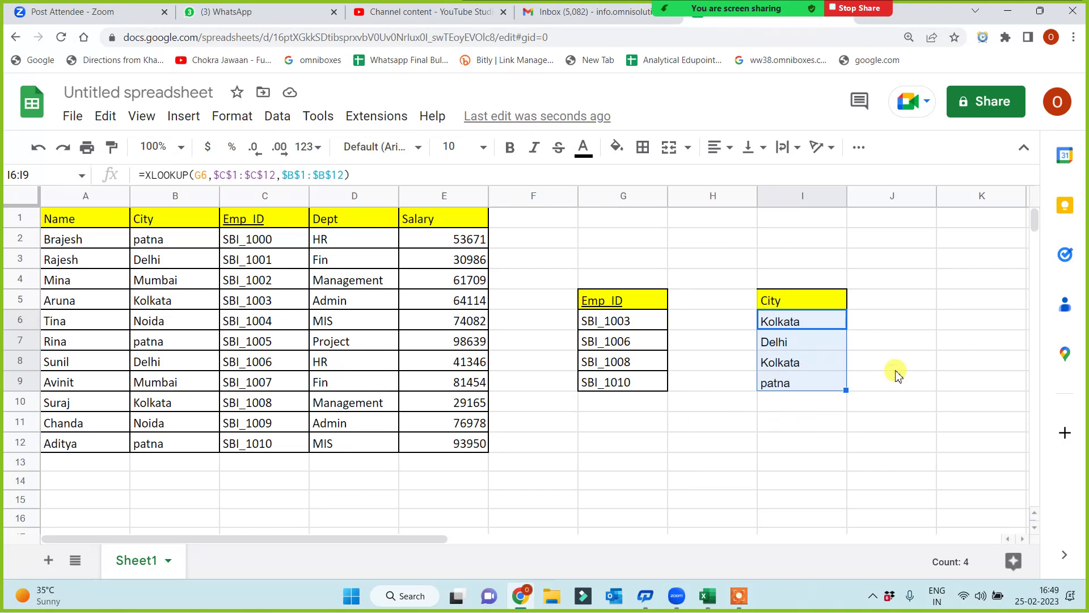
left_click(735, 481)
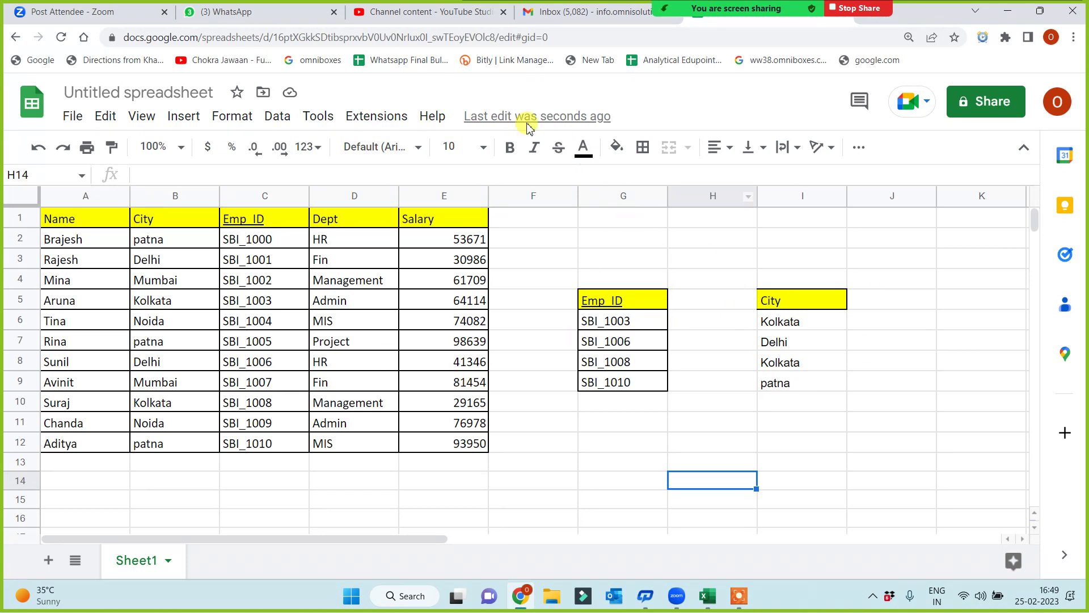
- Move the meeting toolbar off the browser tabs, close the spreadsheet and Gmail tabs, and dismiss YouTube Studio's video processing notice
mouse_move(597, 11)
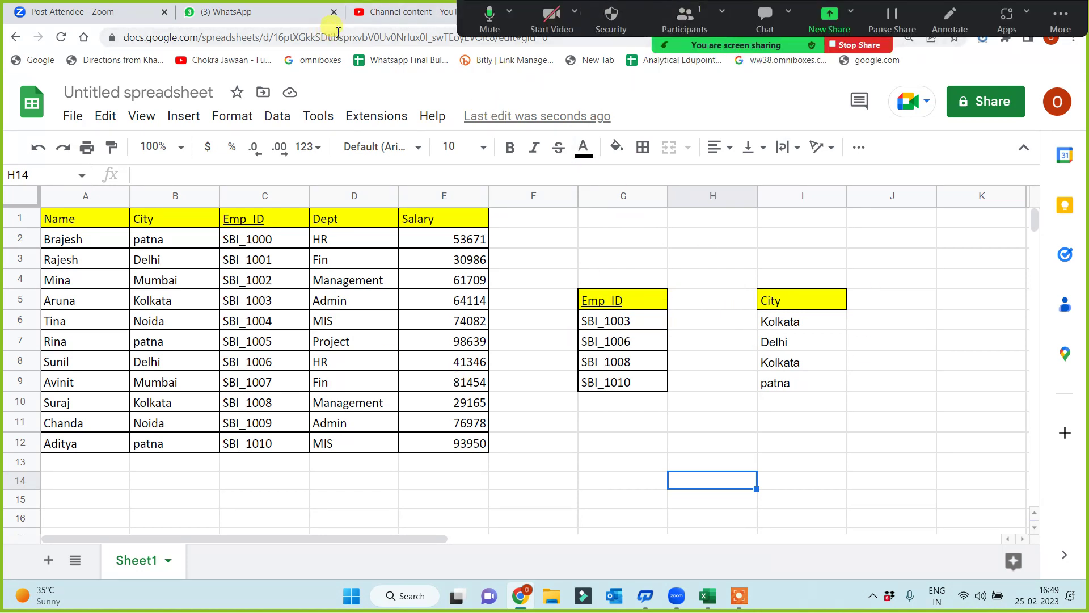
left_click_drag(462, 17, 484, 165)
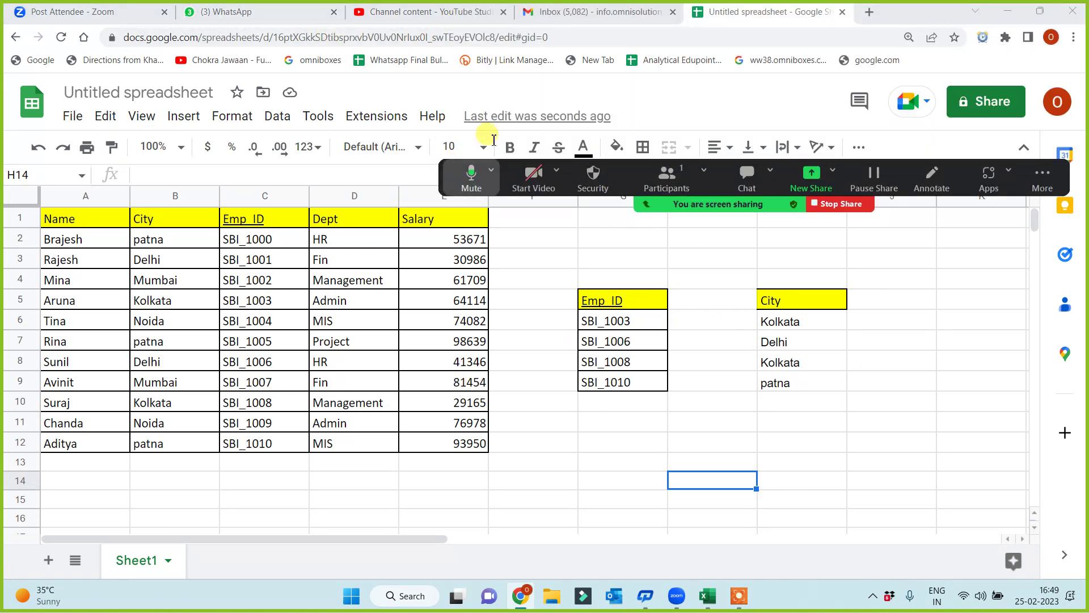
left_click(841, 13)
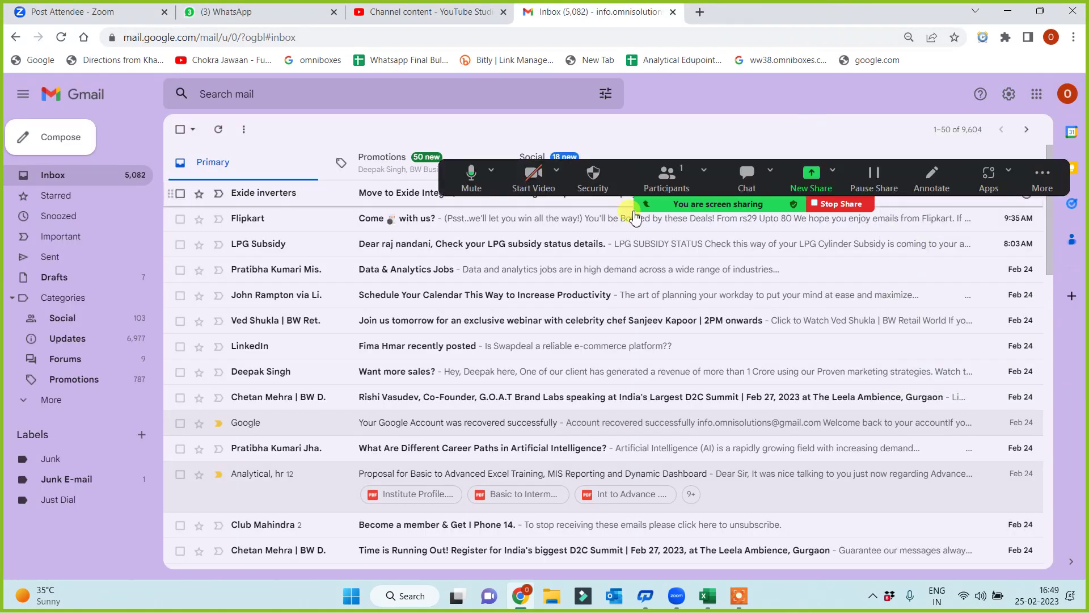
left_click(673, 12)
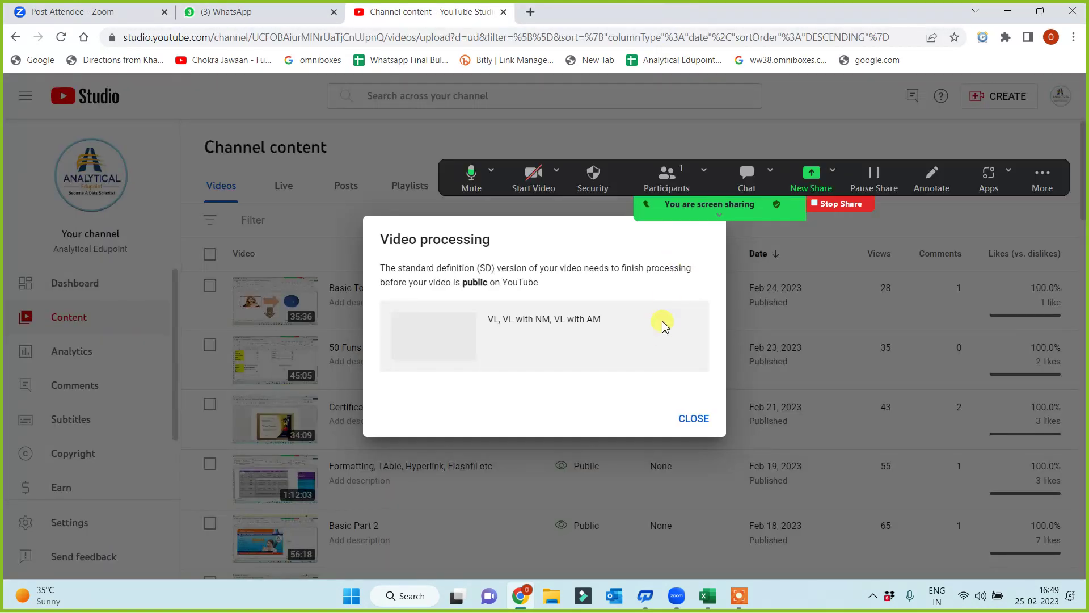
left_click(692, 425)
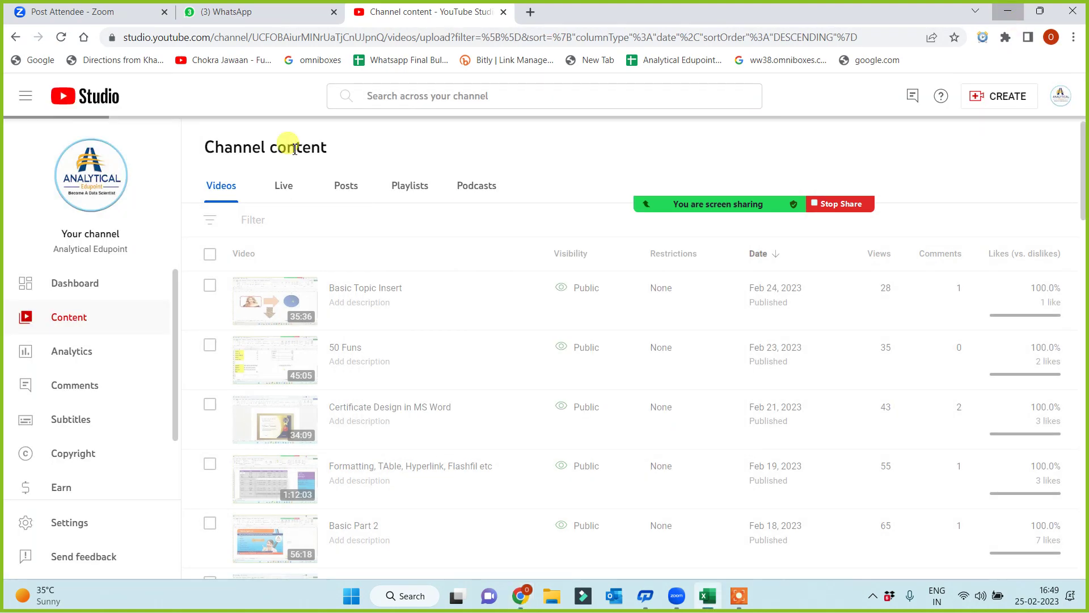
- Switch to the Excel workbook and widen column J on the XLooup sheet to fit the Dept entries
key("alt+Tab")
left_click(625, 452)
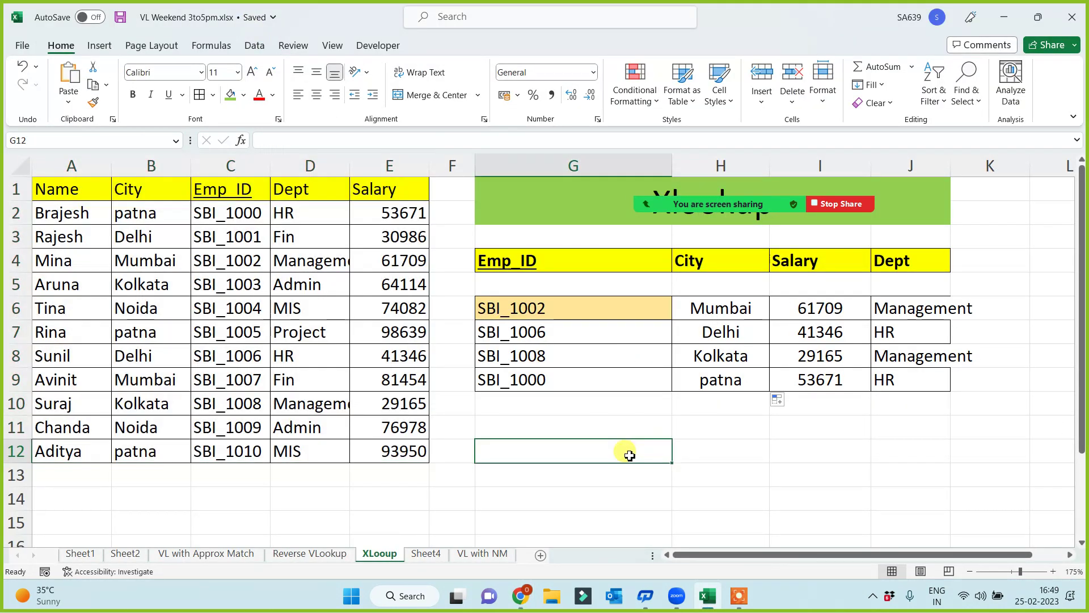
left_click_drag(952, 172, 986, 168)
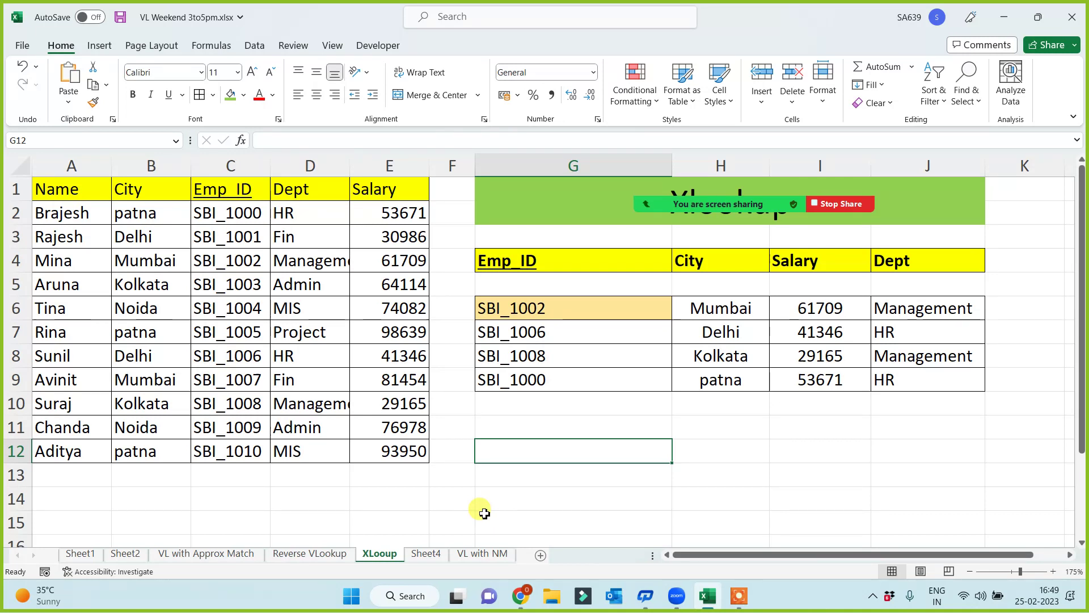
- Review the three VLOOKUP rules in G13:G15 of Sheet1 and look through the workbook's other lookup example sheets
left_click(122, 553)
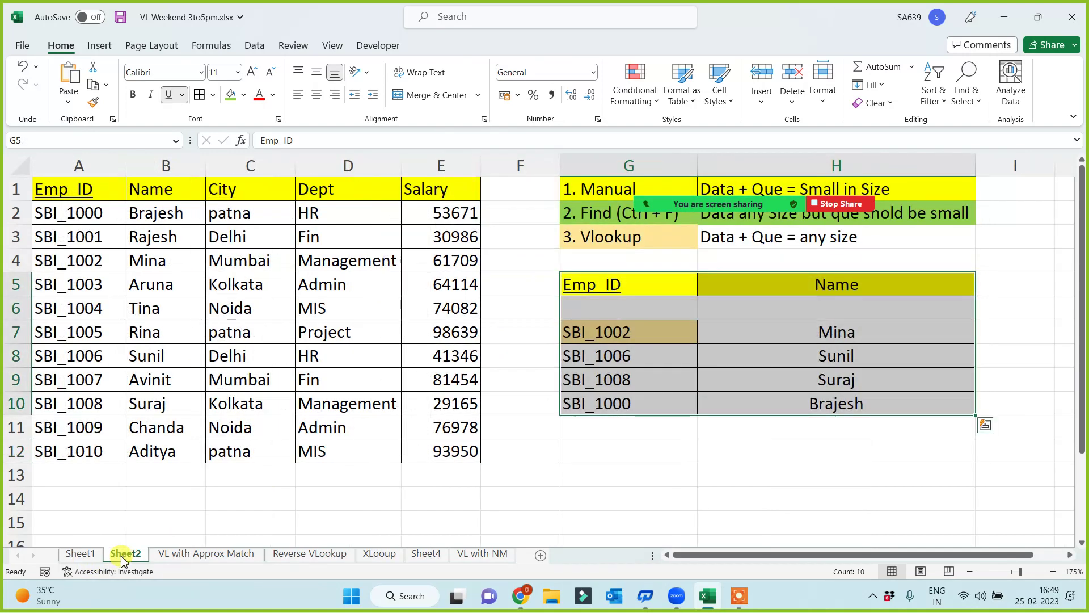
left_click(77, 554)
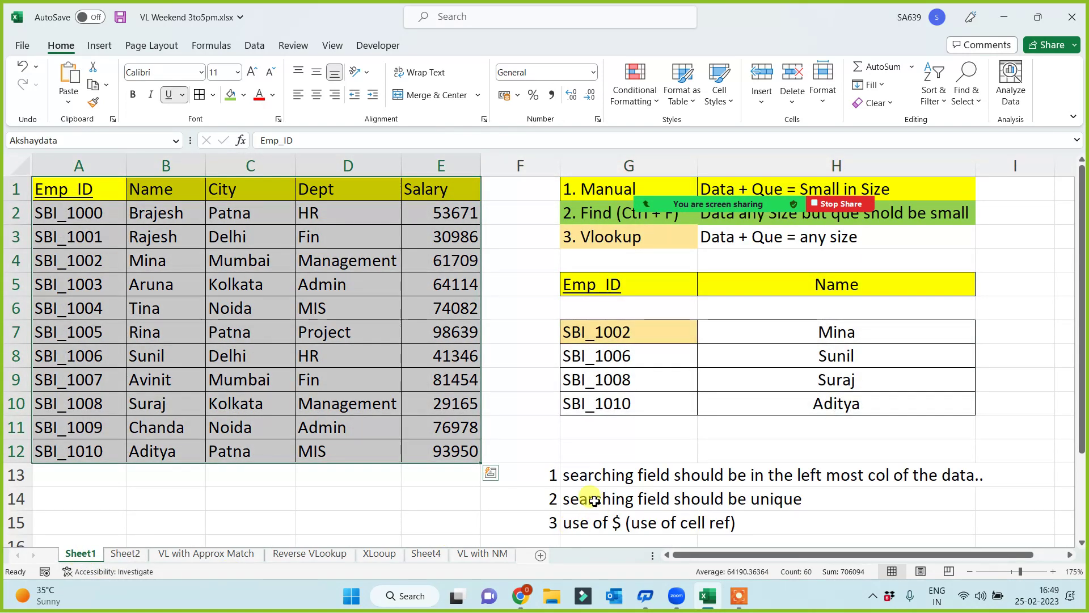
left_click(608, 480)
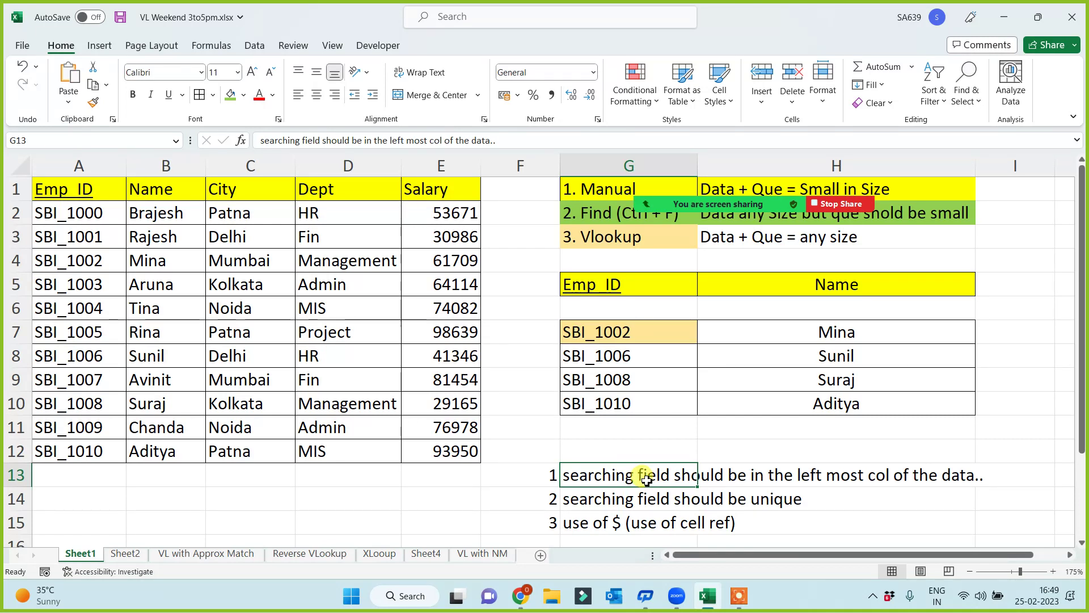
left_click(610, 499)
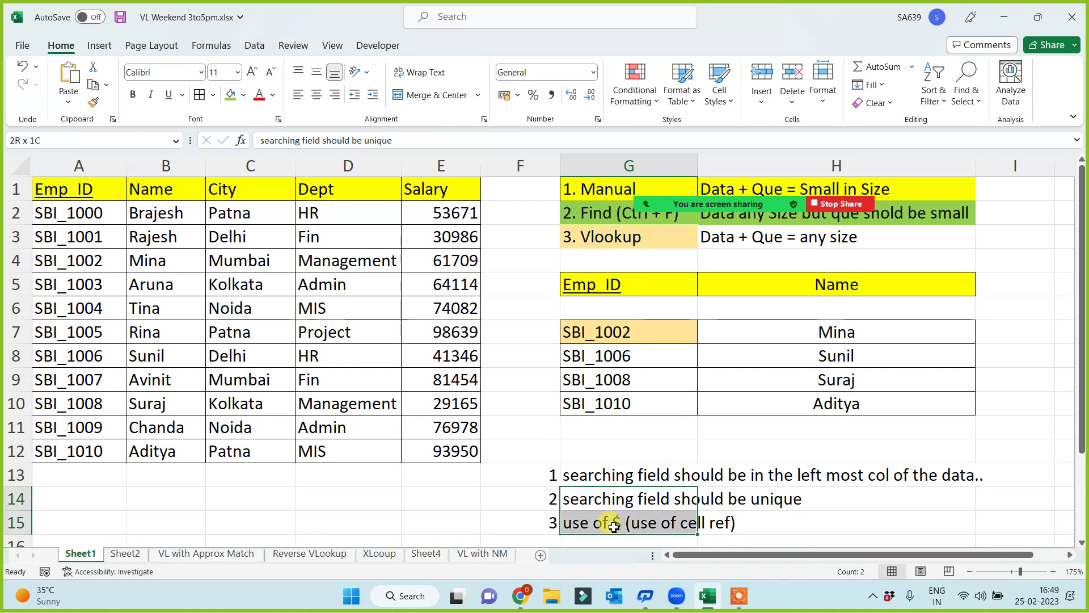
left_click(497, 516)
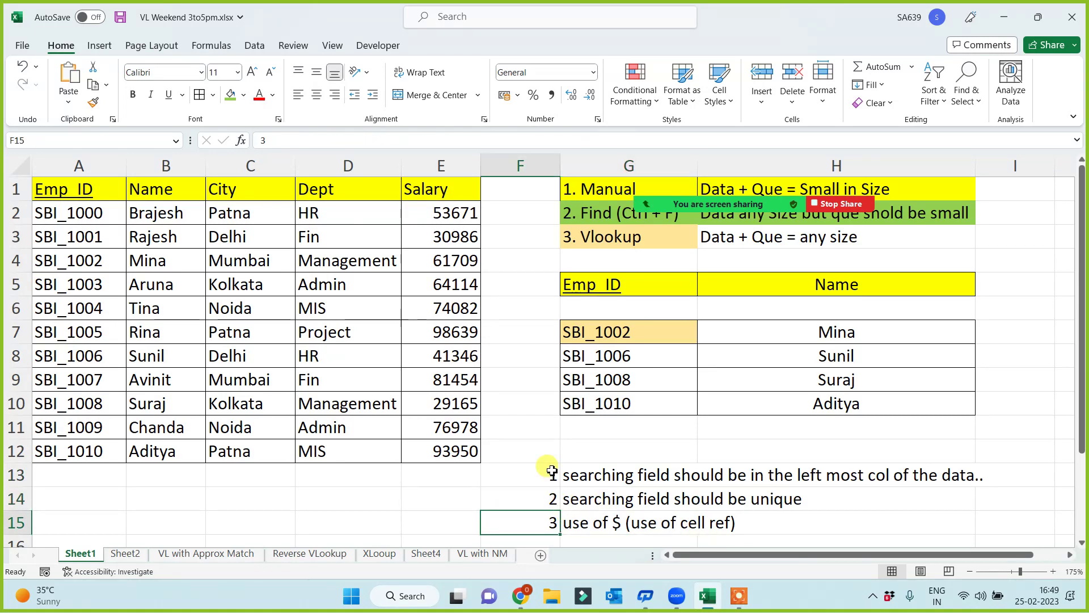
left_click_drag(629, 497, 622, 520)
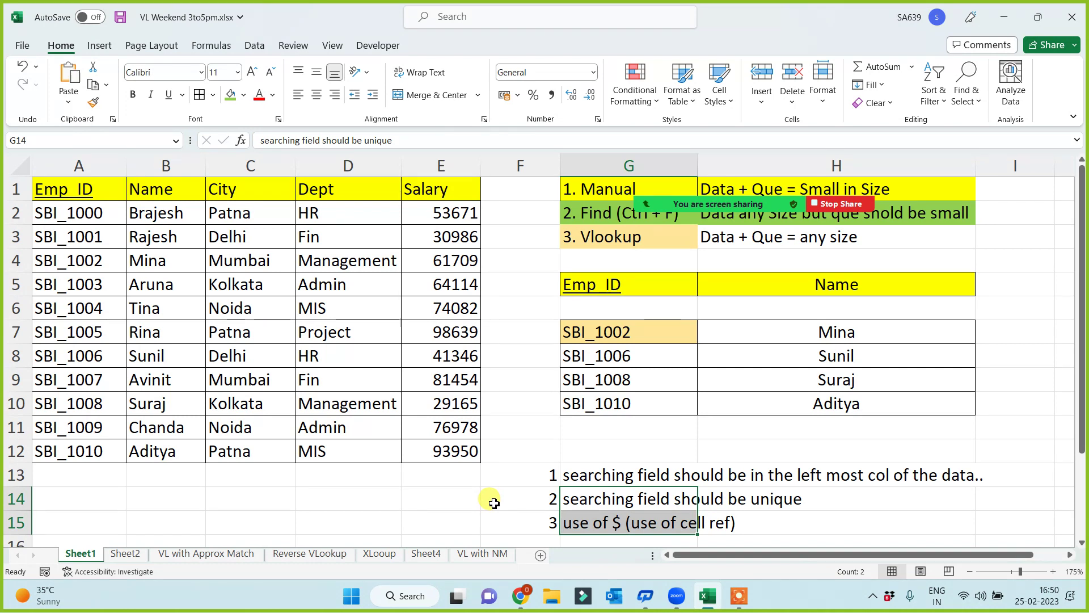
left_click(425, 495)
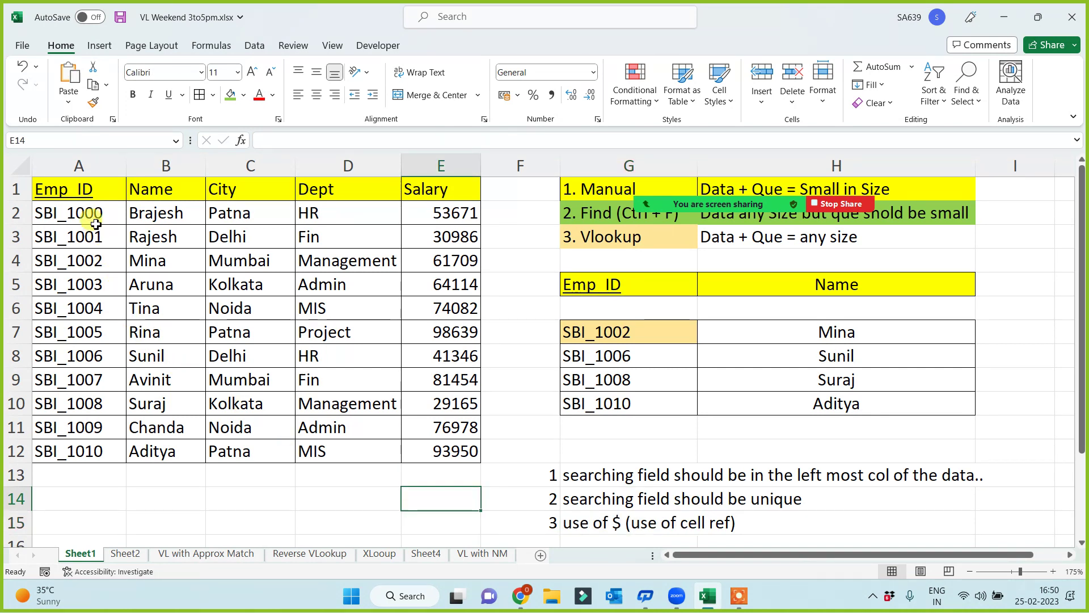
left_click_drag(79, 191, 486, 445)
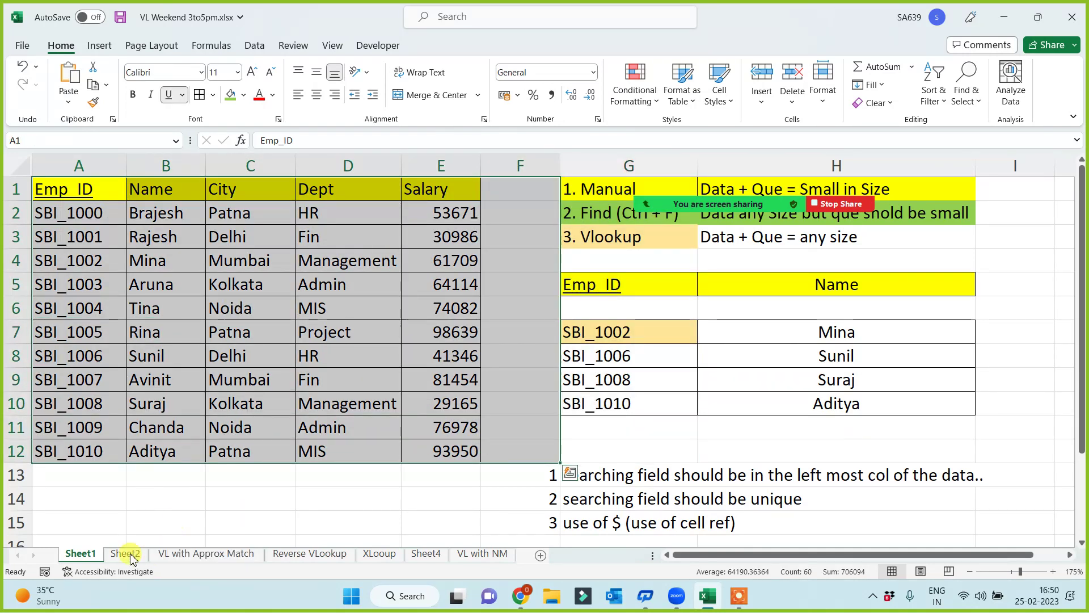
left_click(127, 555)
left_click(221, 555)
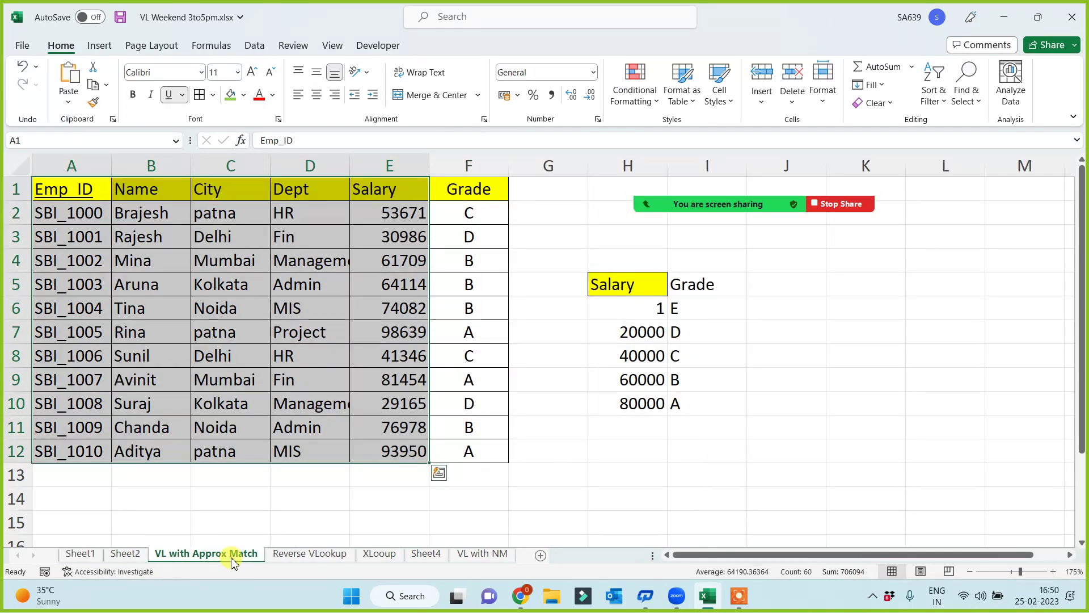
left_click(309, 555)
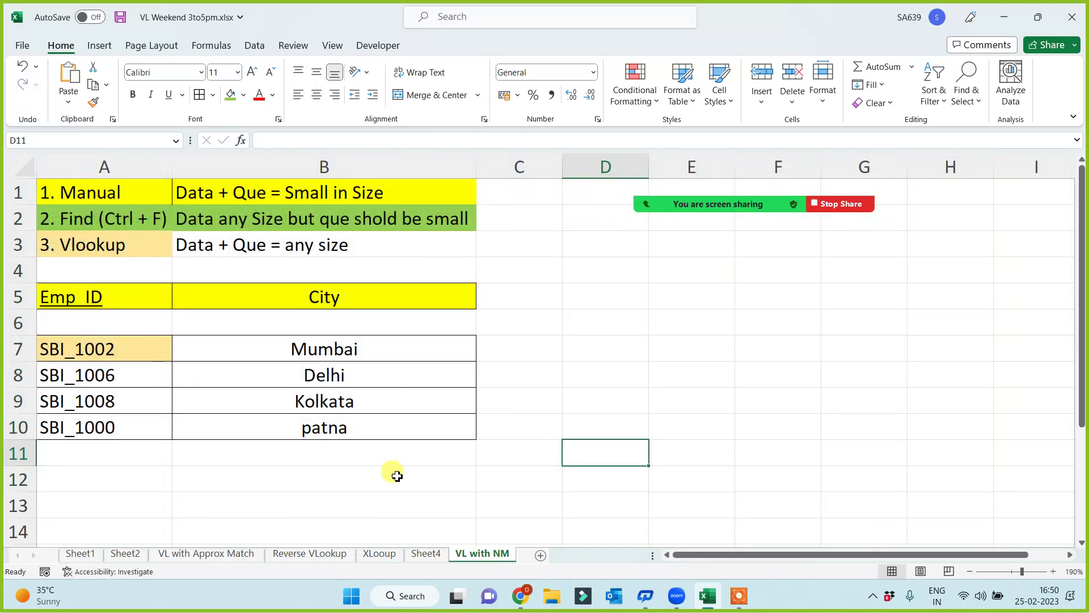
- Copy the employee table A1:E12 from the VL with Approx Match sheet and paste it at A1 of a new sheet
left_click(199, 555)
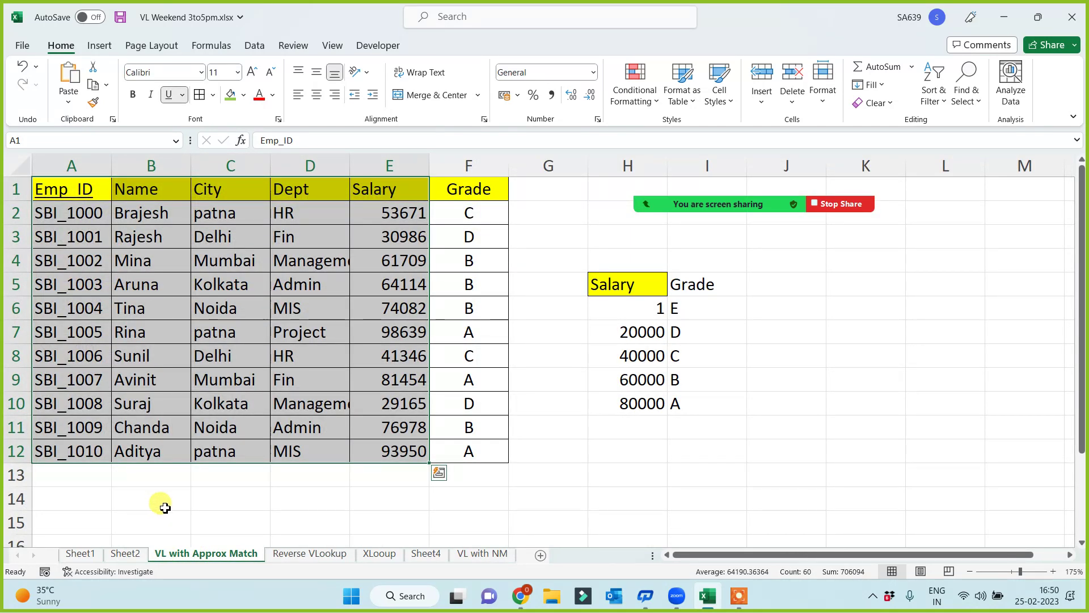
key("ctrl+c")
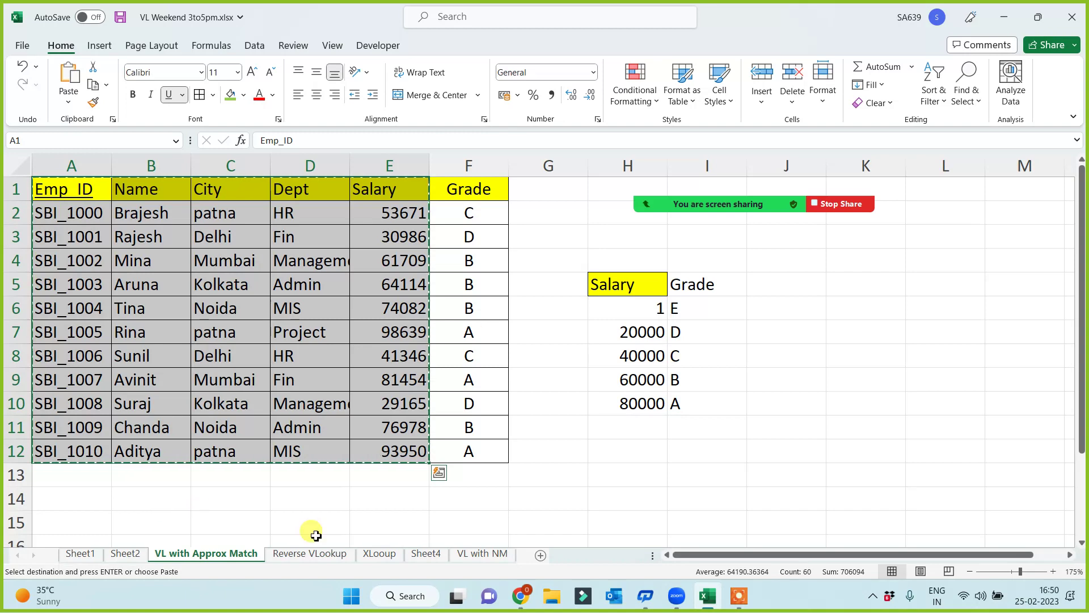
left_click(541, 555)
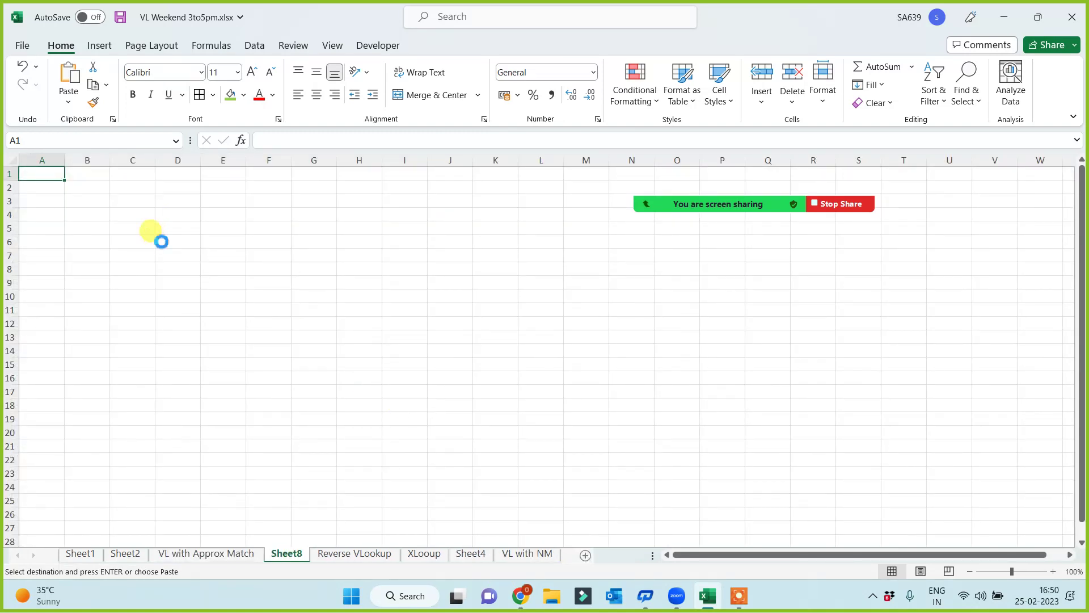
key("ctrl+v")
scroll(195, 302, "up", 6)
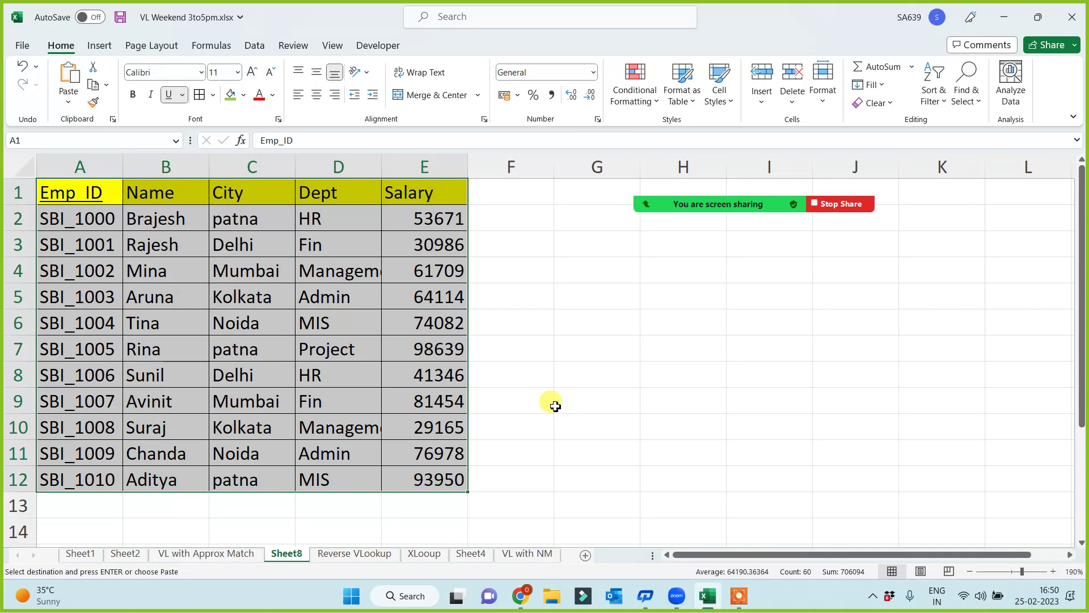
- Copy the Emp_ID header and the IDs SBI_1002, SBI_1005, SBI_1006 and SBI_1009 from column A to G5:G9
left_click(598, 377)
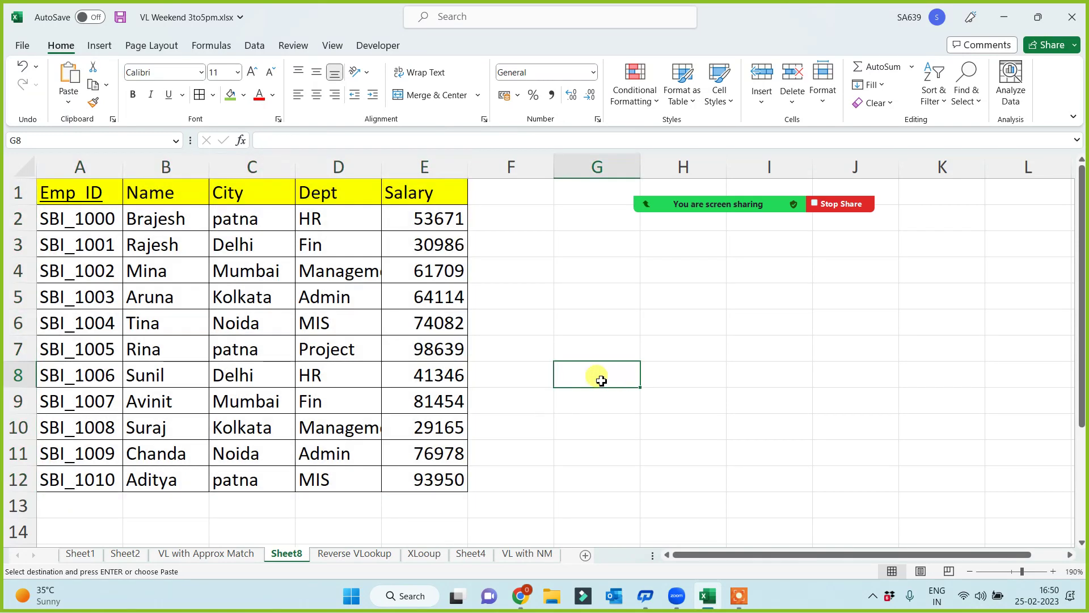
left_click(73, 192)
left_click(74, 270, "ctrl")
left_click(74, 349, "ctrl")
left_click(73, 375, "ctrl")
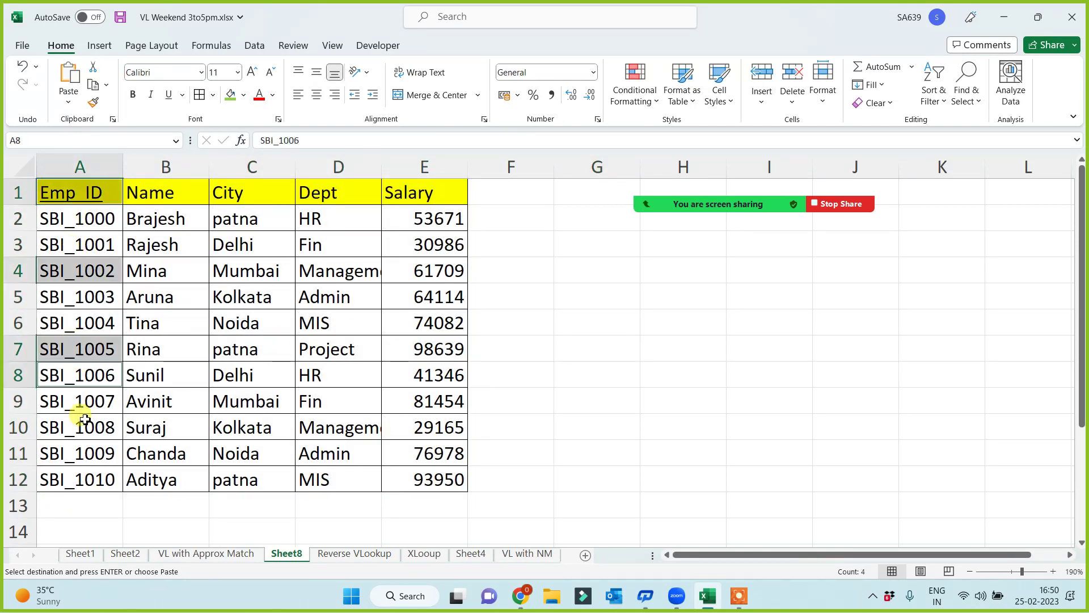
left_click(82, 457, "ctrl")
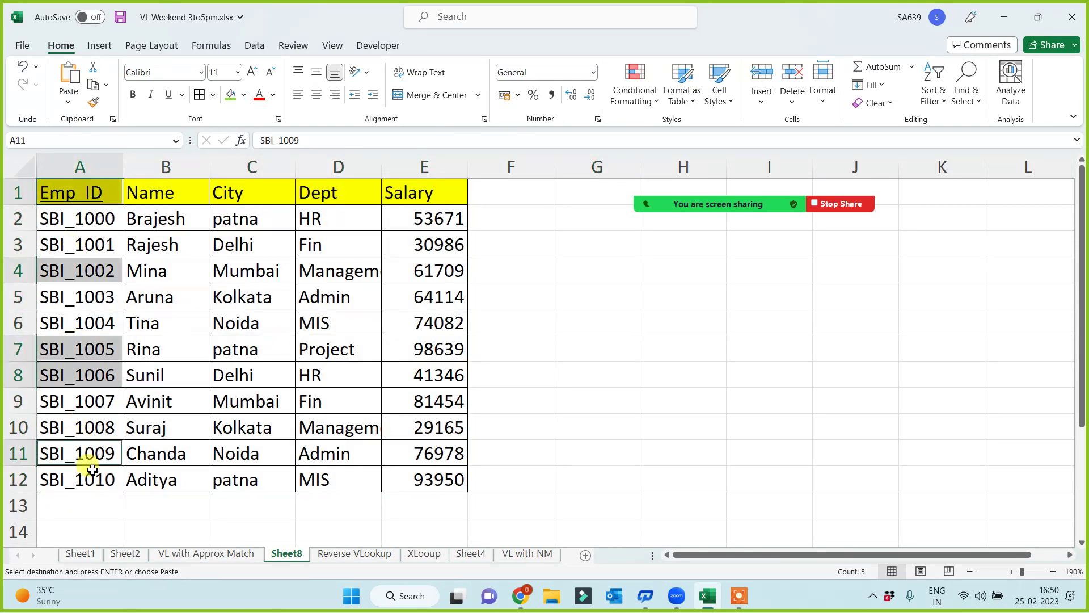
left_click(595, 292)
key("ctrl+v")
- Move the Emp_ID header from G5 to G3, above the list of lookup IDs
left_click(607, 295)
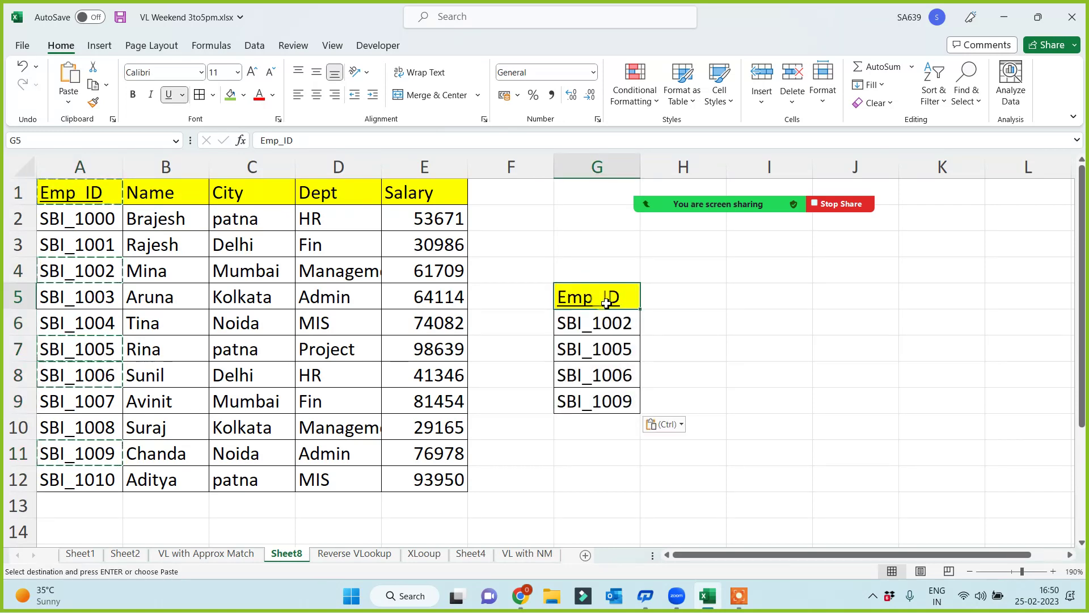
key("ctrl+c")
left_click(598, 247)
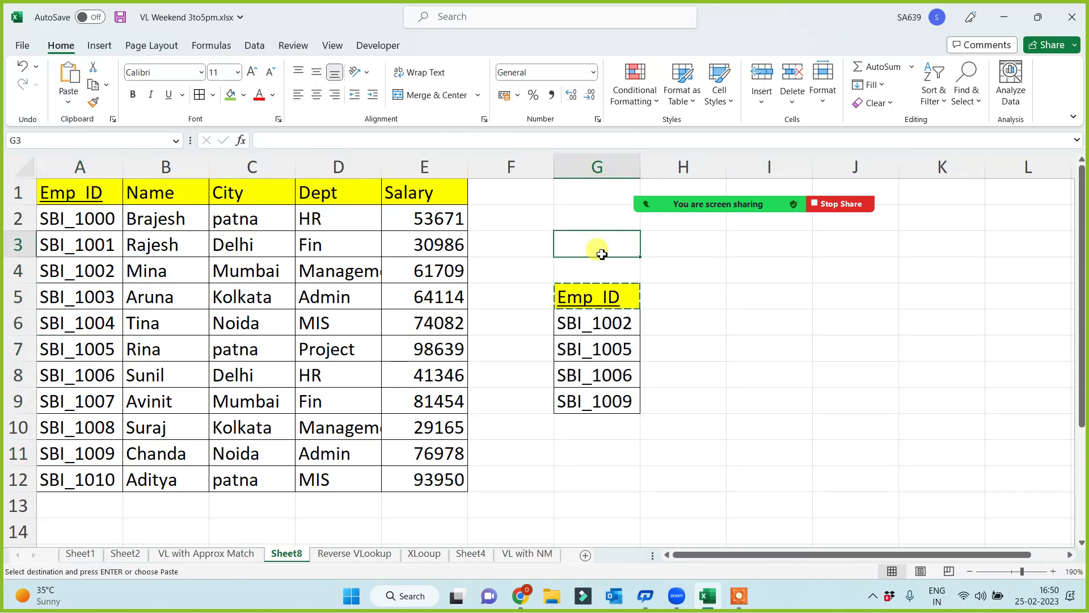
key("ctrl+v")
left_click_drag(595, 320, 591, 399)
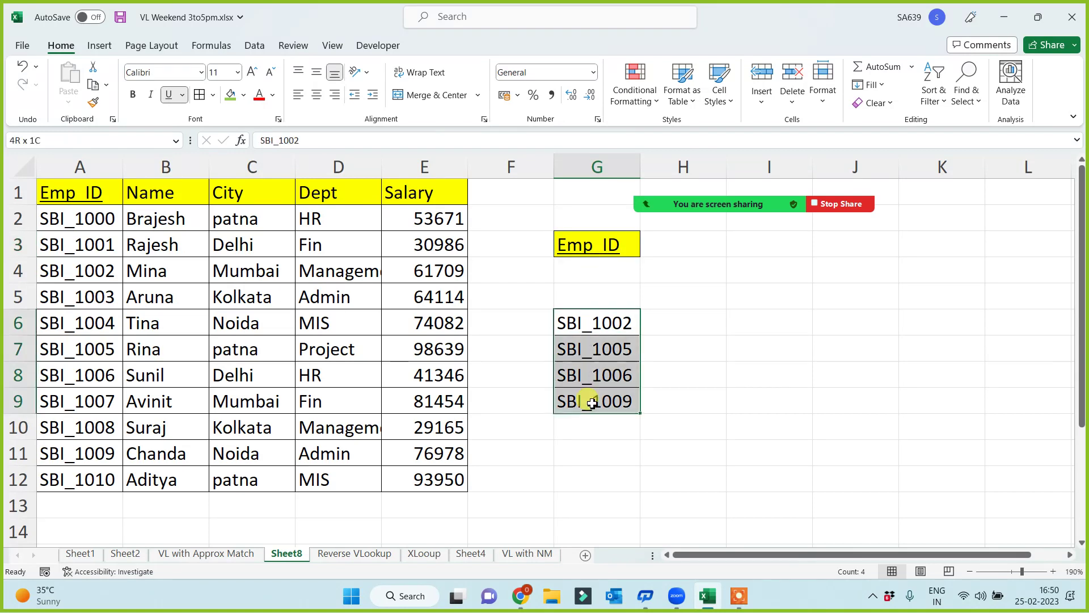
left_click(766, 315)
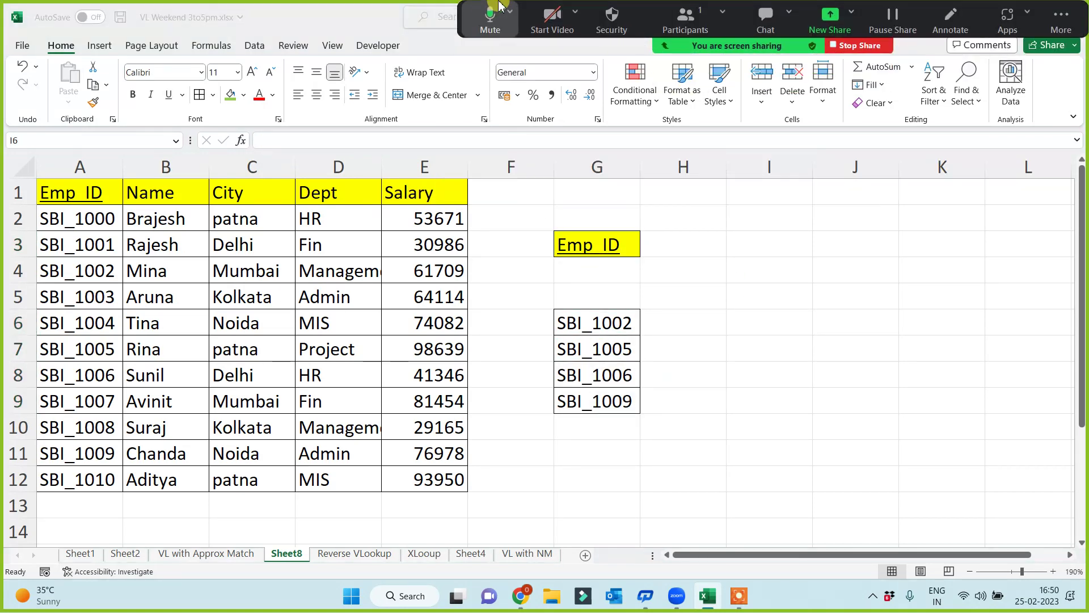
- Copy the Name, City, Dept and Salary headers from B1:E1 to H3:K3
left_click_drag(170, 193, 421, 191)
key("ctrl+c")
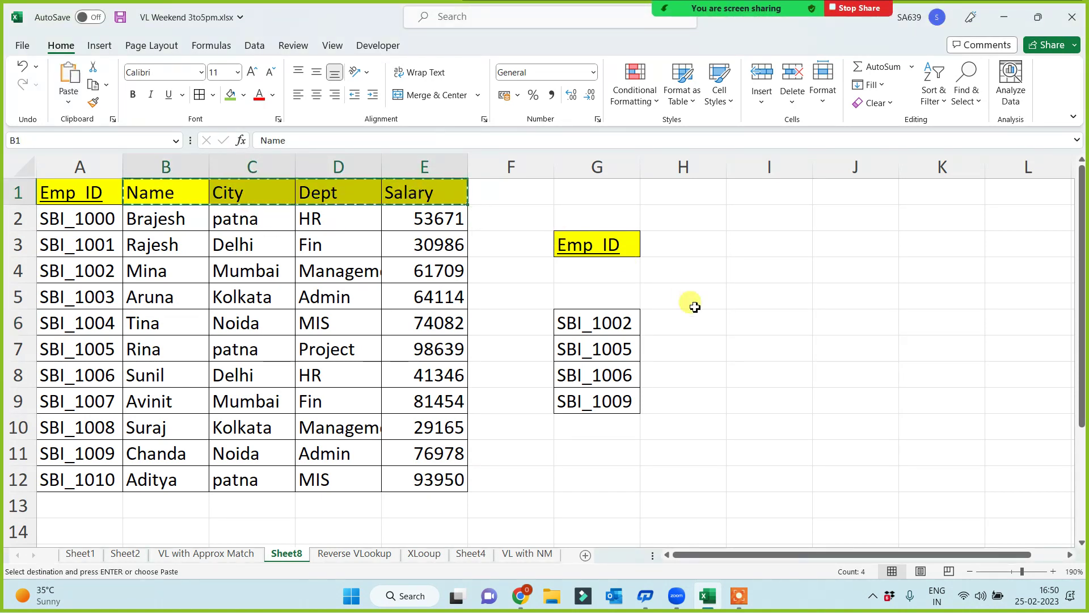
left_click(681, 246)
key("ctrl+v")
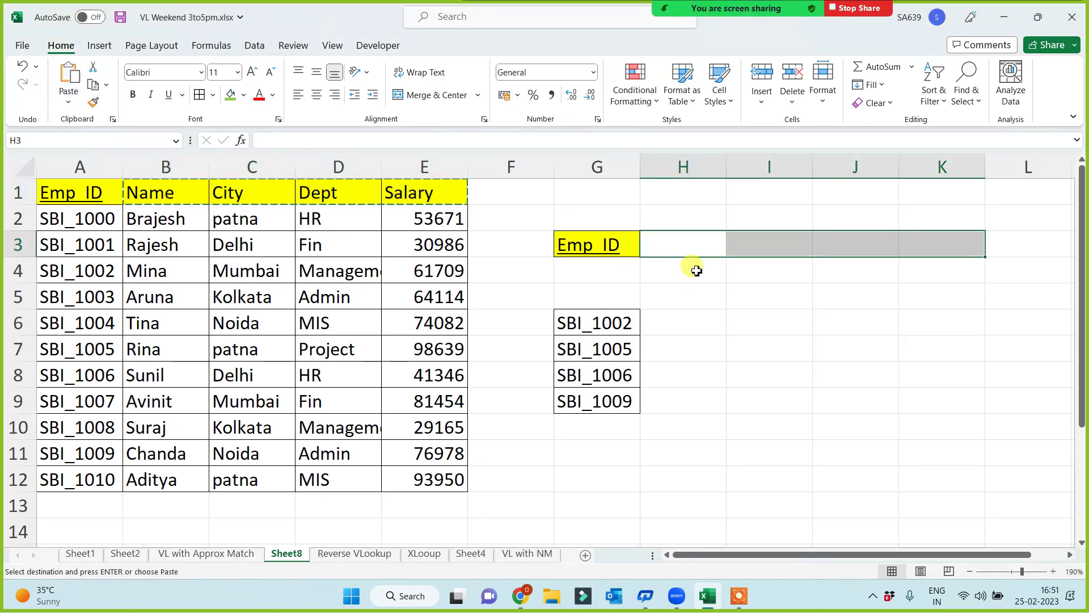
left_click(677, 328)
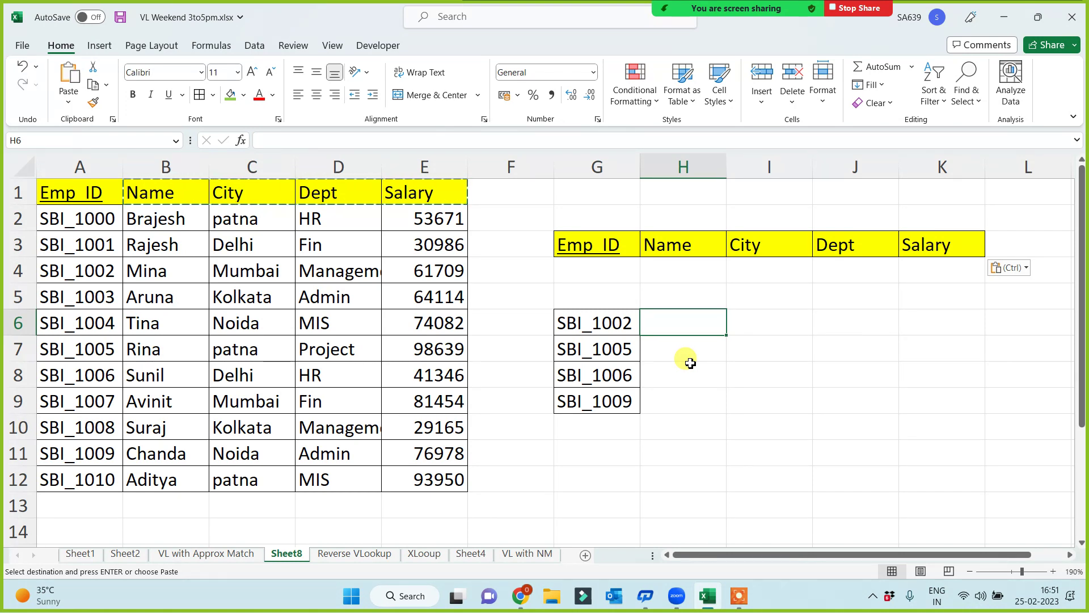
left_click(680, 167)
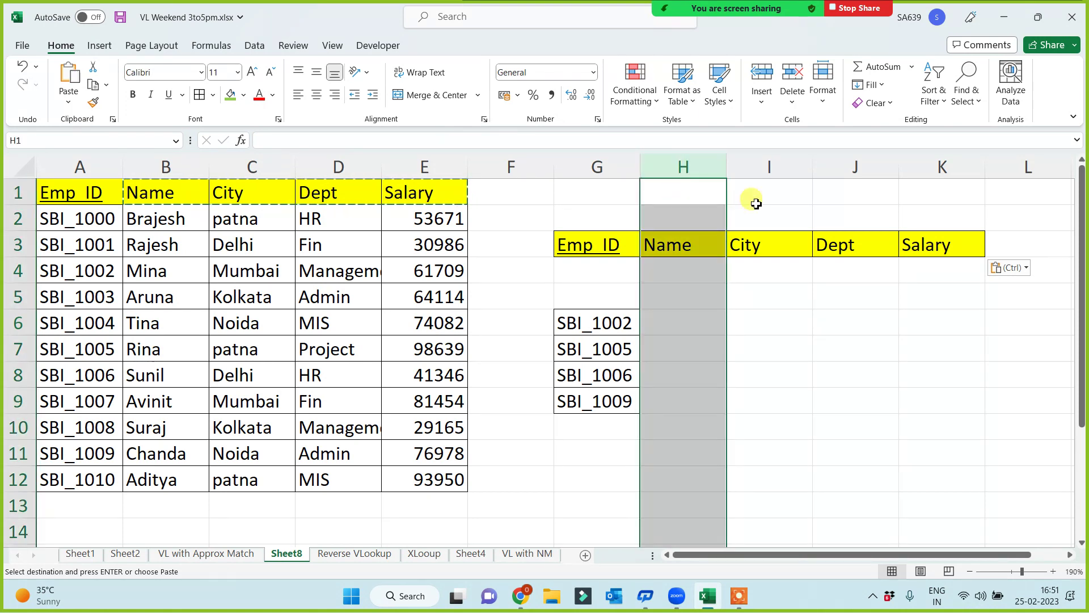
left_click(763, 166)
left_click(842, 166)
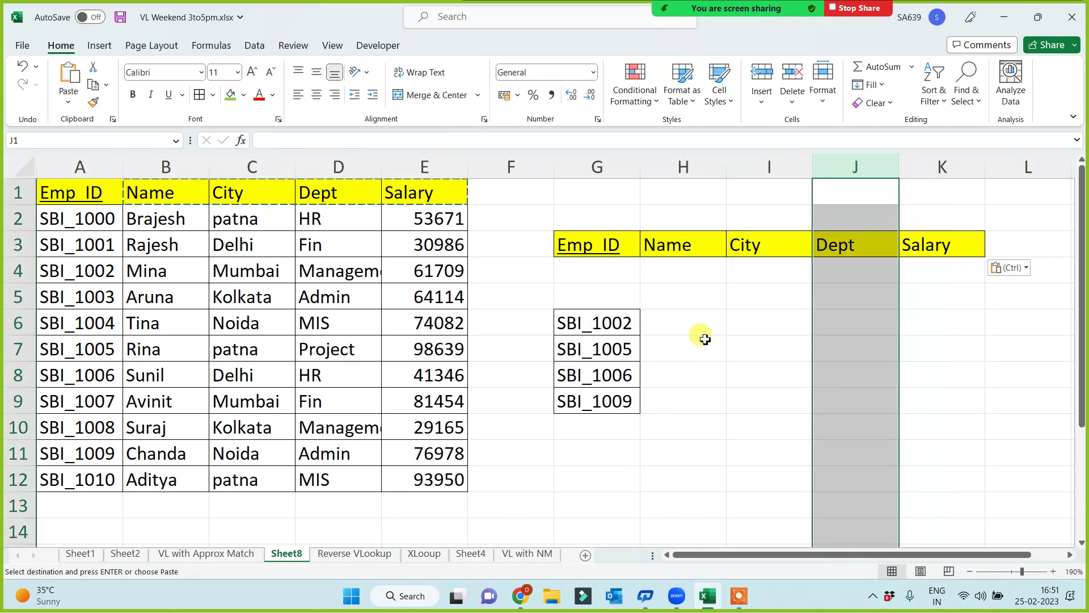
left_click(685, 336)
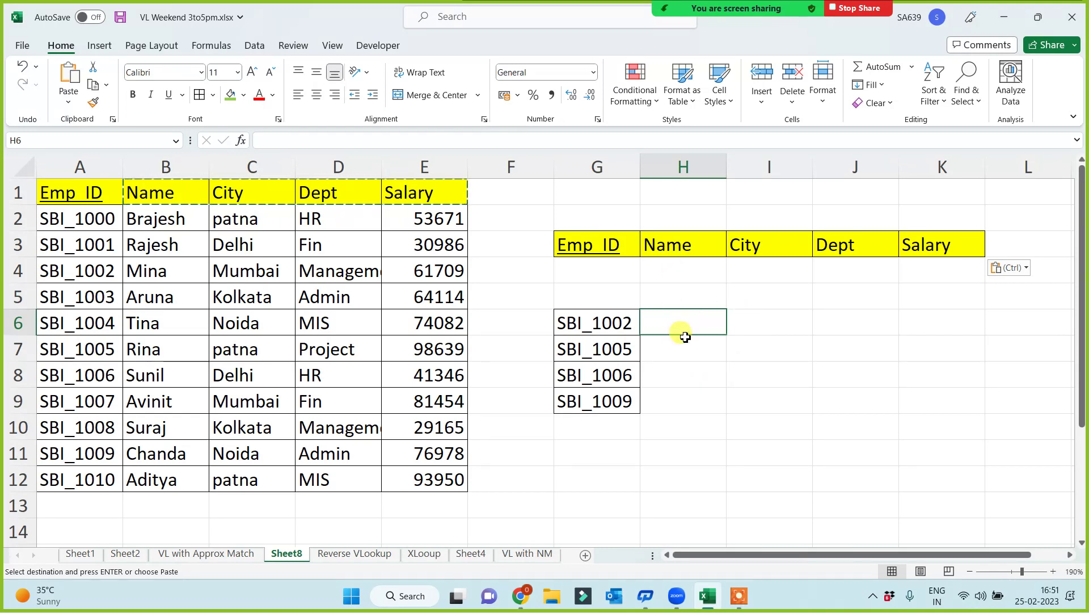
left_click_drag(685, 333, 686, 403)
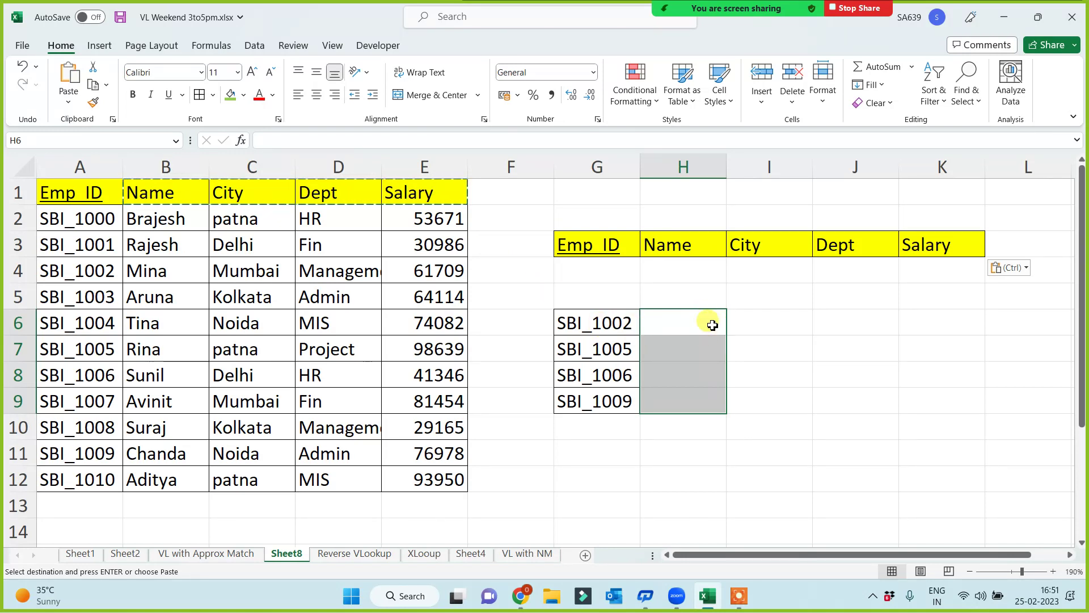
left_click_drag(710, 318, 928, 394)
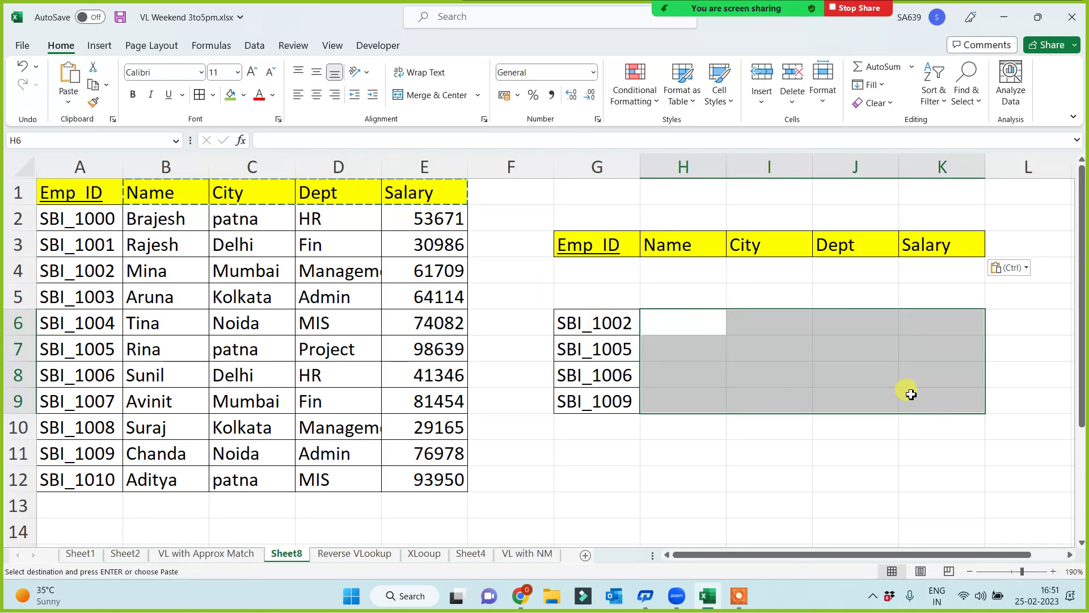
left_click(695, 328)
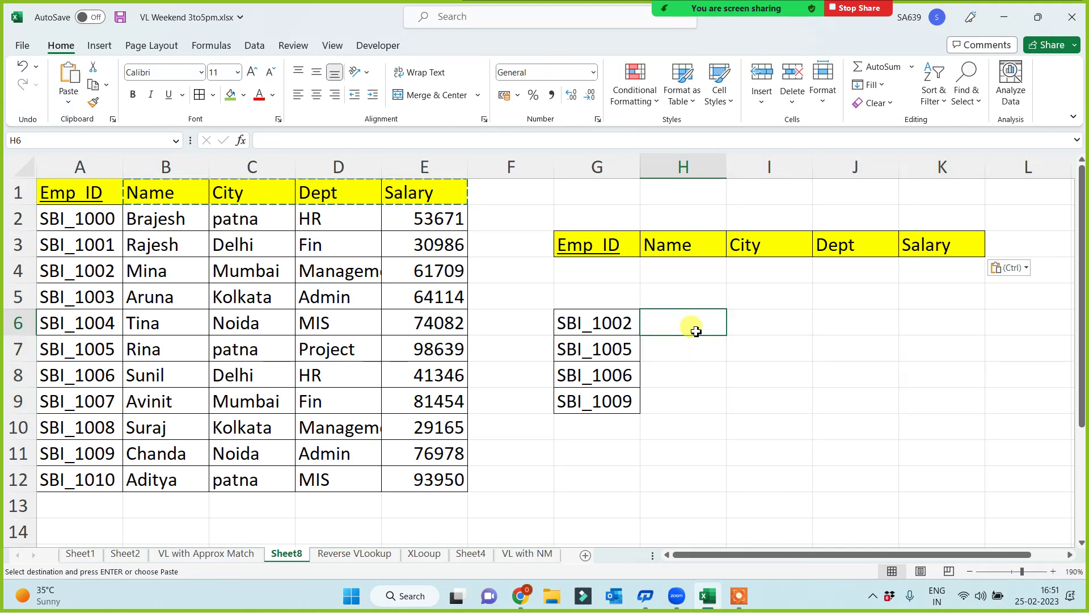
left_click_drag(697, 324, 945, 406)
- Start a VLOOKUP formula in H6 with the column-locked cell $G6 as the lookup value
left_click(660, 328)
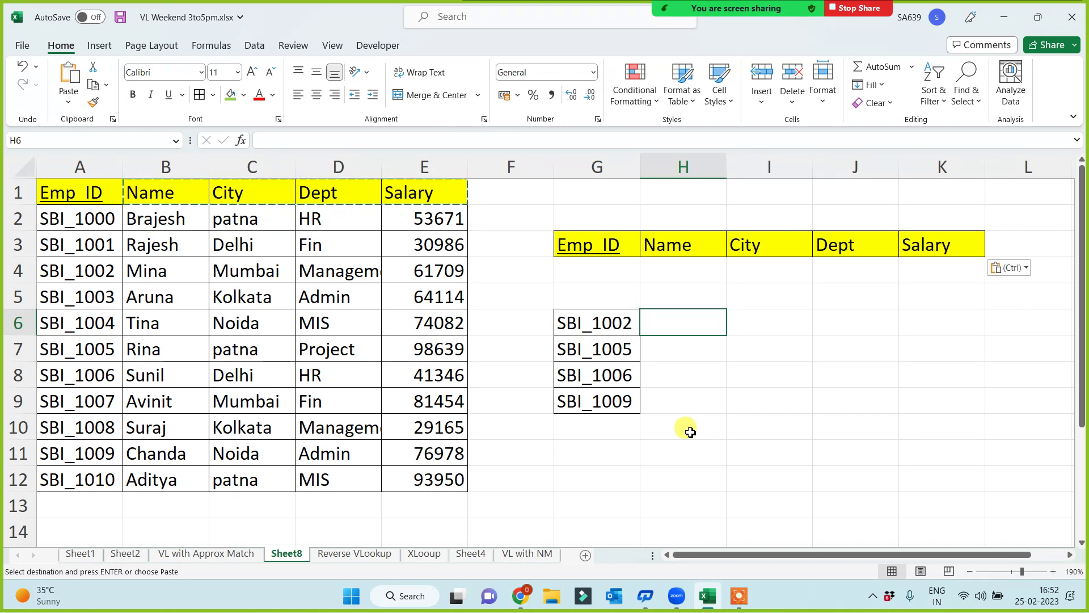
type("=vl")
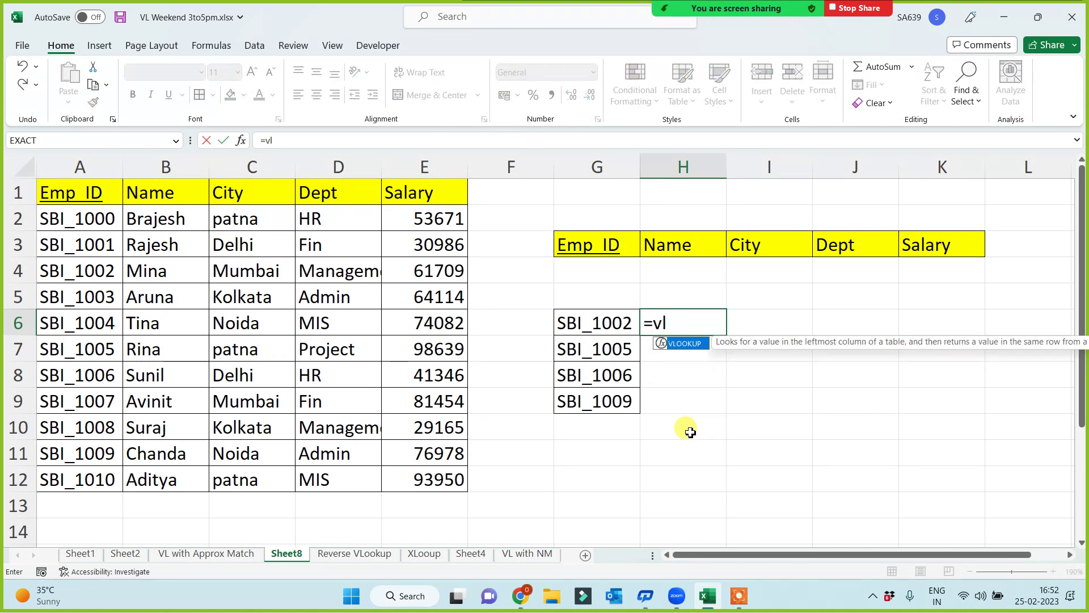
key("Tab")
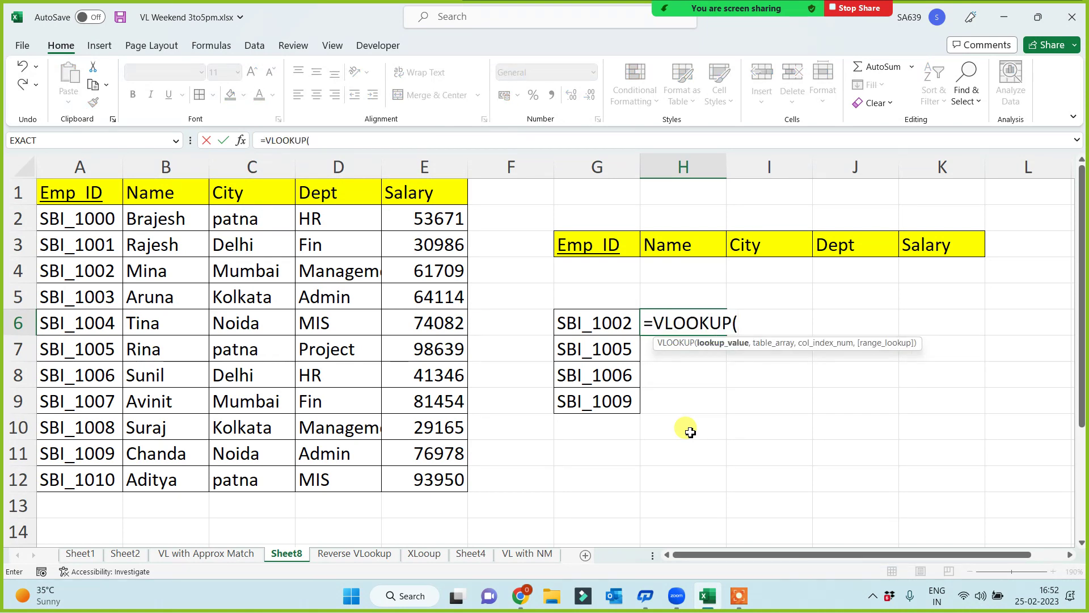
left_click(616, 331)
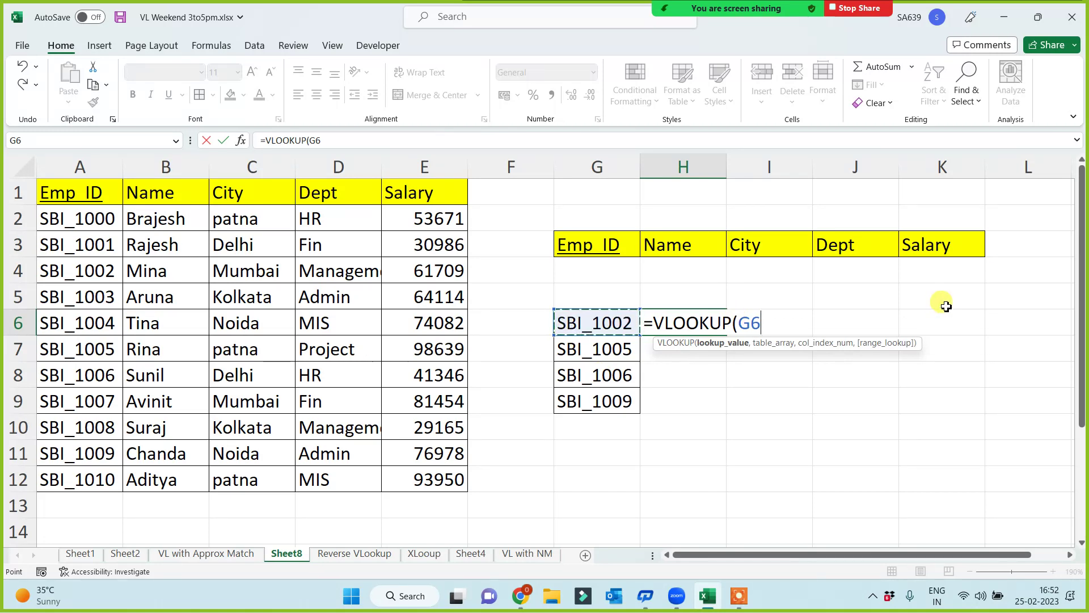
left_click(745, 327)
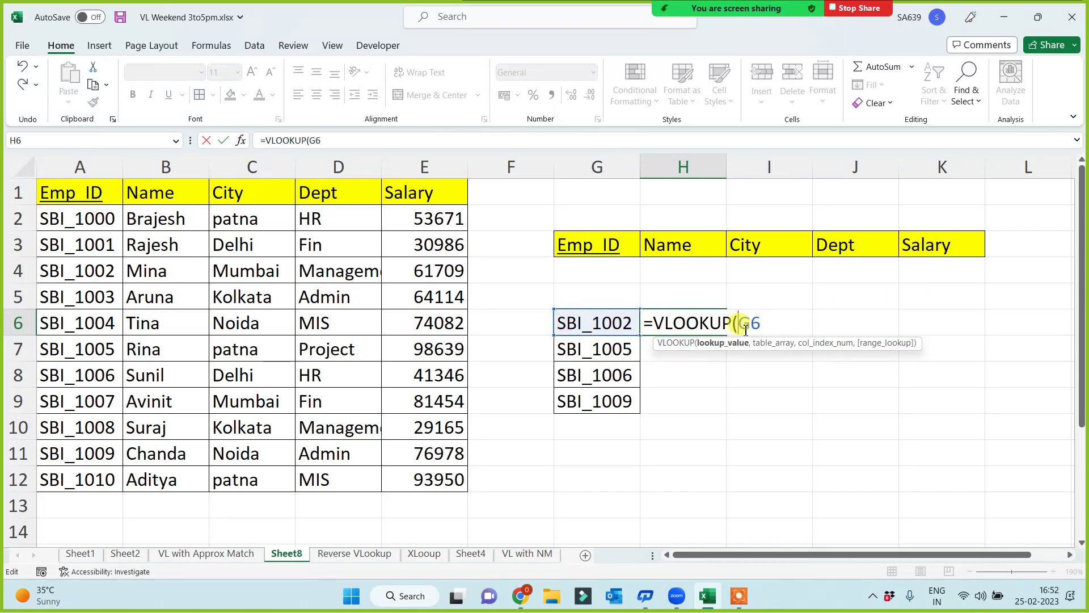
type("$")
left_click(775, 324)
type(",")
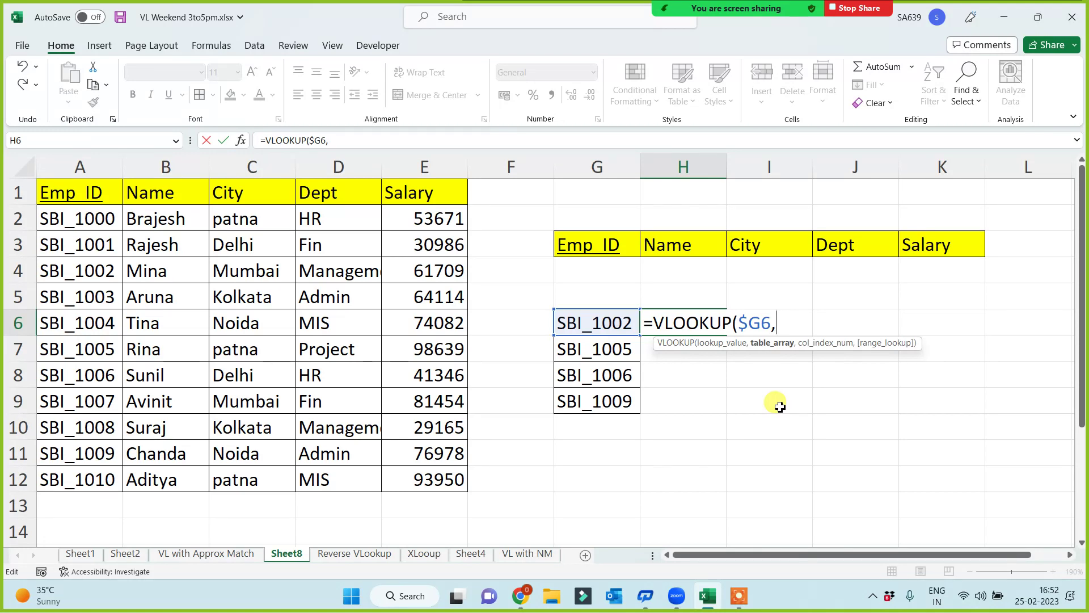
- Complete the H6 VLOOKUP with table array $A$1:$E$12, column index 2 and range lookup 0, and fill it through H6:K9
left_click_drag(102, 198, 435, 484)
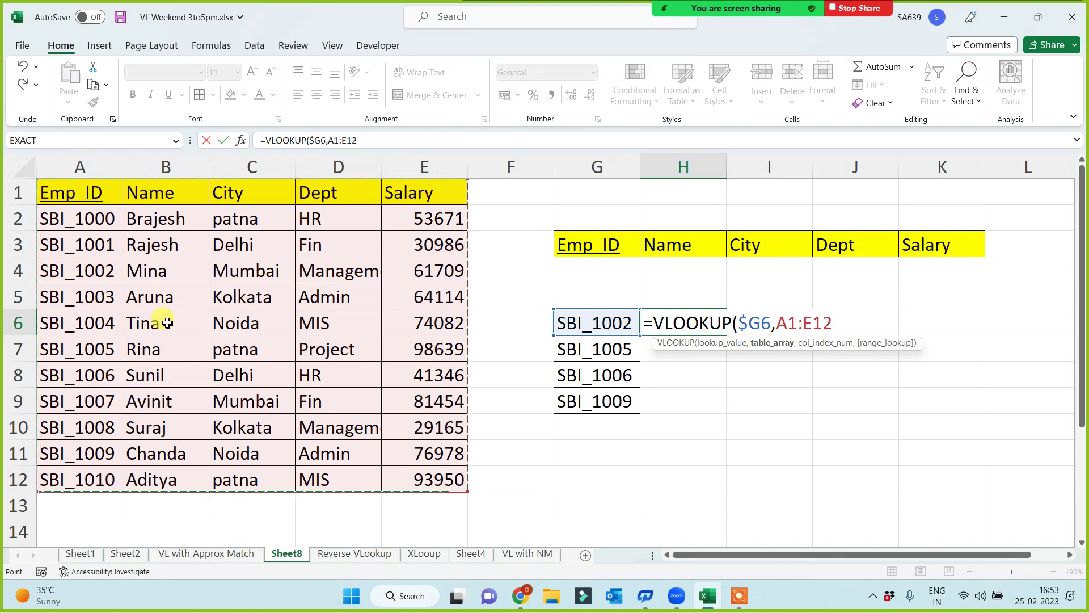
key("F4")
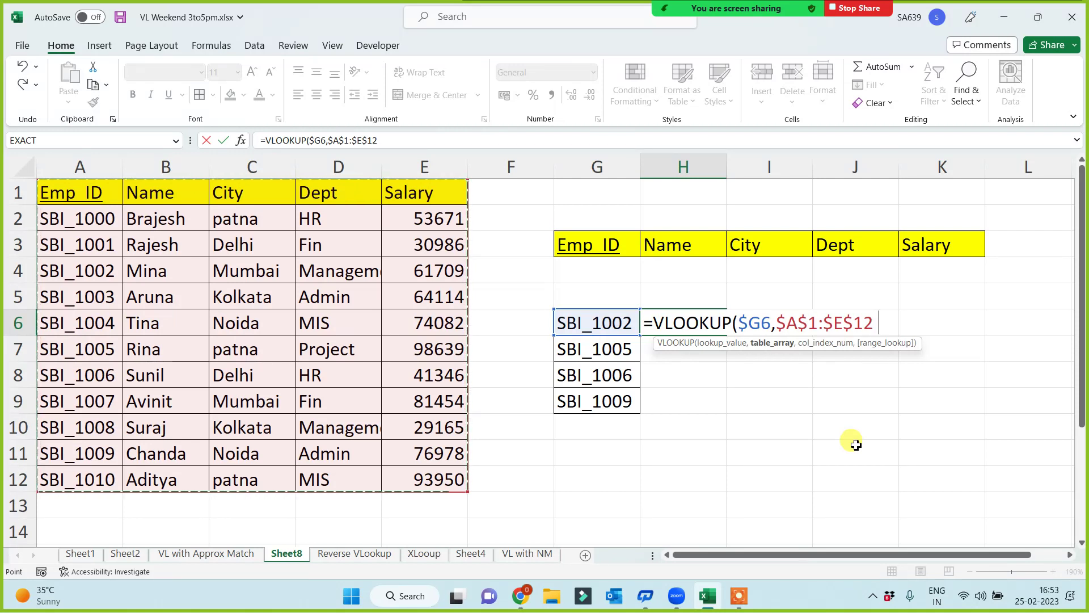
type(",")
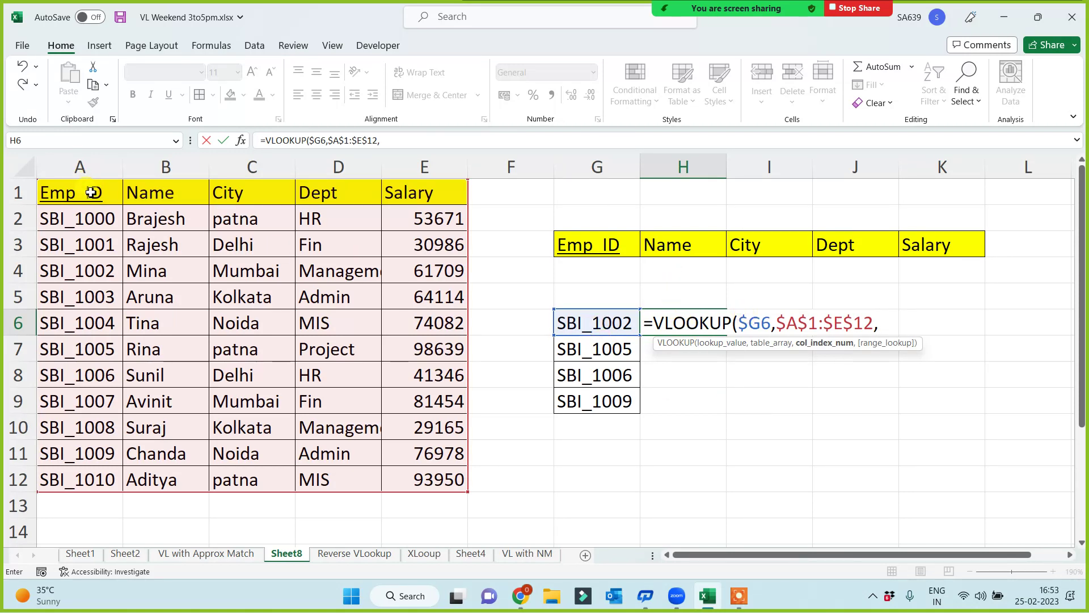
type("2,0)")
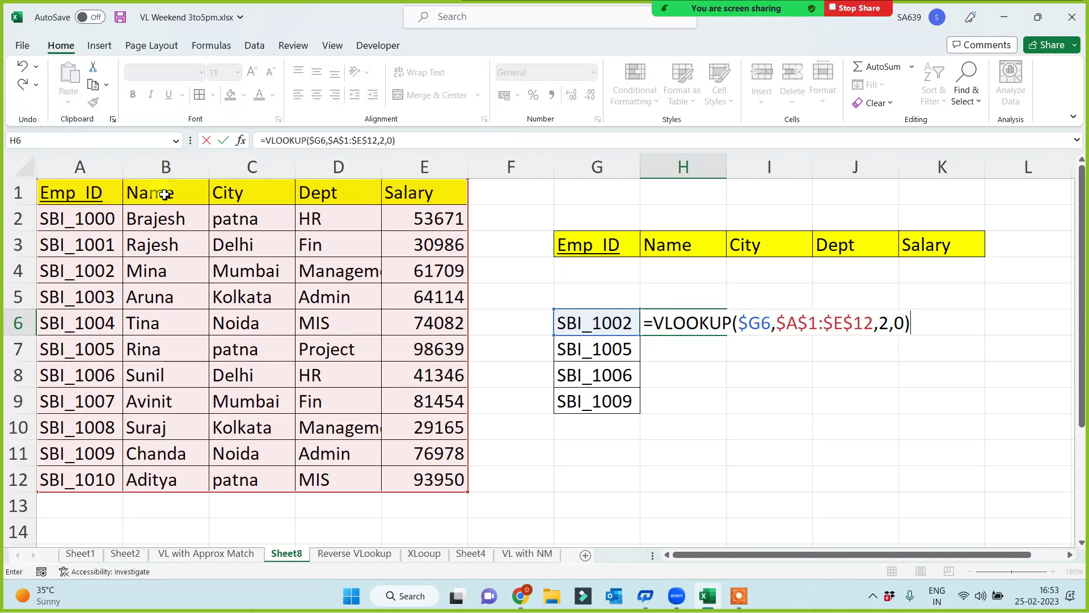
key("Return")
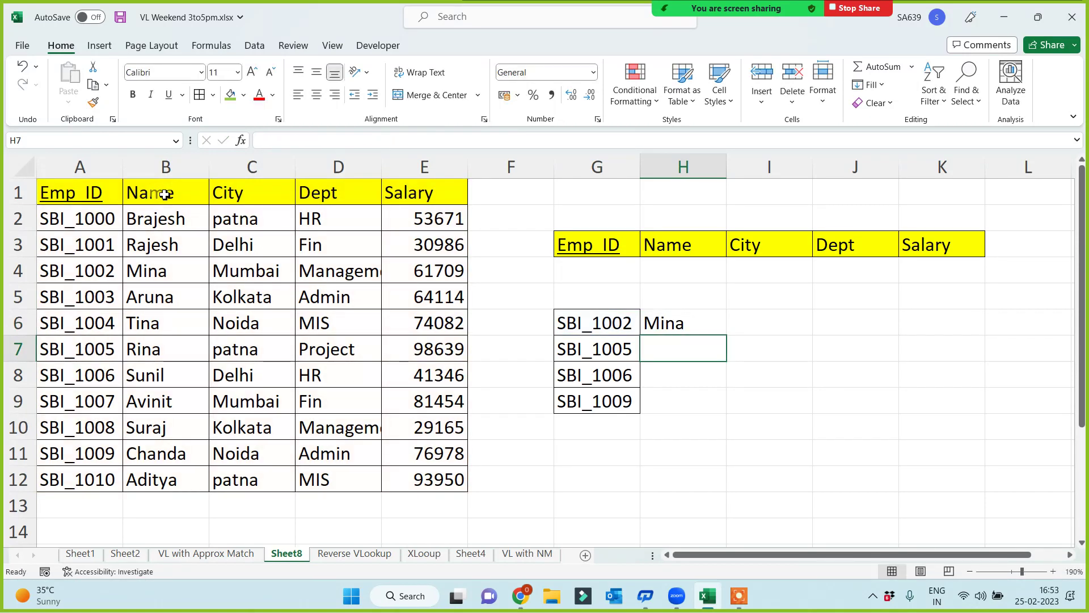
left_click(689, 320)
left_click_drag(725, 336, 961, 403)
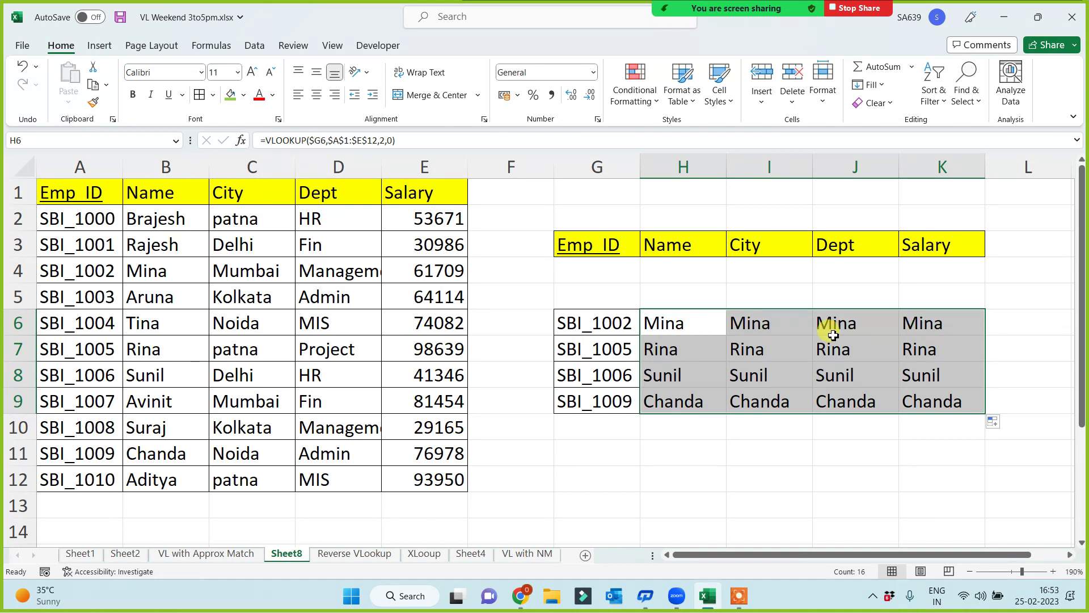
- Try the H6 lookup value as the unlocked reference G6 and fill the formula across to K6
left_click(681, 334)
left_click(317, 142)
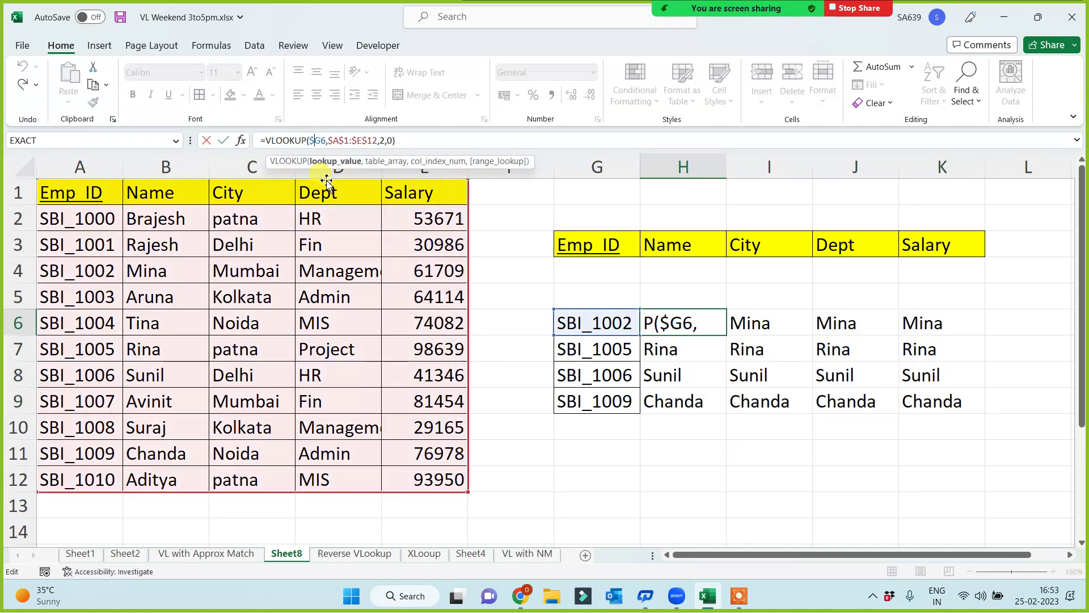
key("BackSpace")
key("Return")
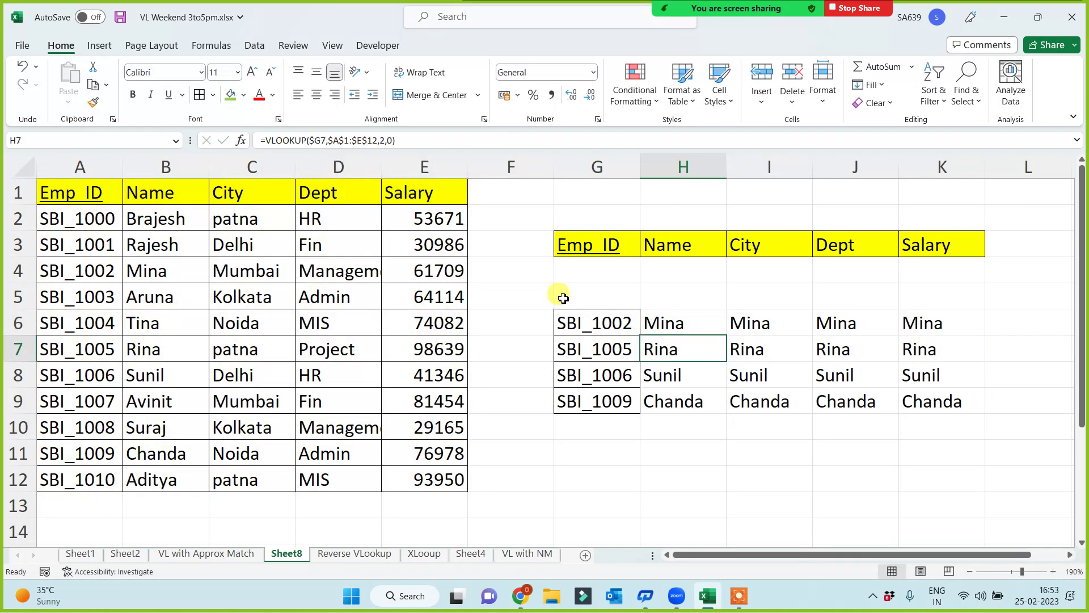
left_click(688, 323)
left_click_drag(729, 338, 965, 332)
- Restore the column lock on the H6 lookup value as $G6 and refill the formula across to K6
left_click(658, 324)
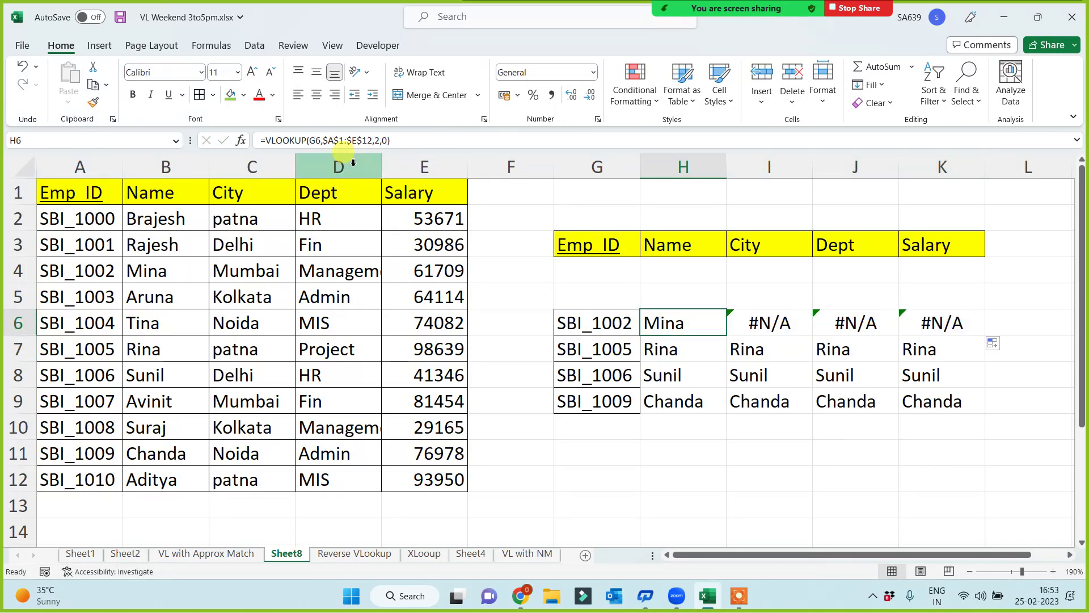
left_click(318, 142)
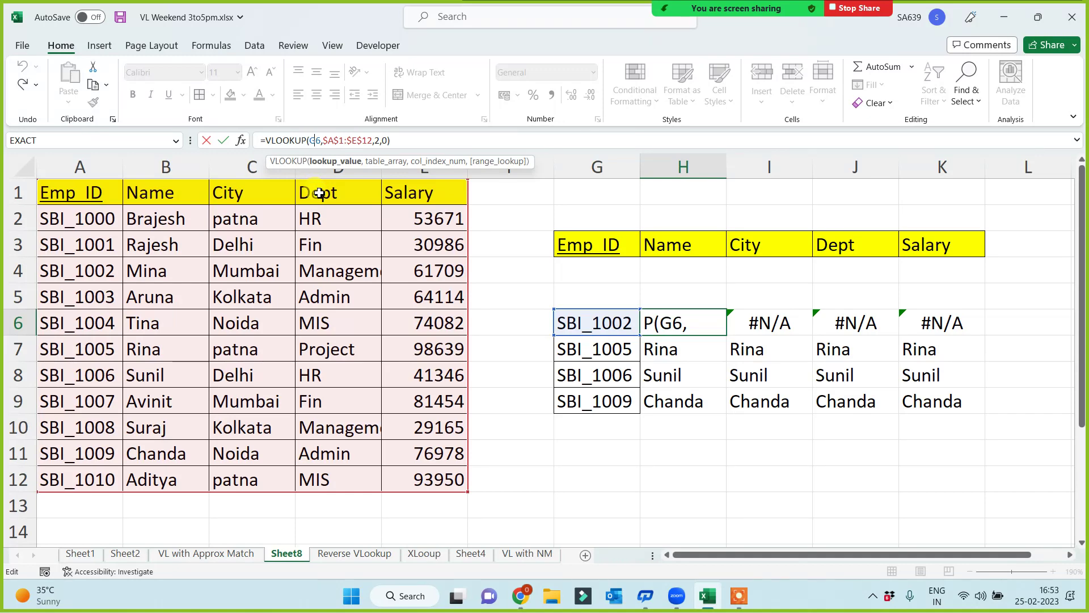
type("$")
key("Return")
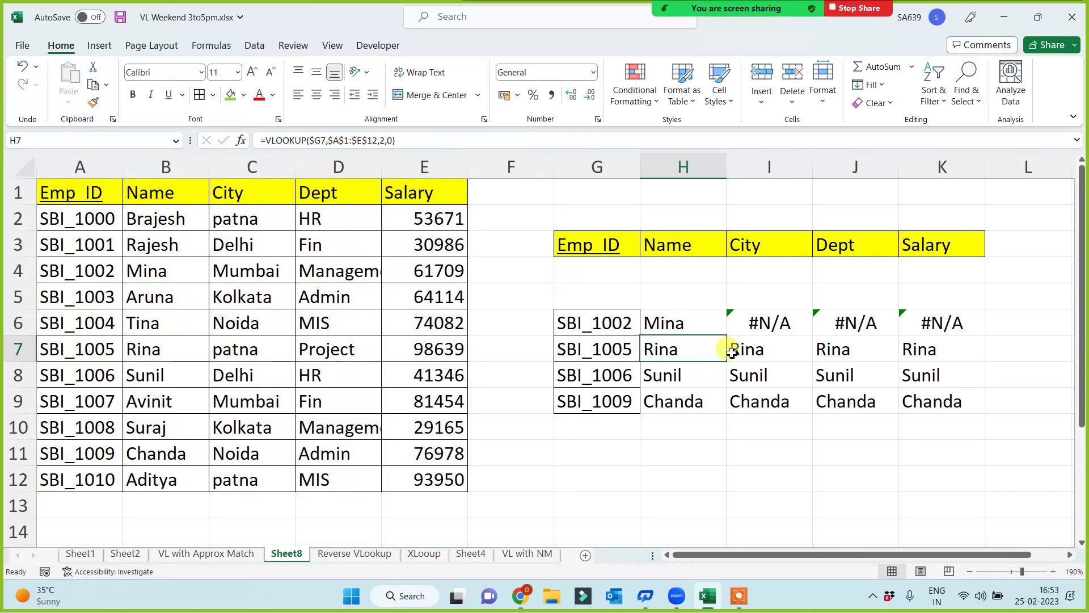
left_click(705, 319)
left_click_drag(727, 333, 990, 336)
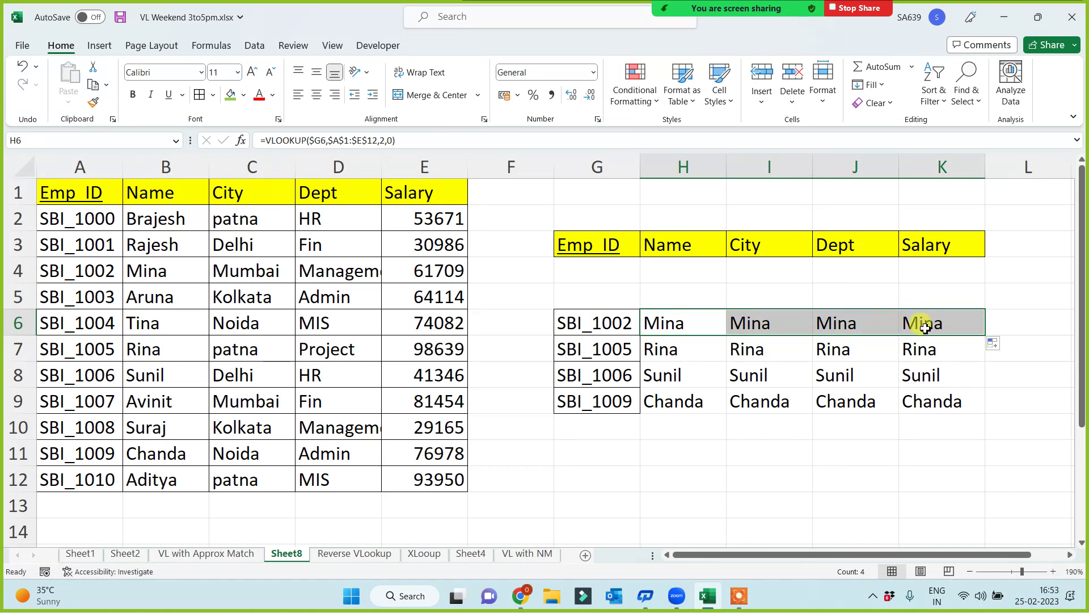
left_click(697, 321)
left_click(755, 324)
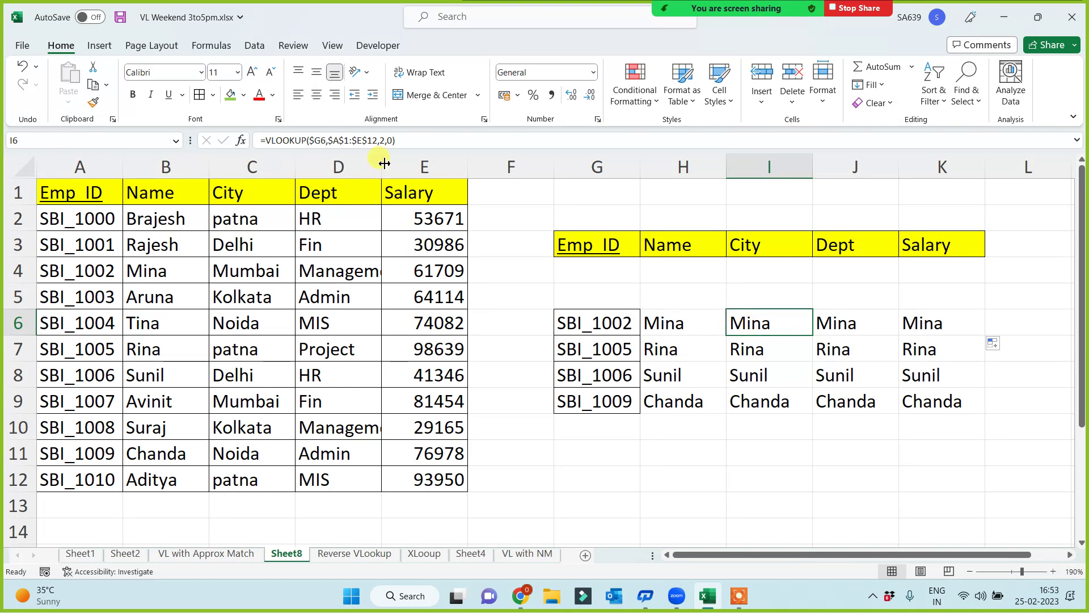
- Set the VLOOKUP column index to 3 in the City cell I6 and to 4 in the Dept cell J6
left_click(384, 141)
key("BackSpace")
type("3")
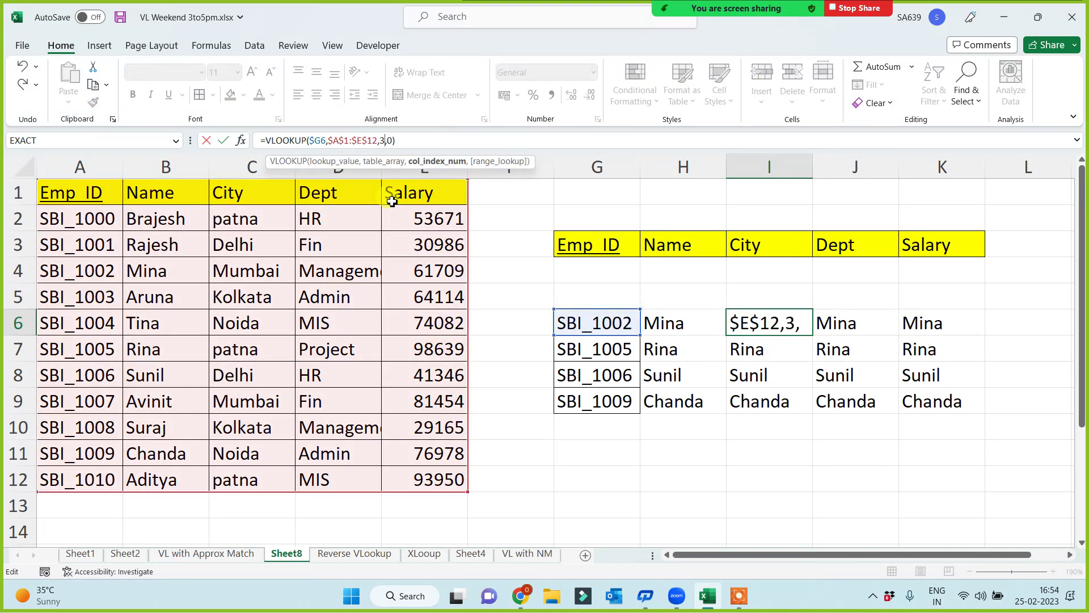
key("Return")
left_click(871, 329)
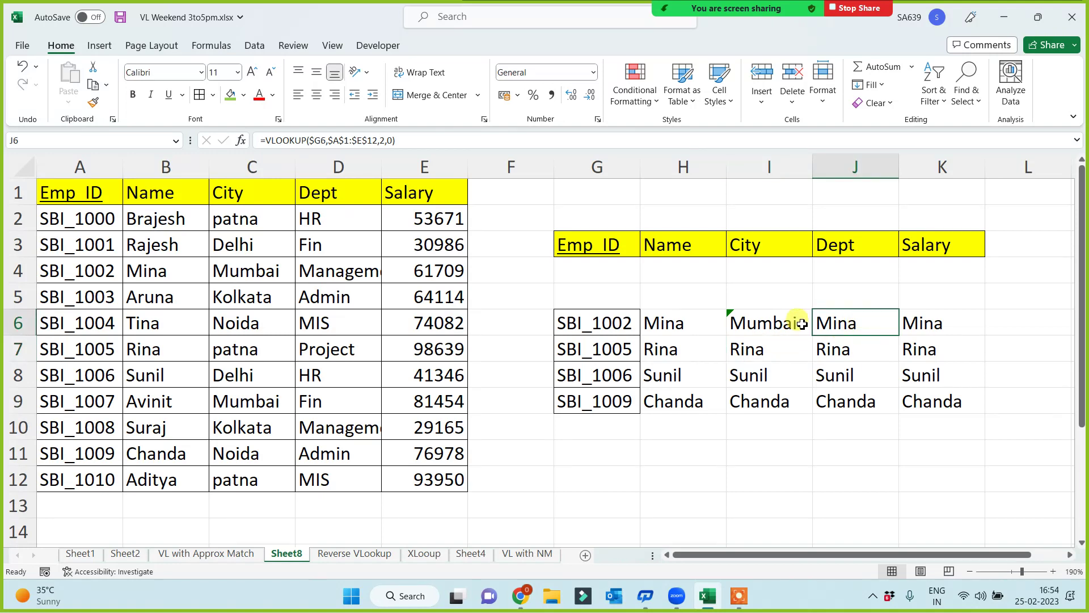
left_click(384, 140)
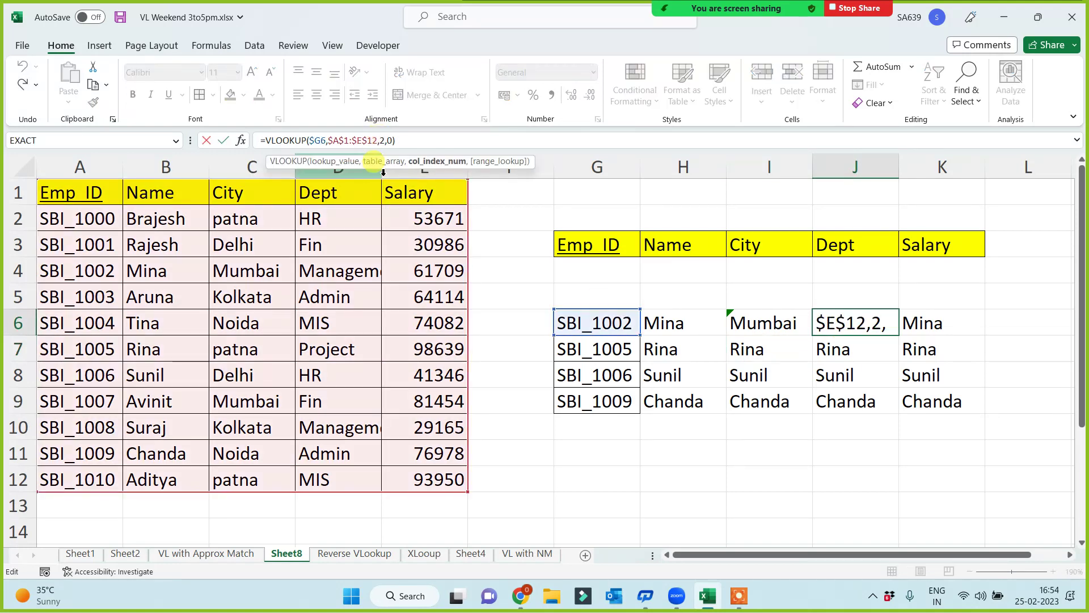
key("BackSpace")
type("4")
key("Return")
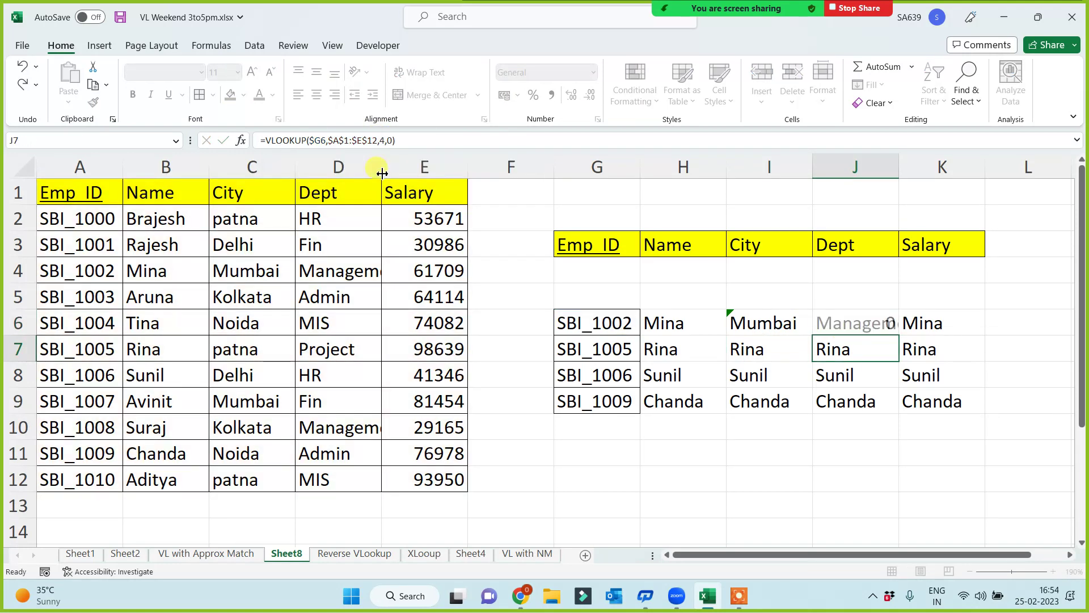
- Set the VLOOKUP column index in the Salary cell K6 to 5 and fill the row 6 formulas down through H6:K9
left_click(928, 327)
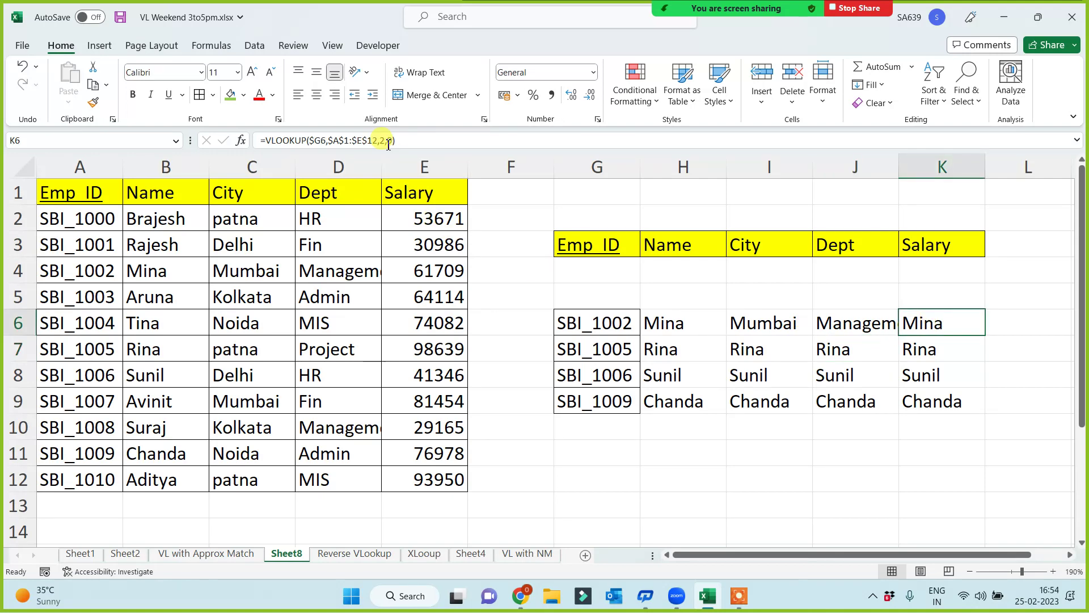
left_click(384, 140)
key("BackSpace")
type("4")
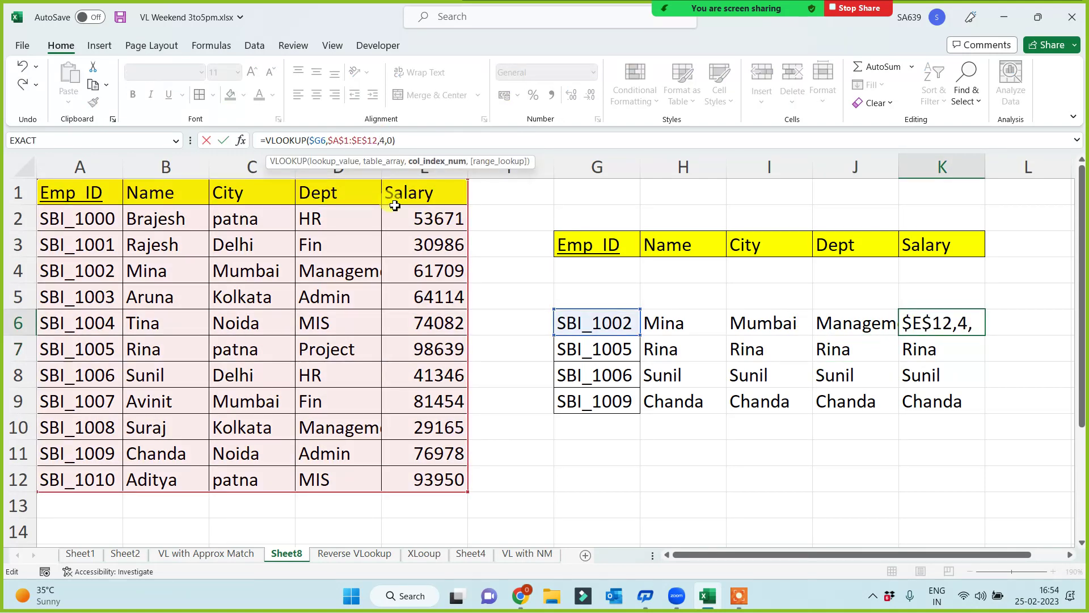
key("Return")
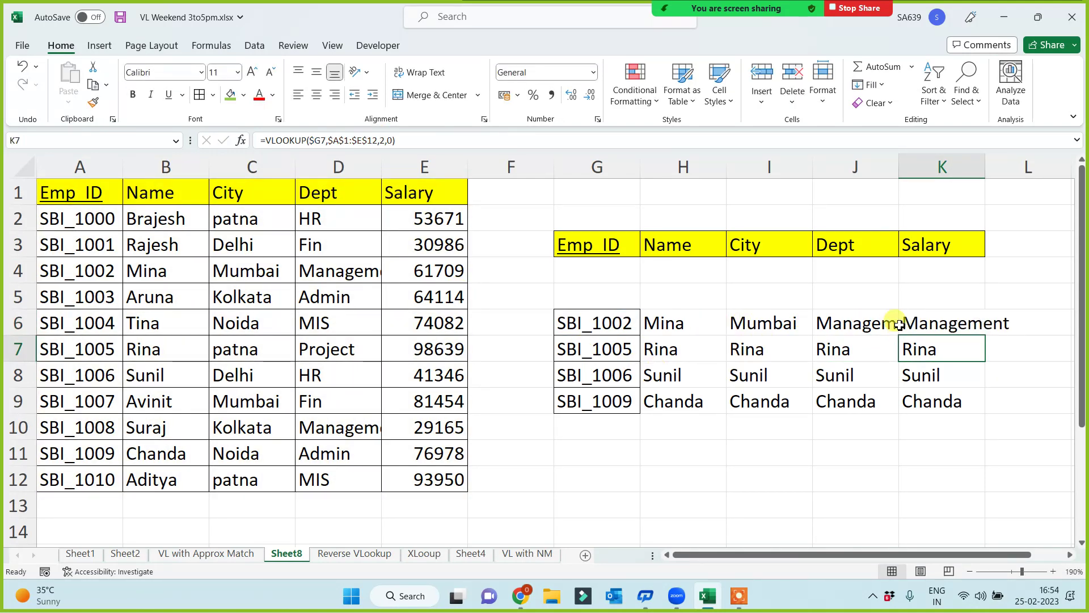
left_click(919, 317)
left_click(385, 140)
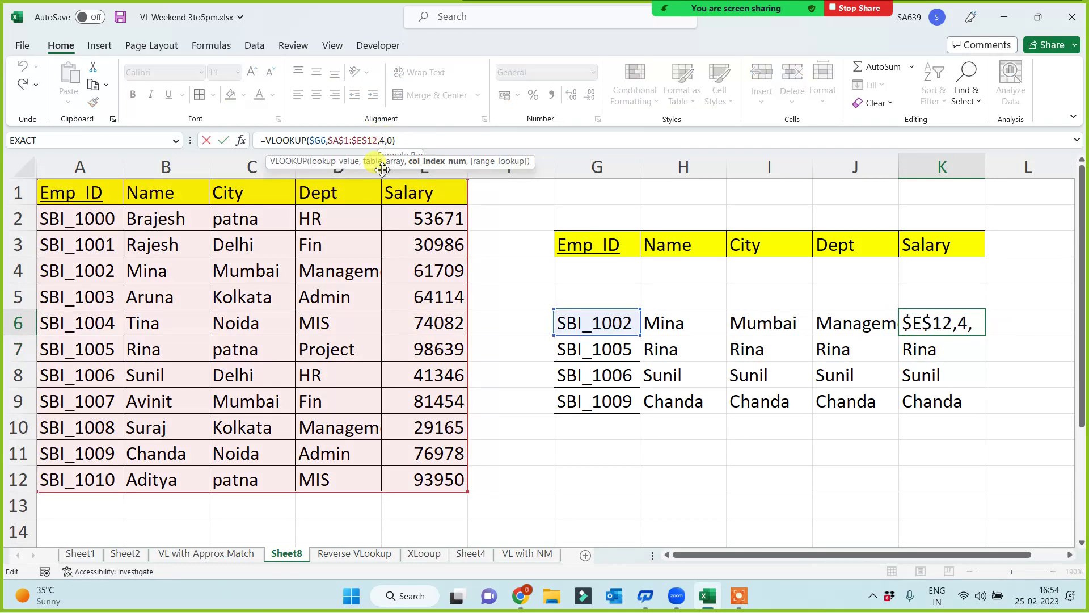
key("BackSpace")
type("5")
key("Return")
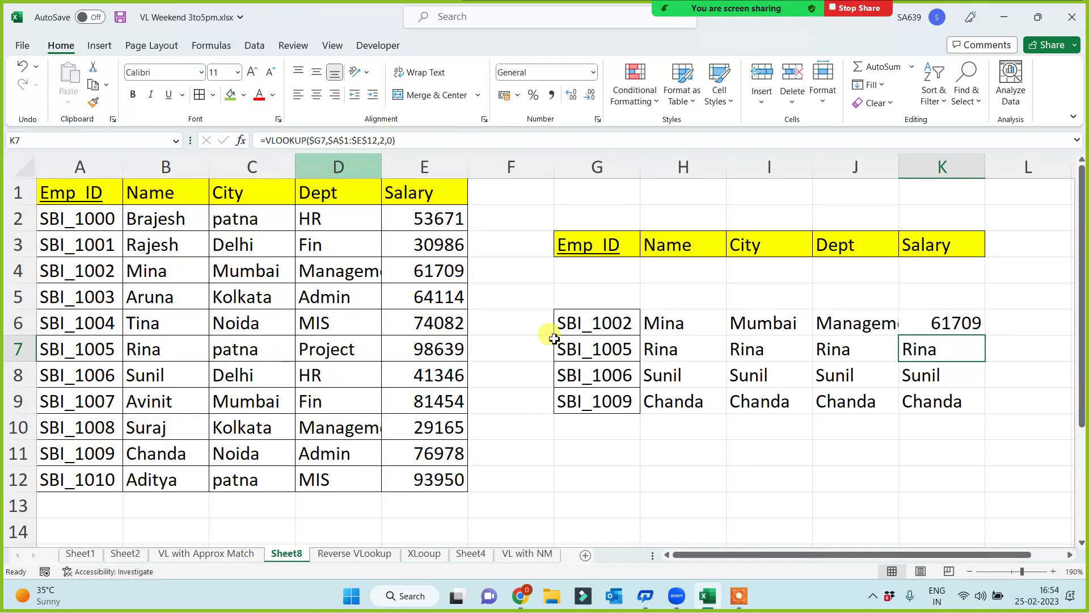
left_click_drag(664, 318, 973, 410)
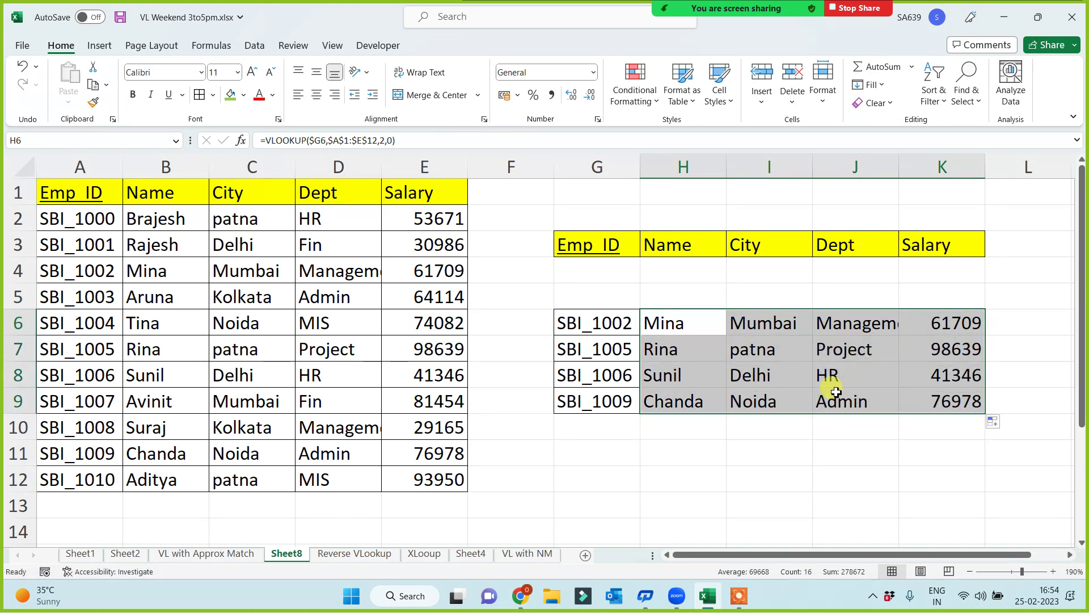
- Clear the lookup formulas from I6:K9 and H7:H9, keeping only the one in H6
left_click_drag(774, 319, 951, 401)
key("Delete")
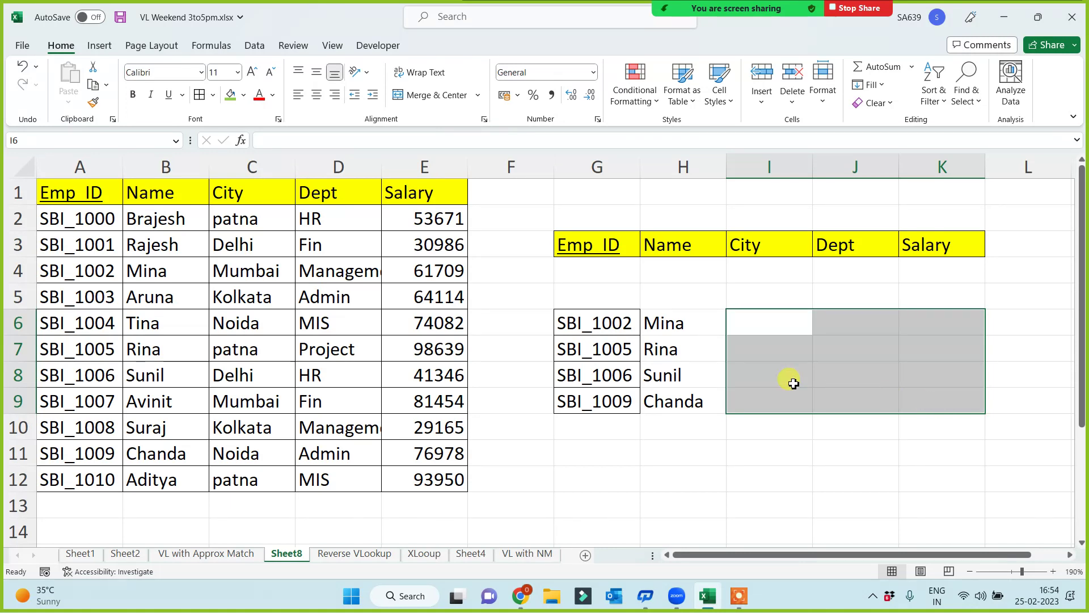
left_click_drag(683, 352, 684, 403)
key("Delete")
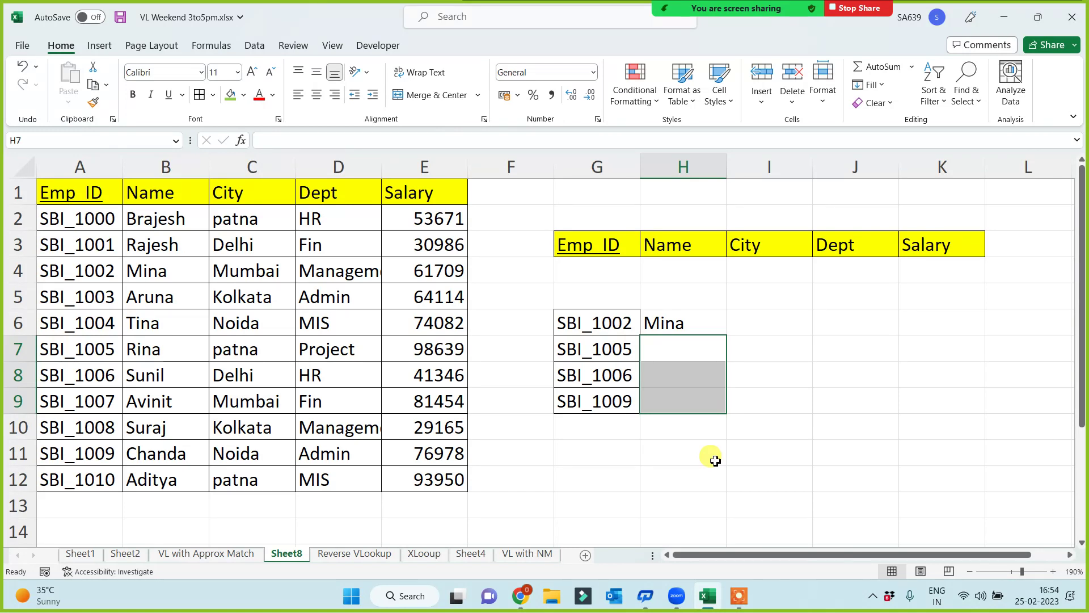
- Enter the test formula =COLUMN() without a reference in H12
left_click(677, 319)
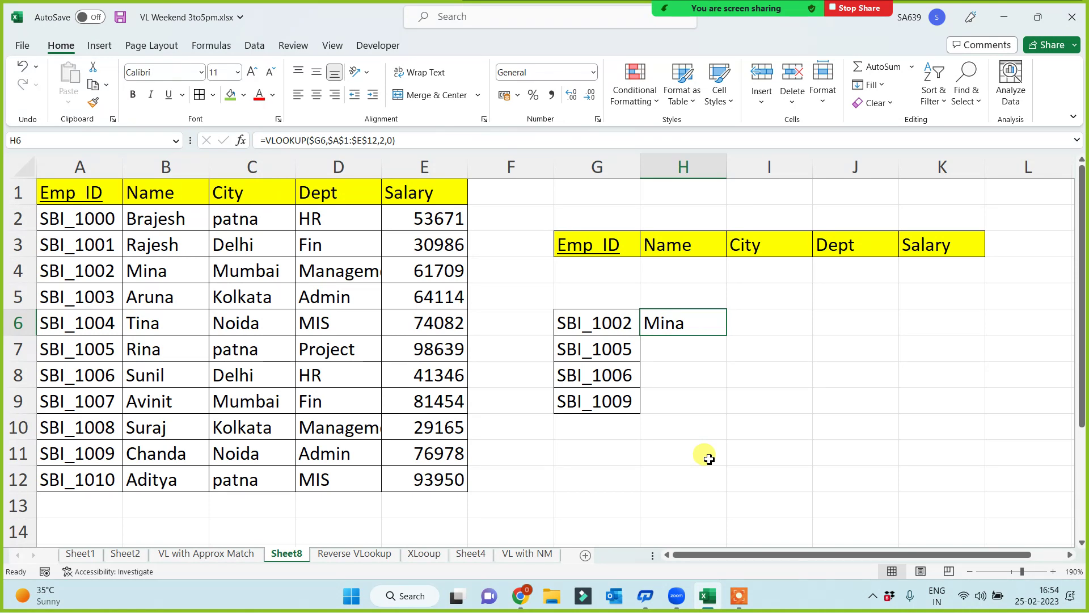
left_click(678, 469)
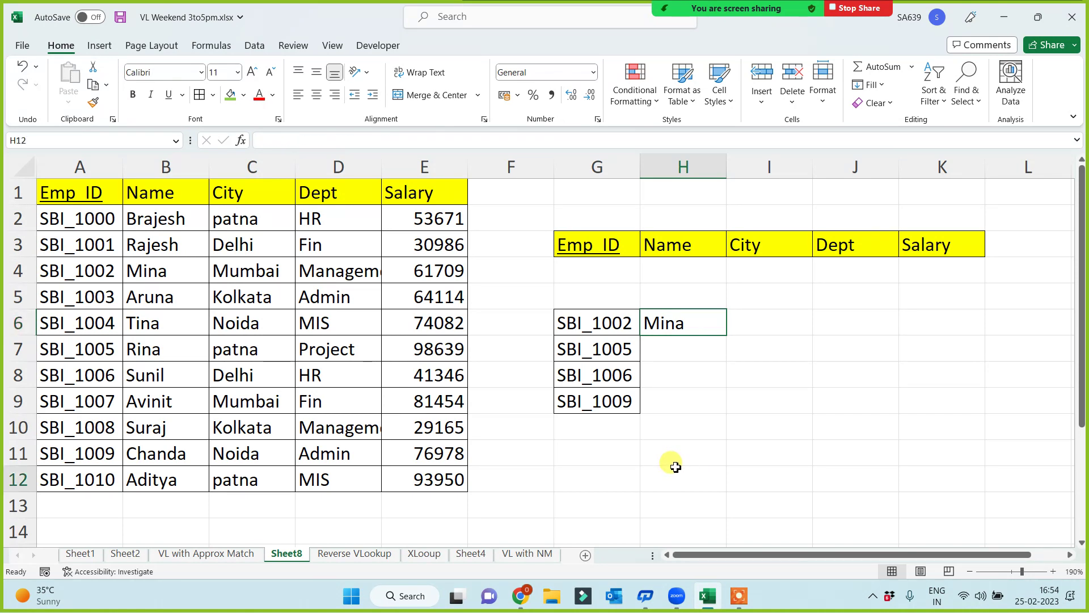
type("=coloumn")
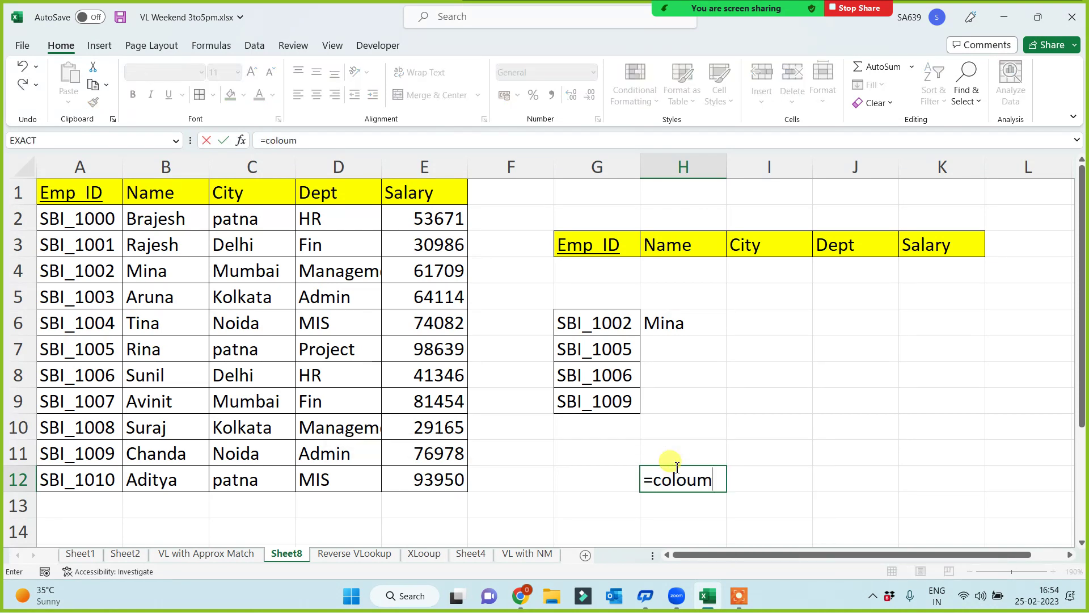
key("BackSpace")
key("BackSpace")
key("BackSpace")
key("BackSpace")
key("BackSpace")
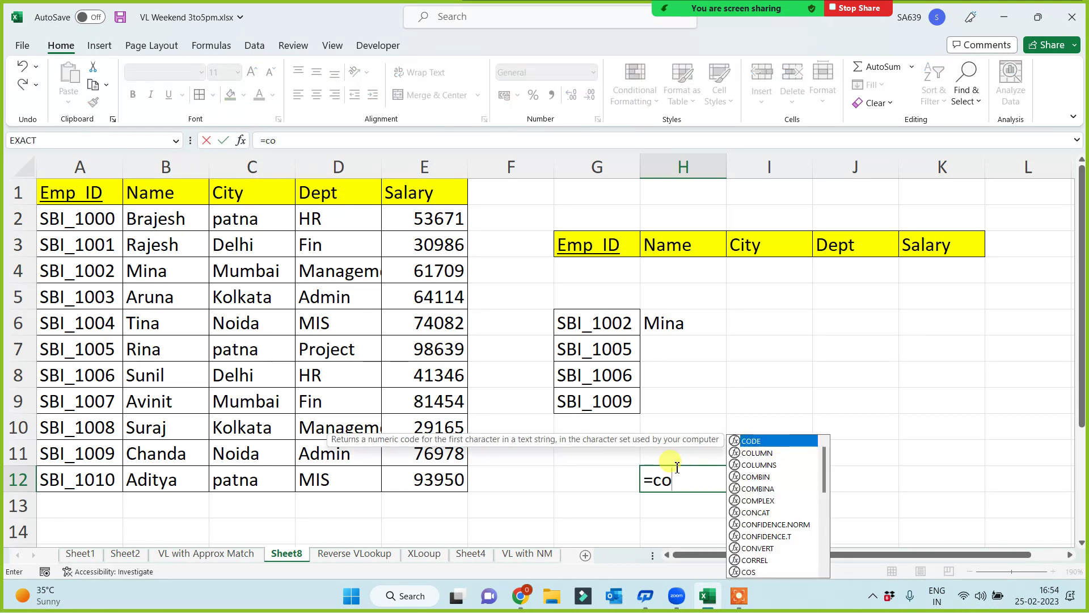
type("lumn(")
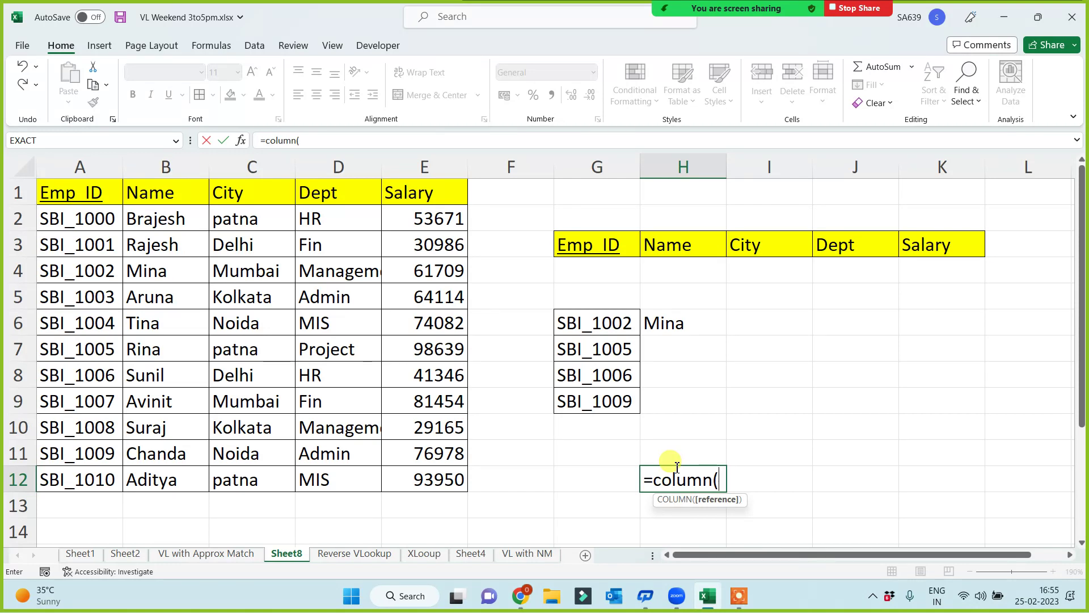
type(")")
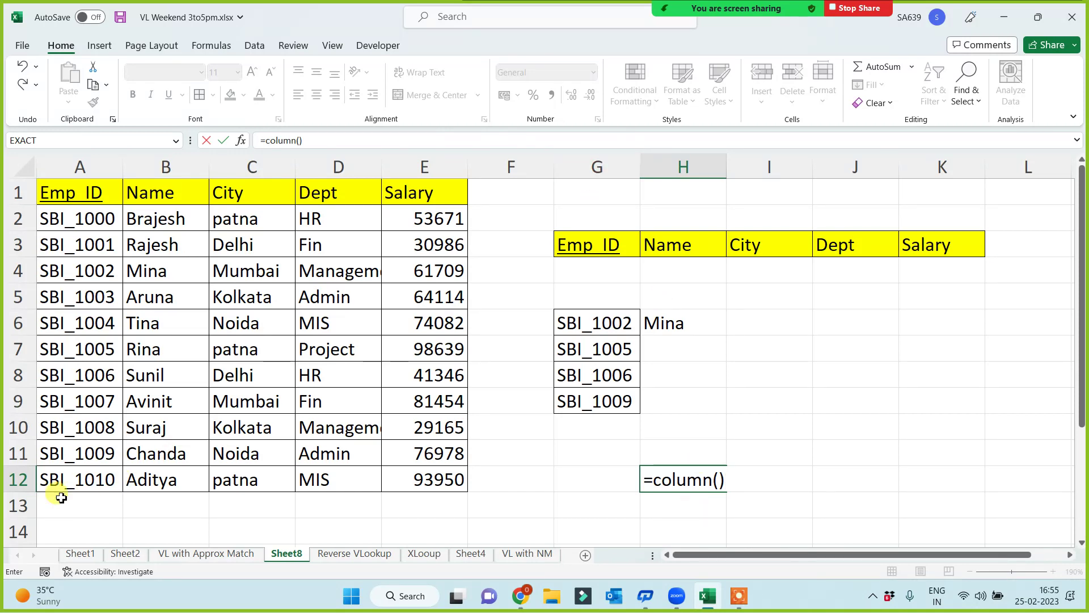
key("Return")
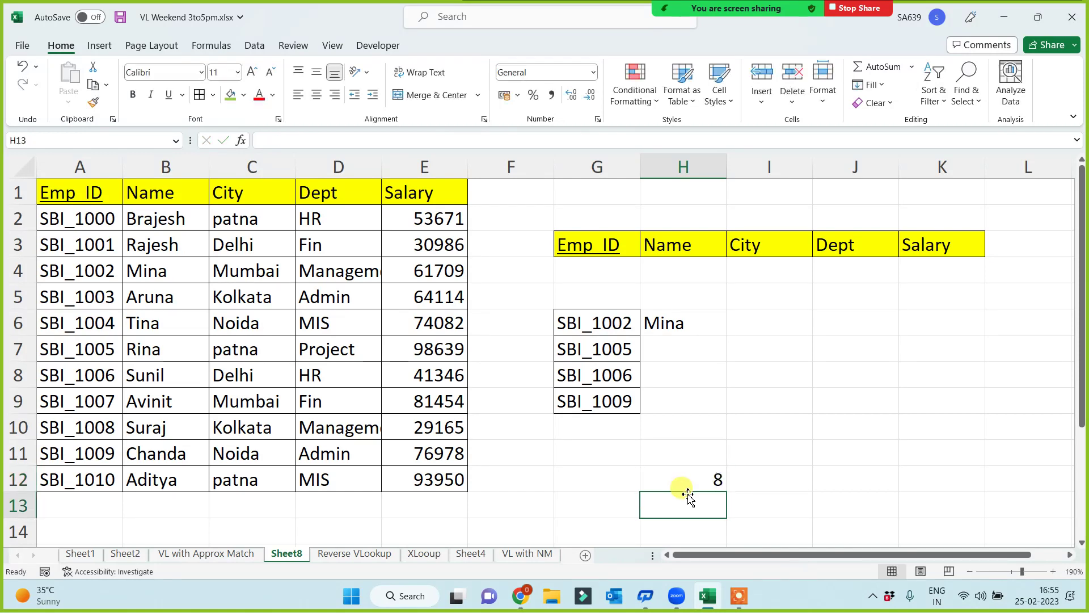
- Enter the test formula =COLUMN(B1) in H13, referencing the Name header cell
left_click(692, 482)
left_click(699, 505)
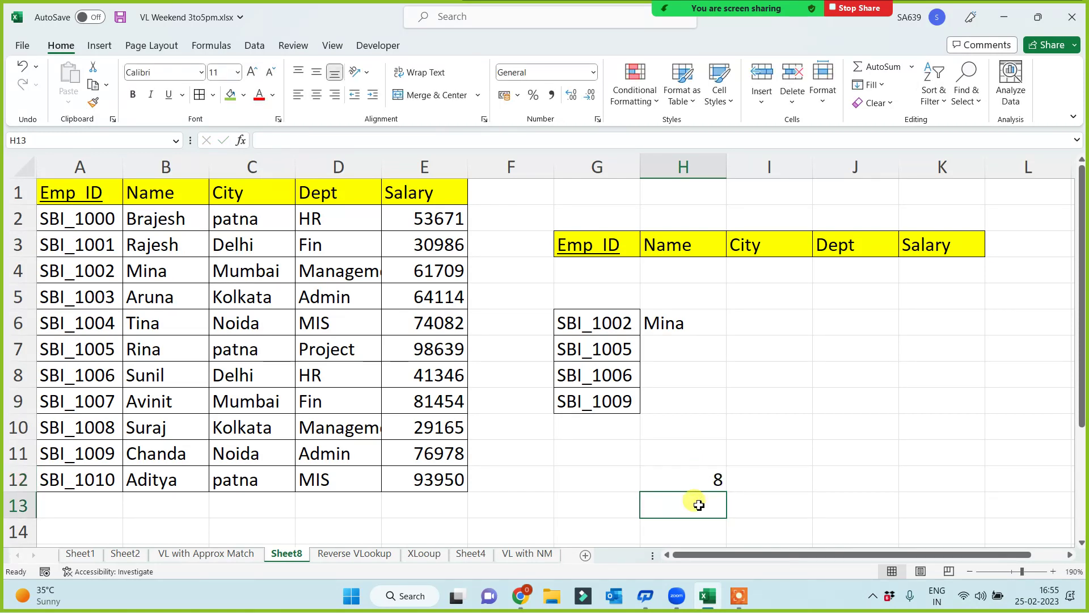
type("=column(")
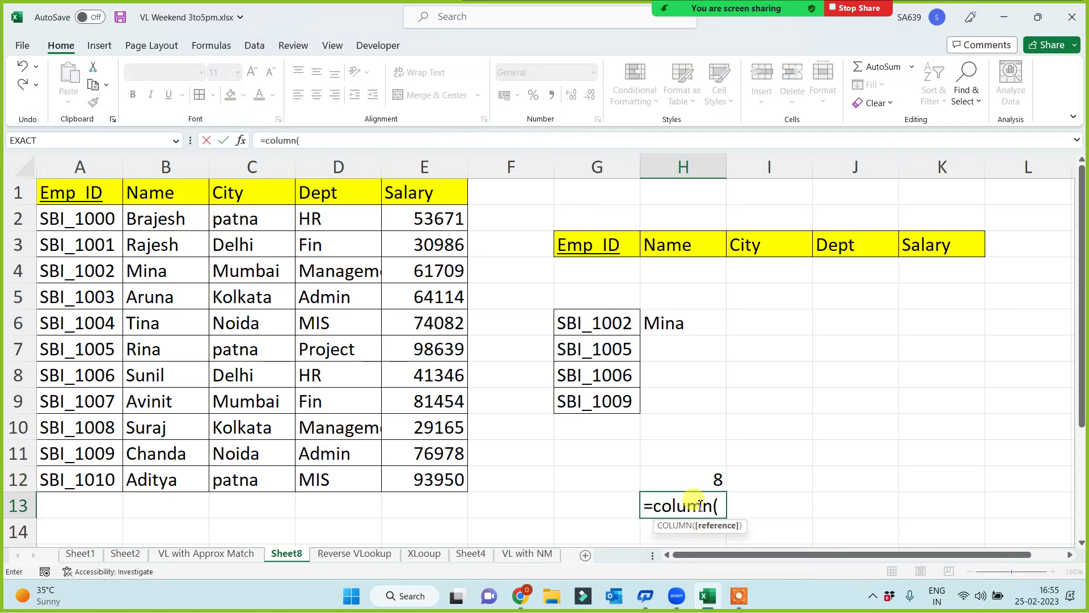
left_click(157, 190)
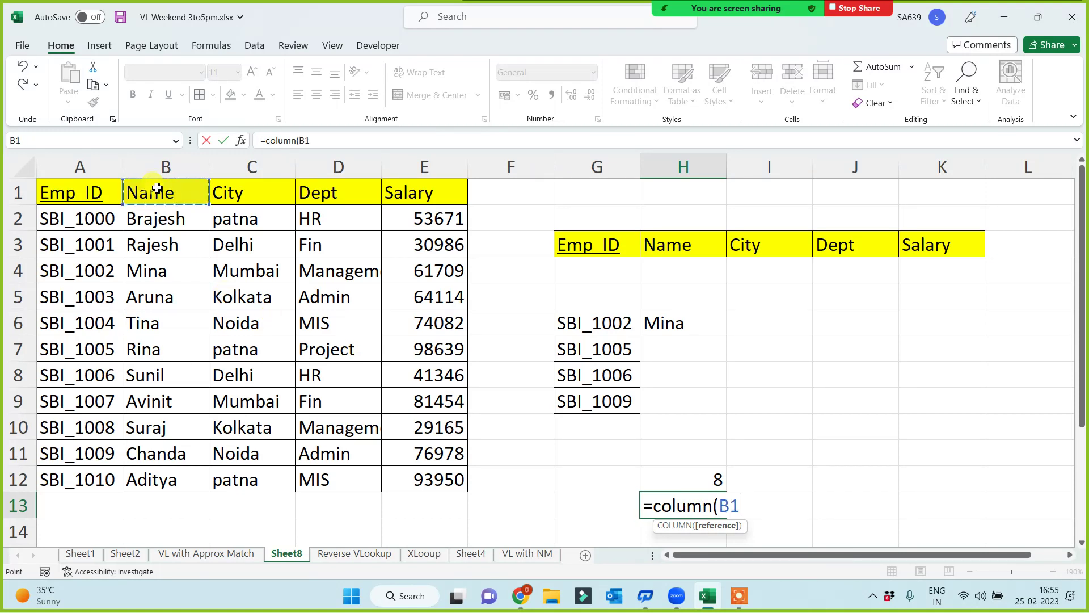
type(")")
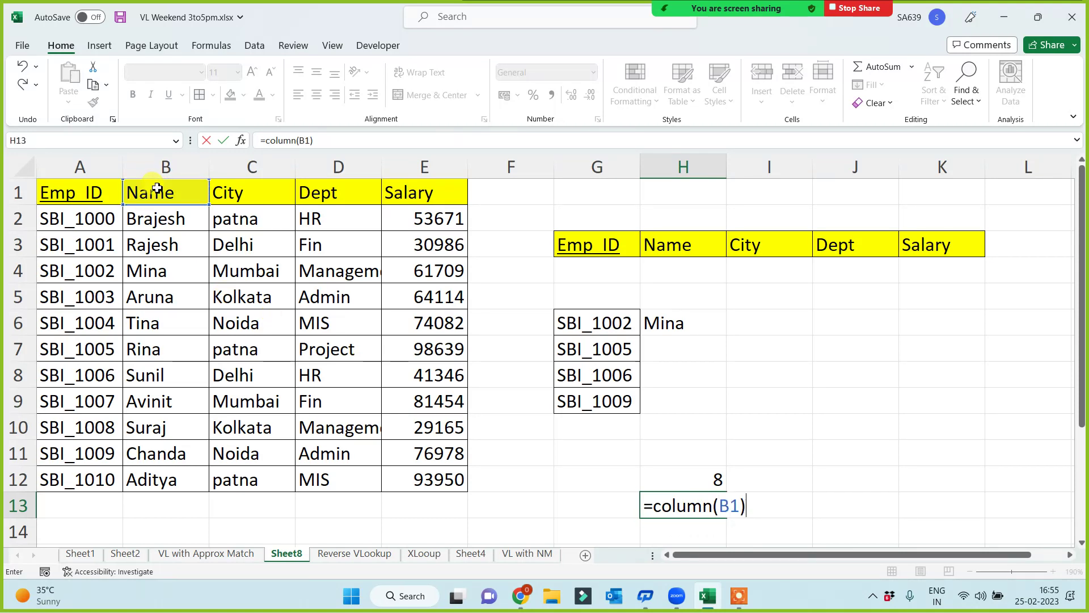
key("Return")
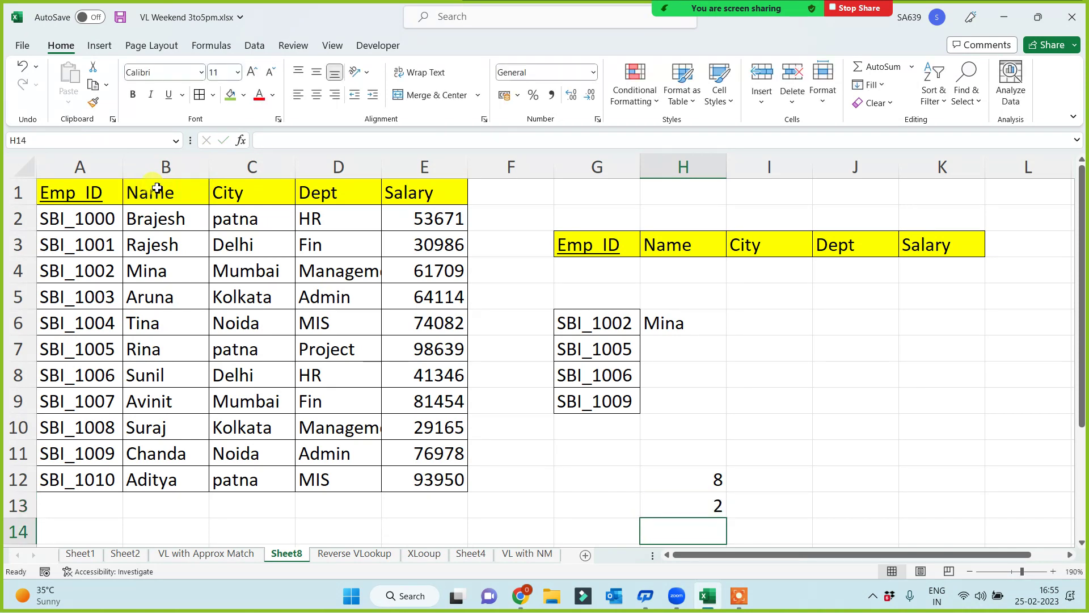
- Clear the test formulas in H12 and H13 and enter =COLUMN(B1) in H11
left_click(681, 486)
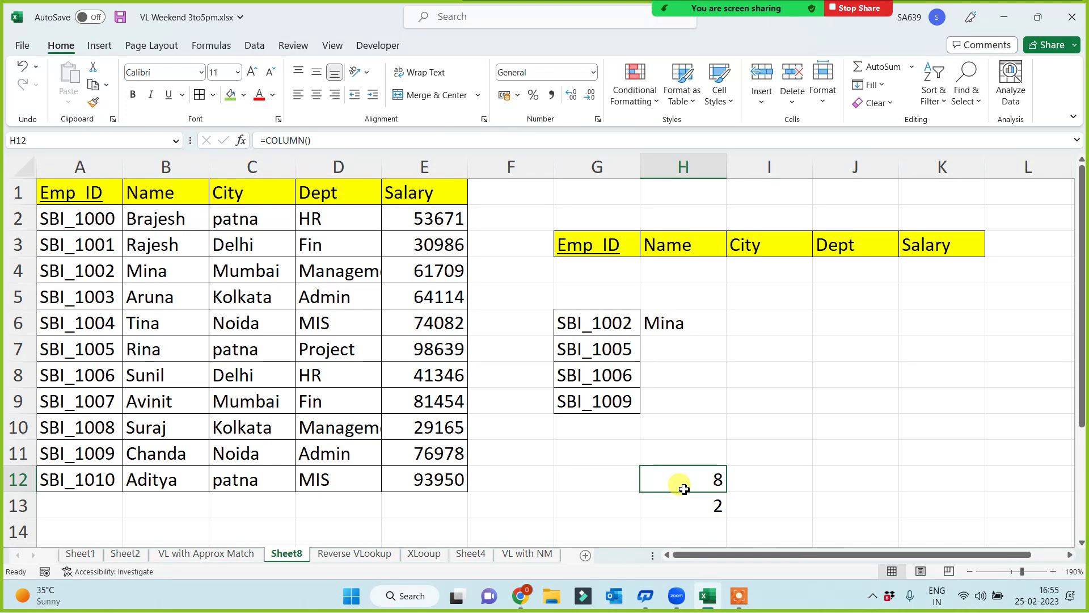
key("Delete")
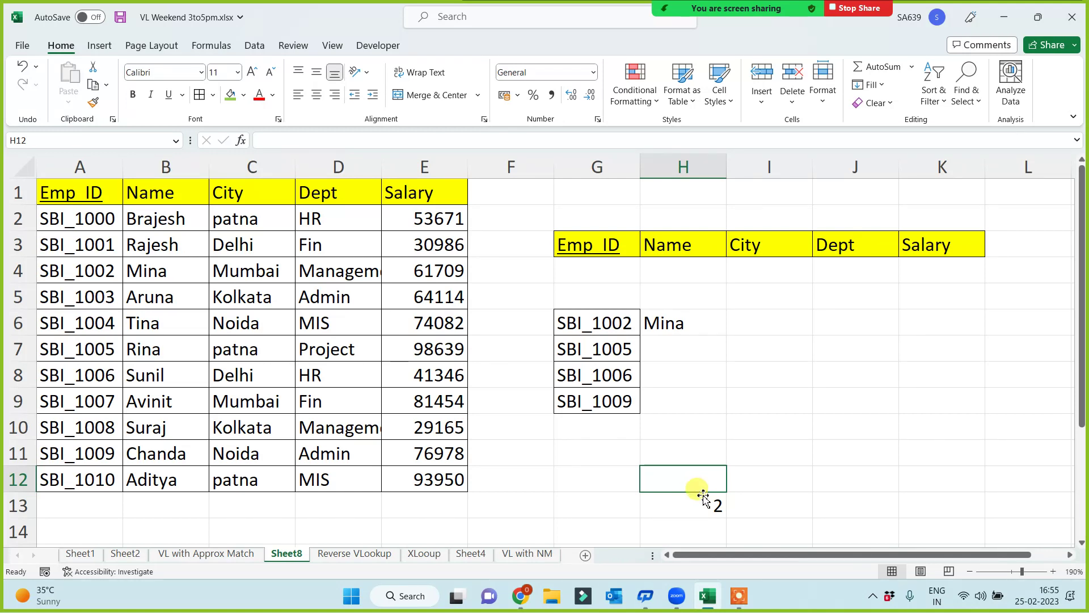
mouse_move(698, 457)
left_mouse_down()
mouse_move(695, 512)
mouse_move(680, 454)
left_mouse_up()
type("=")
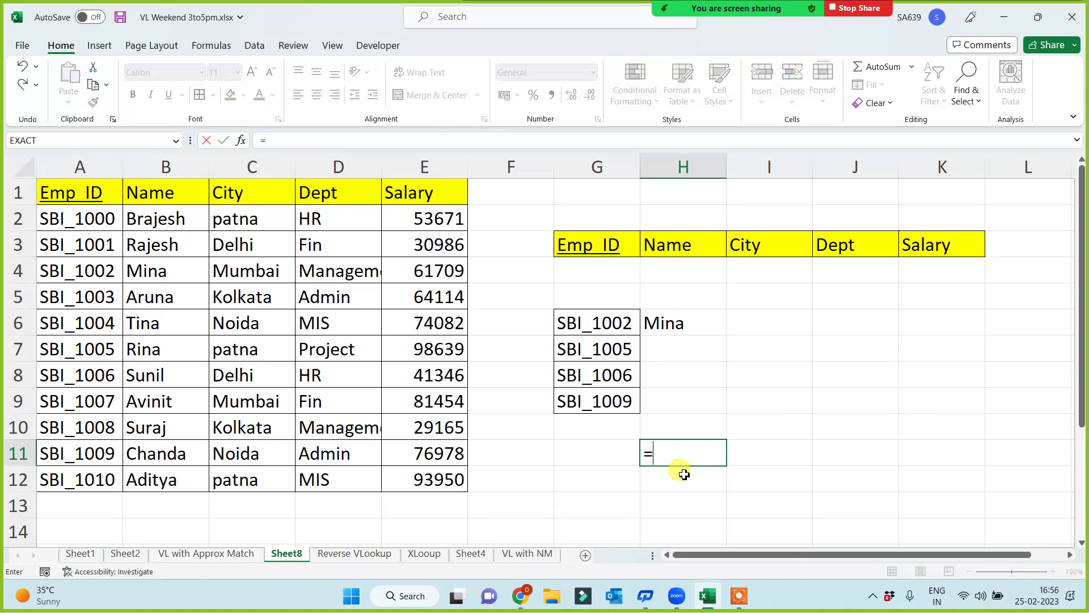
type("col")
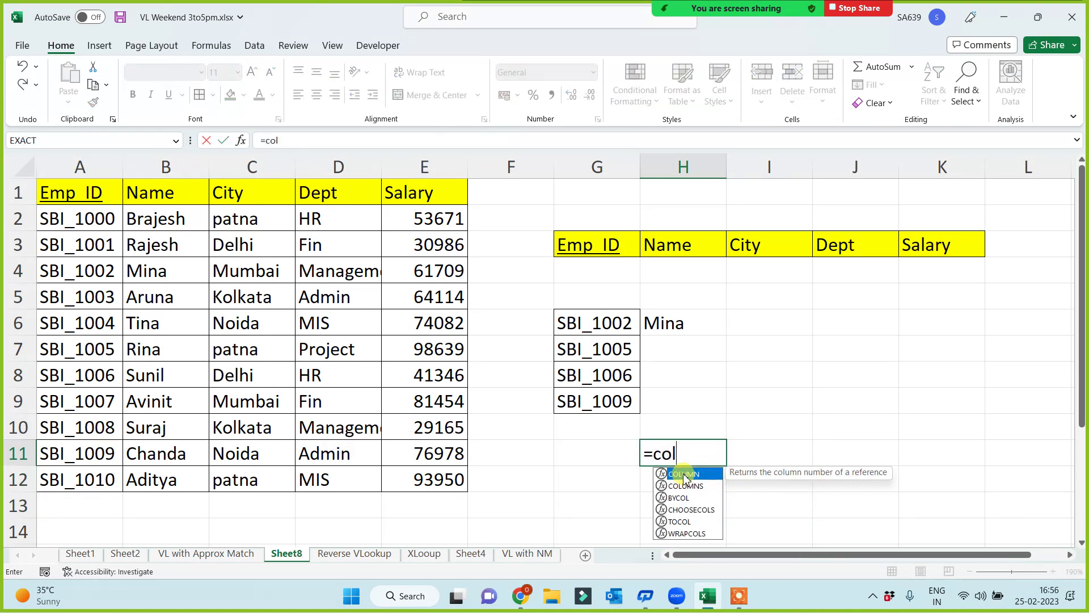
double_click(684, 473)
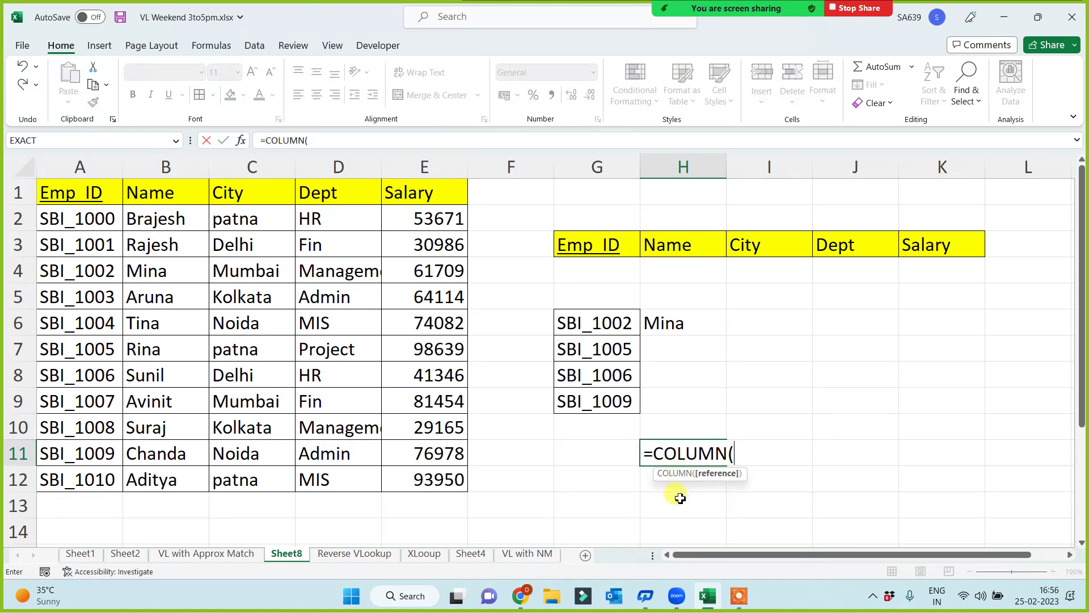
left_click(155, 192)
type(")")
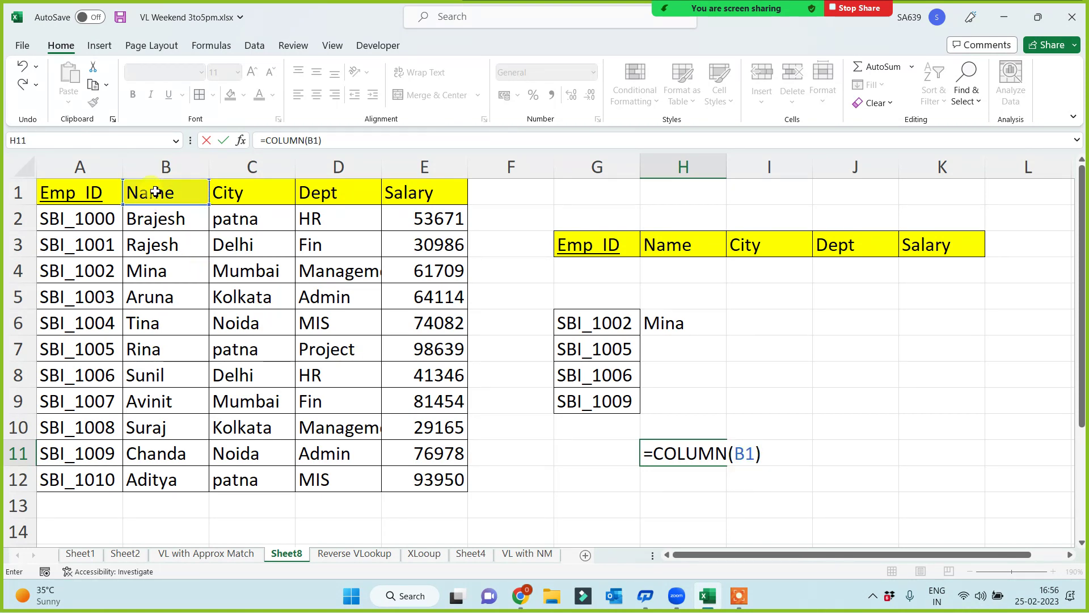
key("Return")
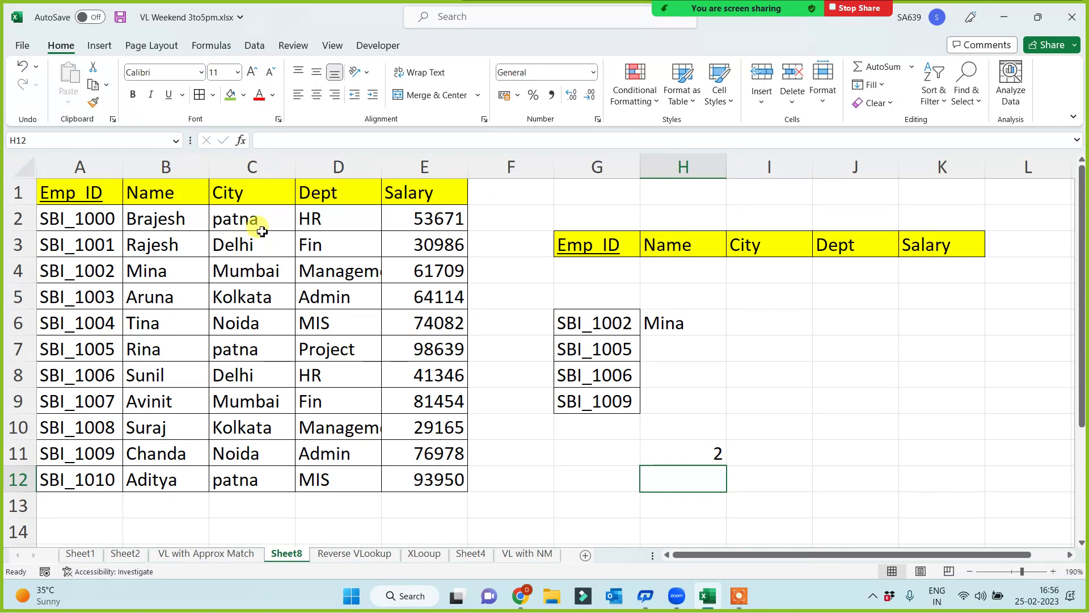
- Fill the H11 COLUMN formula across to K11 and inspect the copied references and the H6 lookup formula
left_click(709, 451)
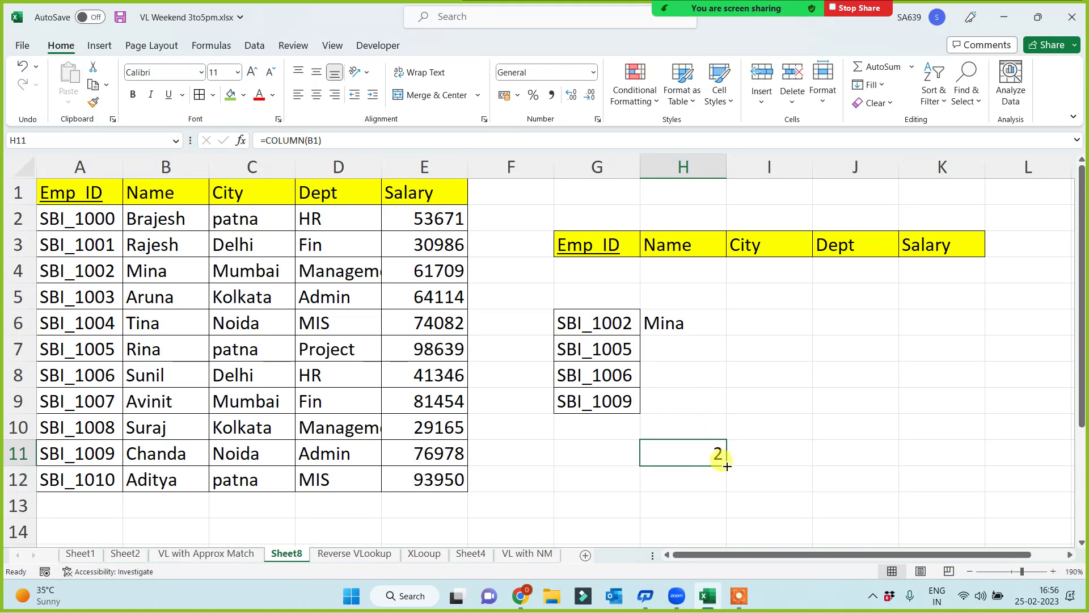
left_click_drag(727, 467, 965, 457)
left_click(779, 457)
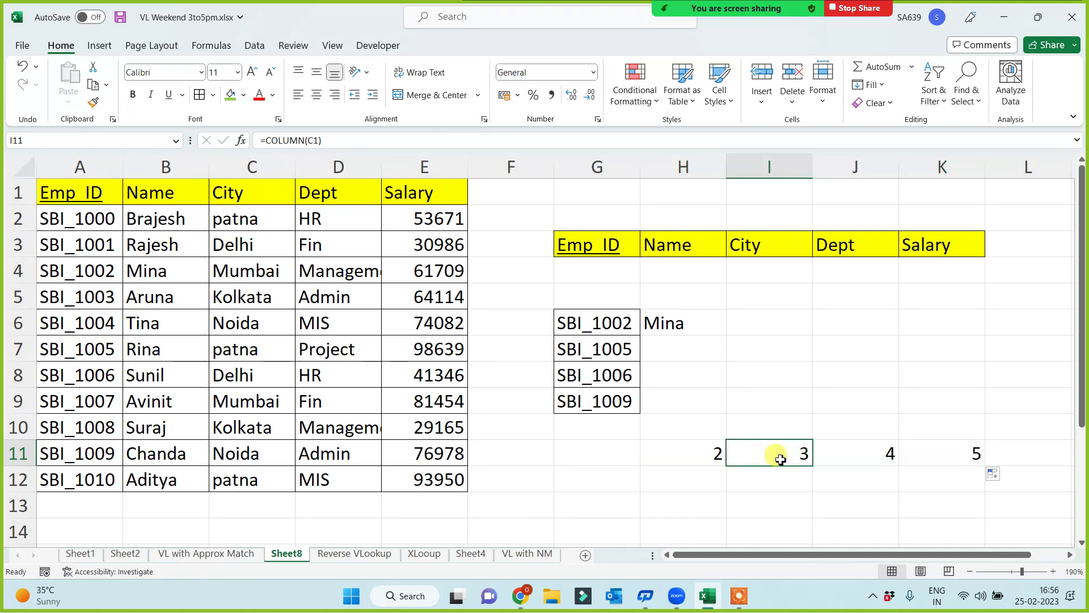
left_click(880, 448)
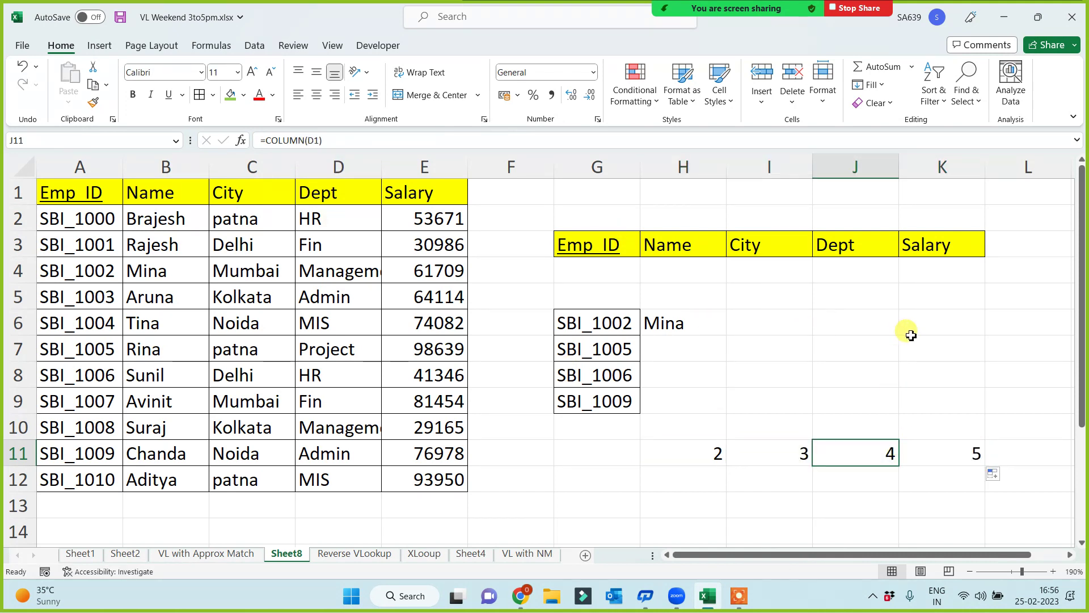
left_click(697, 331)
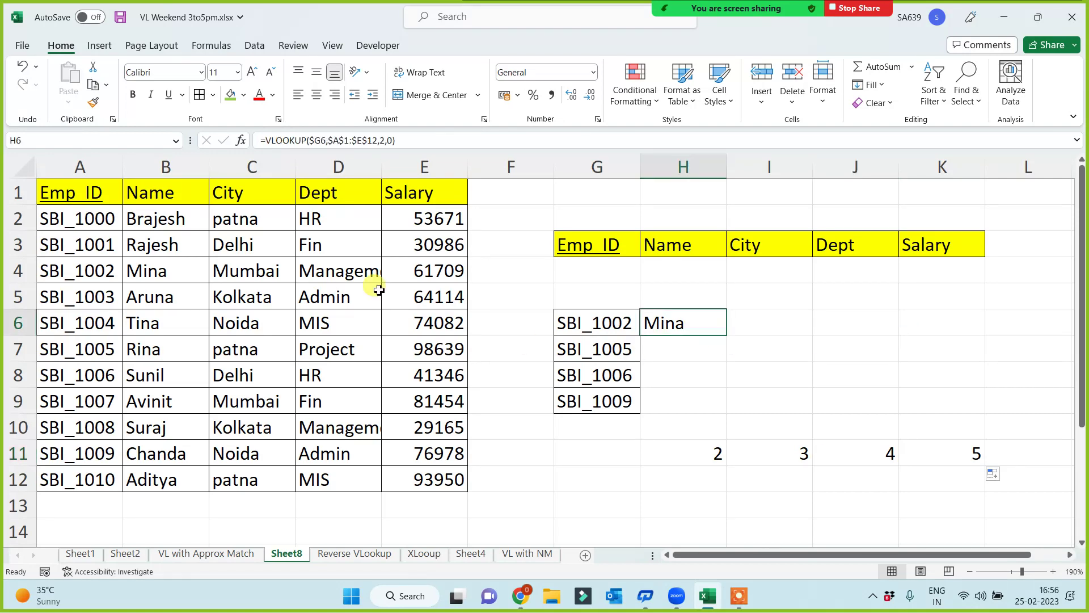
- Replace the column index in the H6 VLOOKUP formula with COLUMN(B1)
left_click(386, 141)
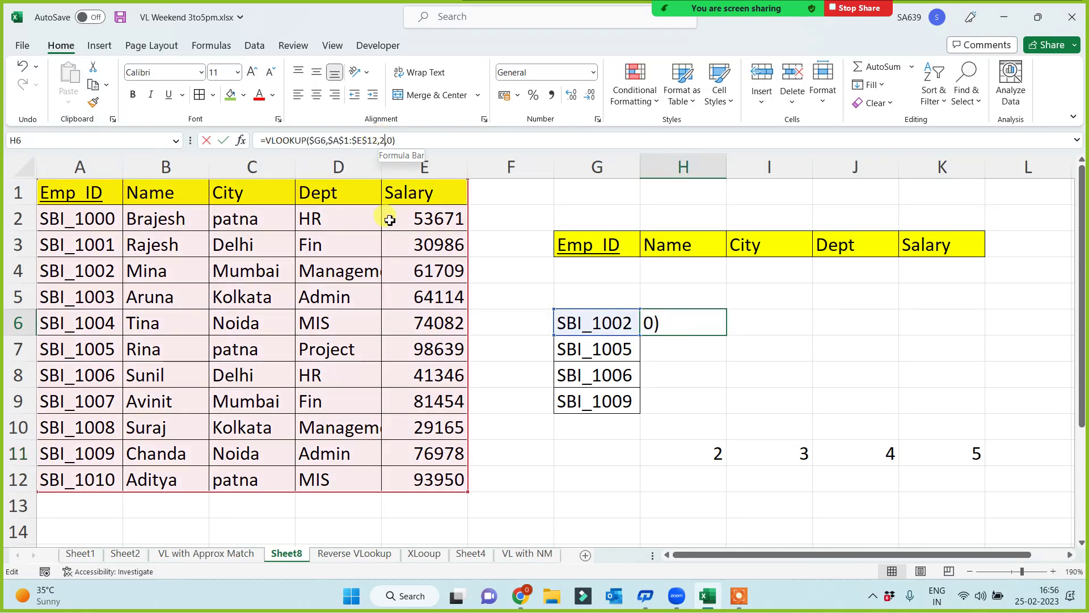
key("BackSpace")
type("column")
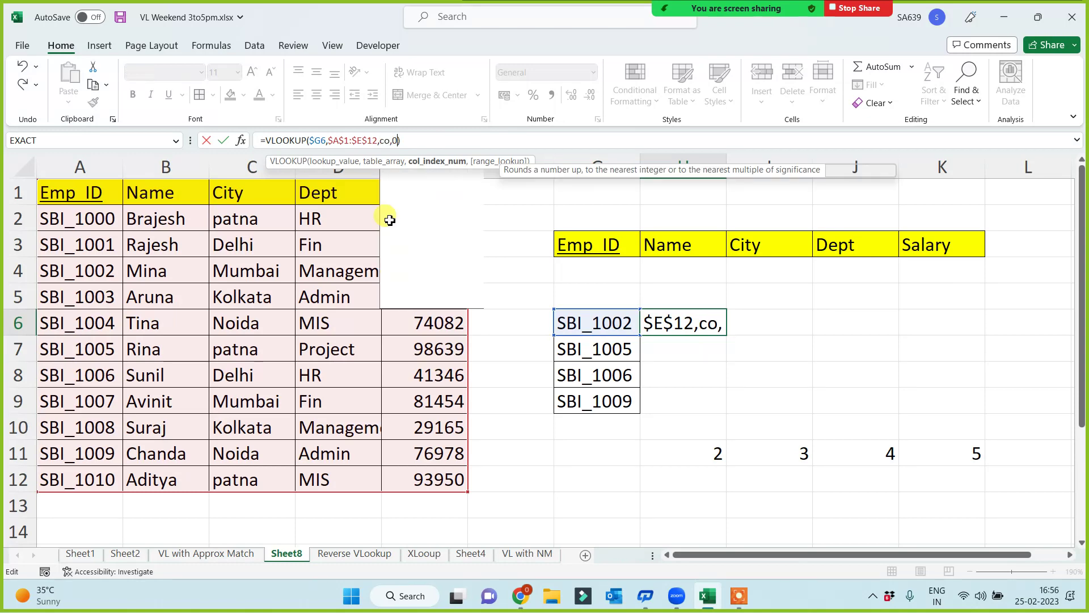
type("(b1)")
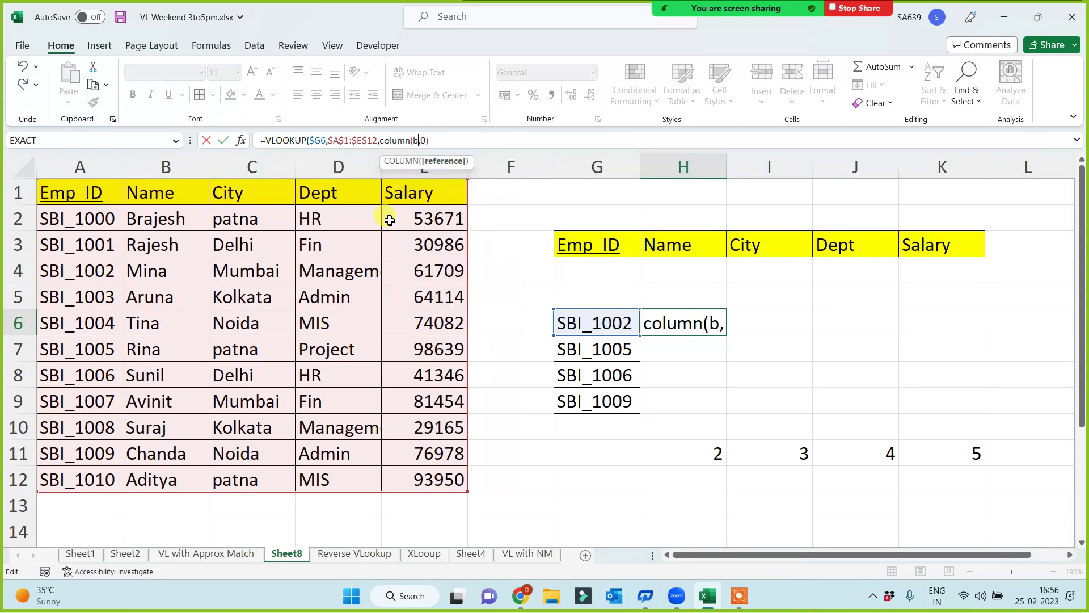
key("Return")
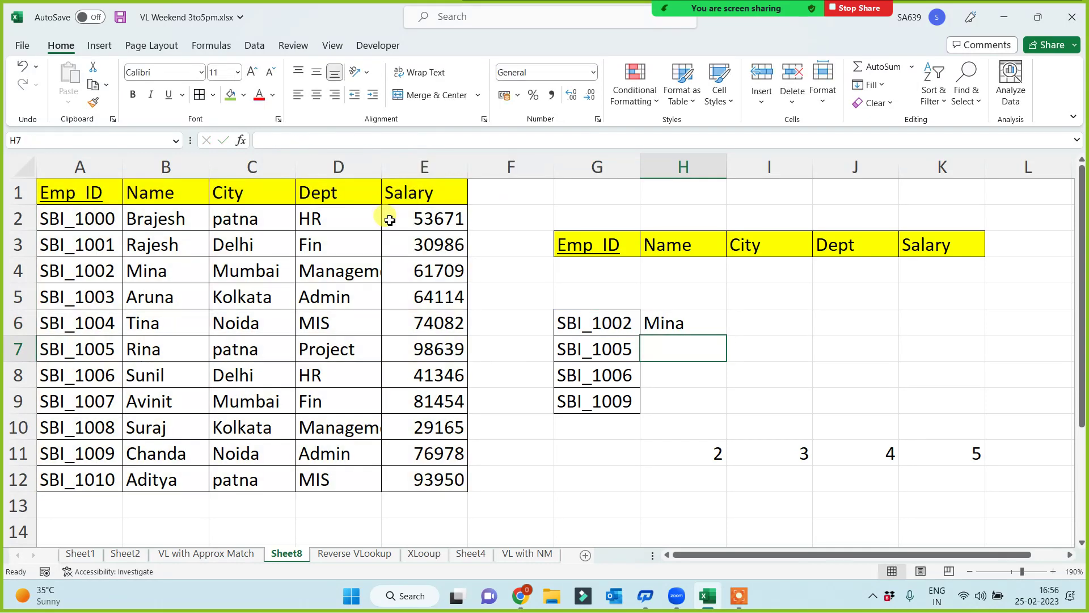
- Fill the H6 lookup formula across and down through K9, covering all four Emp_IDs
left_click(674, 323)
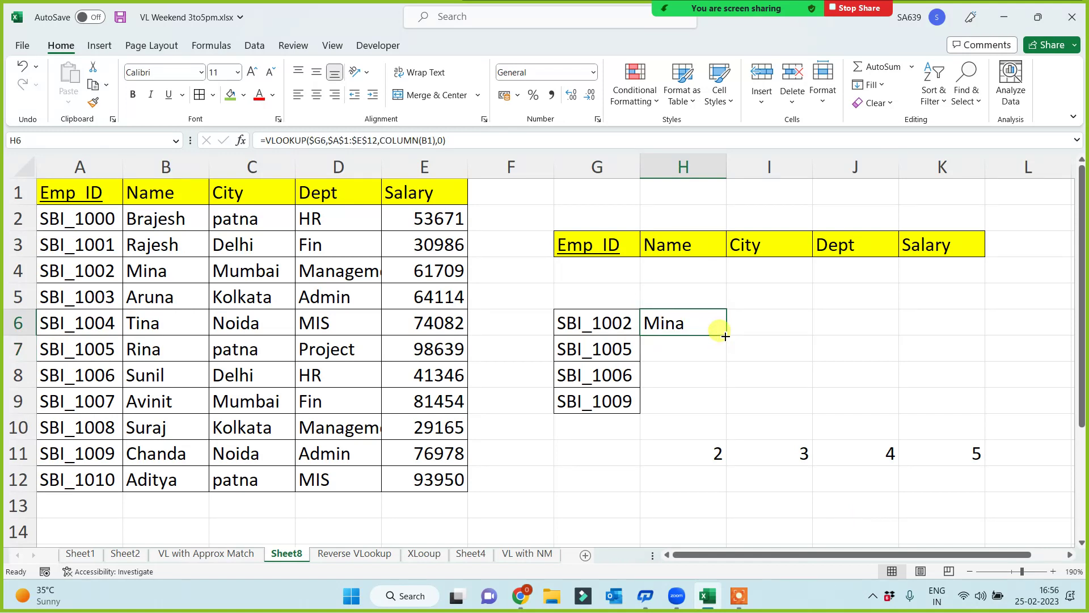
left_click_drag(726, 335, 934, 431)
left_click(652, 478)
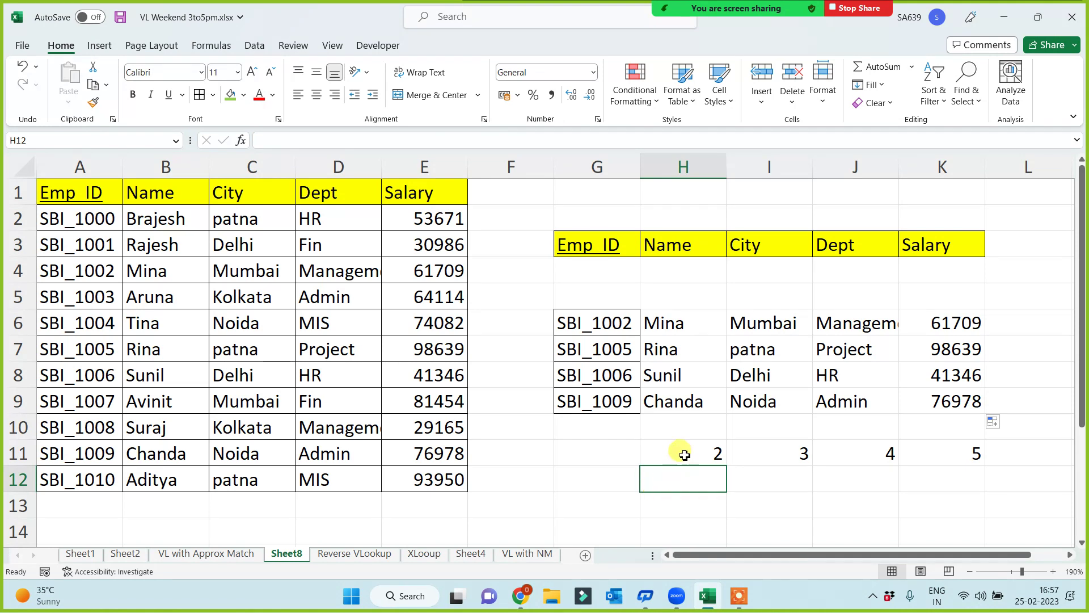
left_click_drag(686, 450, 985, 477)
left_click(931, 497)
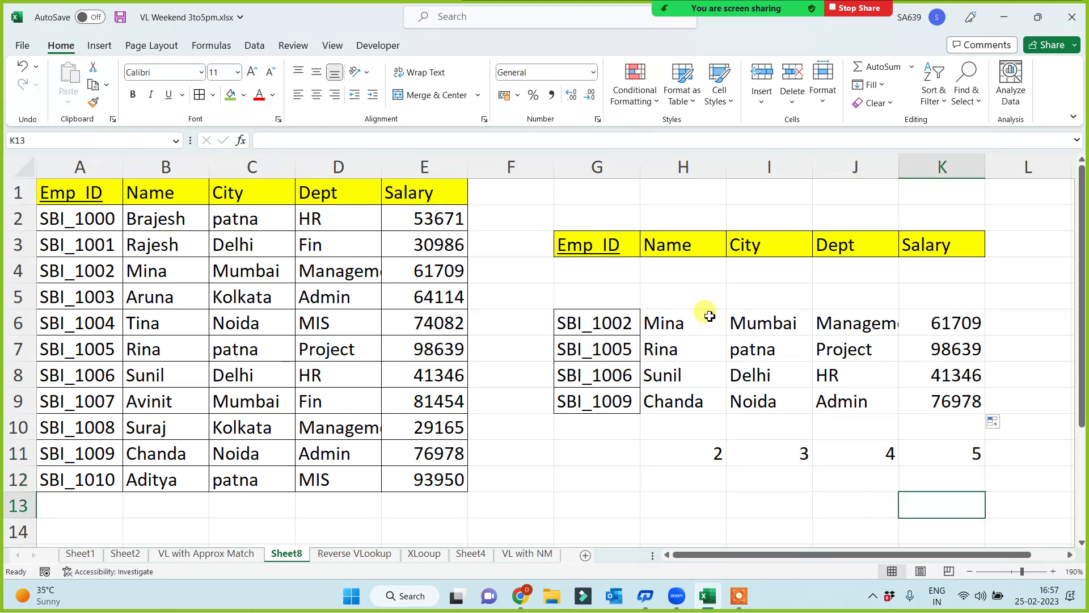
- Clear all the lookup formulas from H6:K9
left_click(658, 318)
left_click_drag(760, 328, 938, 401)
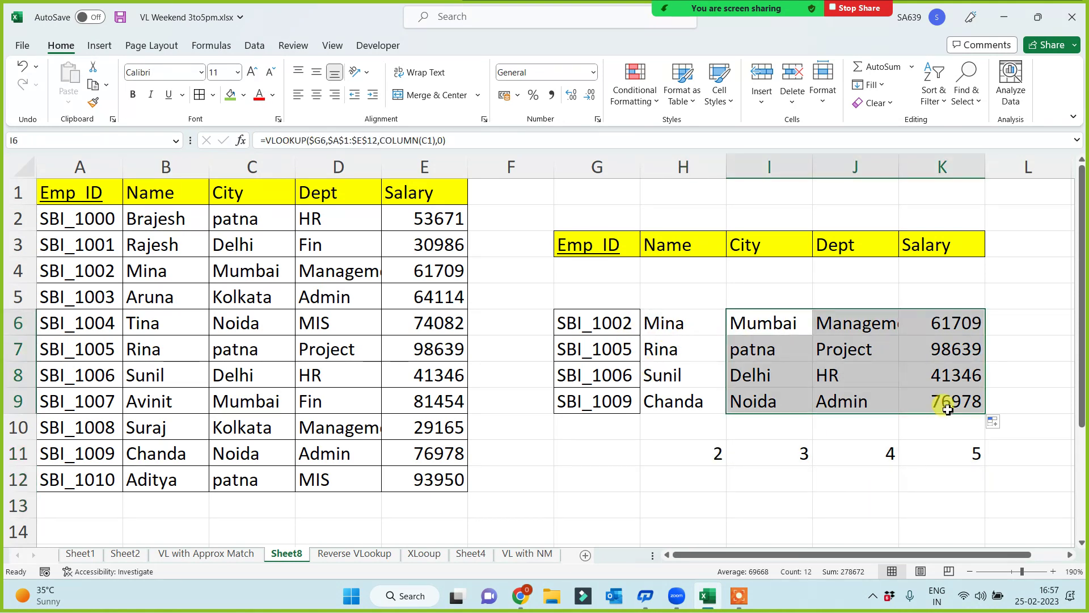
key("Delete")
left_click_drag(684, 328, 688, 394)
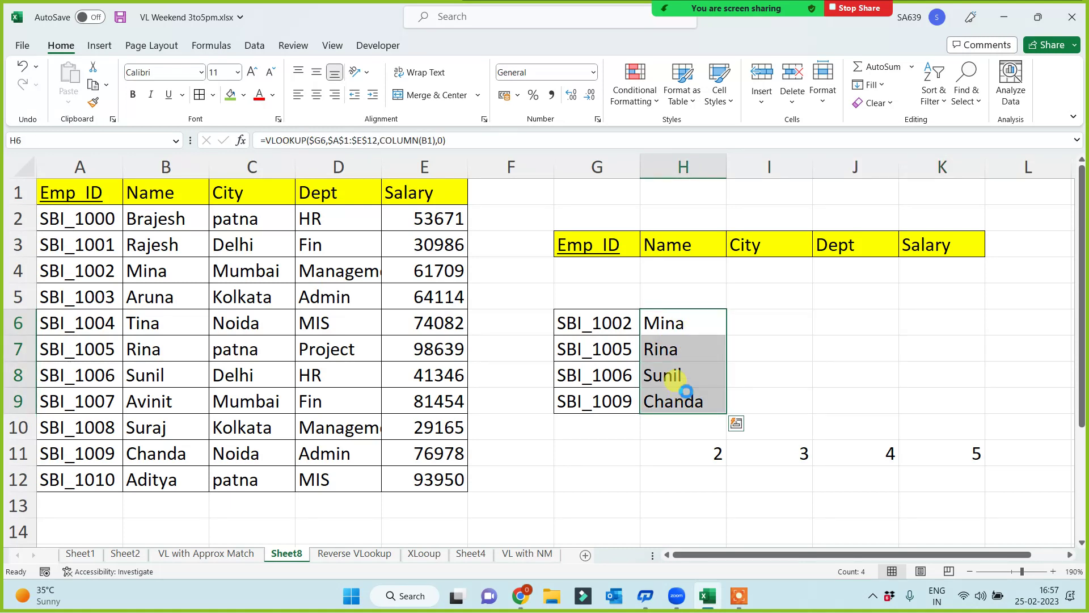
key("Delete")
- Start a VLOOKUP formula in H6 with the column-locked reference $G6 as lookup value
left_click(683, 326)
type("=")
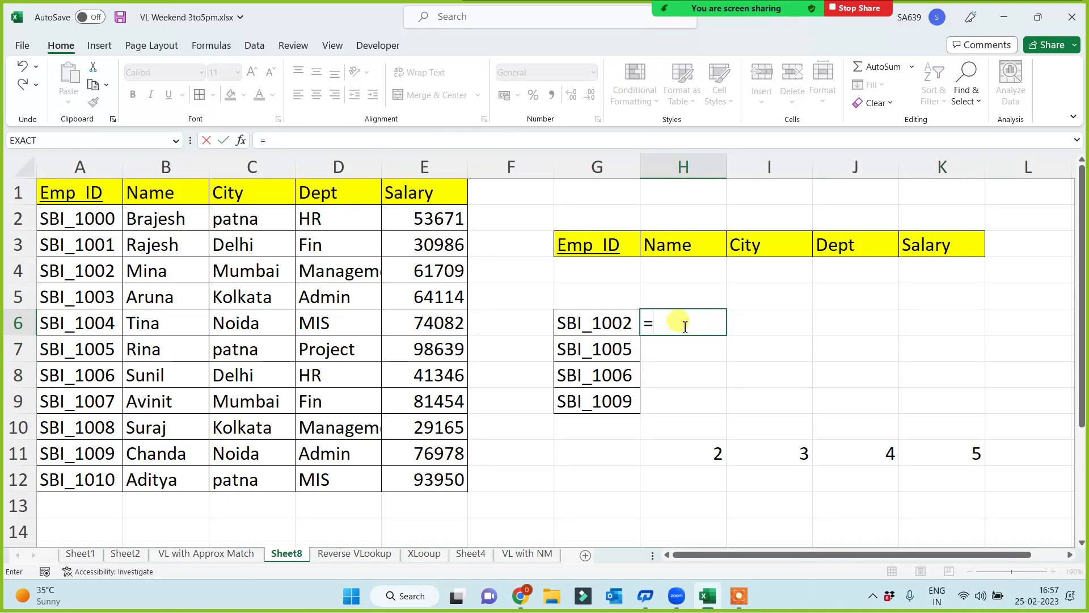
type("vl")
key("Tab")
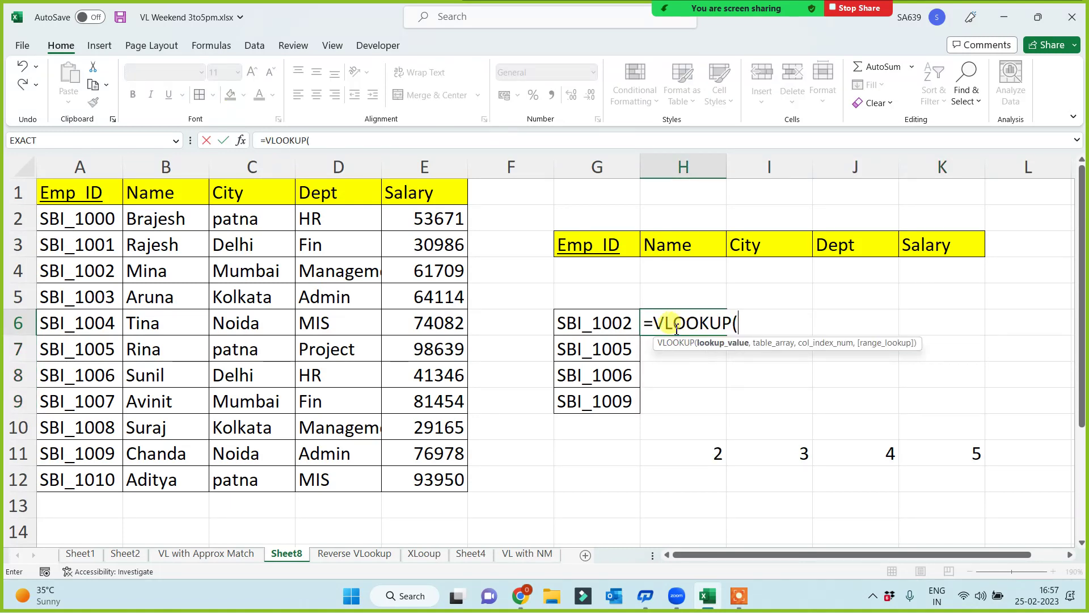
left_click(596, 326)
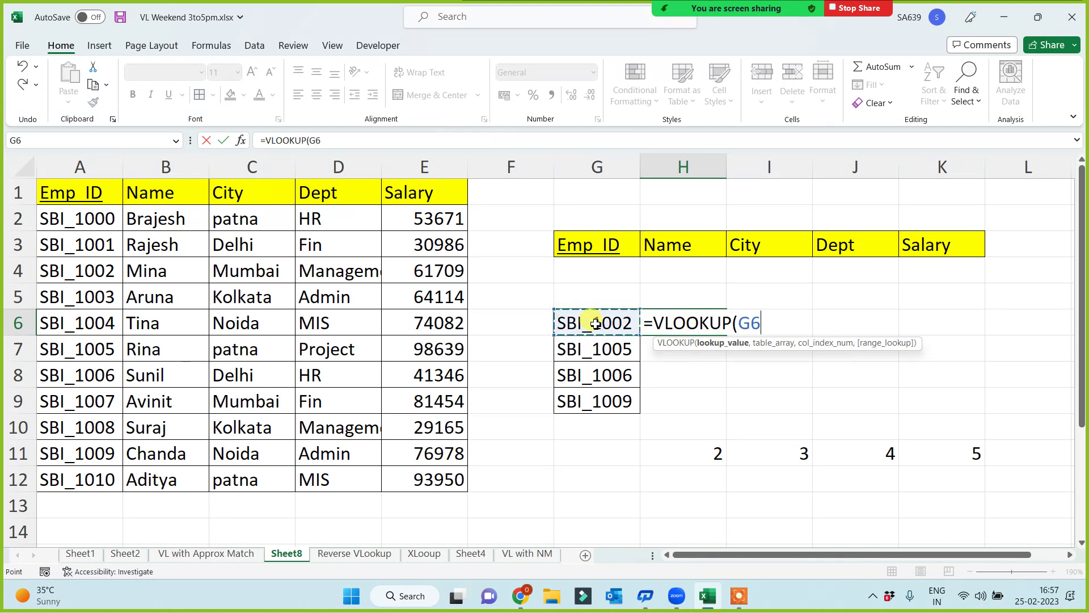
key("F4")
key("F4")
key("F4")
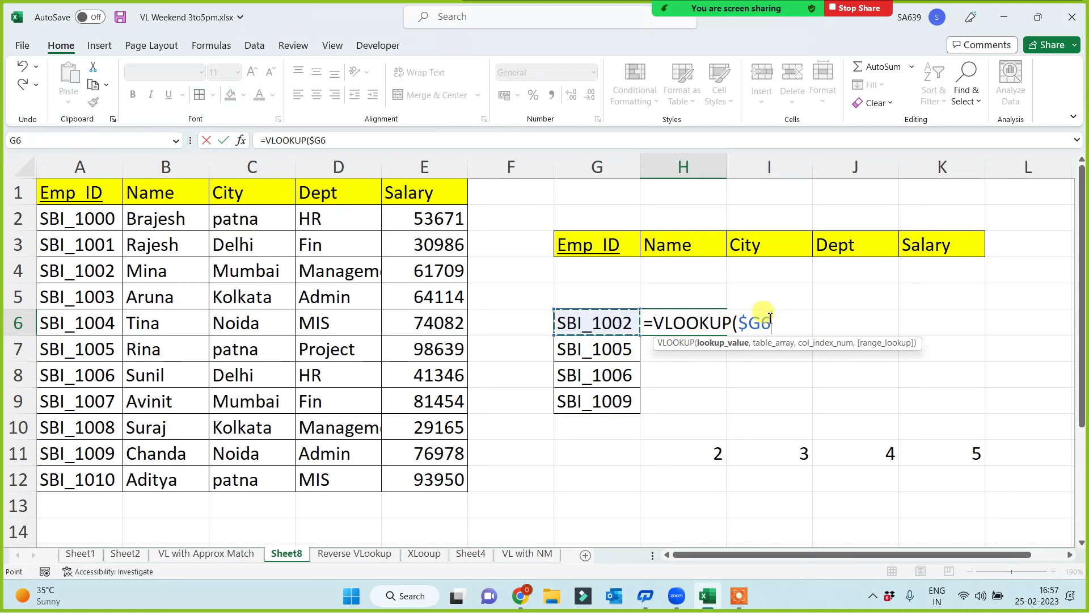
type(",")
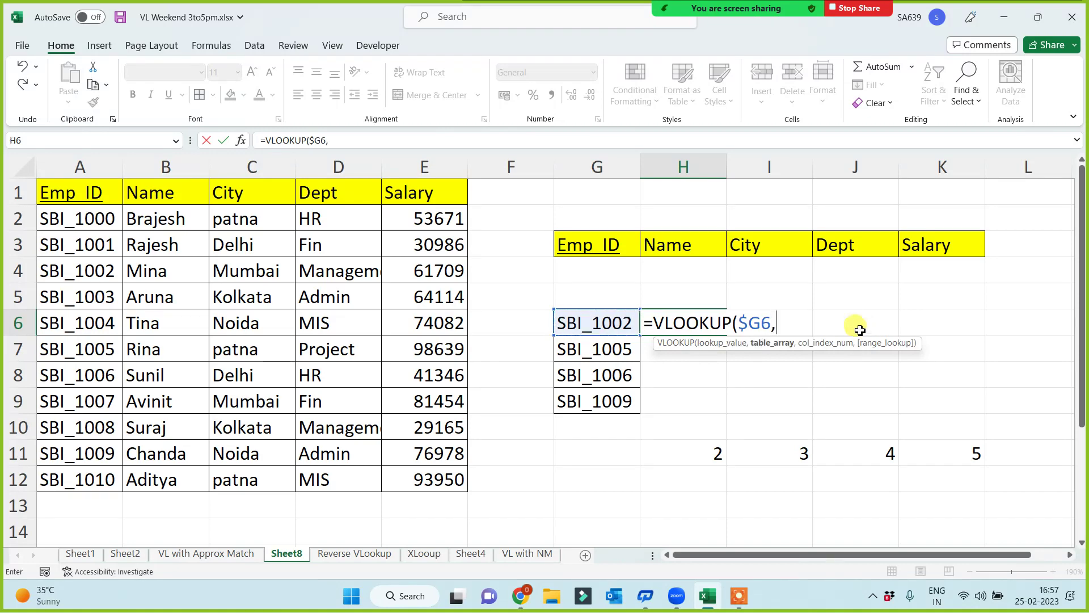
- Complete the H6 VLOOKUP with table array $A$1:$E$12, column index COLUMN(B1) and range lookup 0
left_click_drag(82, 196, 449, 487)
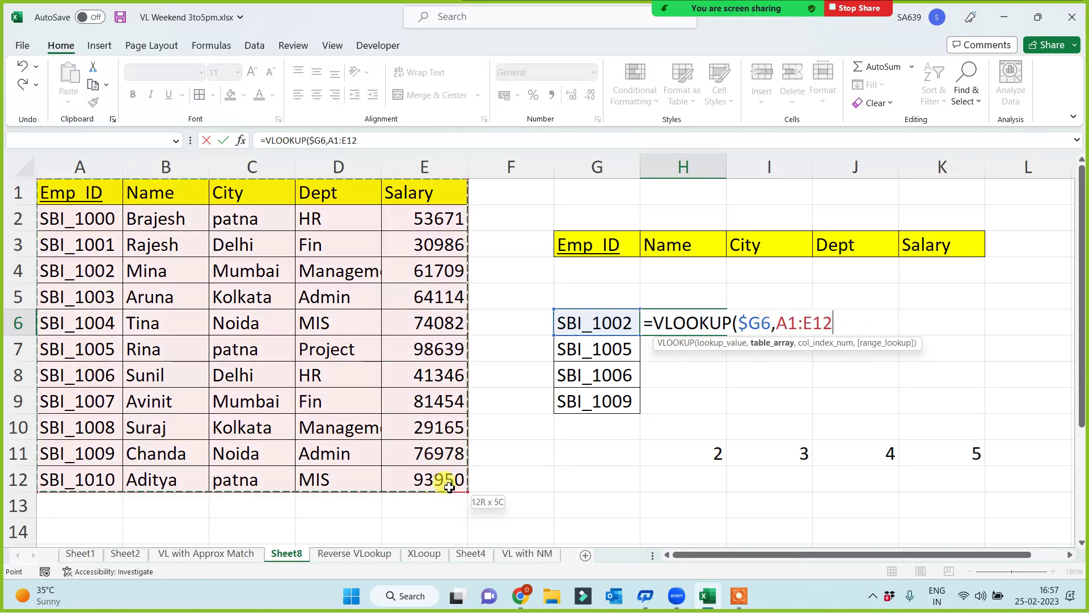
key("F4")
type(",")
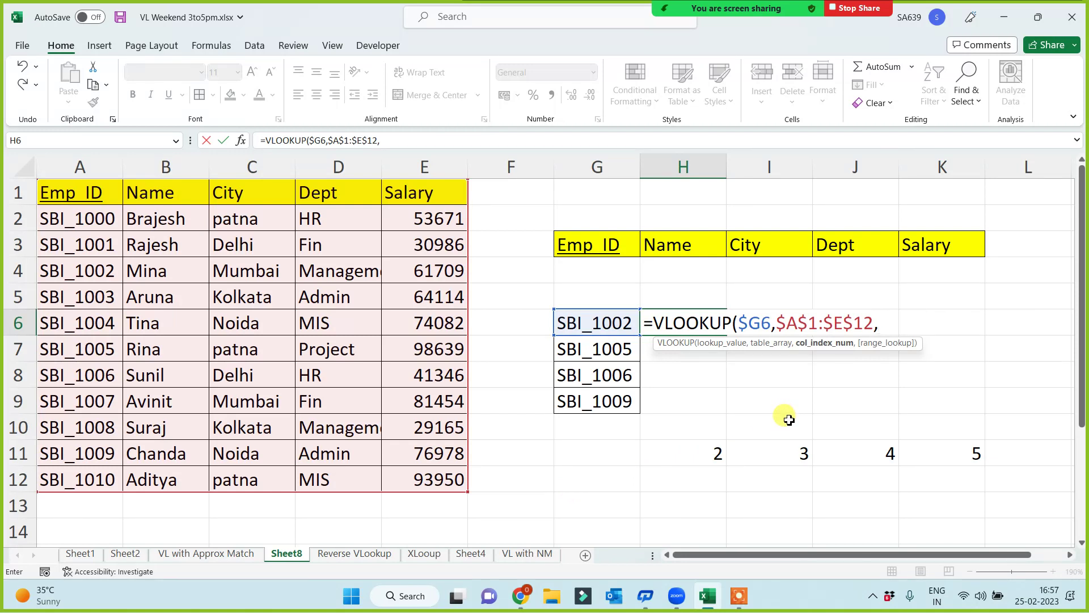
type("column")
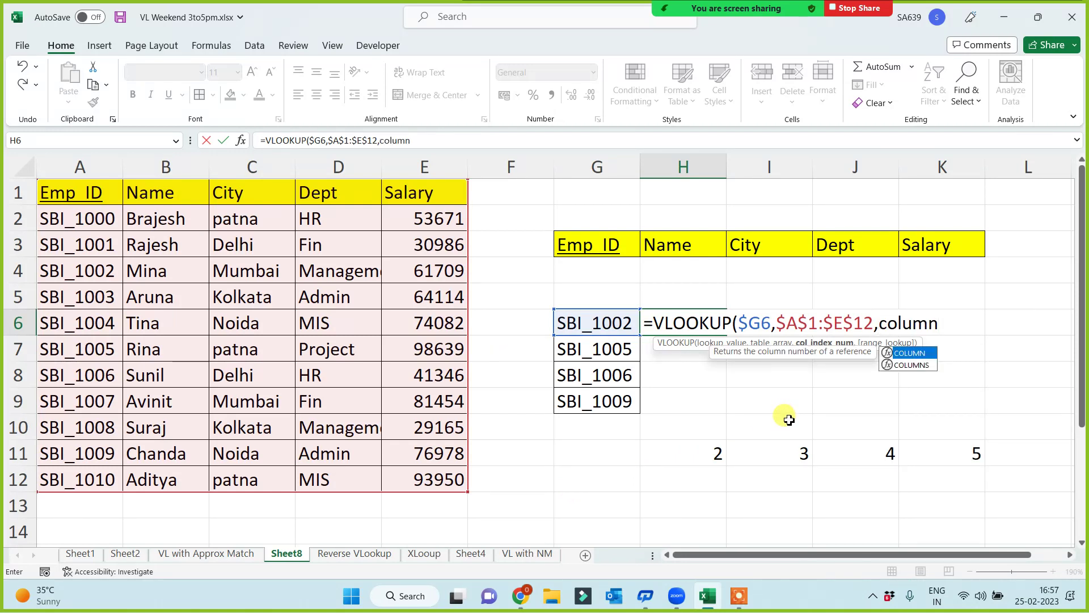
type("(b1),0")
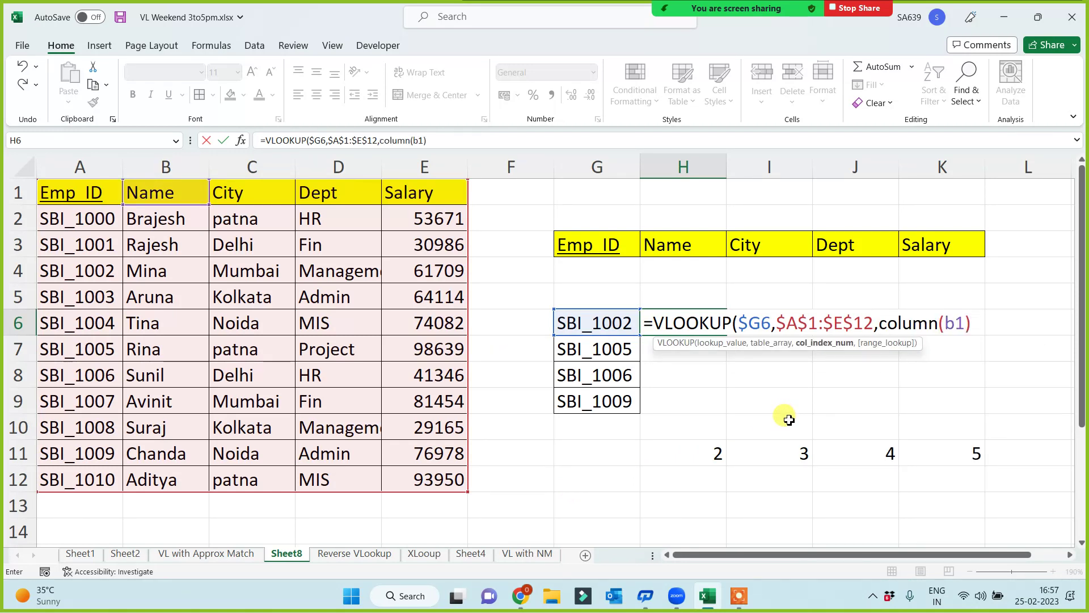
type(")")
key("Return")
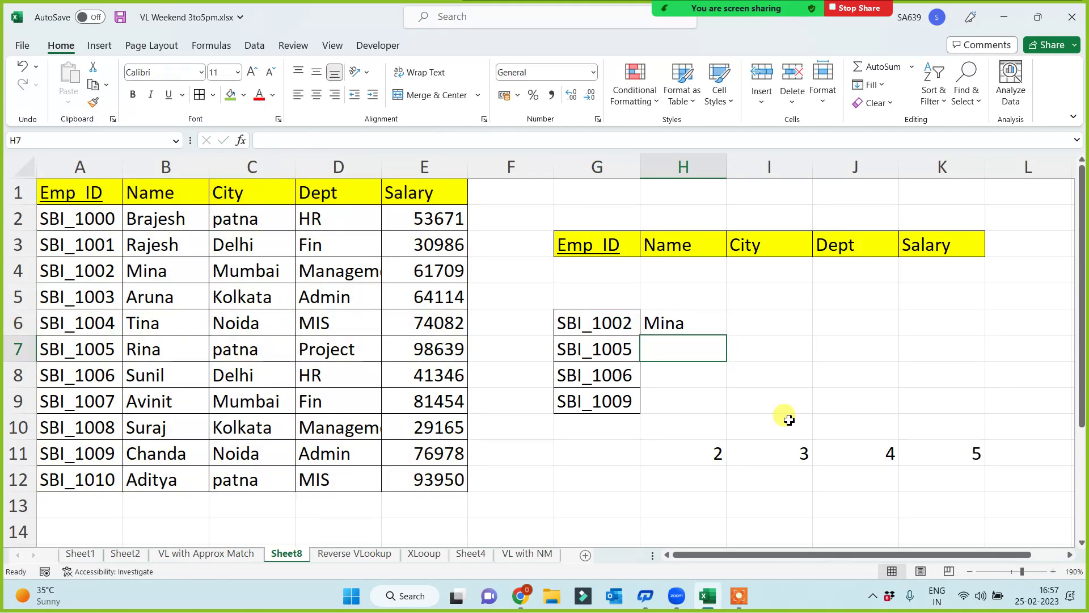
- Fill the H6 formula down and right through the range H6:K9
key("Up")
key("shift+Right")
key("shift+Right")
key("shift+Right")
key("shift+Down")
key("shift+Down")
key("shift+Down")
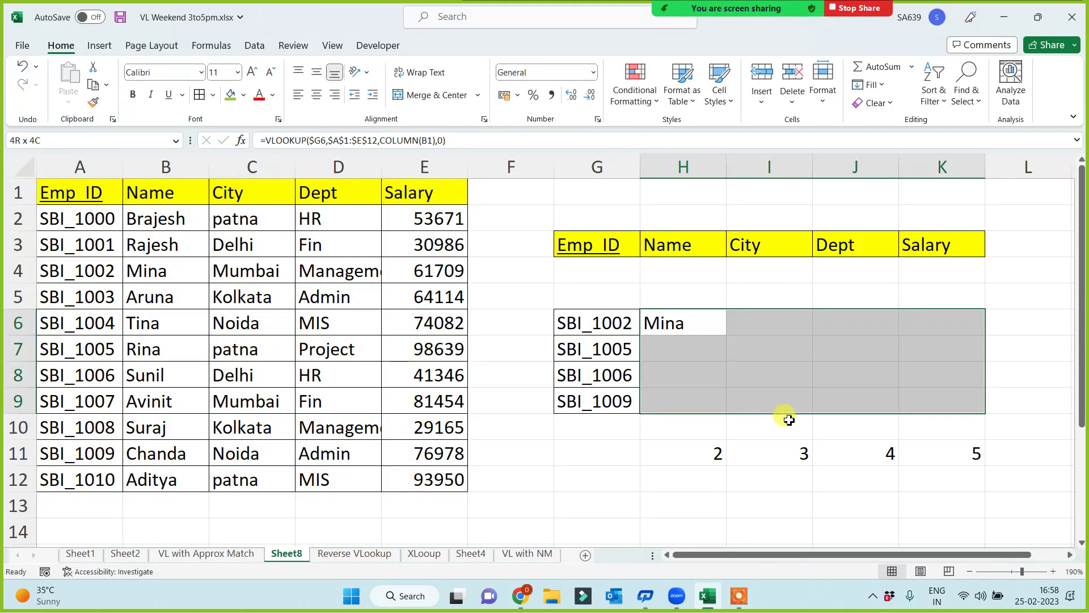
key("ctrl+d")
key("ctrl+r")
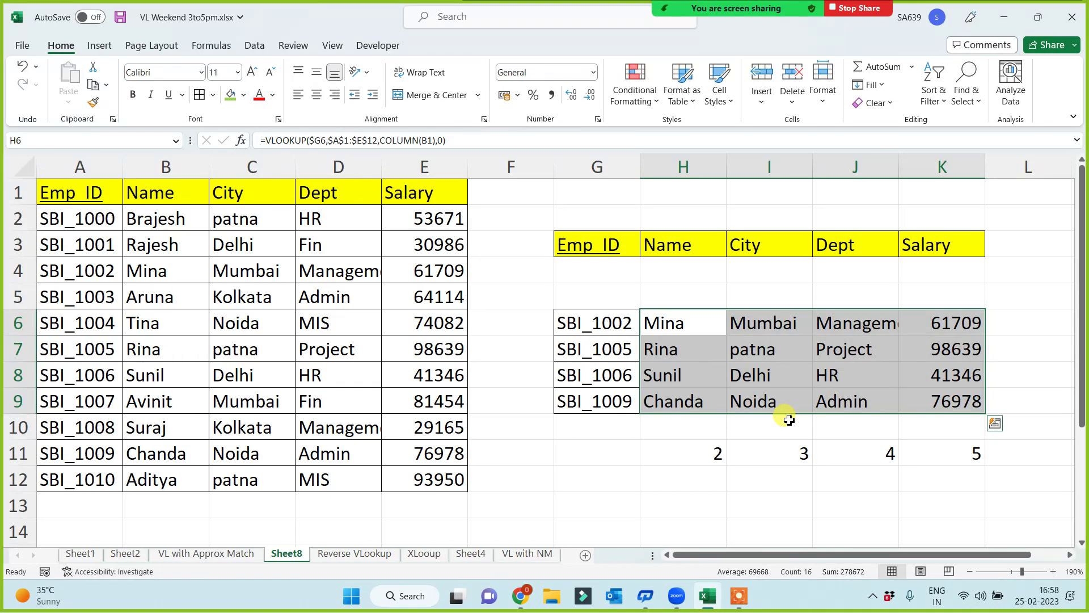
- Clear the filled lookup range H6:K9 and return to H6
key("Delete")
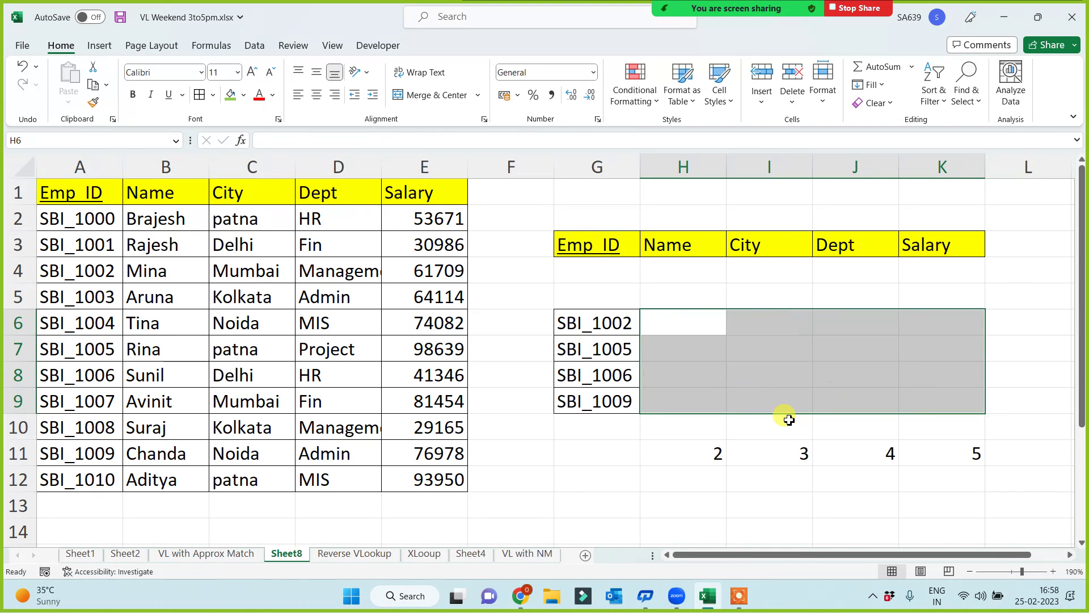
key("Up")
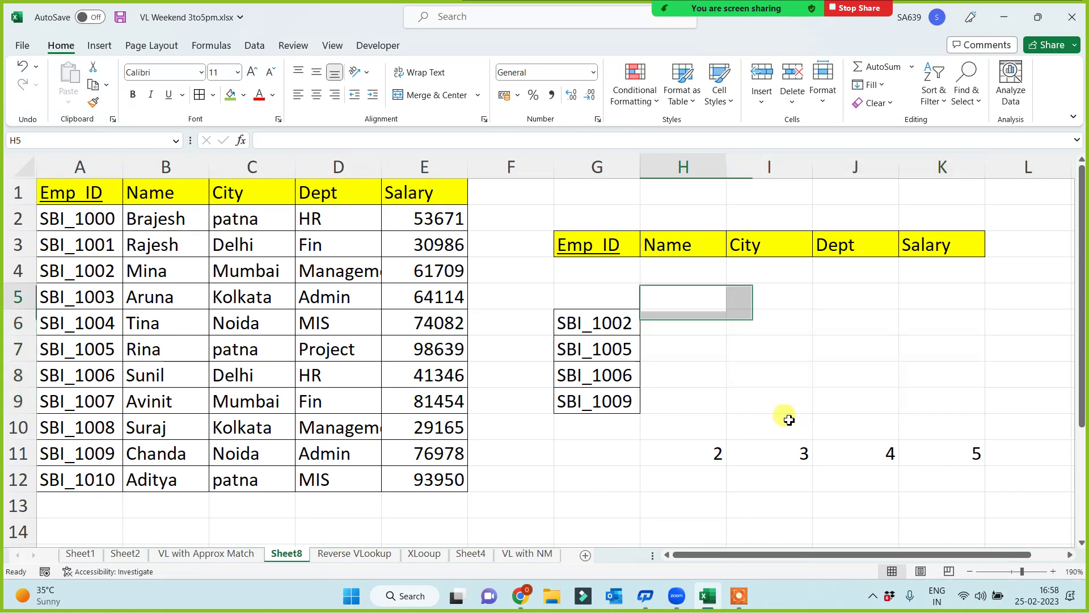
key("Down")
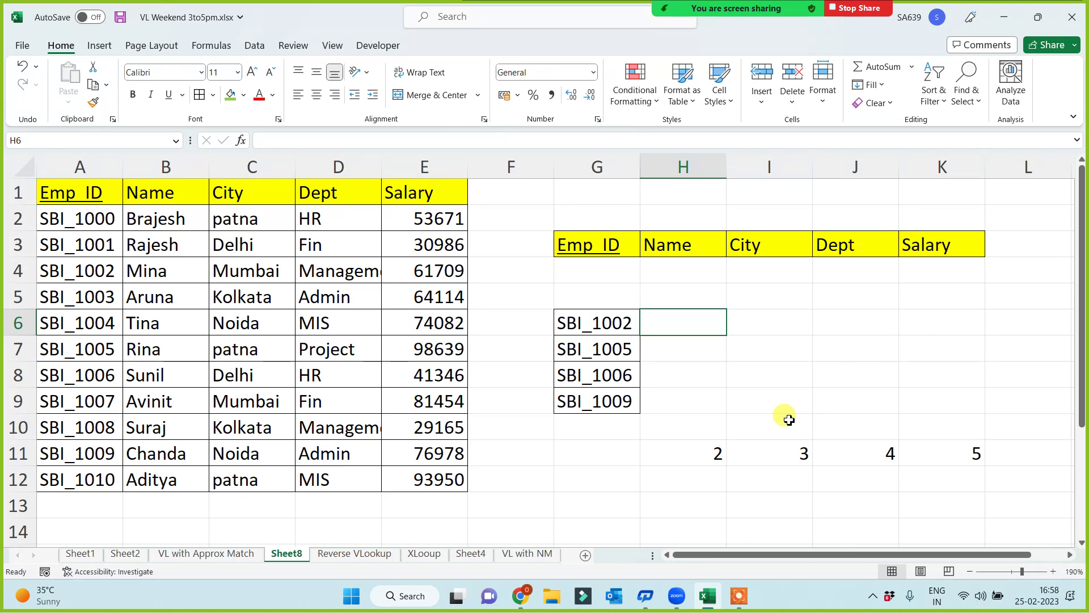
- Begin the VLOOKUP formula again in H6, using $G6 with only the column locked as lookup value
type("=")
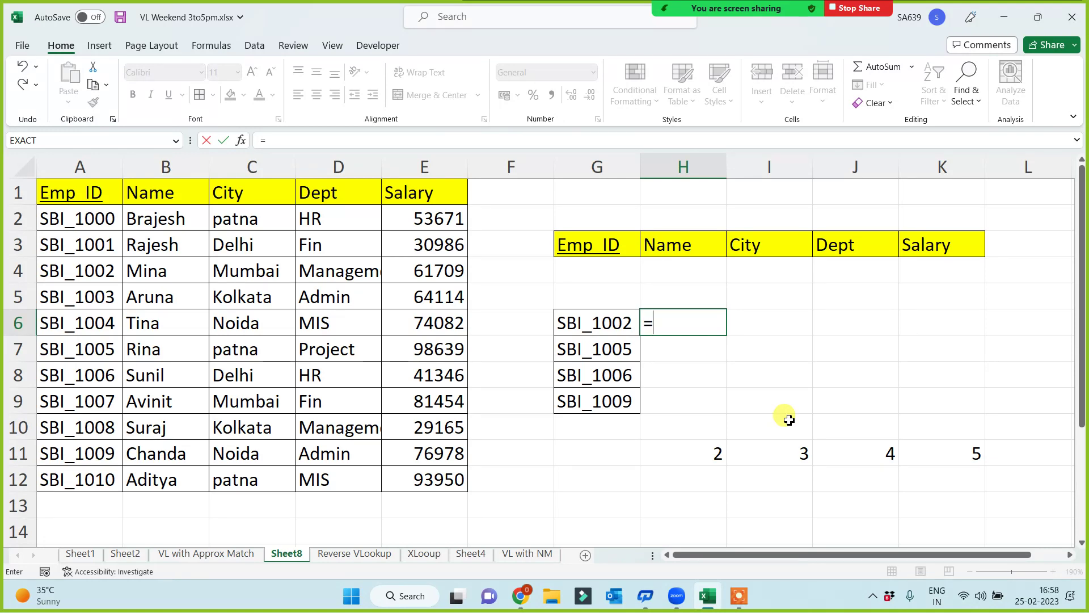
type("vl")
key("Tab")
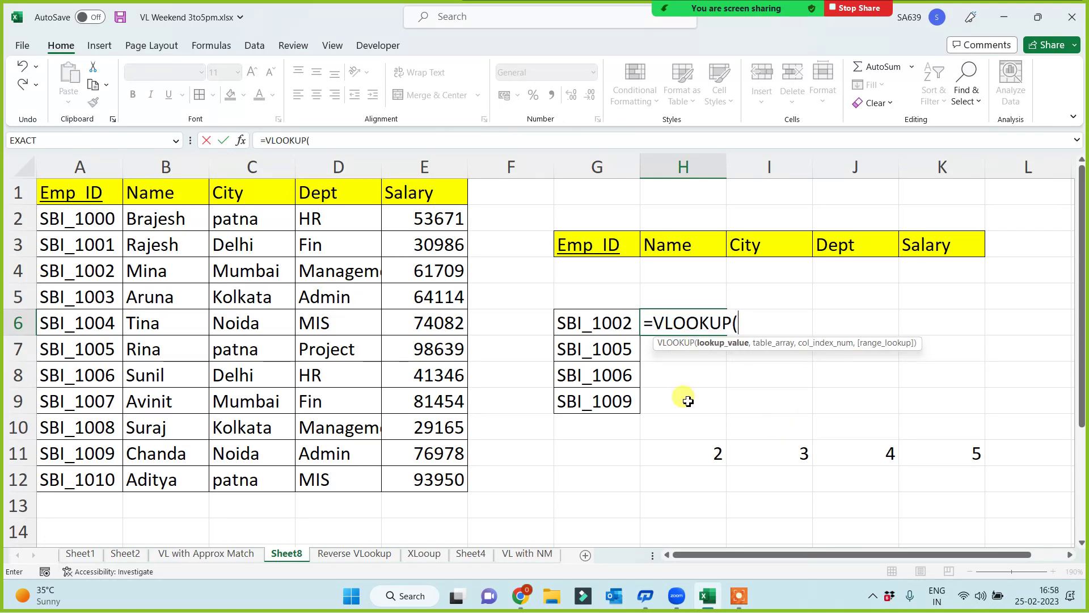
left_click(615, 335)
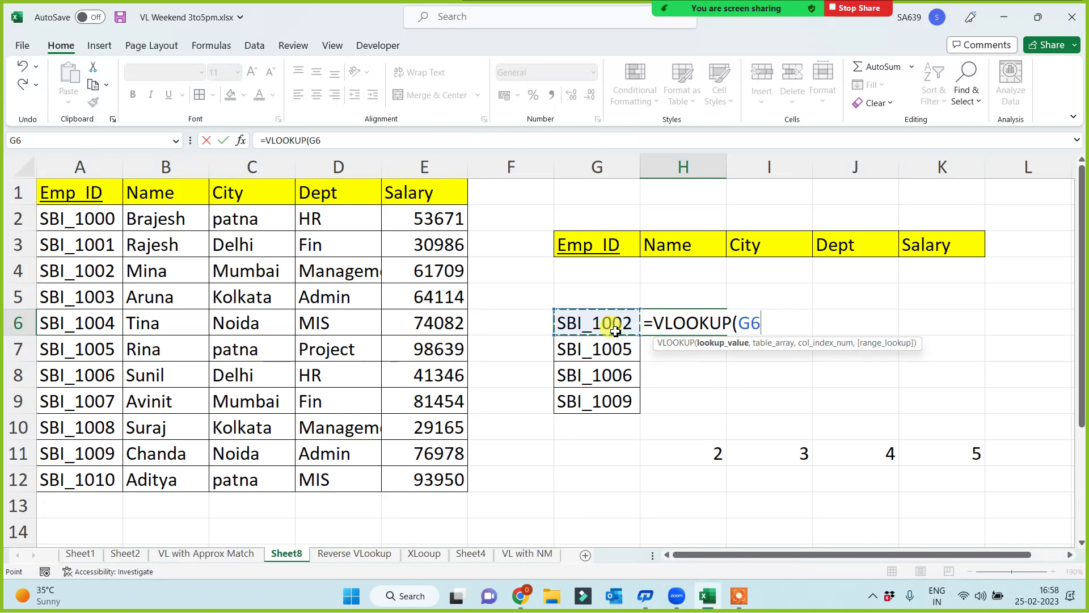
key("F4")
key("F4")
key("F4")
type(",")
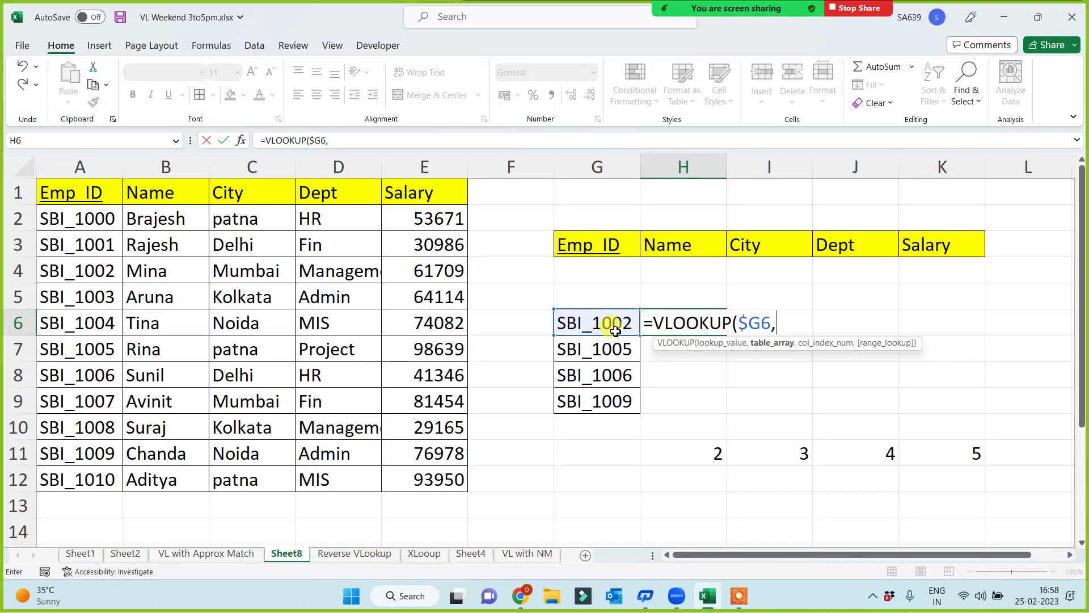
- Complete the H6 VLOOKUP with absolute table array $A$1:$E$12, column index COLUMN(B1) and range lookup 0
left_click_drag(90, 197, 426, 481)
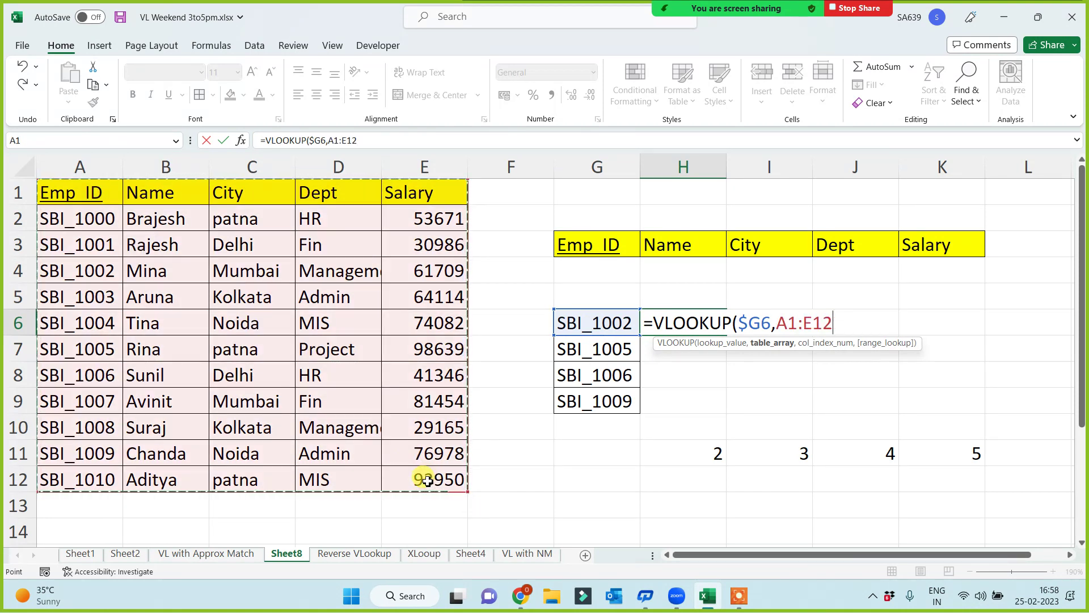
key("F4")
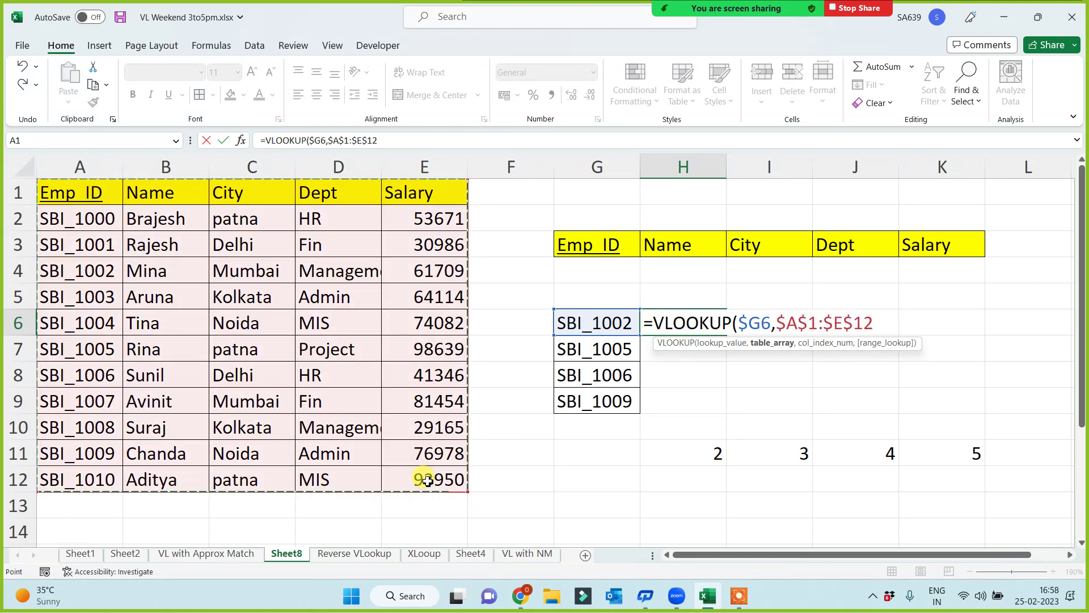
type(",")
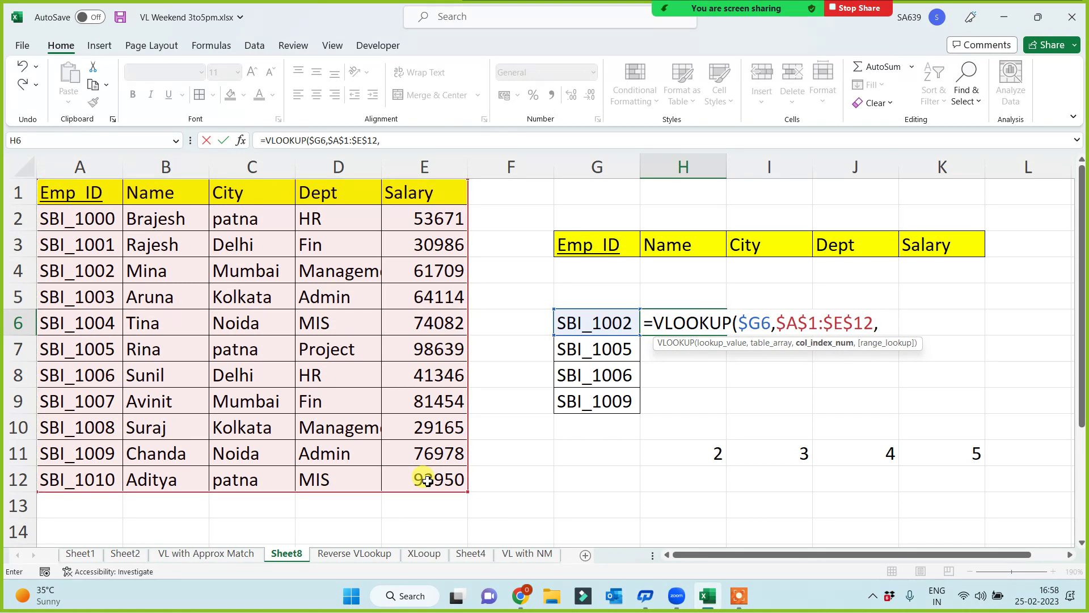
type("column(")
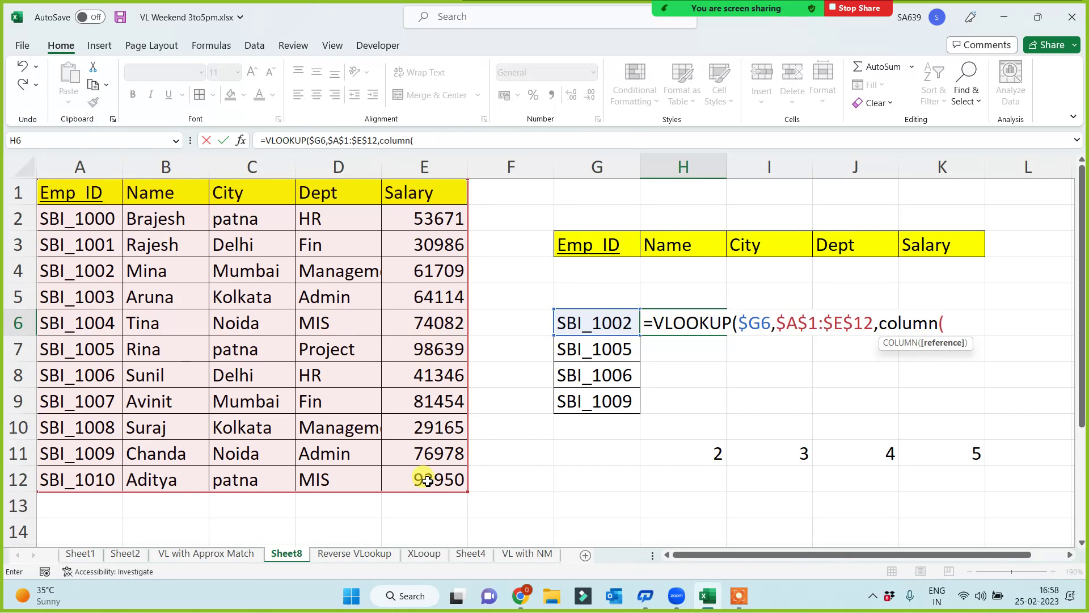
type("b1")
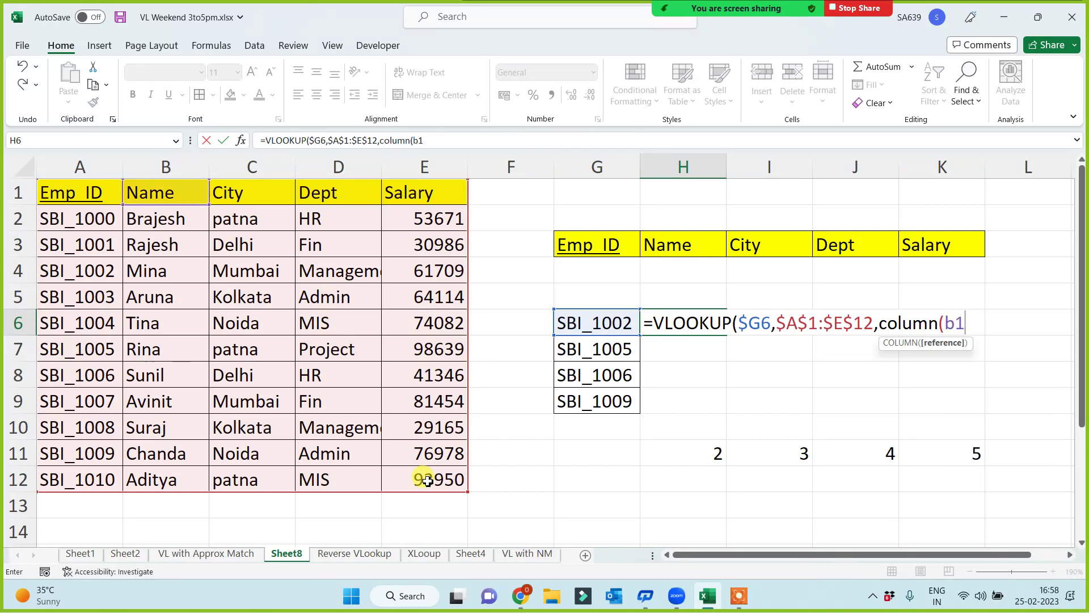
type(")")
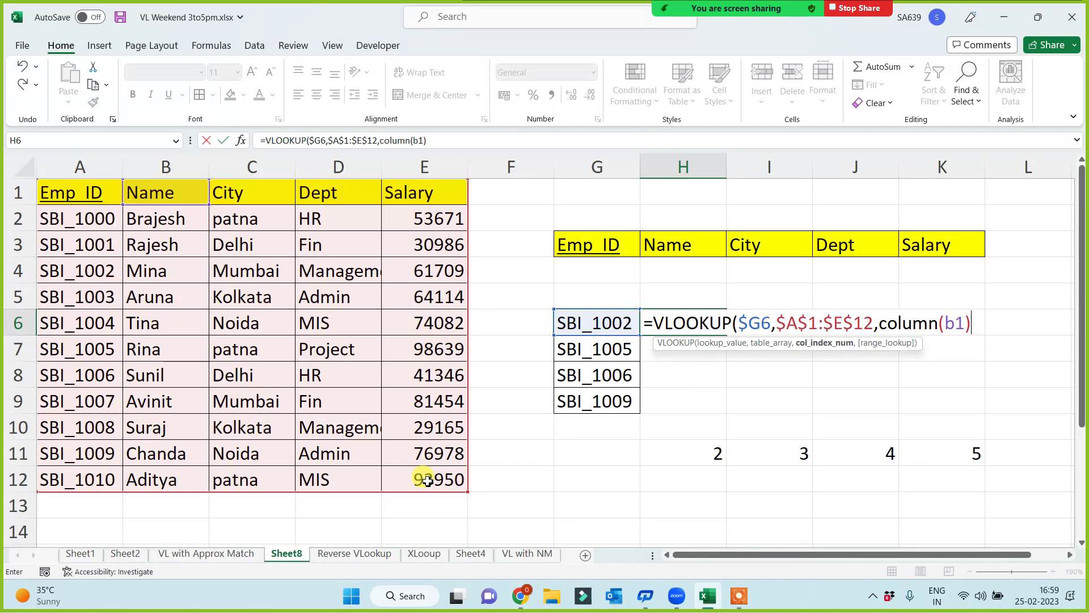
type(",")
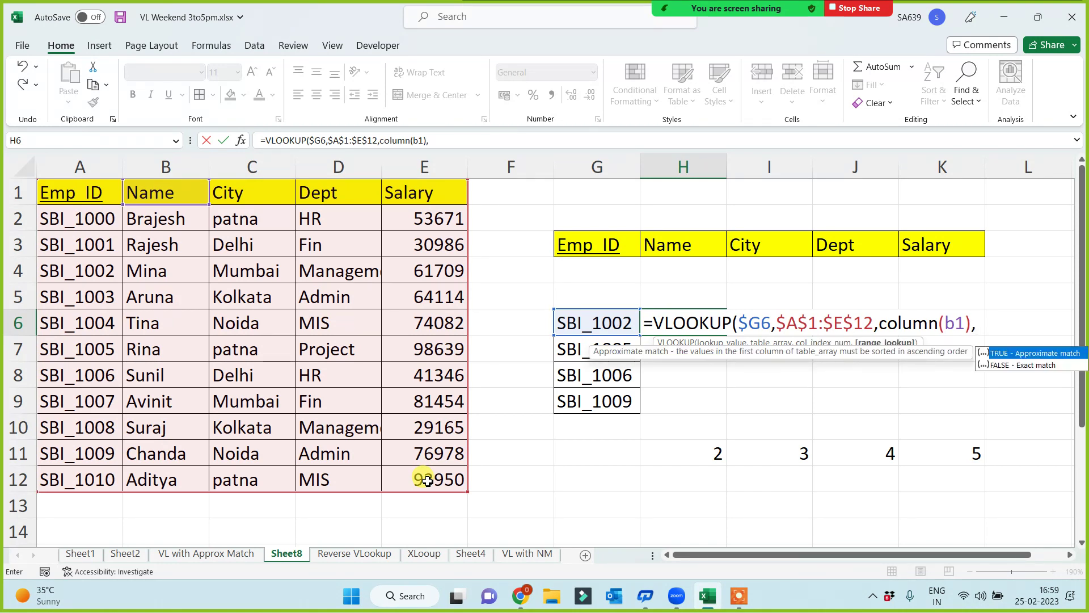
type("0)")
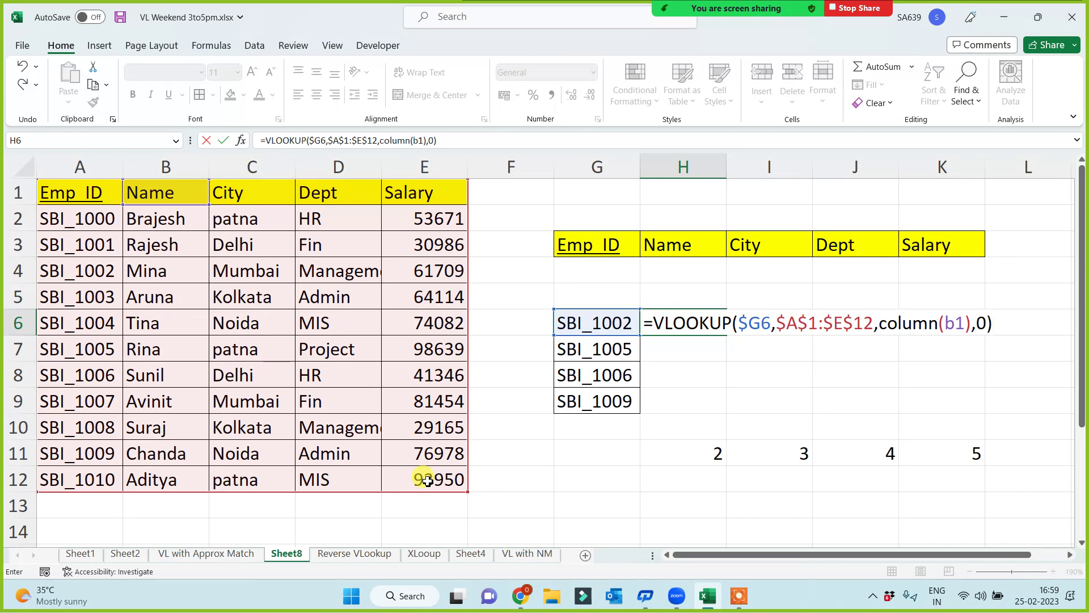
key("Return")
- Fill the H6 formula down and right through H6:K9
key("Up")
key("shift+Right")
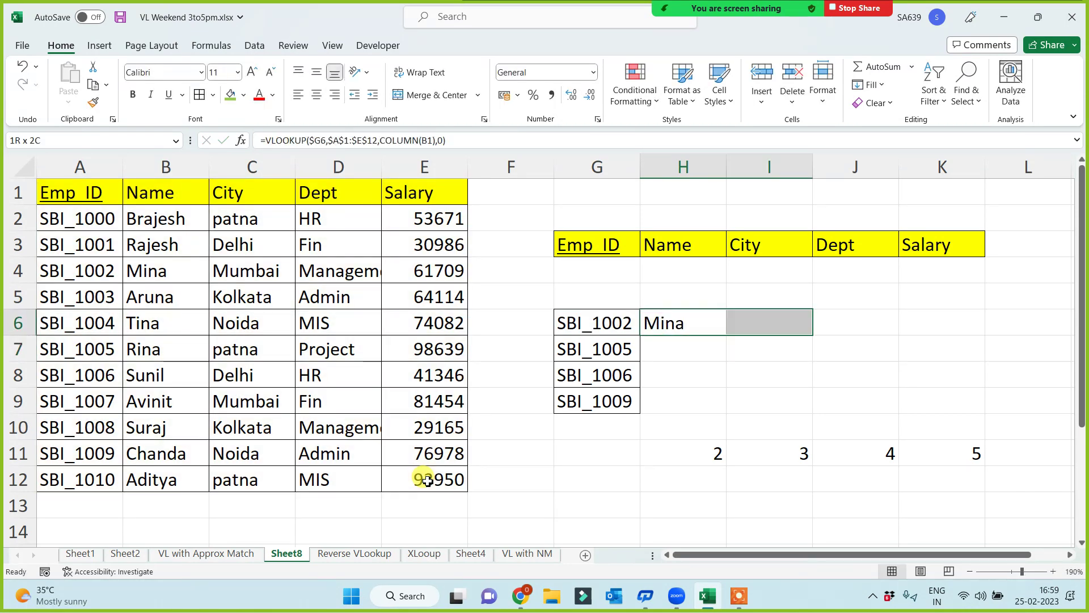
key("shift+Right")
key("shift+Right")
key("shift+Down")
key("shift+Down")
key("shift+Down")
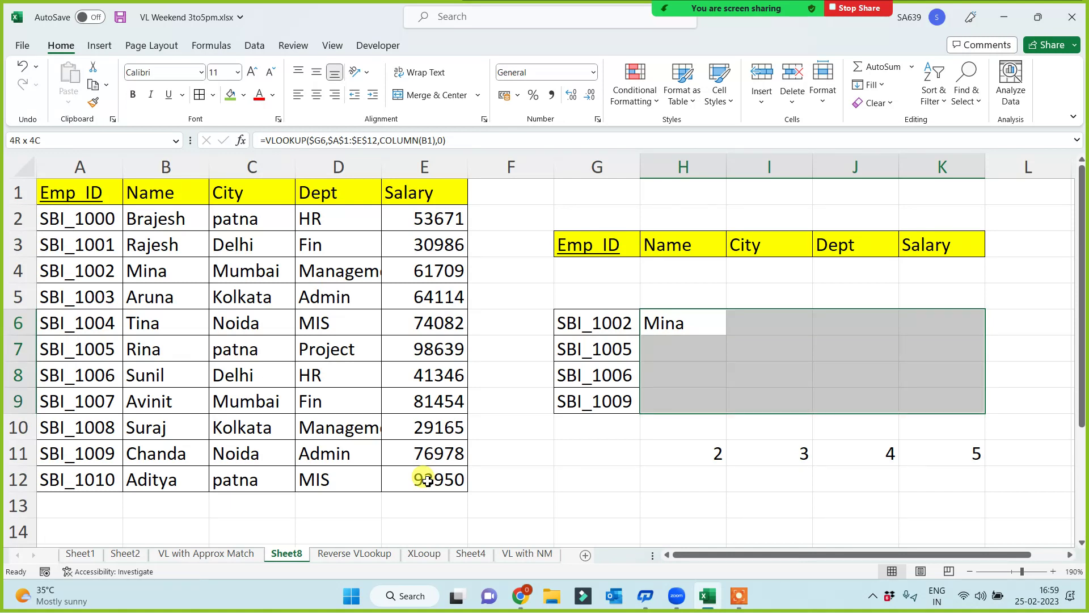
key("ctrl+d")
key("ctrl+r")
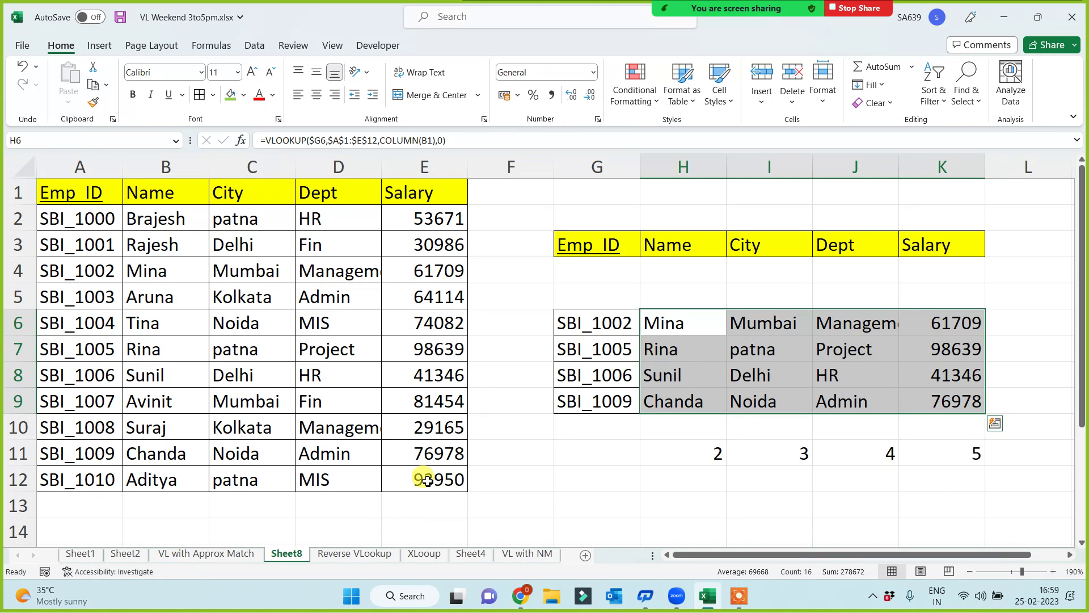
- Clear the lookup results in H6:K9 and select only H6
key("Delete")
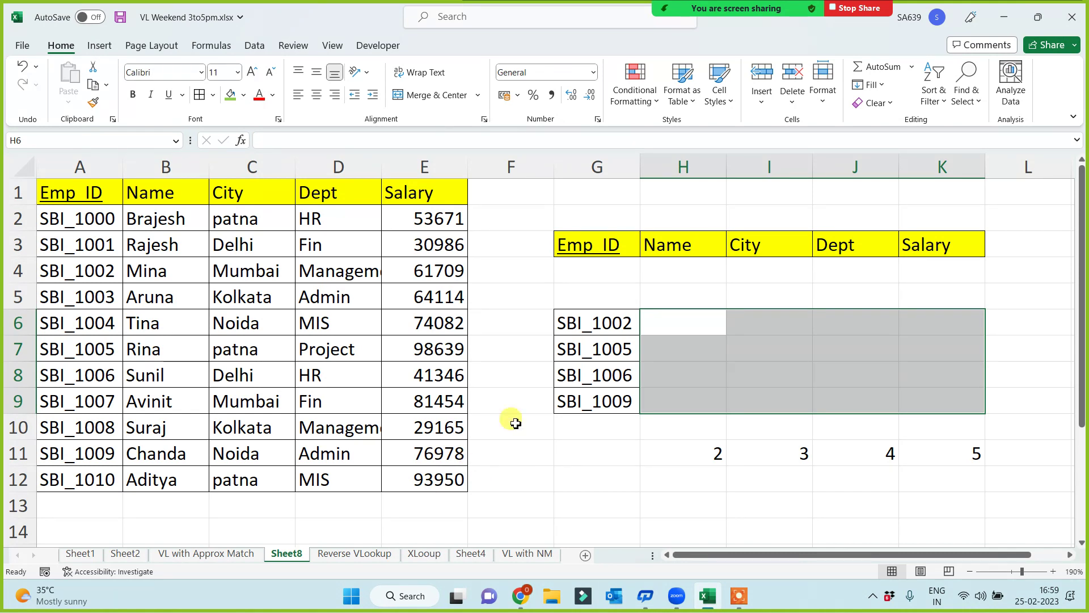
left_click(715, 327)
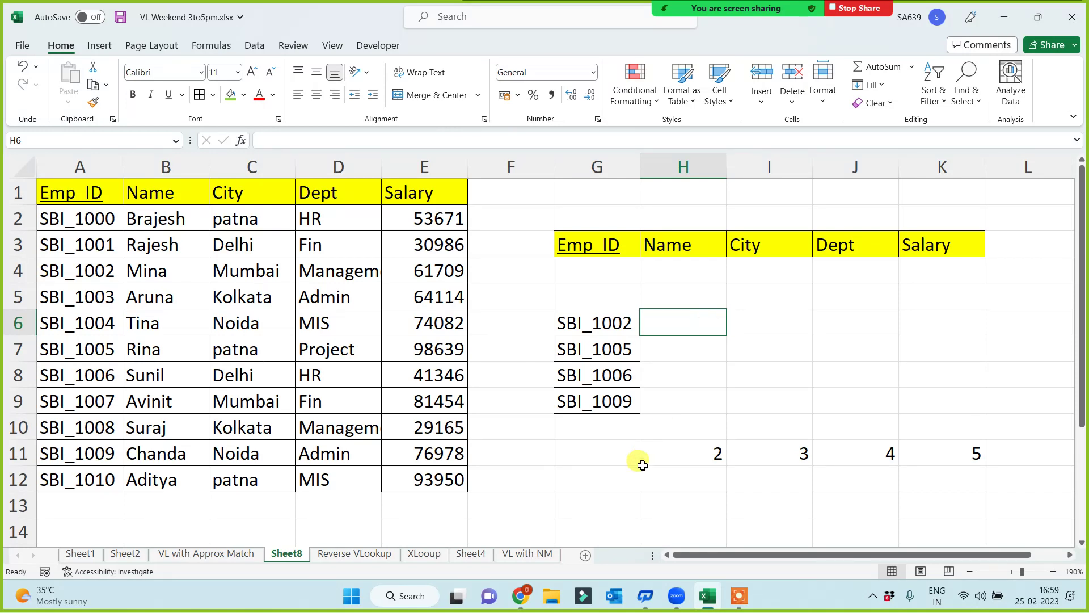
left_click(185, 202)
left_click(163, 311)
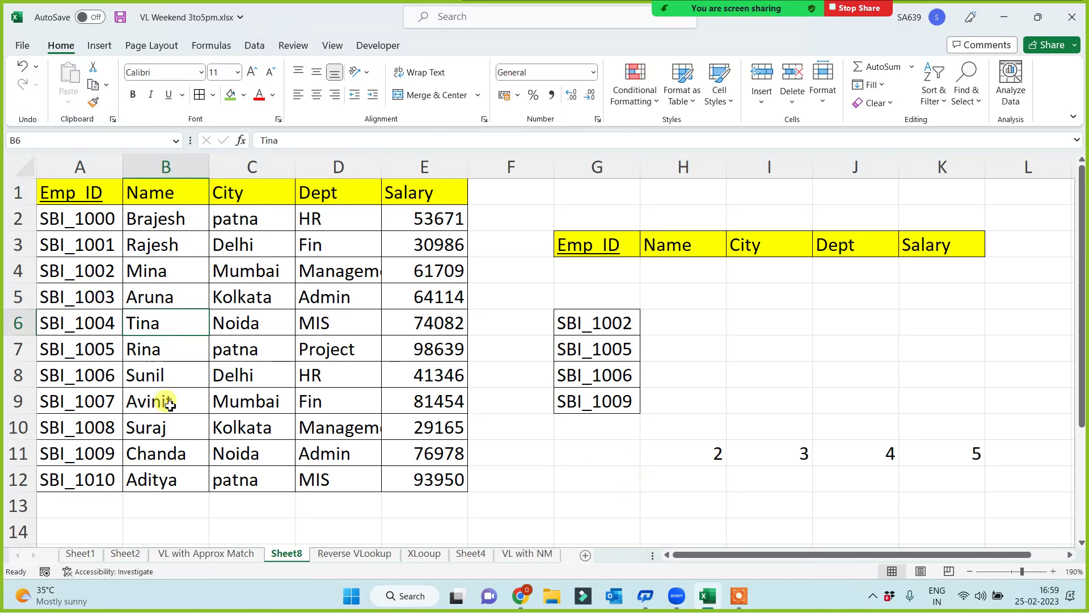
left_click(169, 422)
left_click(695, 457)
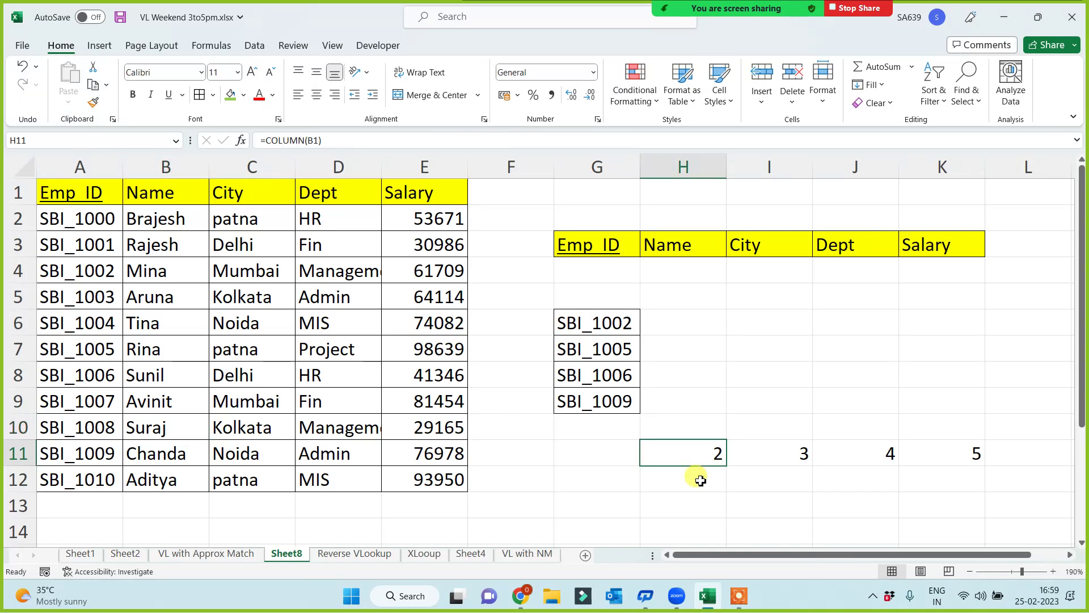
left_click(176, 164)
- Change the COLUMN reference in H11 to B10000
left_click(713, 454)
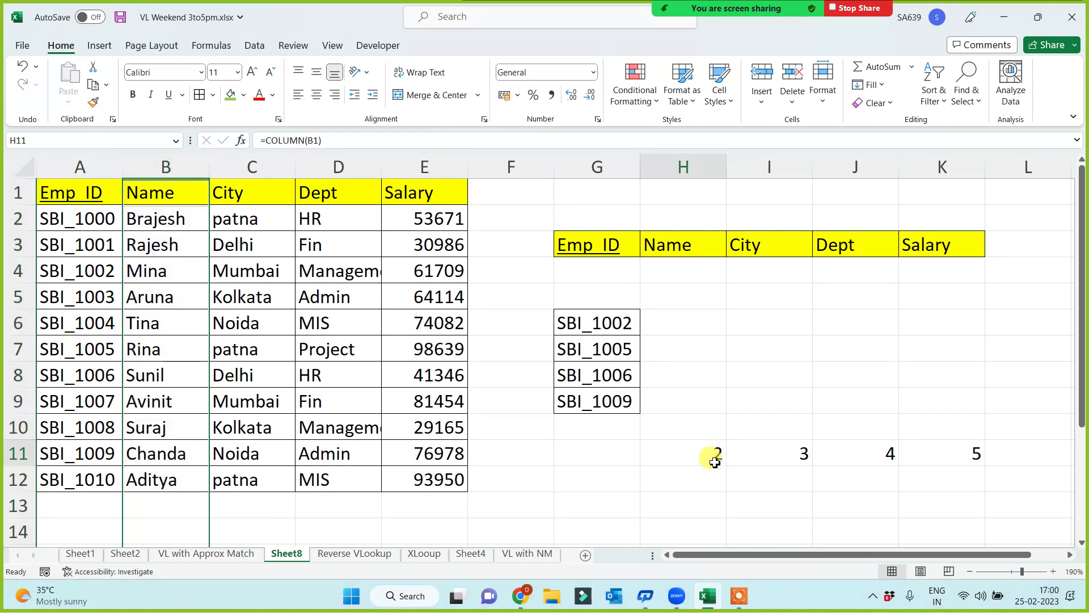
left_click(316, 140)
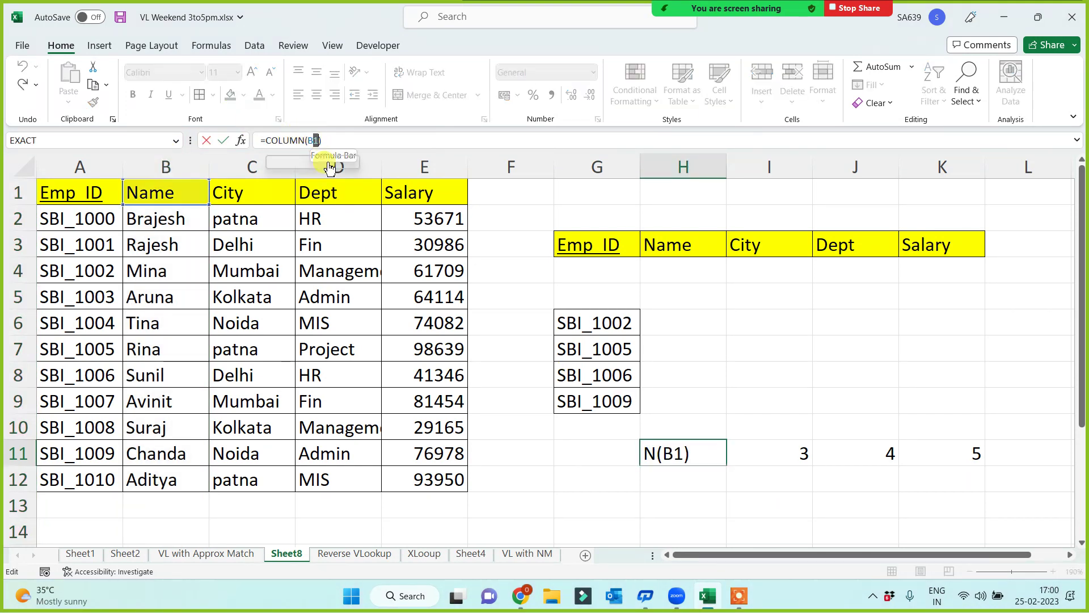
type("00")
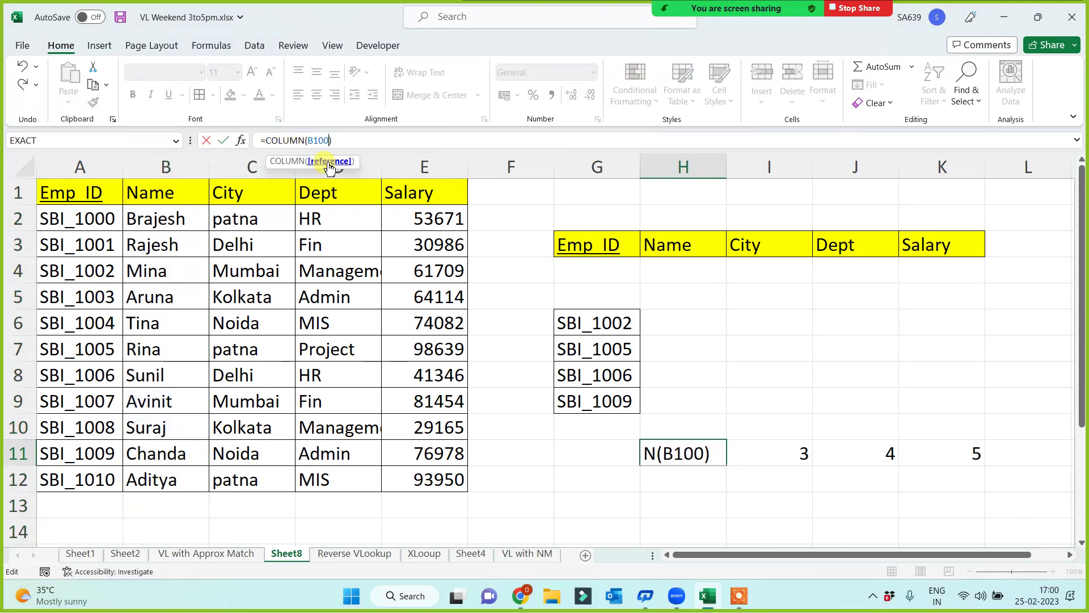
type("00")
key("Return")
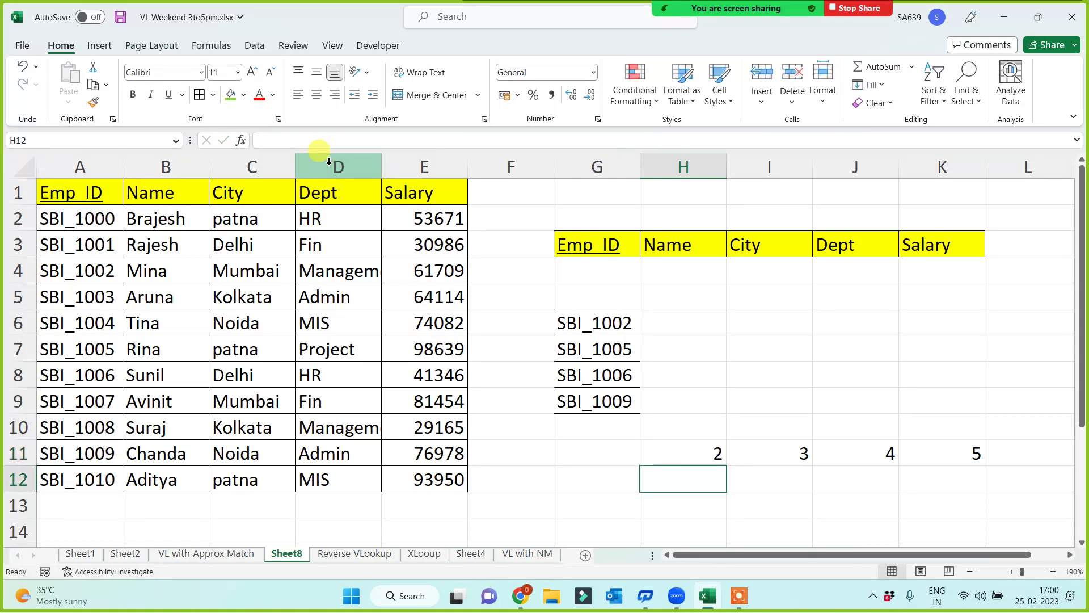
left_click(139, 166)
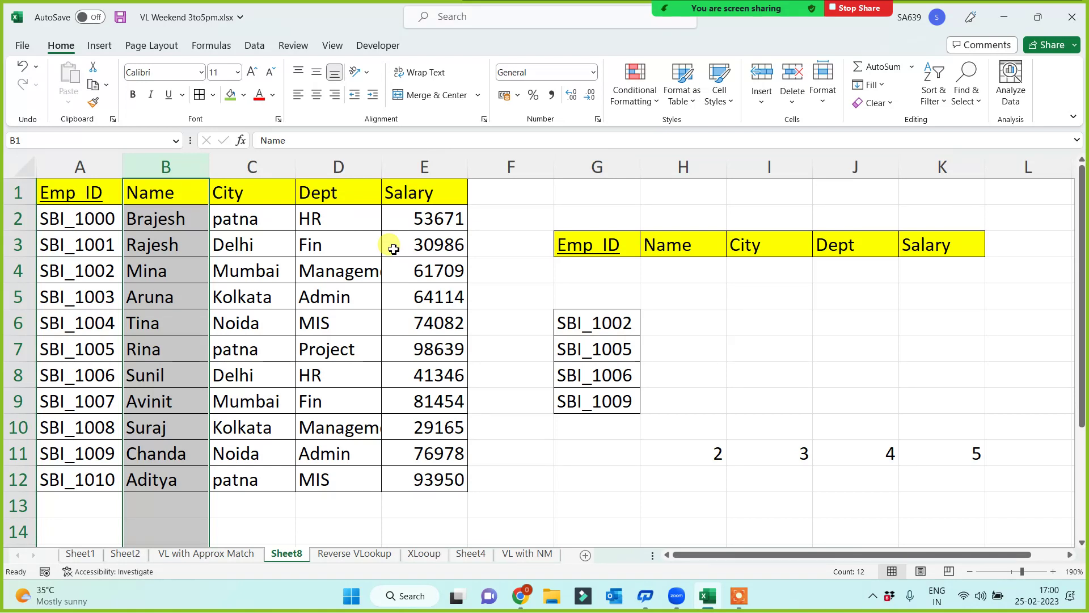
left_click(627, 450)
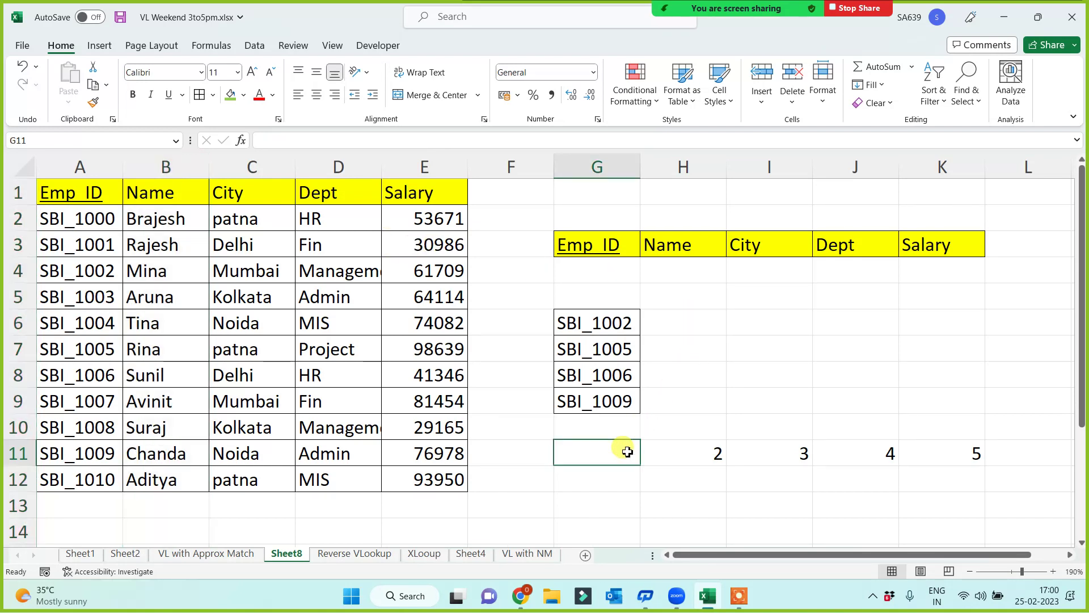
left_click_drag(684, 324, 932, 407)
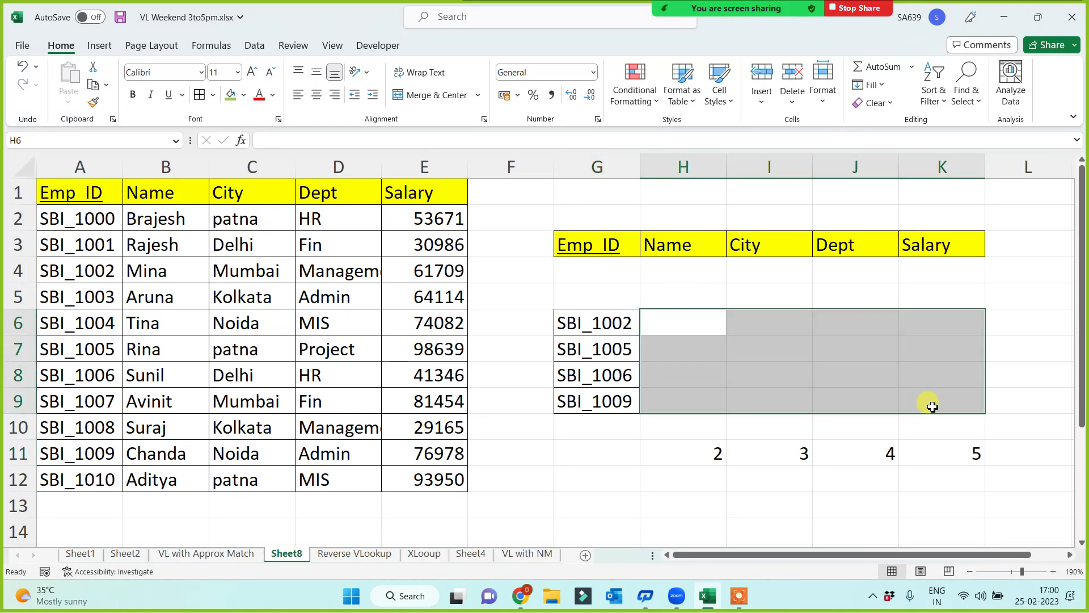
left_click(661, 478)
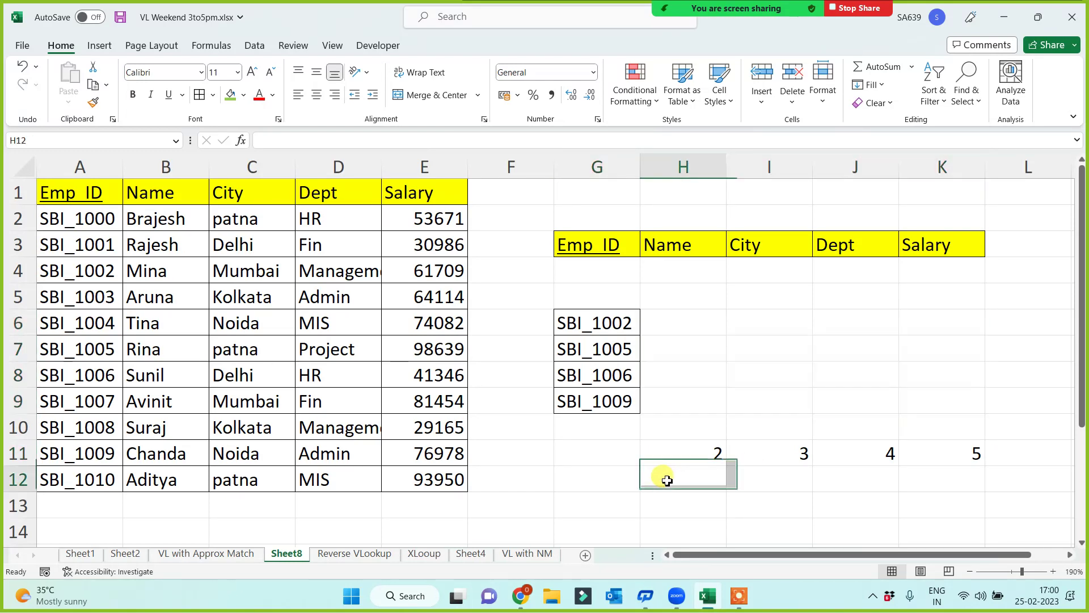
- Begin a VLOOKUP formula in H6 with $G6 as the lookup value, locking only the column
left_click(687, 332)
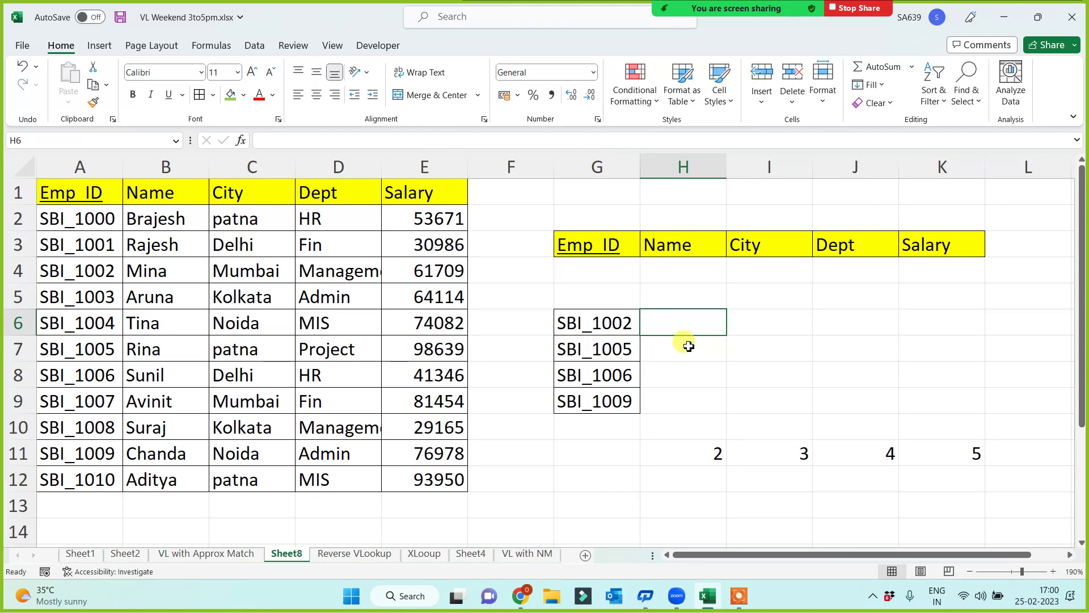
type("=")
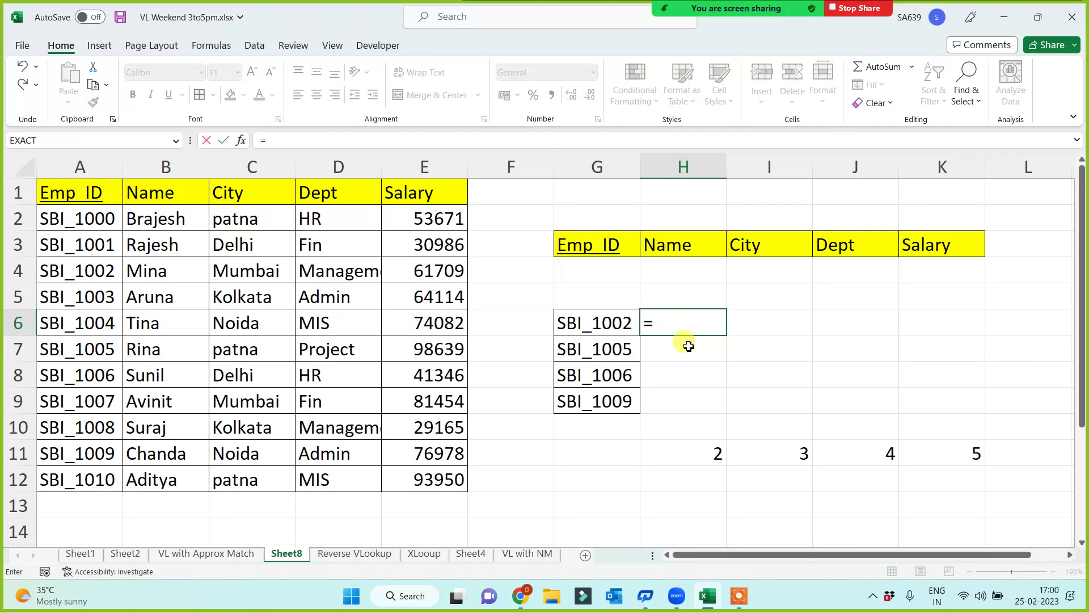
type("v")
key("BackSpace")
type("vl")
double_click(684, 344)
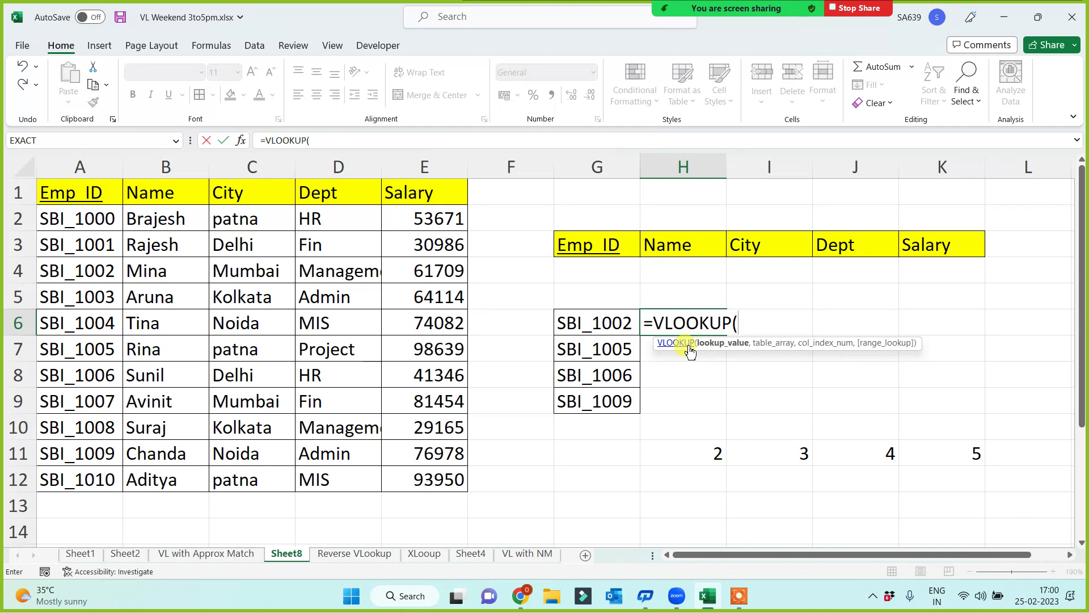
left_click(620, 323)
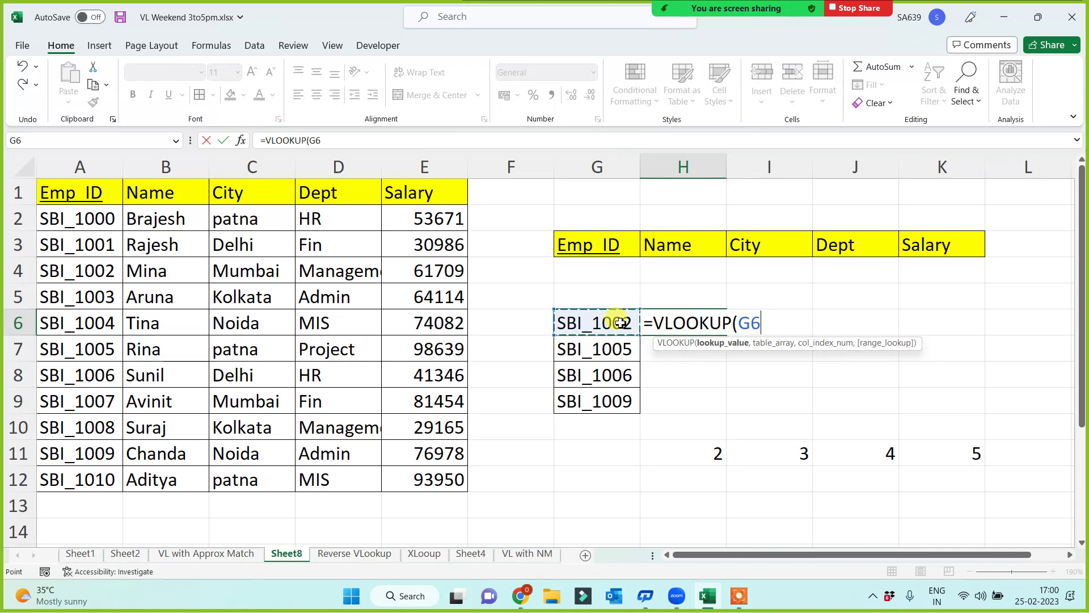
key("F4")
key("F4")
key("F4")
type(",")
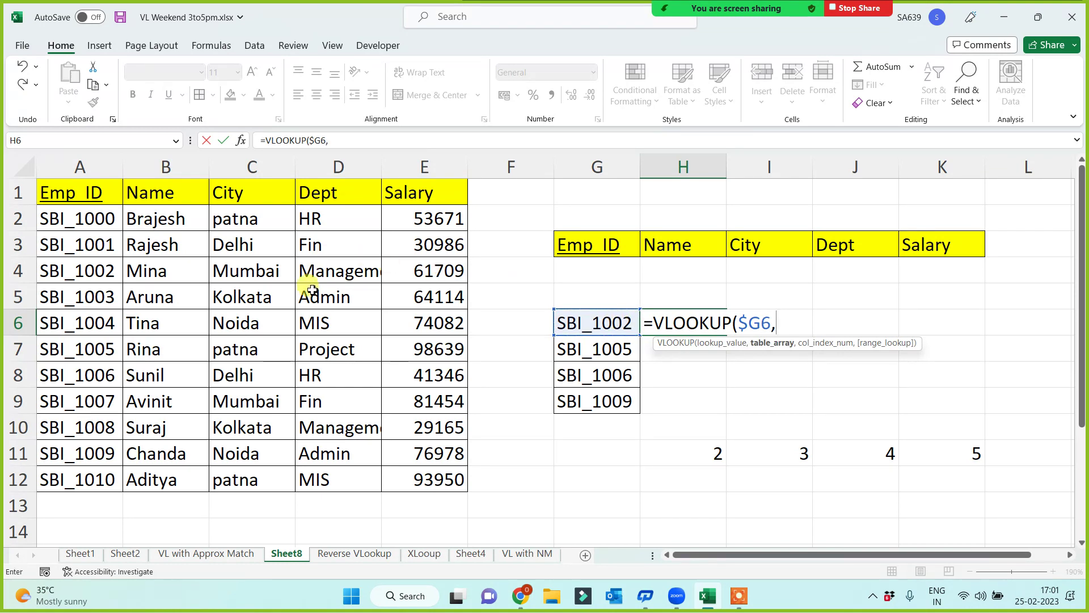
- Set the VLOOKUP table array to the employee table as the absolute range $A$1:$E$12
left_click_drag(83, 193, 425, 479)
key("F4")
type(",")
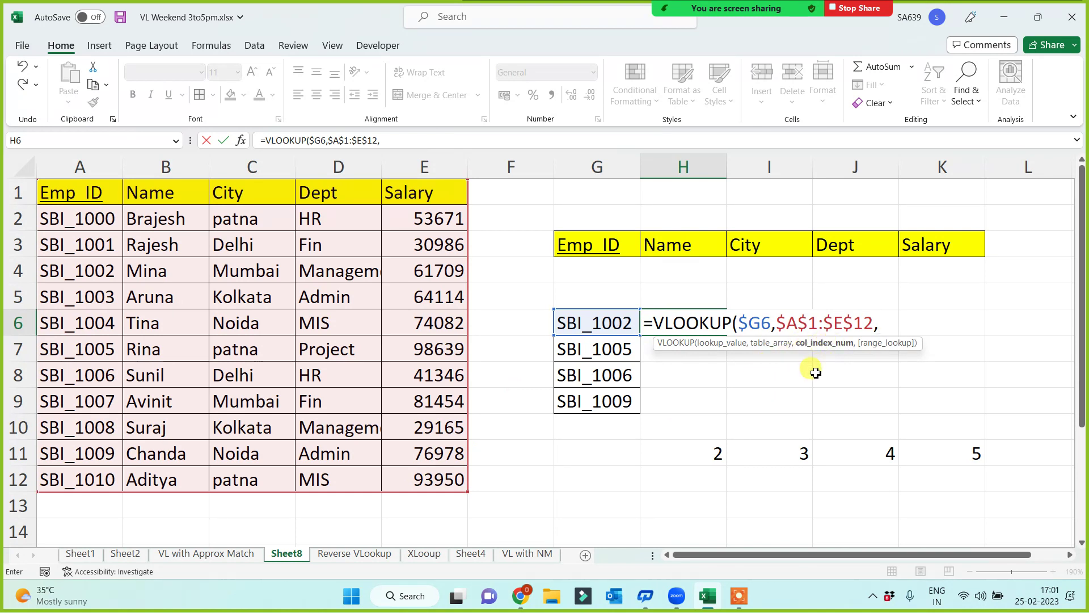
- Finish the H6 VLOOKUP with COLUMN(B1) as the column index and 0 as the range lookup
type("cou")
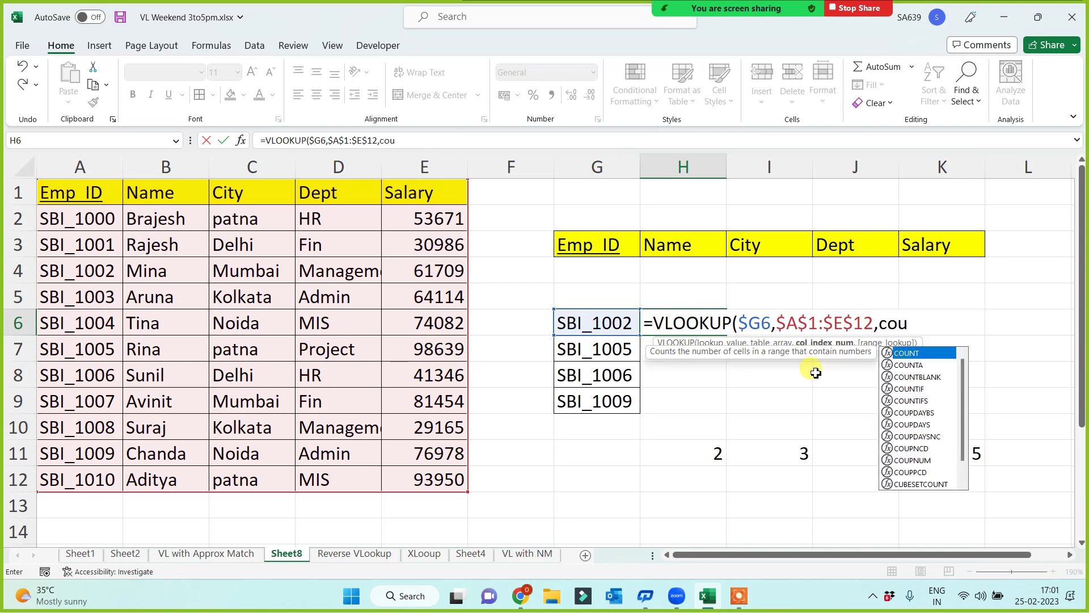
key("BackSpace")
key("BackSpace")
type("olu")
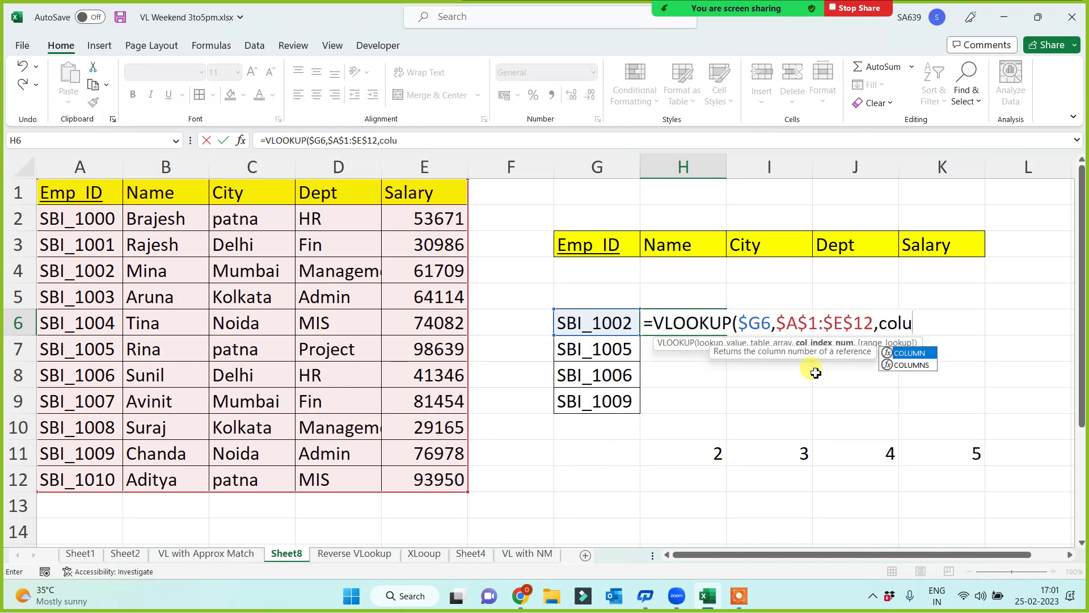
key("Tab")
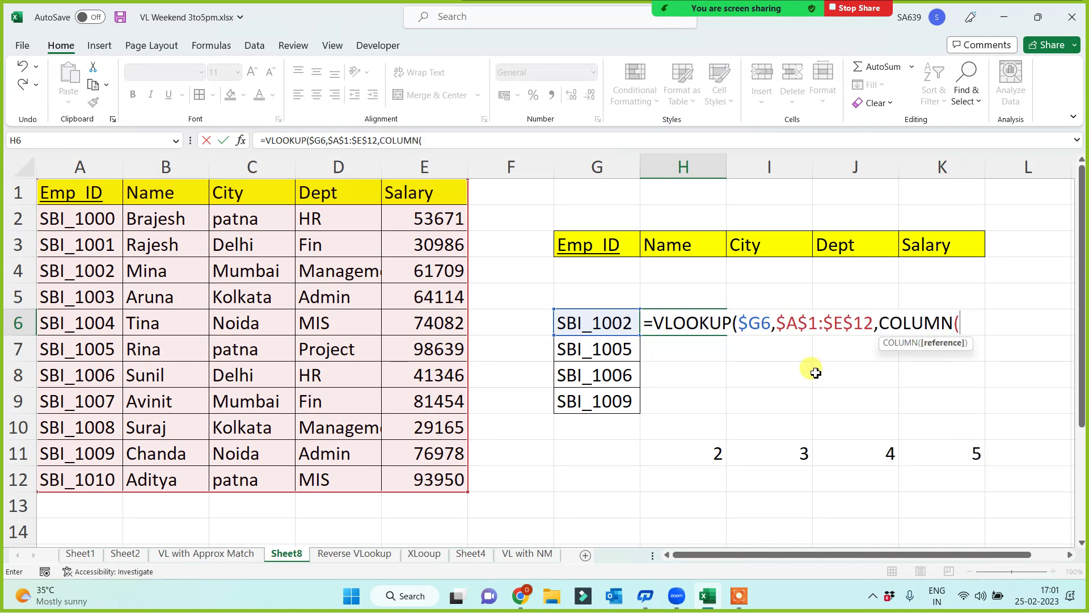
type("b1)")
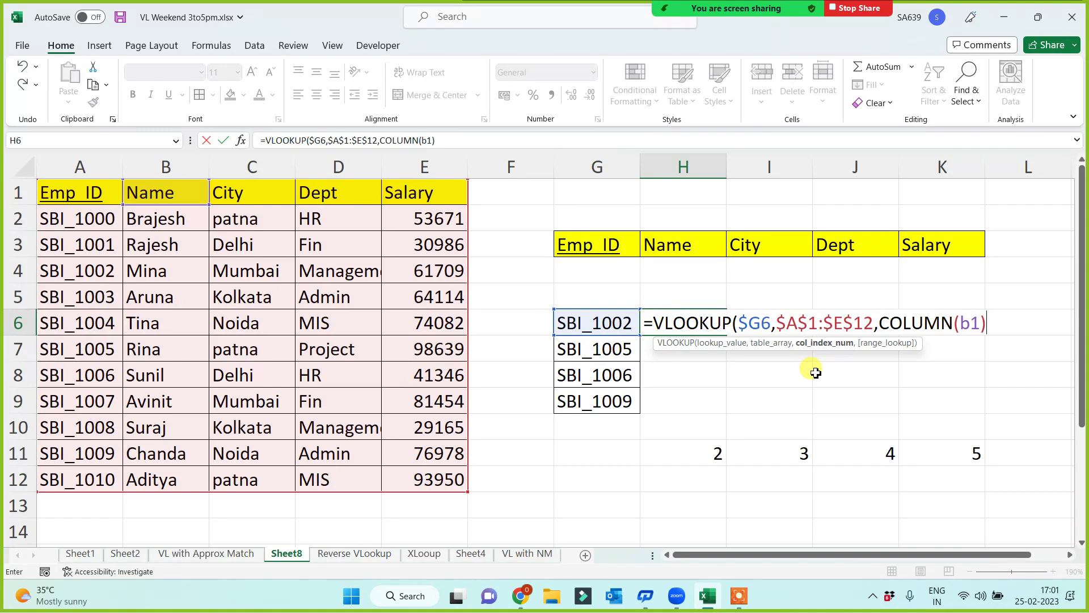
type(",0)")
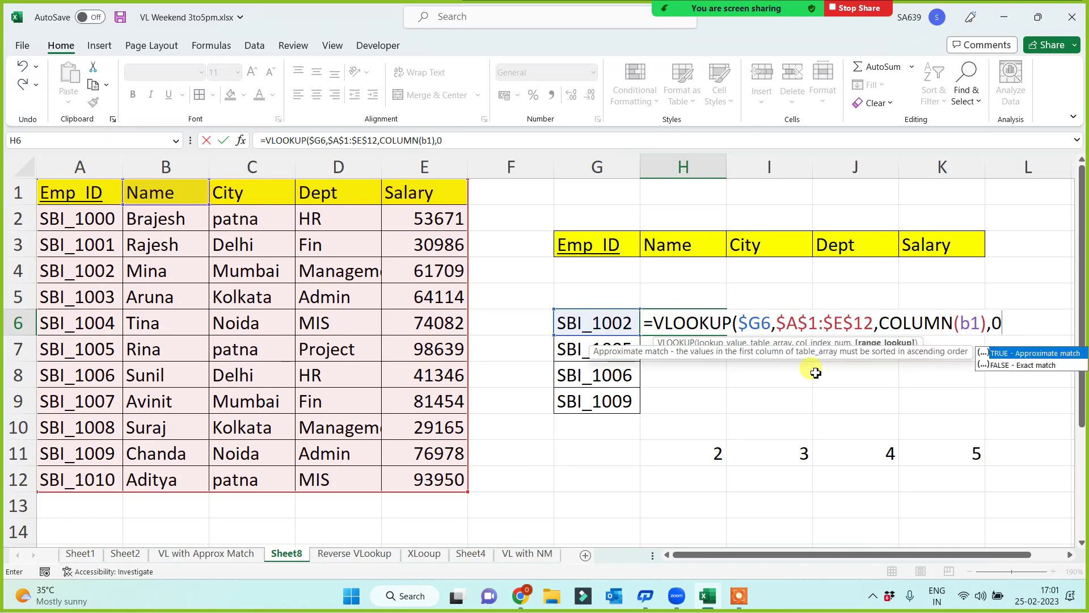
key("Return")
- Fill the H6 VLOOKUP formula down and across the results range H6:K9
key("Up")
key("shift+Right")
key("shift+Right")
key("shift+Right")
key("shift+Right")
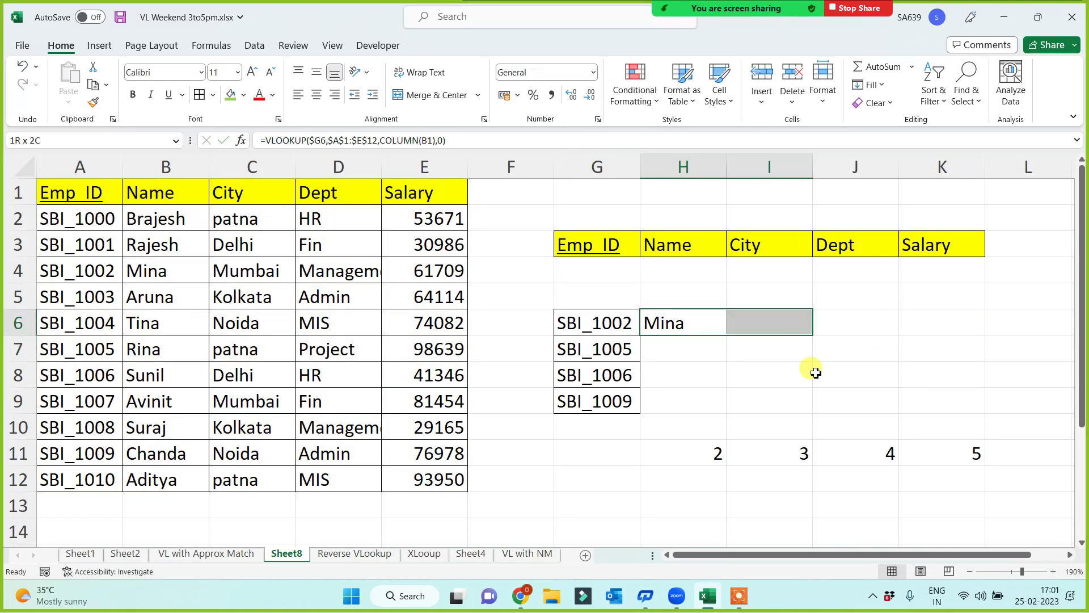
key("shift+Down")
key("shift+Left")
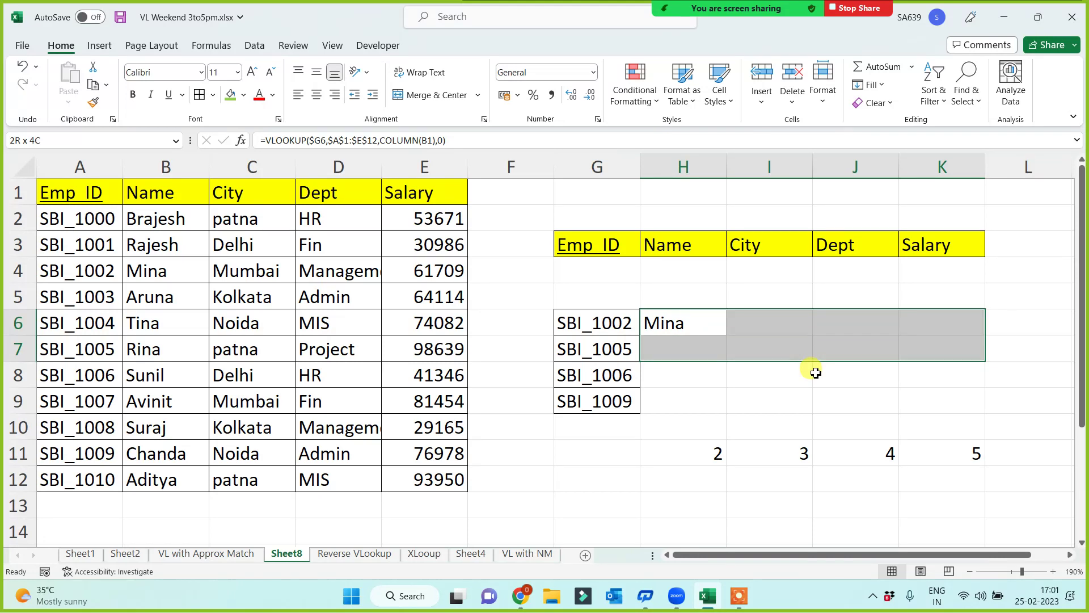
key("shift+Down")
key("shift+Down")
key("shift+Down")
key("shift+Up")
key("ctrl+d")
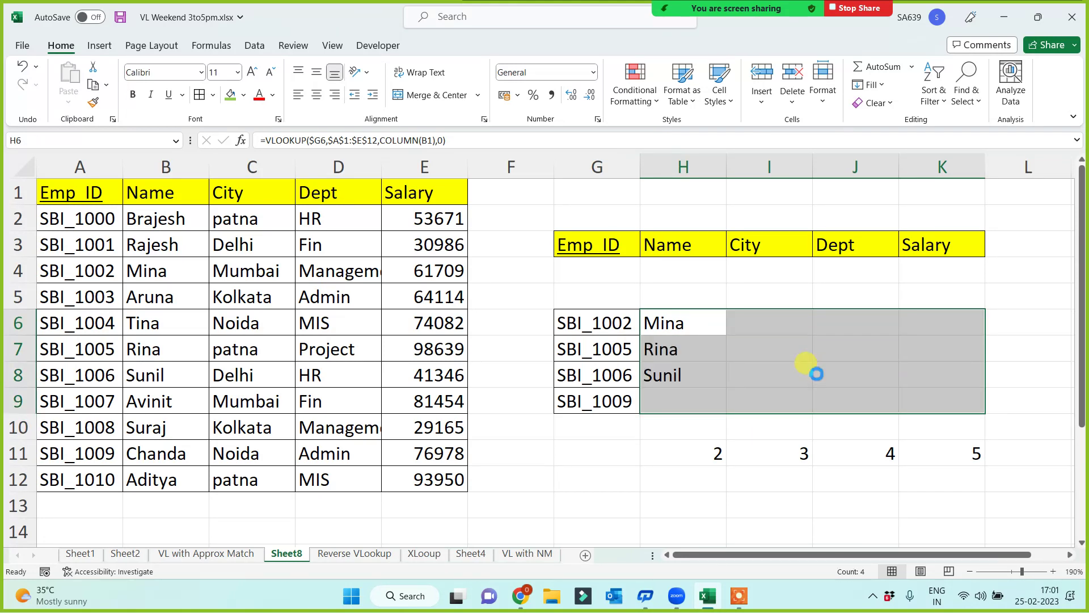
key("ctrl+r")
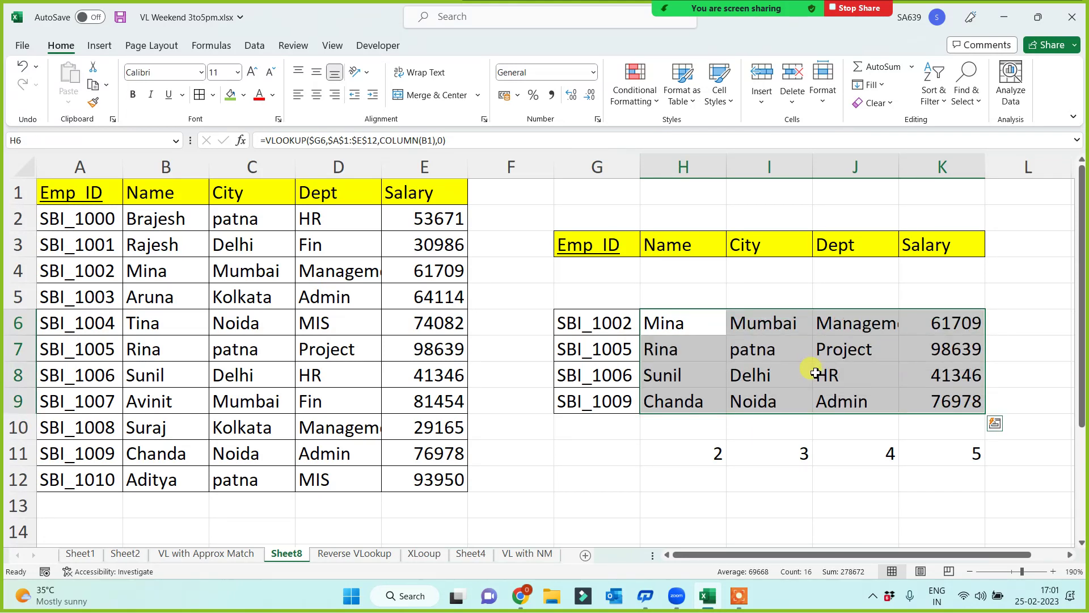
- Clear H6:K9 and begin a new VLOOKUP in H6 with $G6 as the lookup value, locking only the column
key("Delete")
left_click(696, 324)
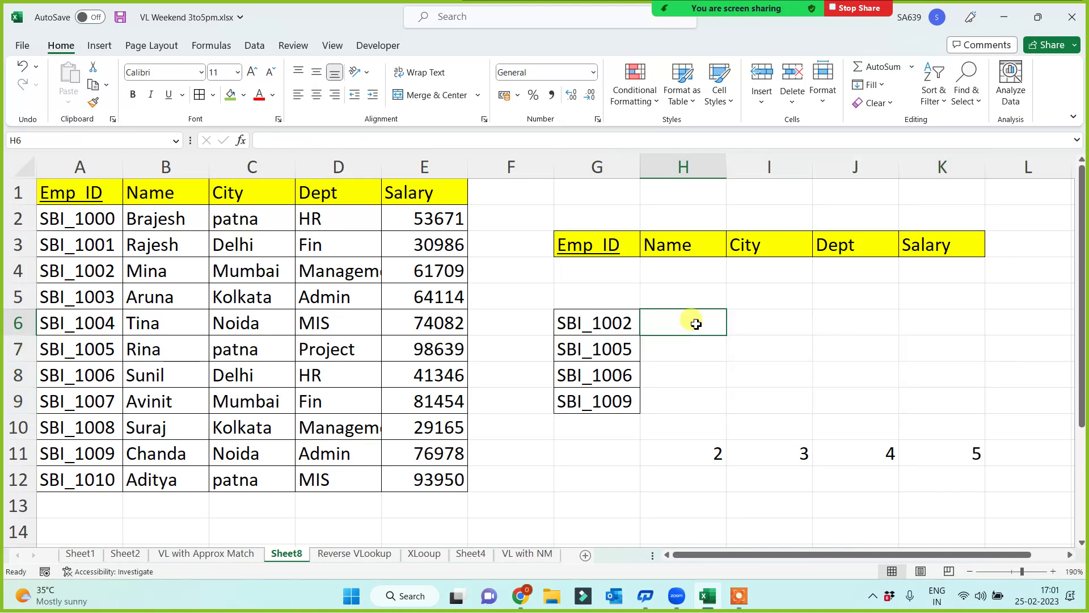
type("=vl")
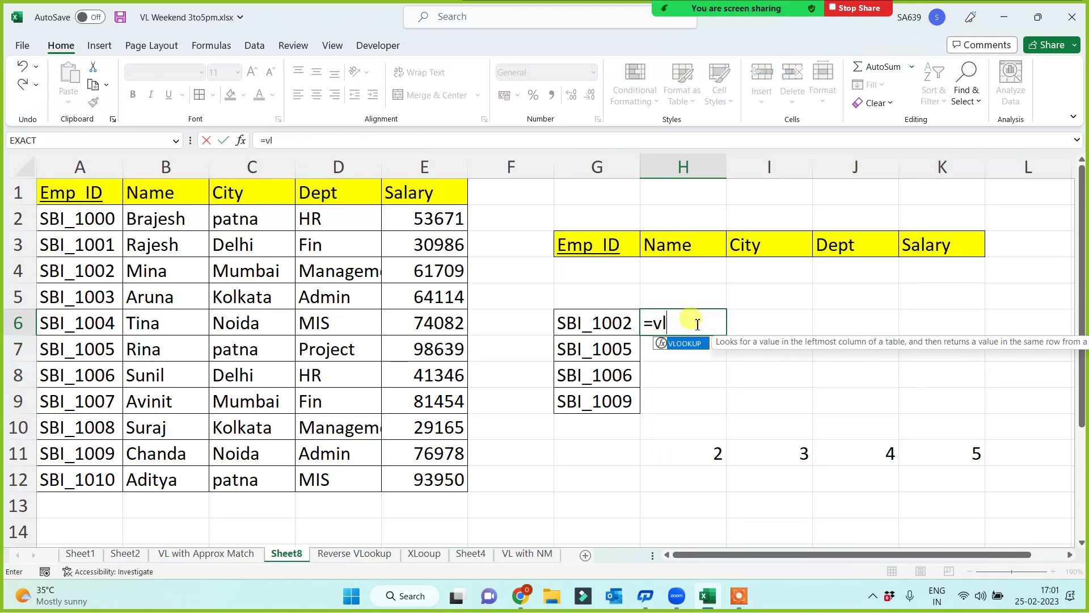
key("Tab")
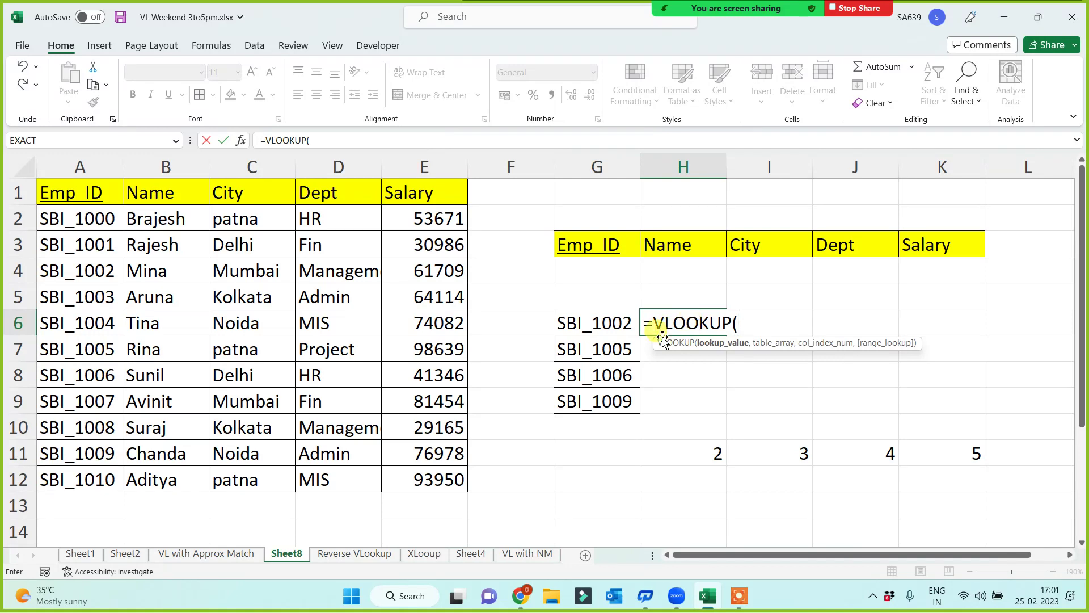
left_click(597, 324)
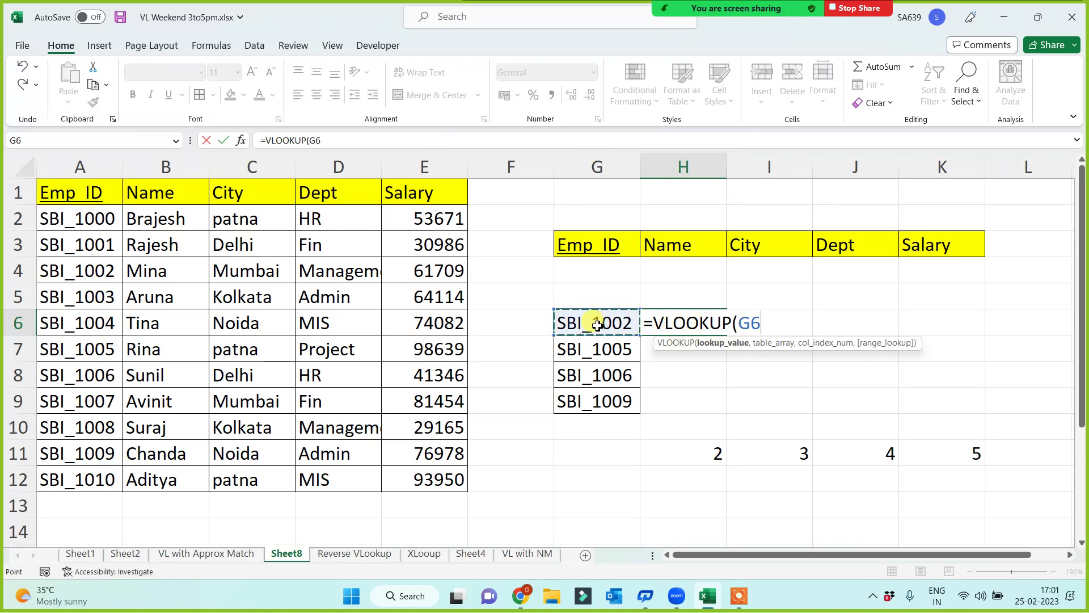
key("F4")
key("F4")
key("F4")
type(",")
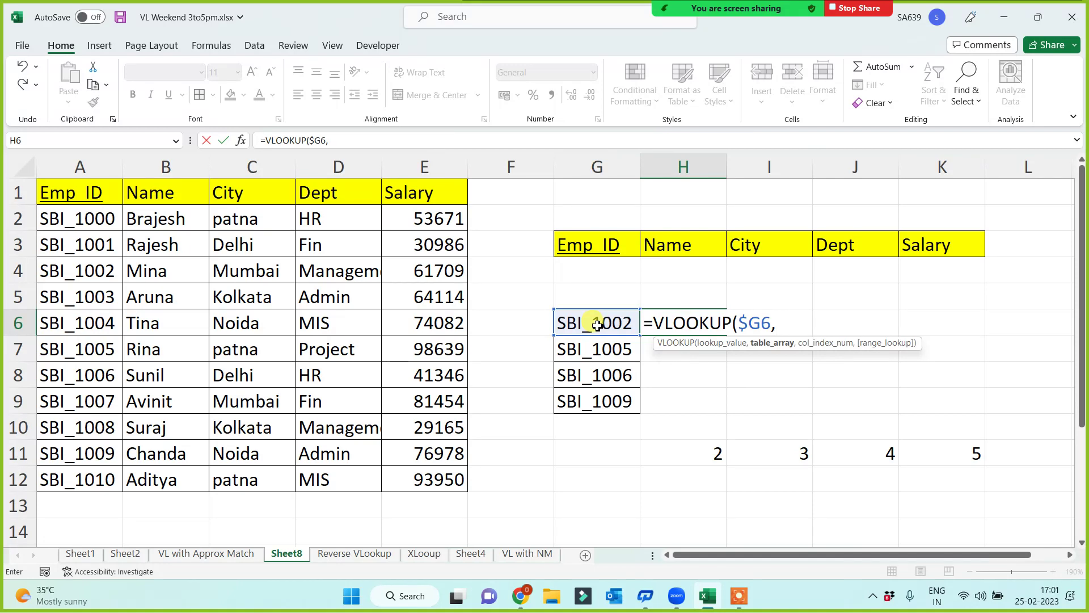
- Complete the H6 VLOOKUP with table array $A$1:$E$12, COLUMN(B1) as the column index and 0 as the range lookup
left_click_drag(85, 192, 431, 477)
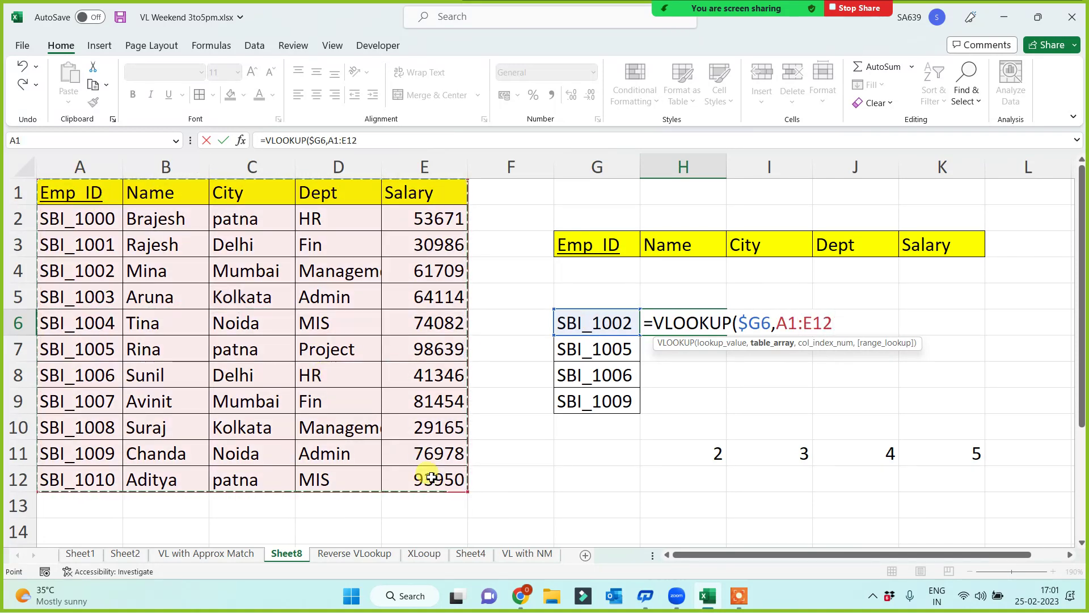
key("F4")
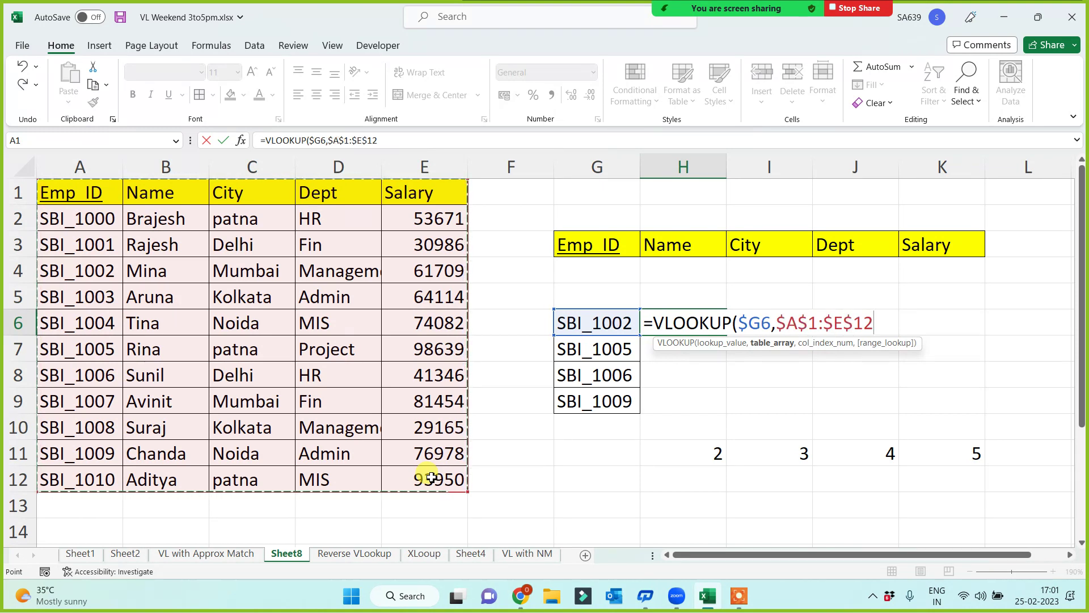
type(",")
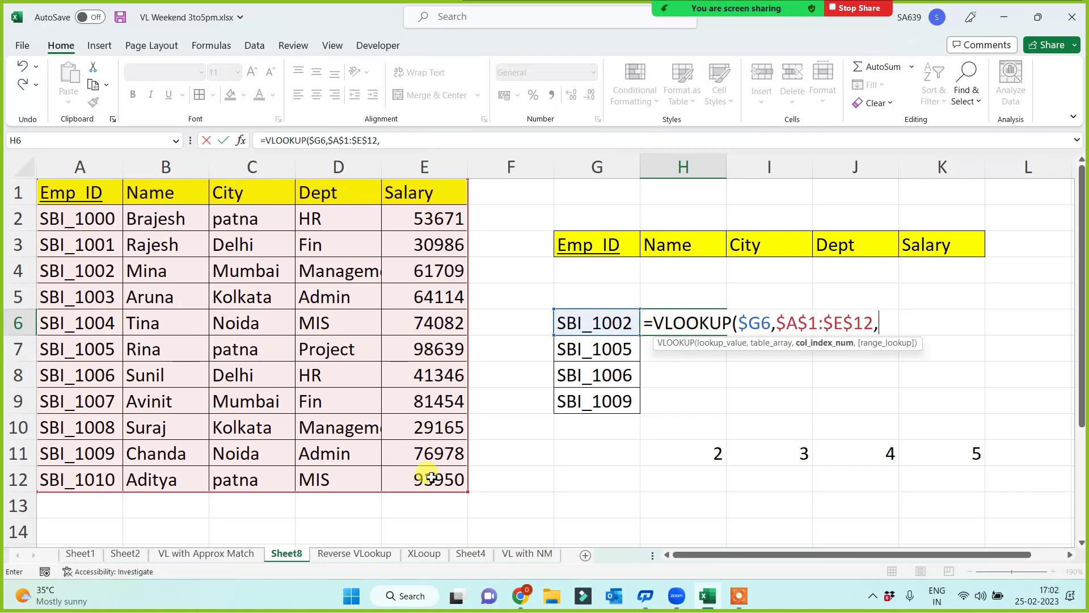
type("co")
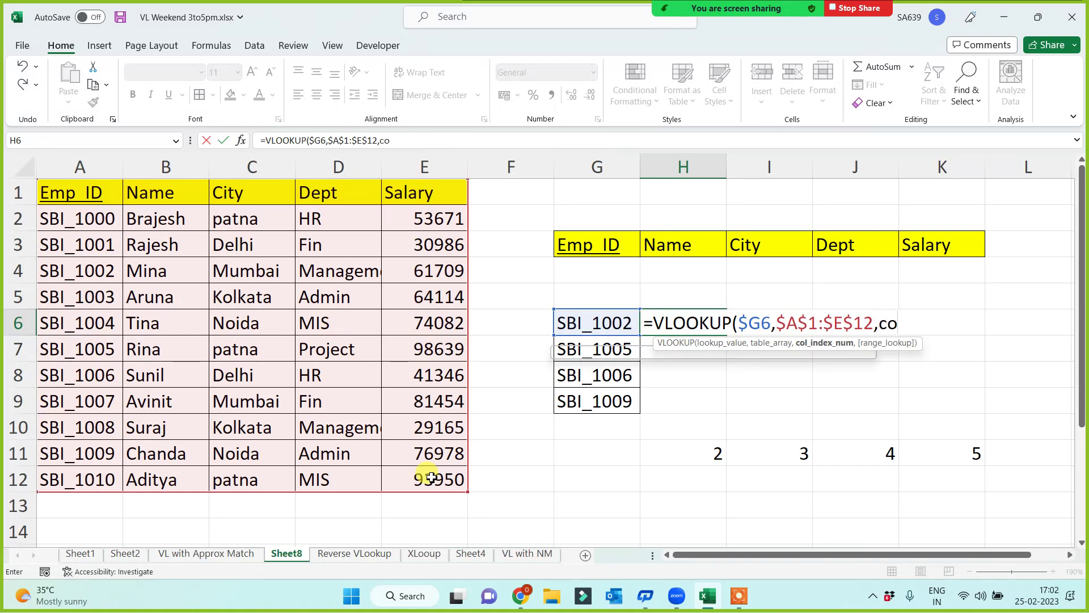
type("lumn(")
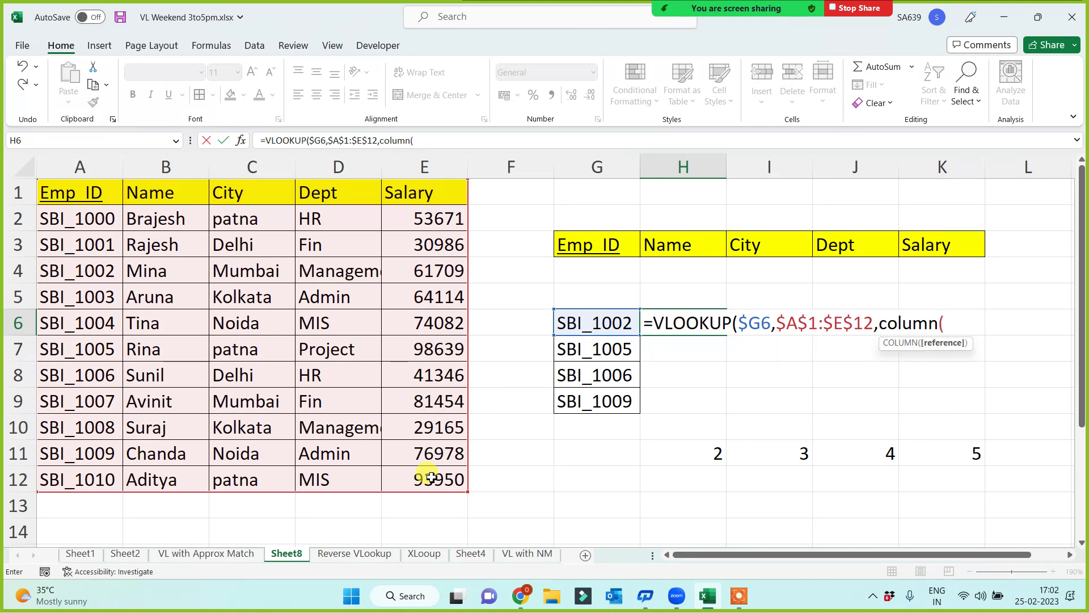
type("b1")
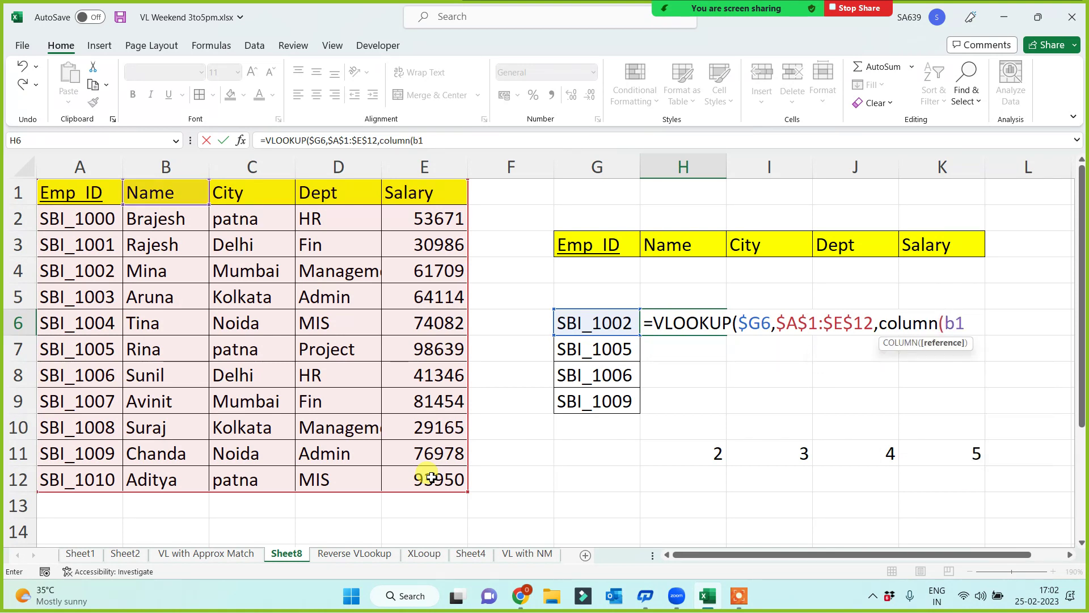
type("),0)")
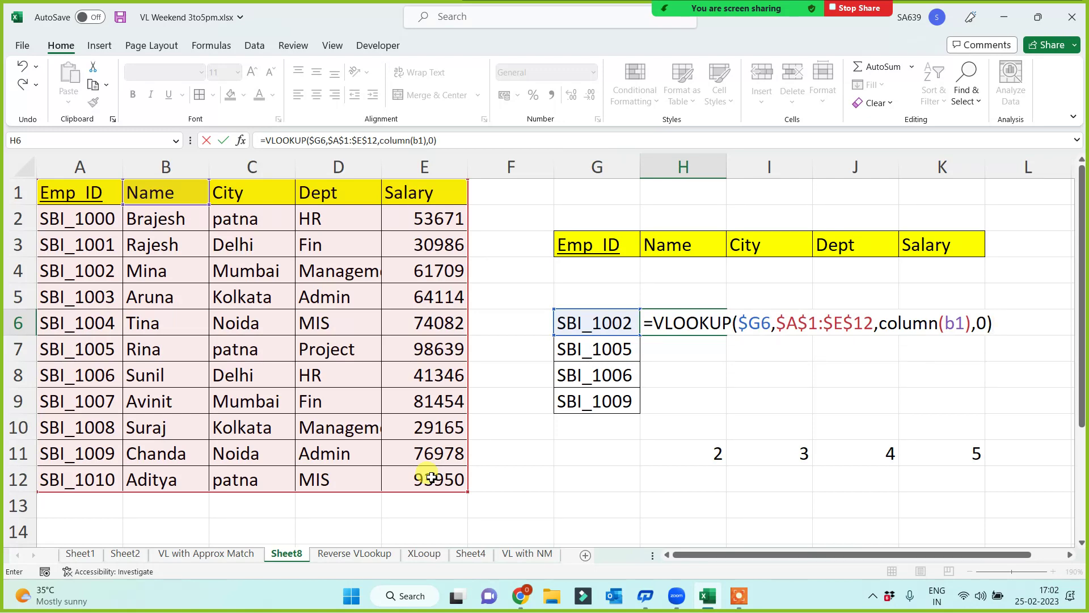
key("Return")
- Copy the VLOOKUP in H6 across and down through K9
key("Up")
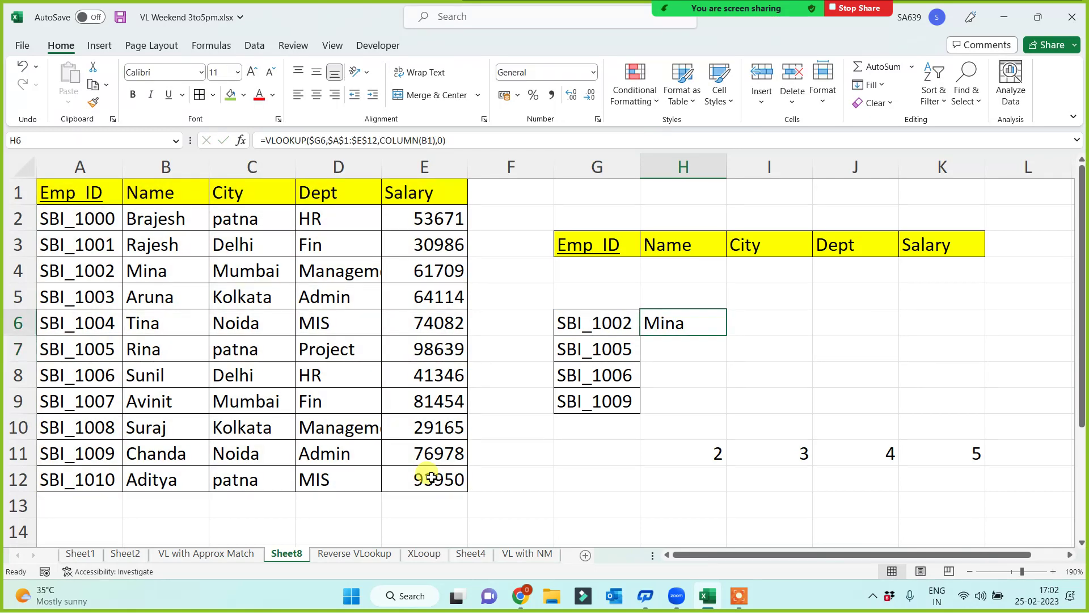
key("shift+Right")
key("shift+Right")
key("shift+Right")
key("shift+Down")
key("shift+Down")
key("shift+Down")
key("shift+Down")
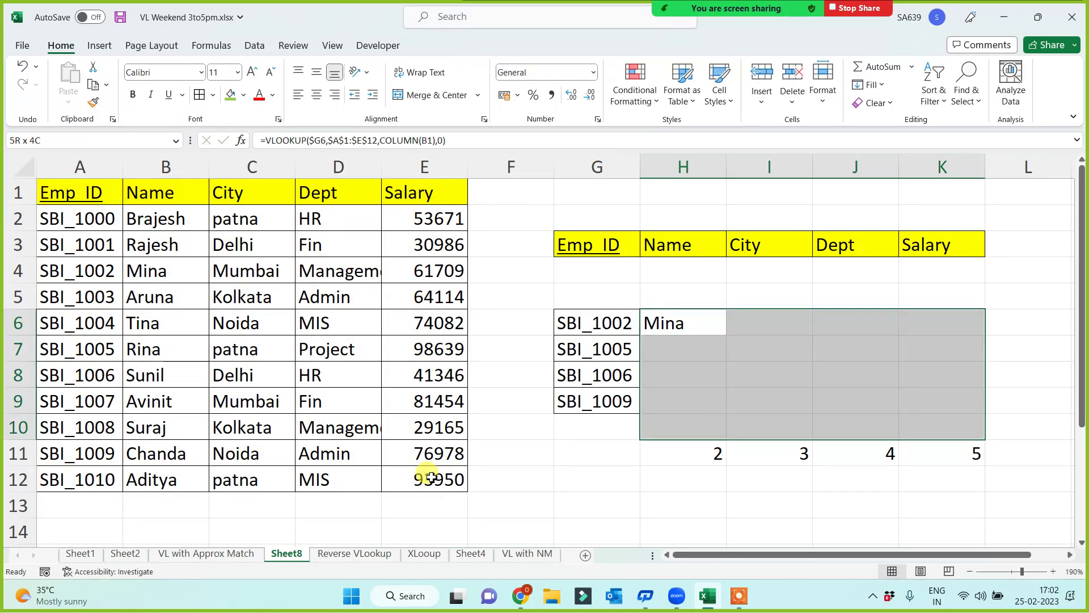
key("shift+Up")
key("ctrl+r")
key("ctrl+d")
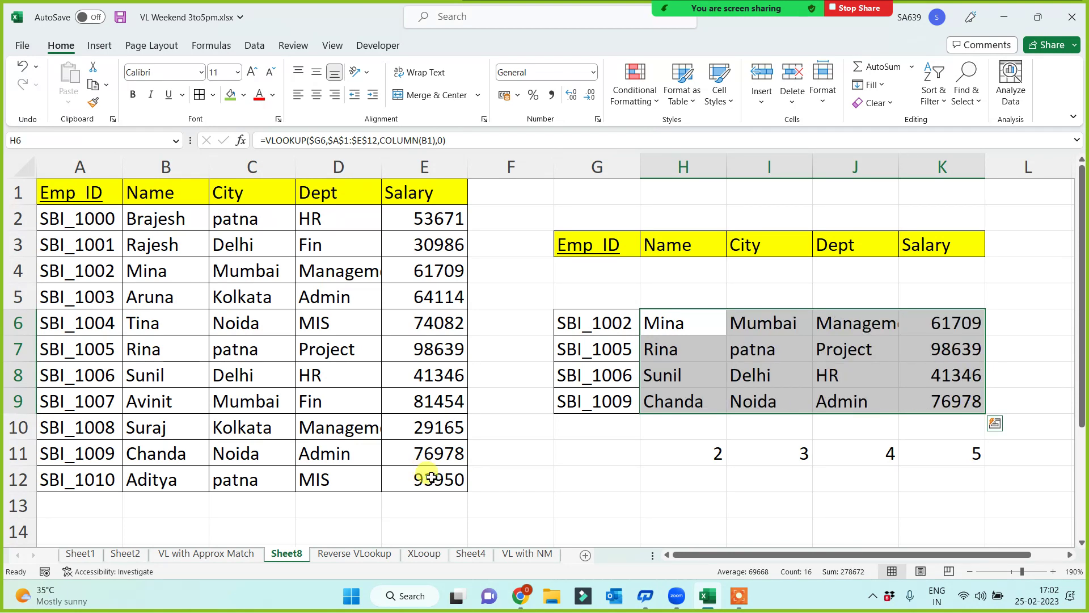
- Empty the results range H6:K9 and start the VLOOKUP in H6 again with column-locked $G6 as the lookup value
key("Delete")
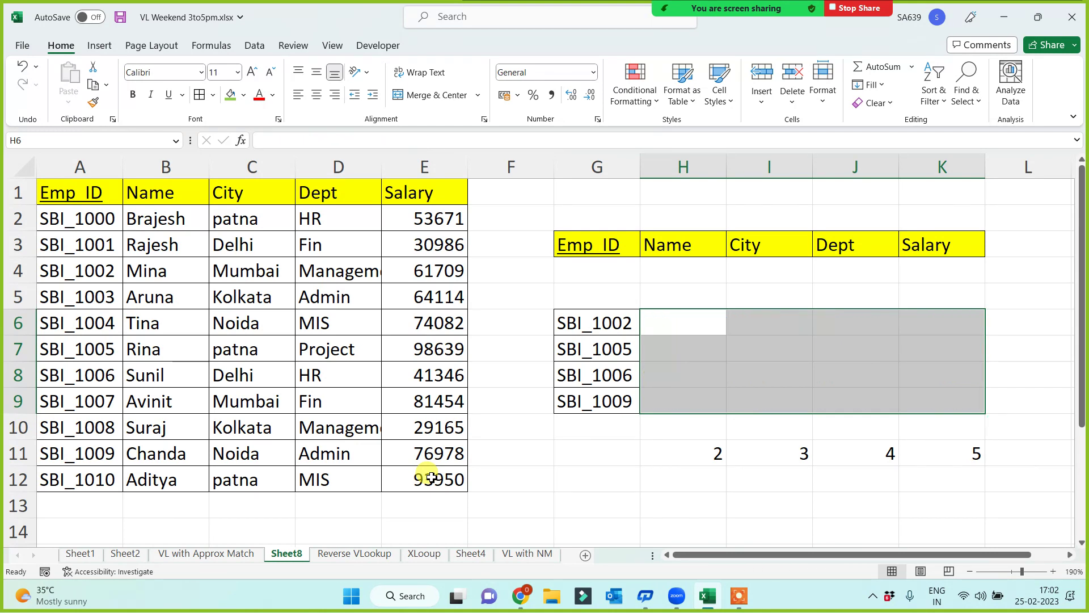
left_click(699, 331)
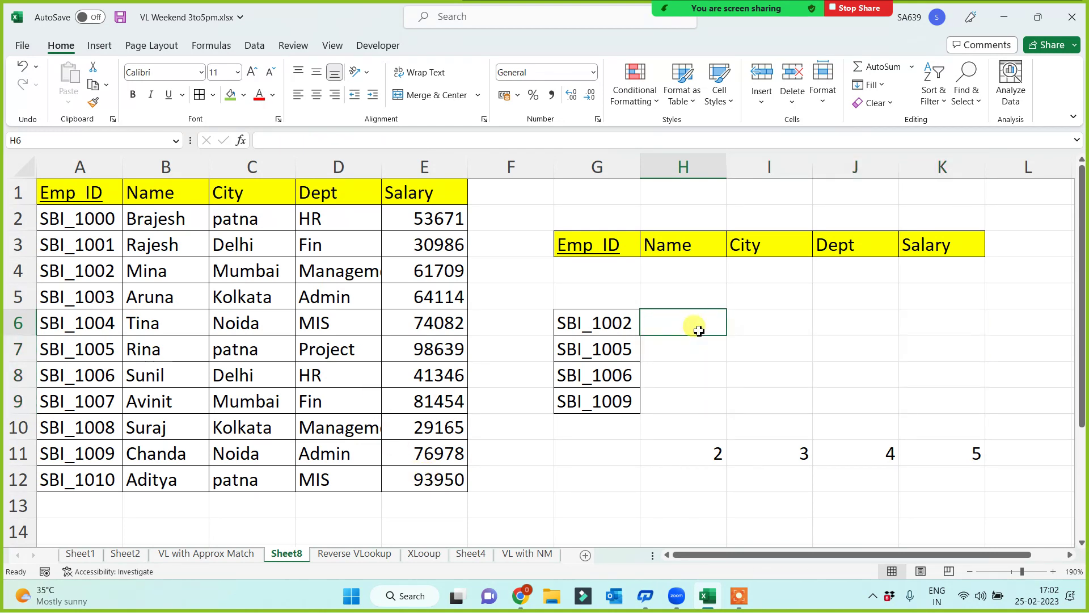
type("=vl")
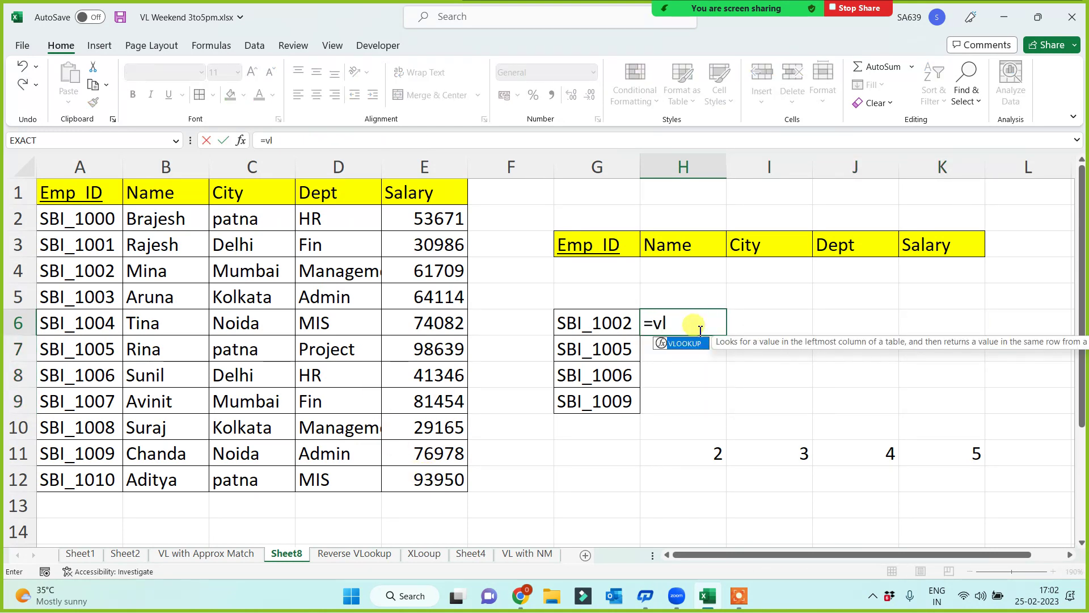
key("Tab")
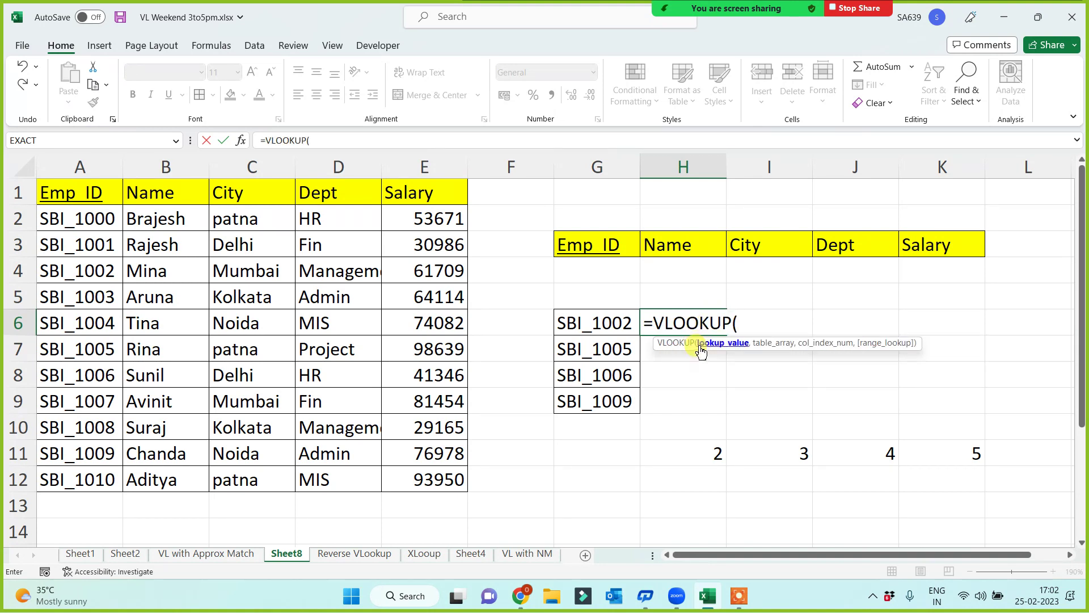
left_click(624, 323)
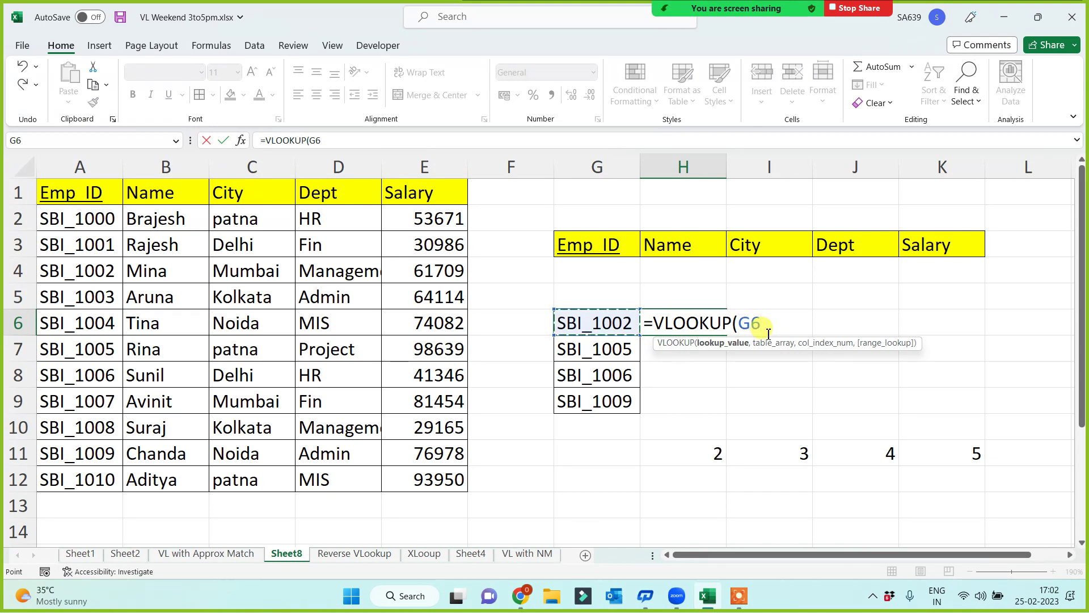
key("F4")
key("F4")
key("F4")
type(",")
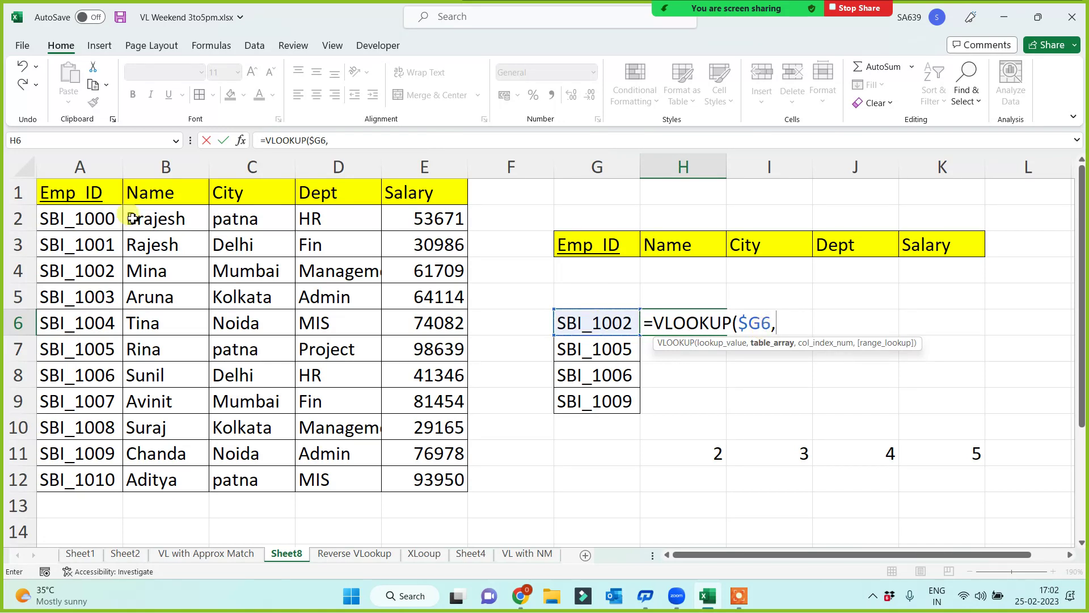
- Finish the H6 VLOOKUP with the employee table $A$1:$E$12 as table array, COLUMN(B1) as column index and 0 as range lookup
left_click_drag(90, 189, 417, 473)
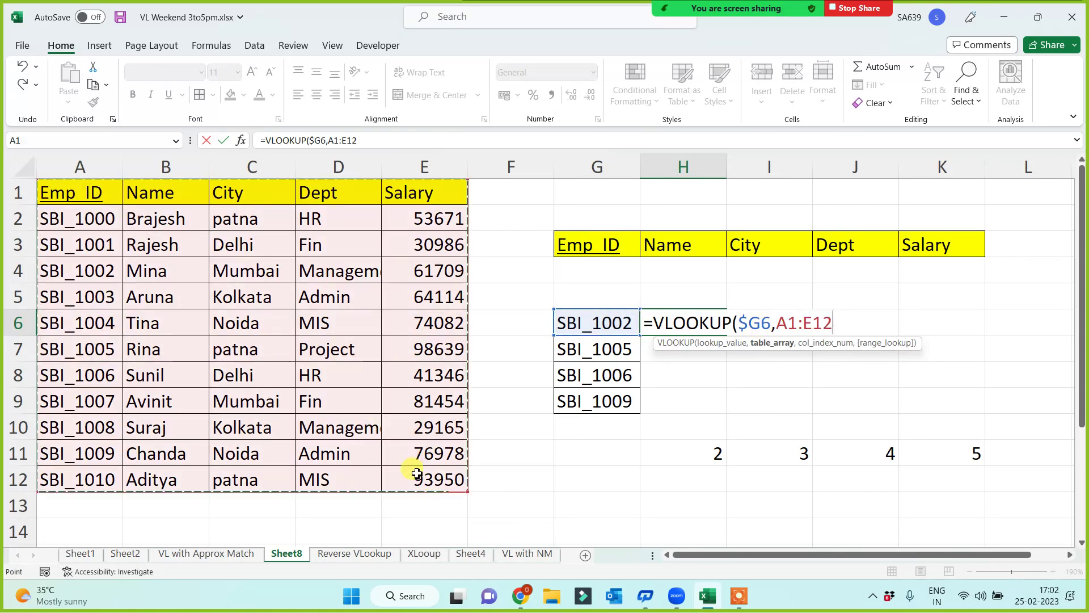
key("F4")
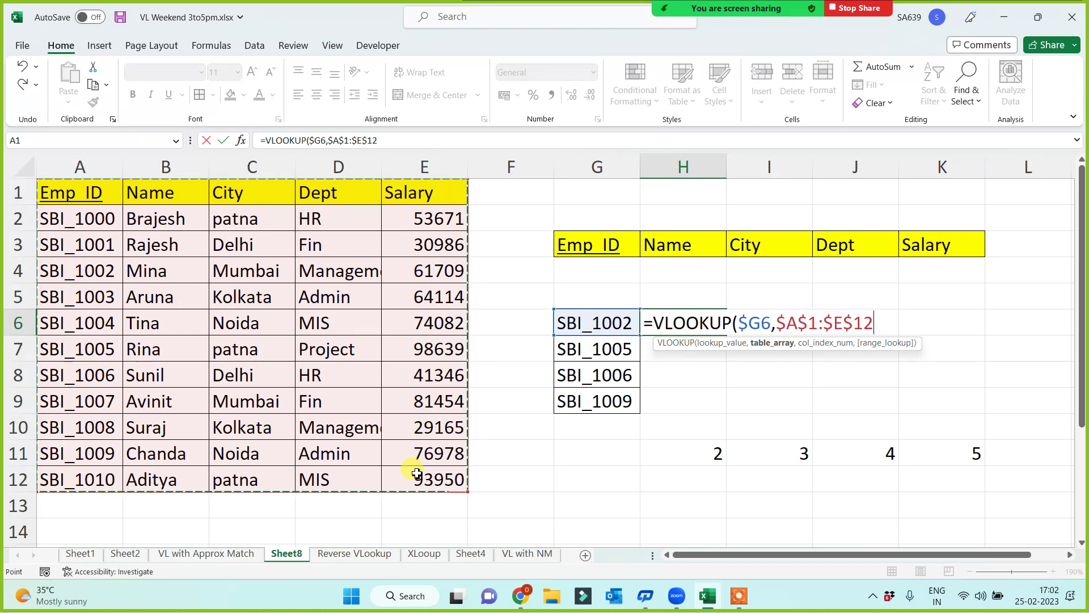
type(",")
type("colu")
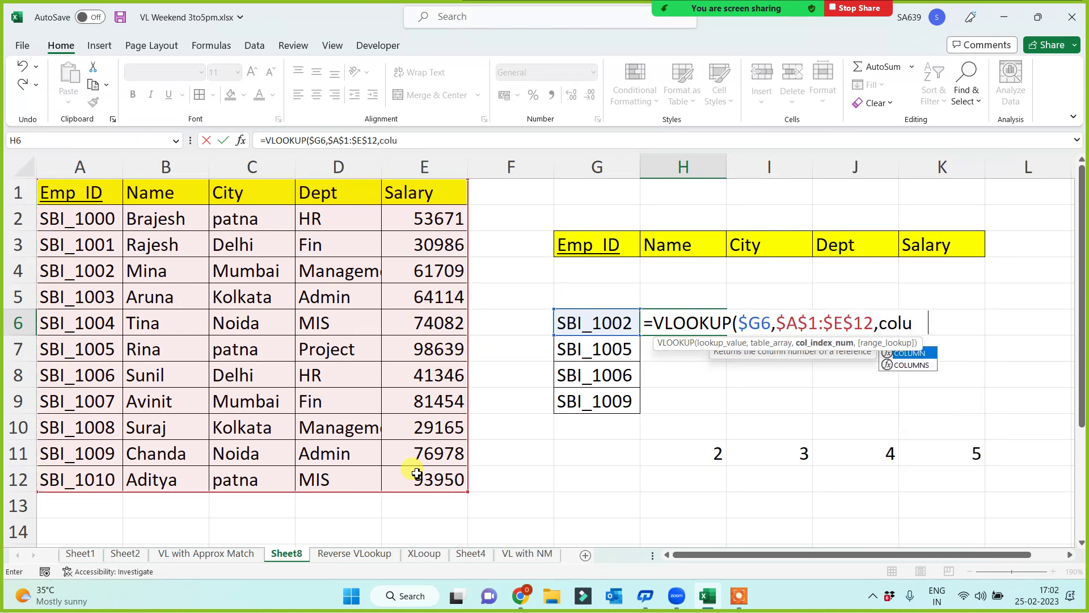
type("mn(")
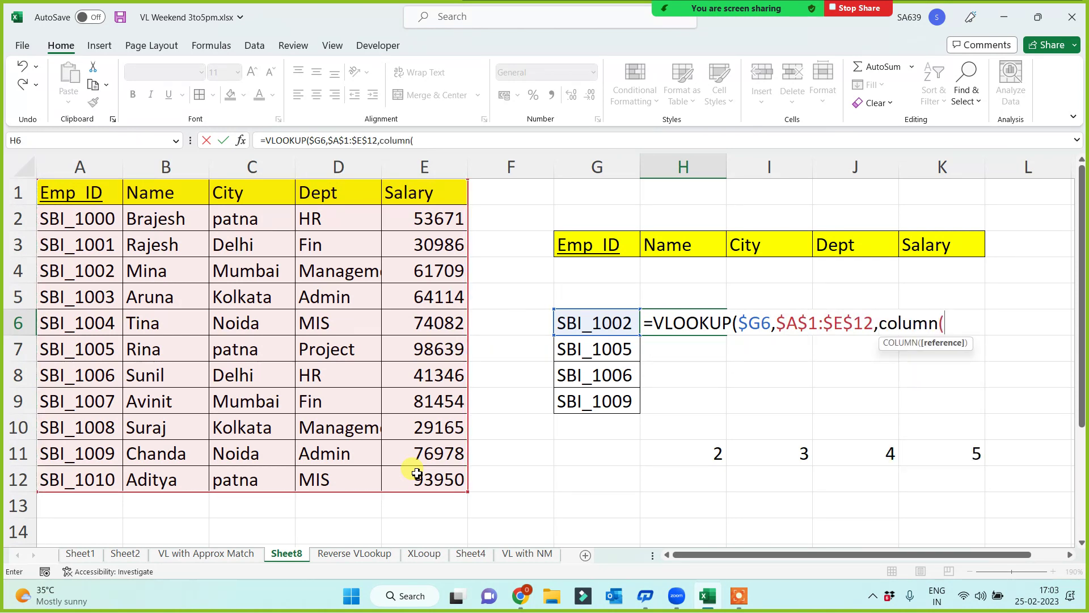
type("b1")
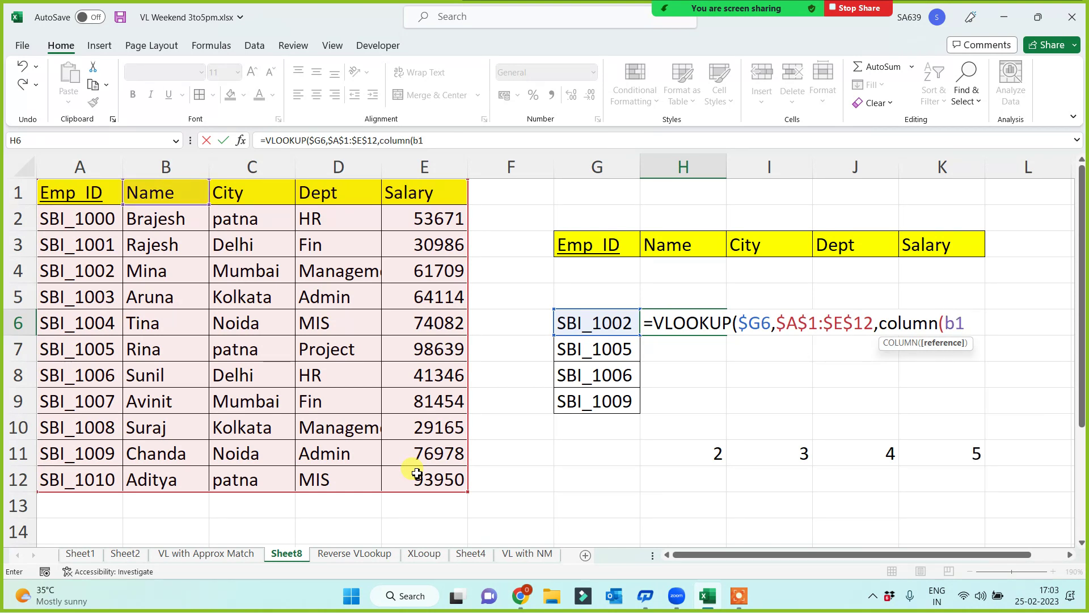
type("),0)")
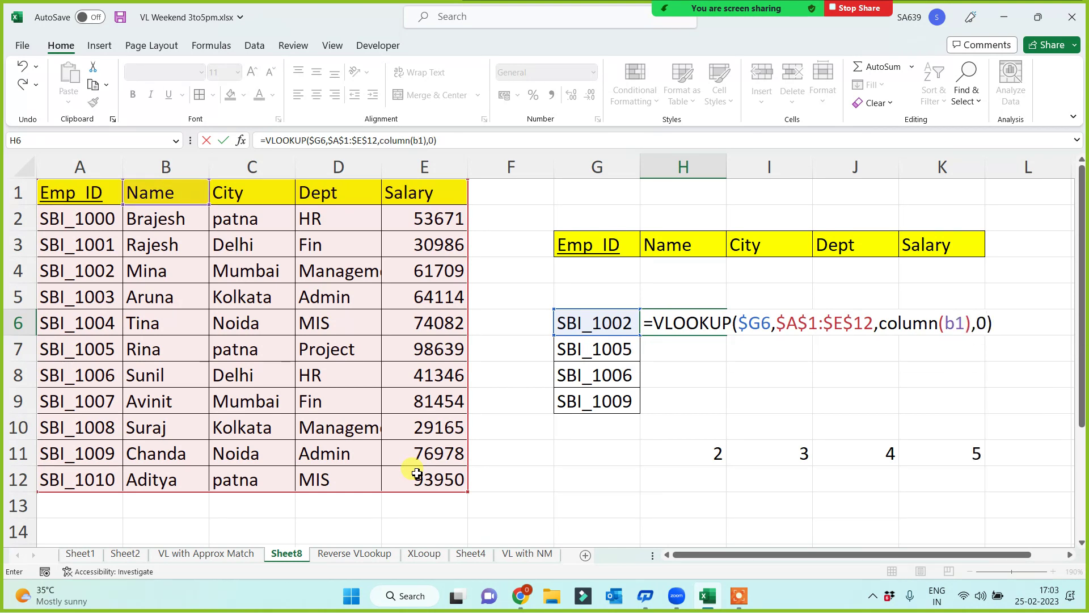
key("Return")
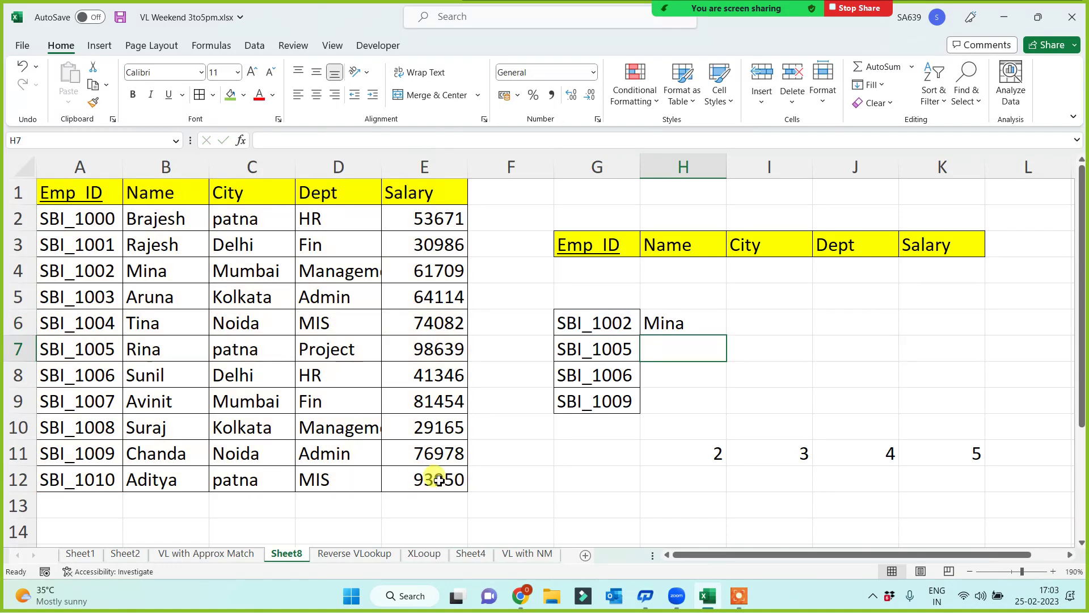
- Fill the H6 formula across and down to K9 and centre the results horizontally
left_click(681, 322)
left_click_drag(727, 335, 978, 412)
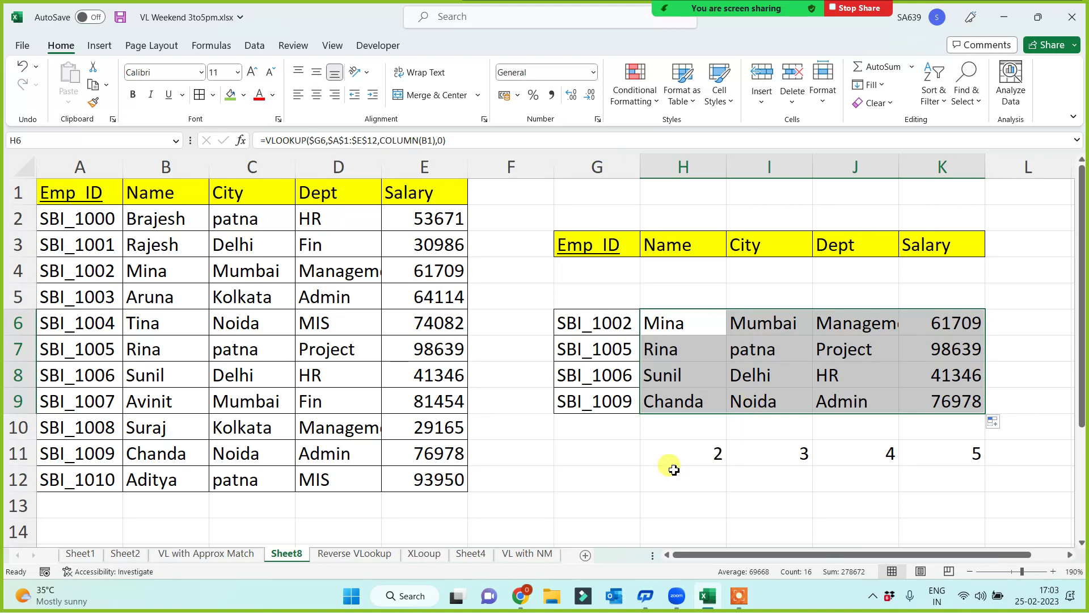
left_click(317, 94)
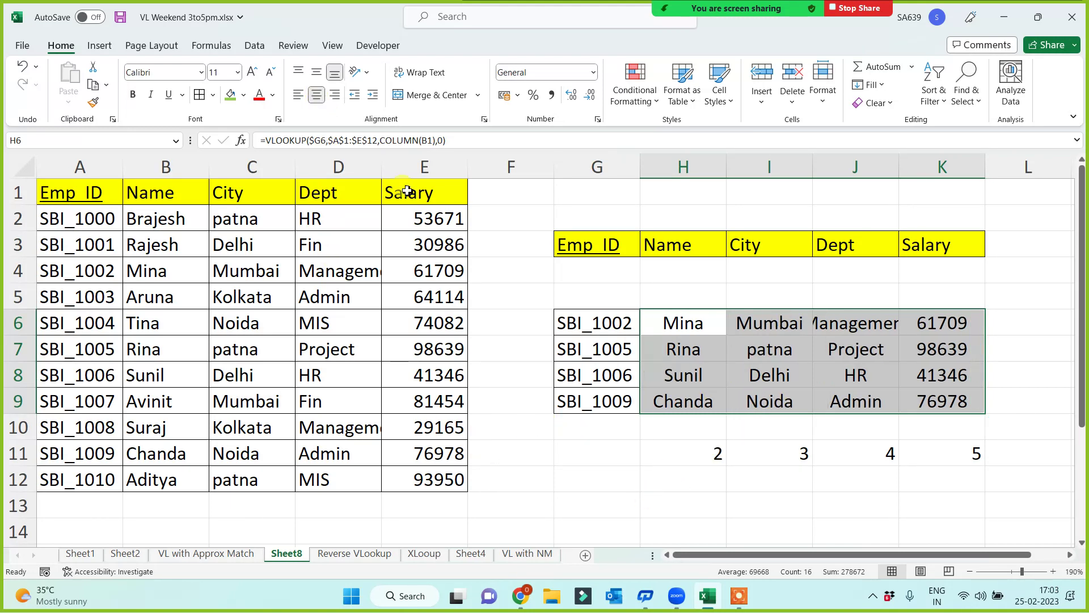
- Widen column J so the full Dept text fits, and add borders to all cells in G6:K9
left_click_drag(899, 165, 926, 165)
left_click_drag(620, 323, 953, 401)
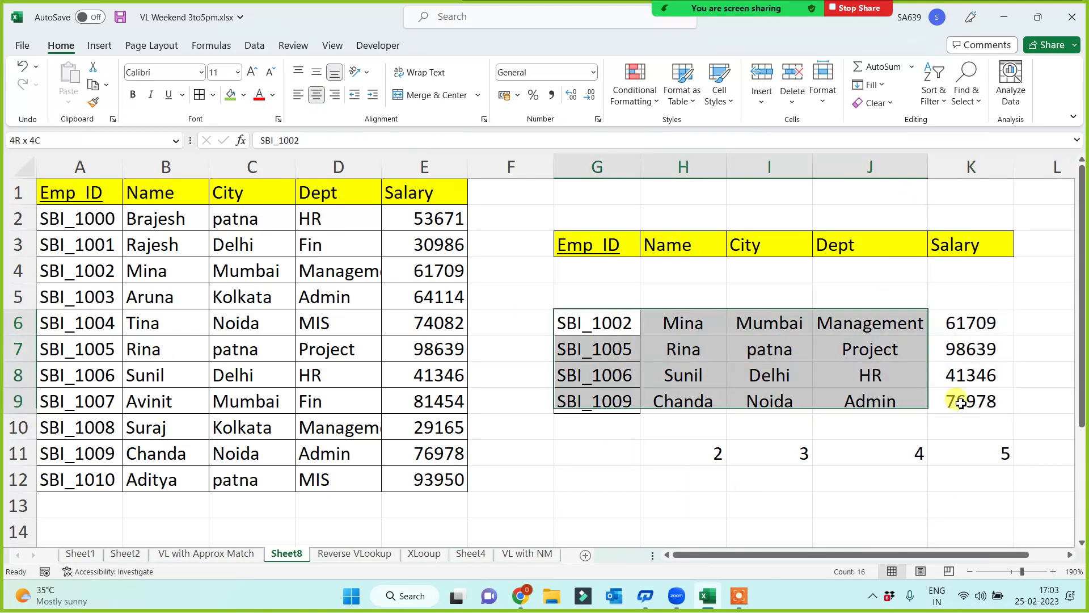
left_click(199, 95)
left_click(556, 473)
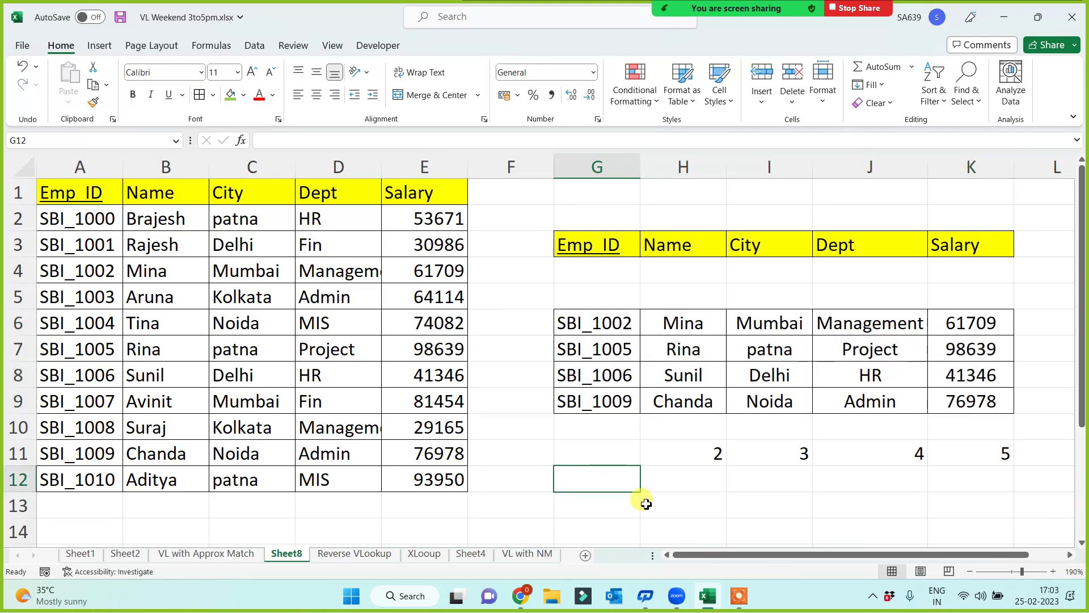
- Save the workbook
key("ctrl+s")
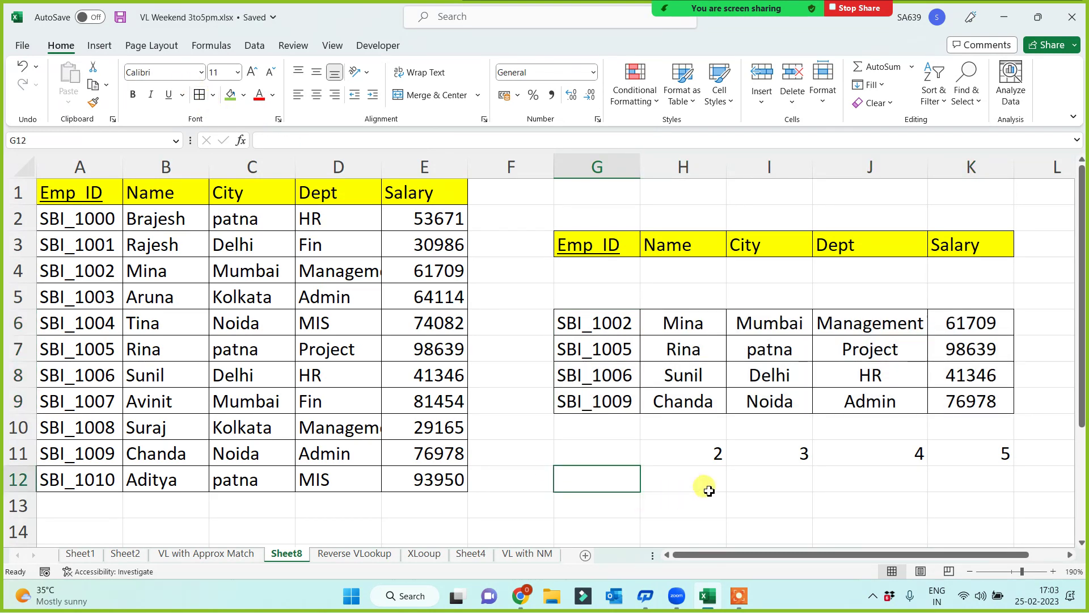
left_click(706, 486)
left_click(584, 482)
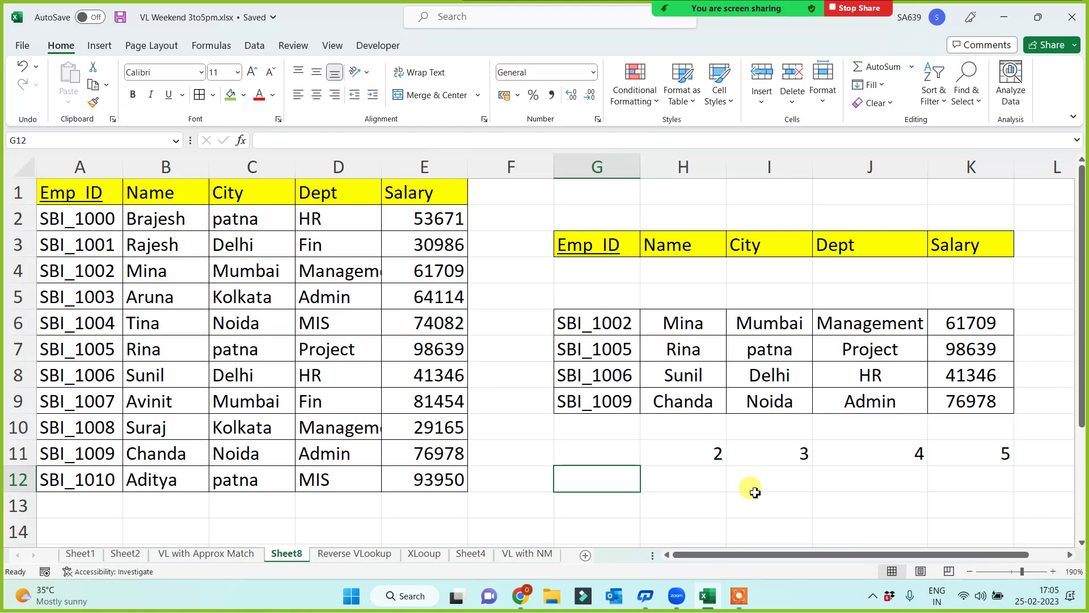
left_click(738, 596)
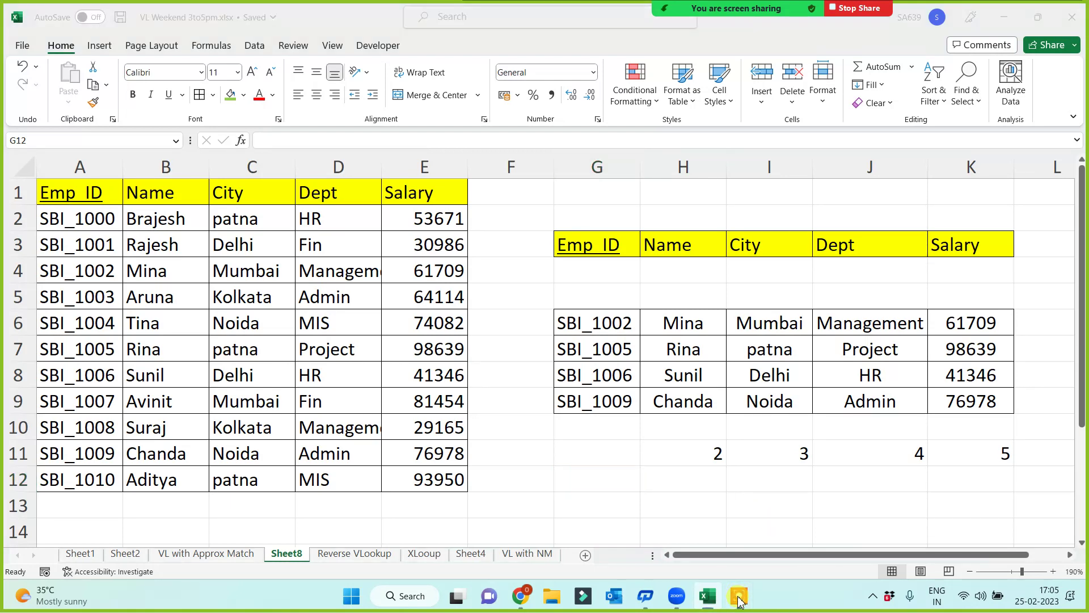